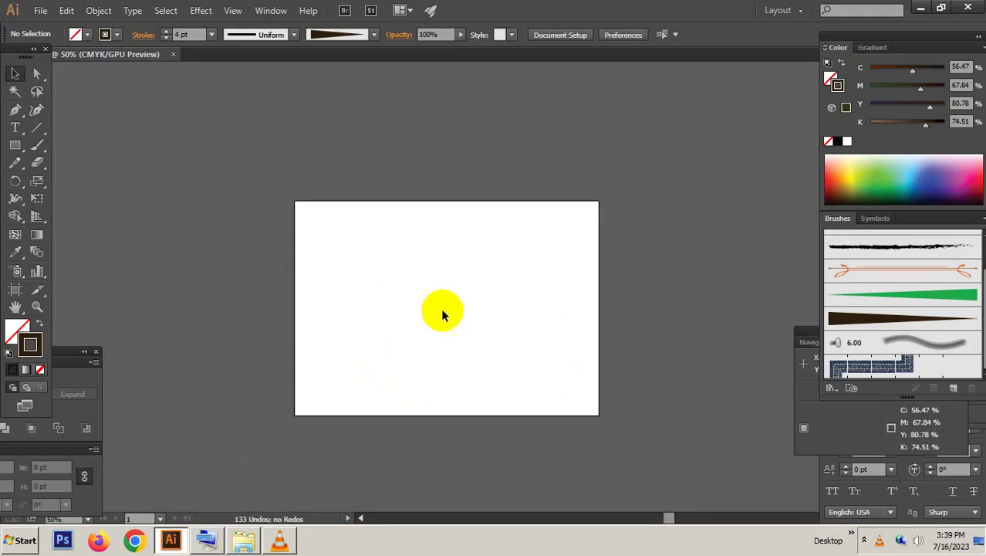
# Step: Draw an artboard-sized rectangle with a pale yellow fill and no stroke
pyautogui.click(260, 452)
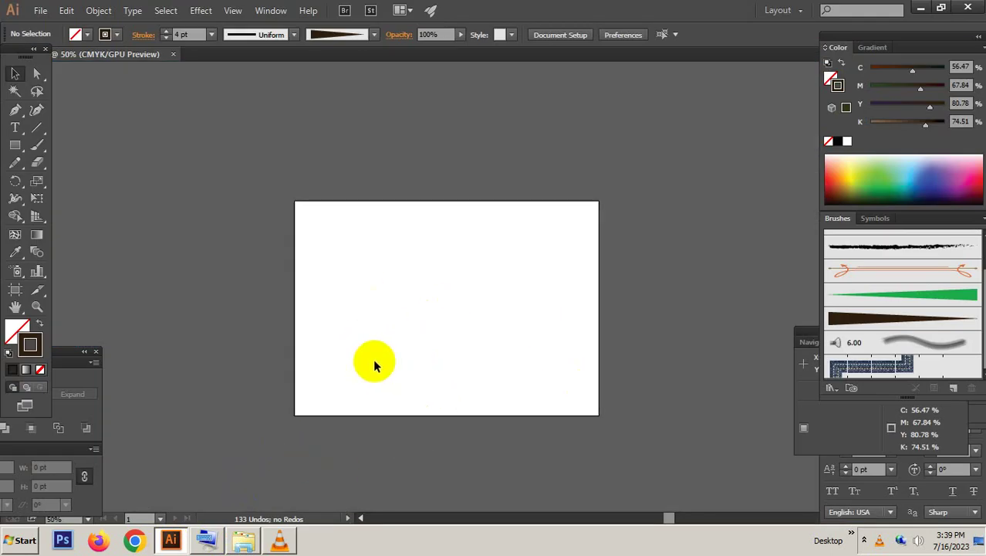
pyautogui.hotkey('ctrl', '=')
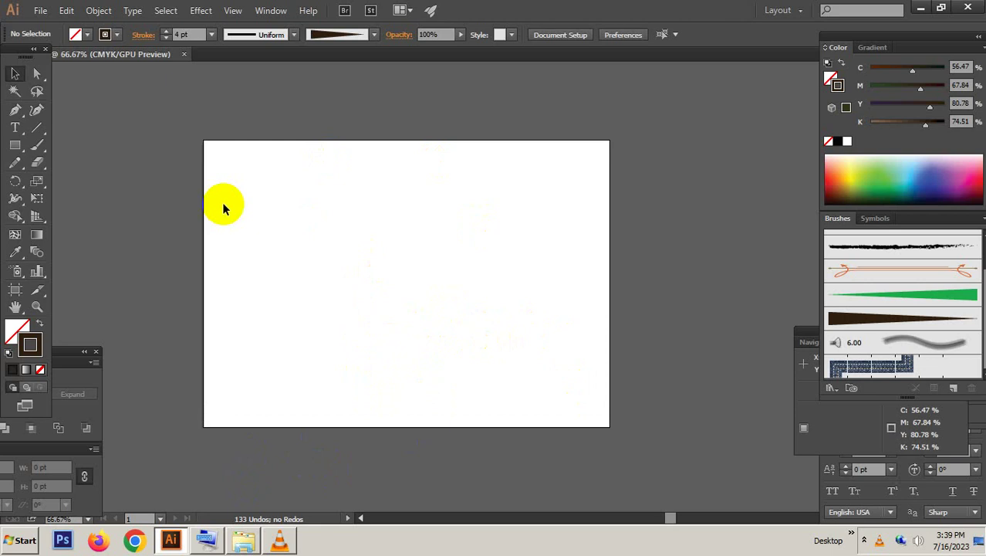
pyautogui.click(14, 145)
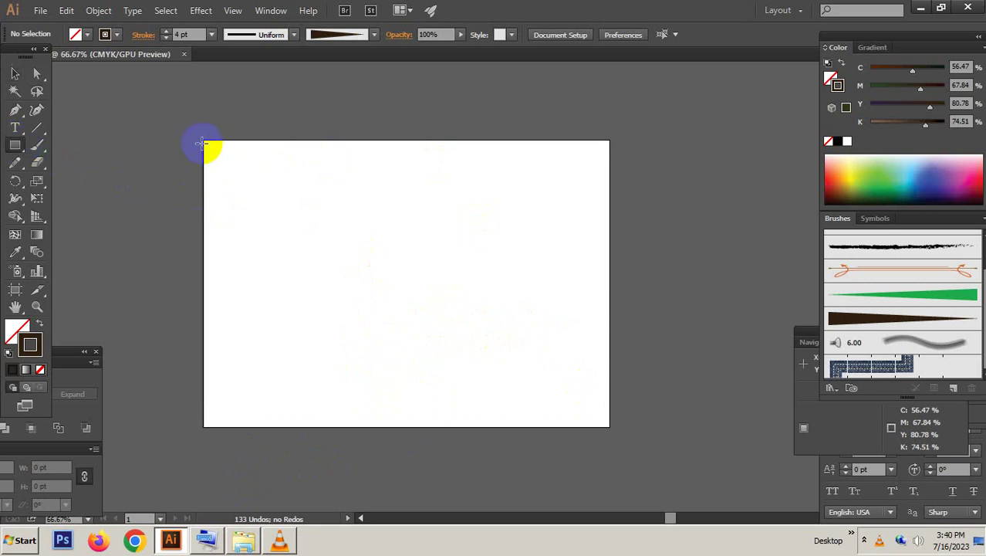
pyautogui.moveTo(202, 141); pyautogui.dragTo(610, 427)
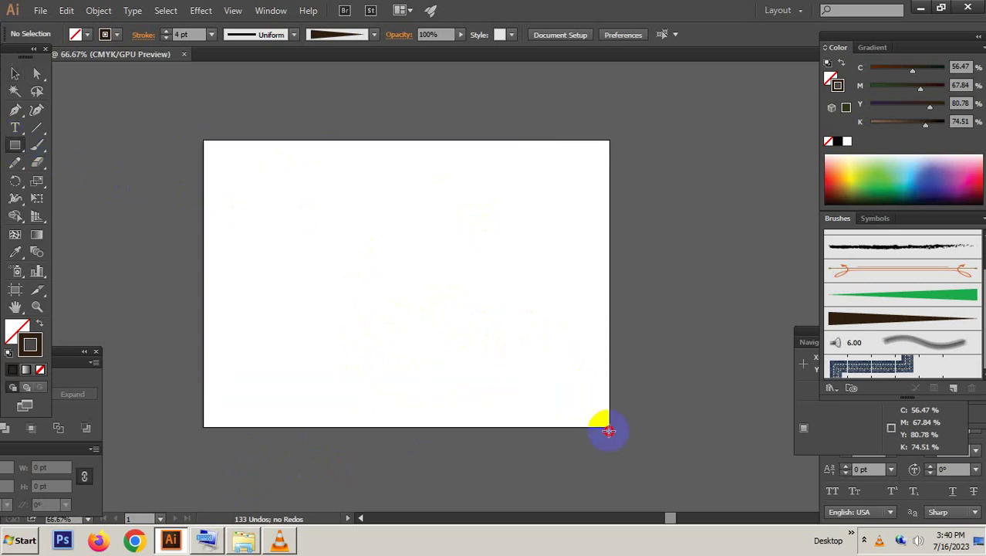
pyautogui.click(868, 157)
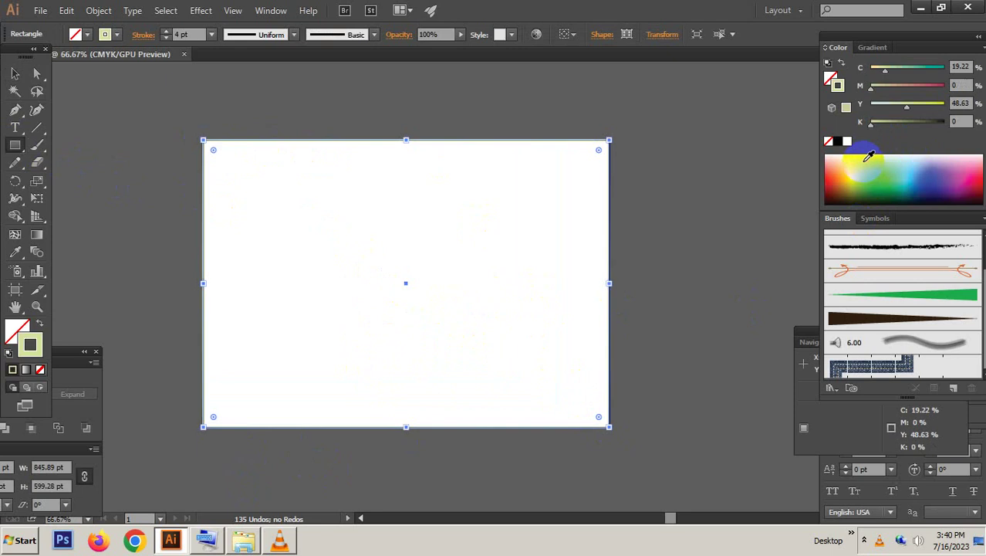
pyautogui.click(831, 77)
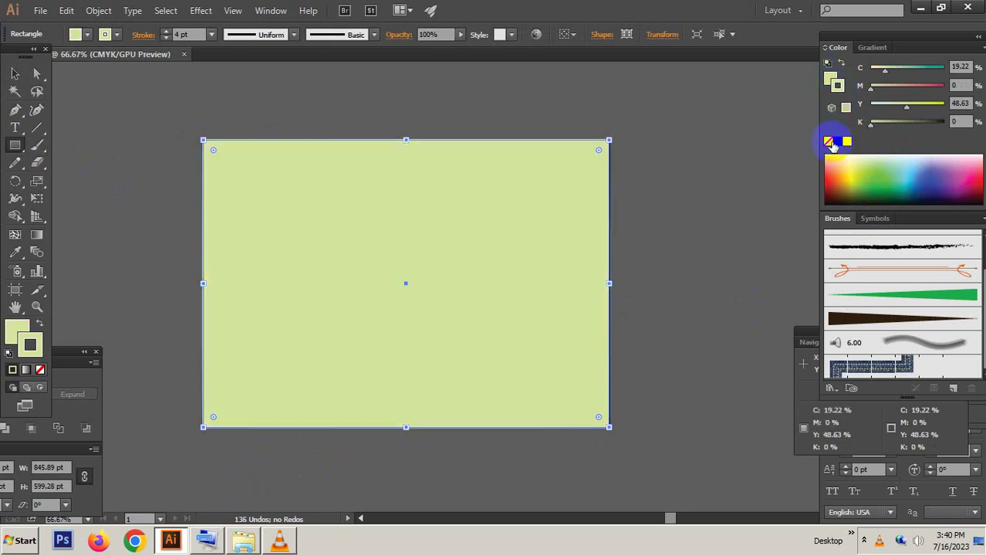
pyautogui.click(828, 141)
pyautogui.click(831, 74)
pyautogui.click(862, 155)
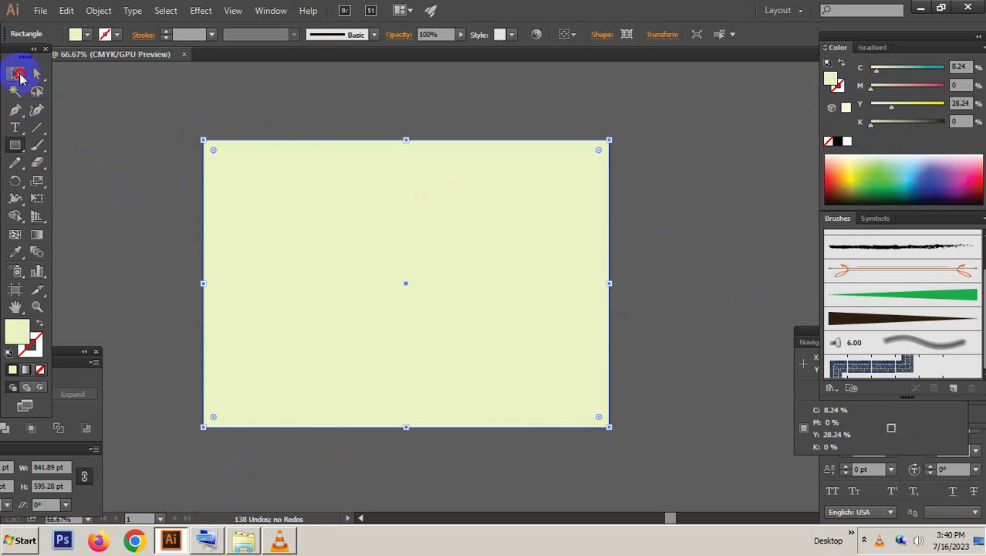
# Step: Lock the background rectangle in place with Object > Lock > Selection
pyautogui.click(20, 75)
pyautogui.click(143, 127)
pyautogui.click(248, 149)
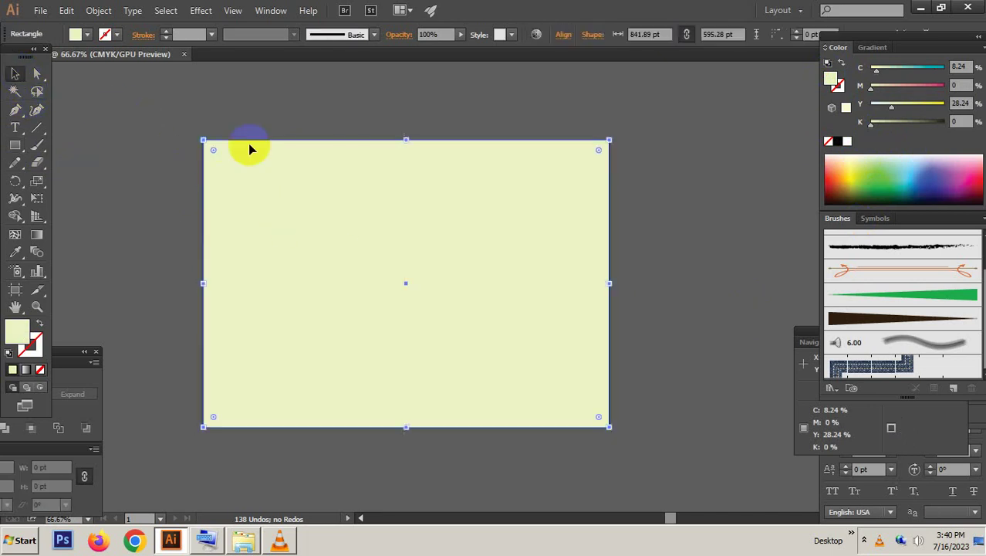
pyautogui.click(99, 10)
pyautogui.moveTo(102, 81)
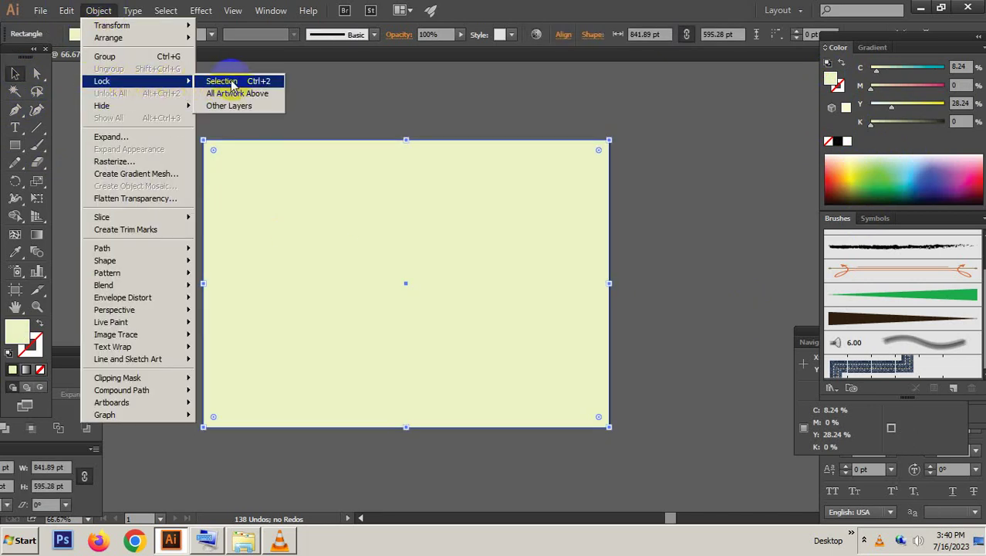
pyautogui.click(235, 83)
pyautogui.scroll(1, 403, 348)
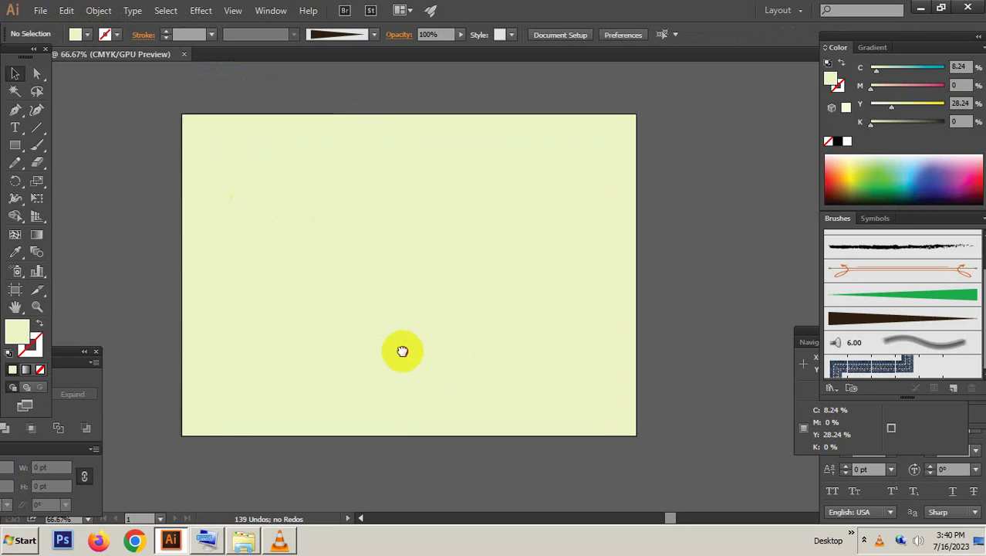
# Step: Paint a closed wavy hill shape across the bottom of the artboard with the Paintbrush
pyautogui.click(37, 145)
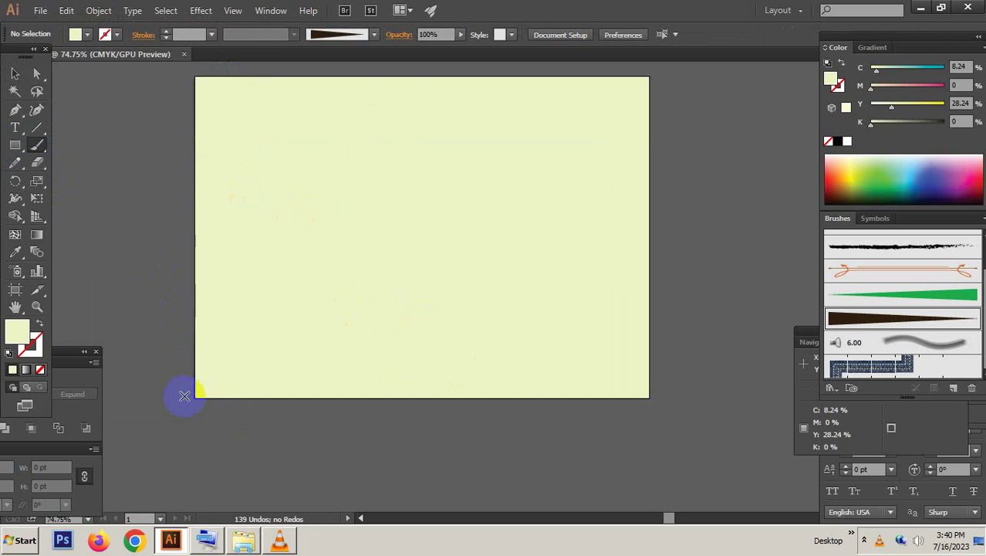
pyautogui.moveTo(193, 379); pyautogui.dragTo(633, 320)
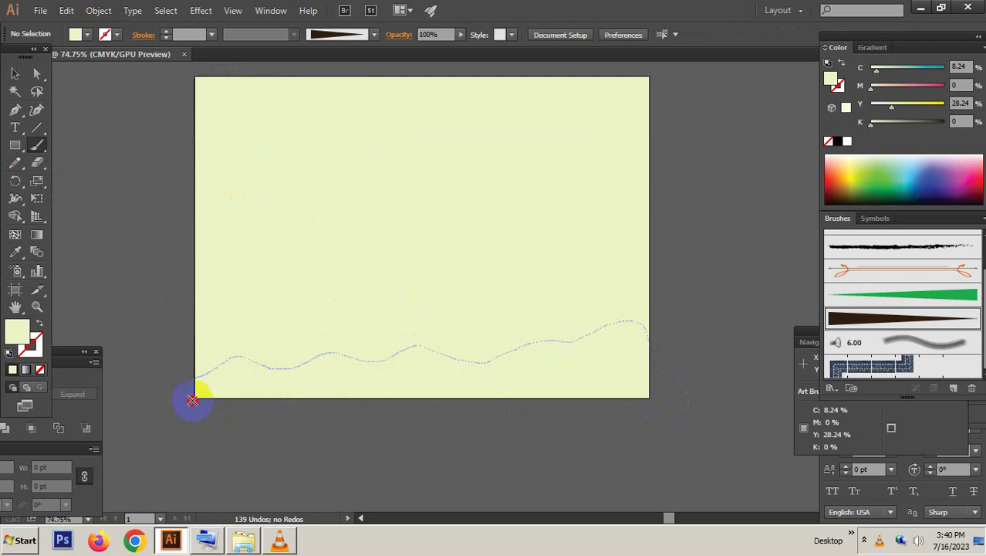
pyautogui.moveTo(192, 401); pyautogui.dragTo(193, 398)
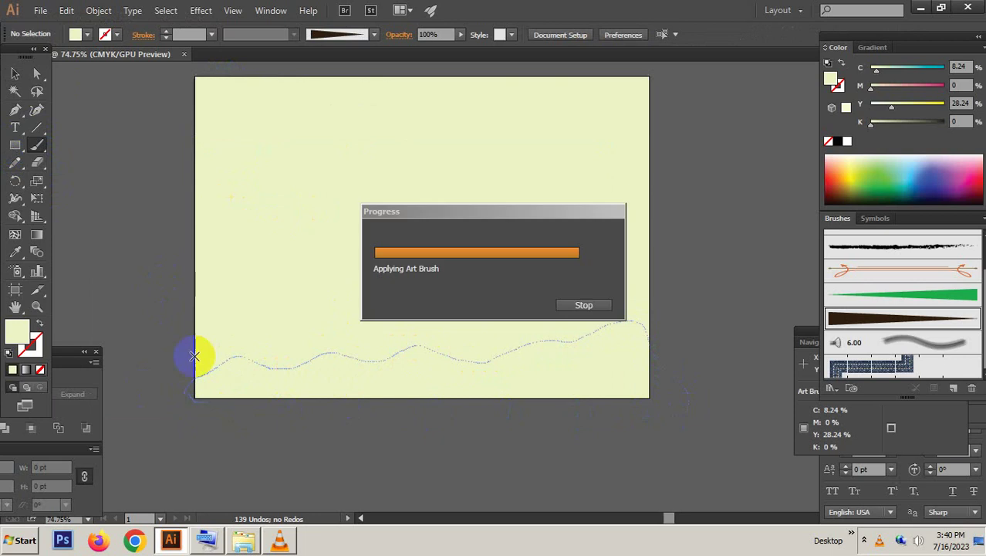
pyautogui.click(382, 363)
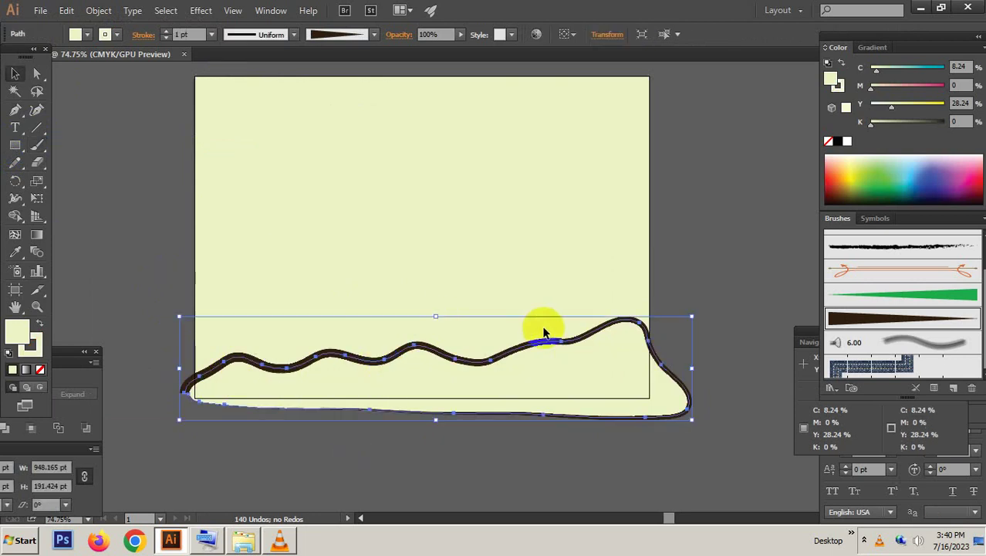
# Step: Give the hill no stroke and a bright green fill (C 70.98%, Y 100%)
pyautogui.click(843, 87)
pyautogui.click(828, 142)
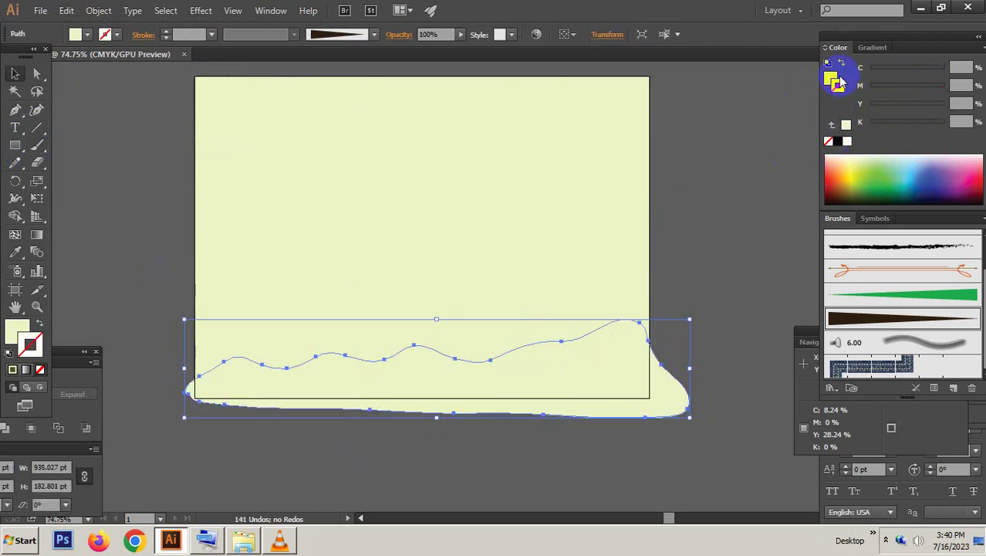
pyautogui.click(836, 82)
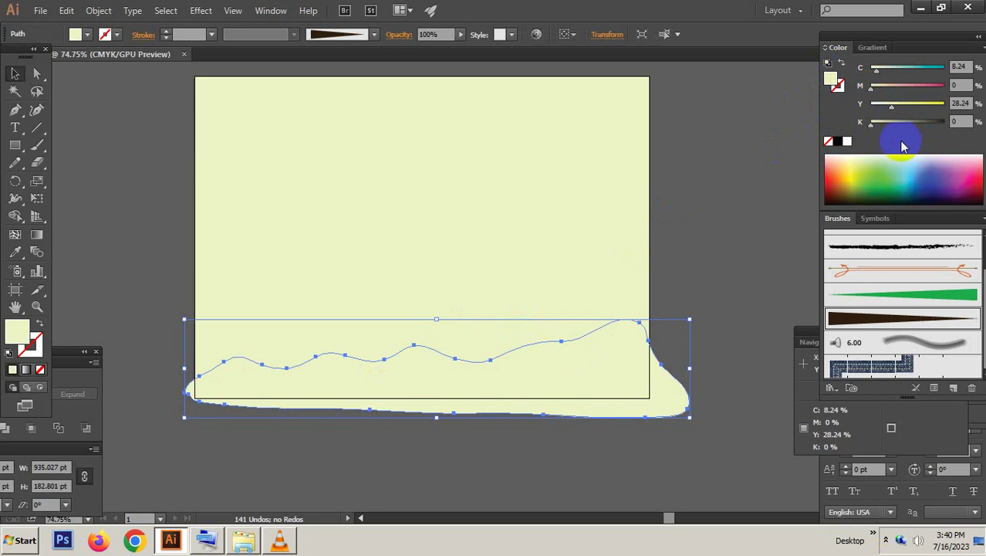
pyautogui.click(877, 183)
pyautogui.click(878, 187)
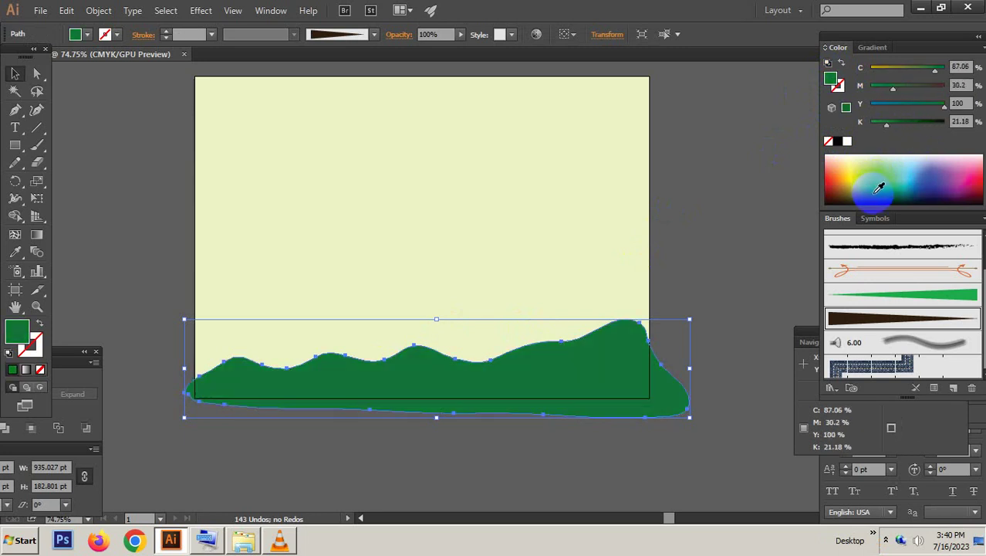
pyautogui.moveTo(876, 188); pyautogui.dragTo(878, 178)
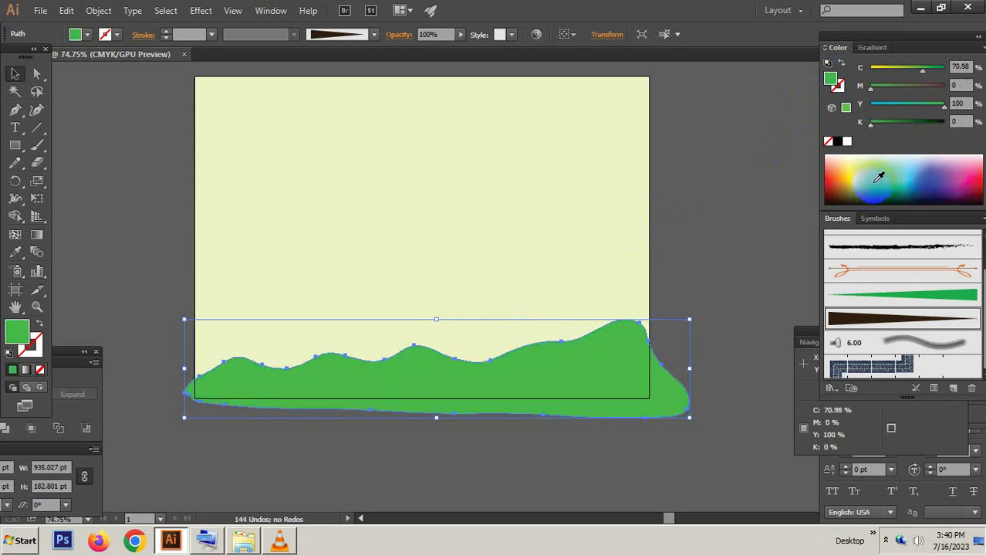
pyautogui.click(659, 253)
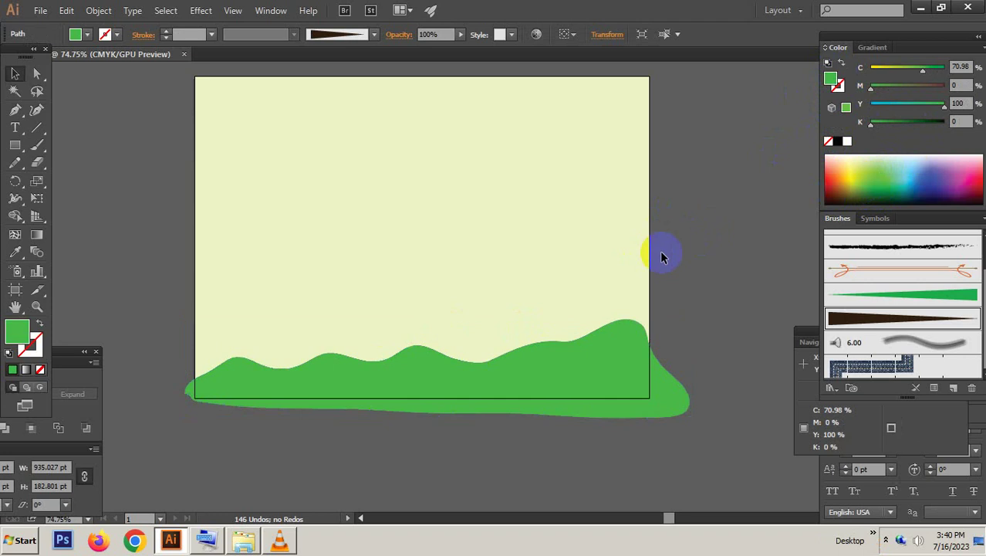
# Step: Paint a long wavy band across the lower hills with the Paintbrush
pyautogui.click(34, 146)
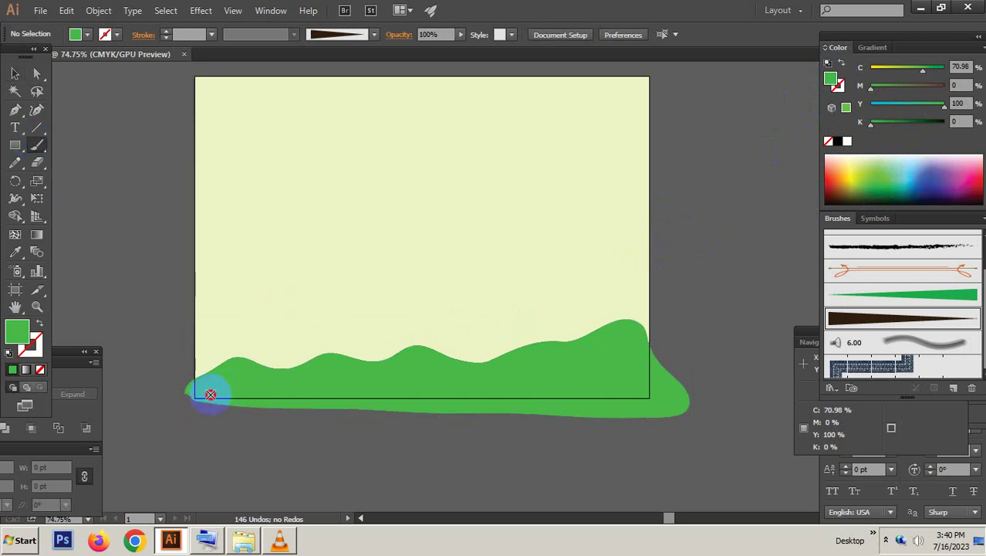
pyautogui.moveTo(210, 394)
pyautogui.mouseDown()
pyautogui.moveTo(547, 391)
pyautogui.moveTo(498, 370)
pyautogui.moveTo(236, 378)
pyautogui.moveTo(205, 388)
pyautogui.mouseUp()
pyautogui.press('v')
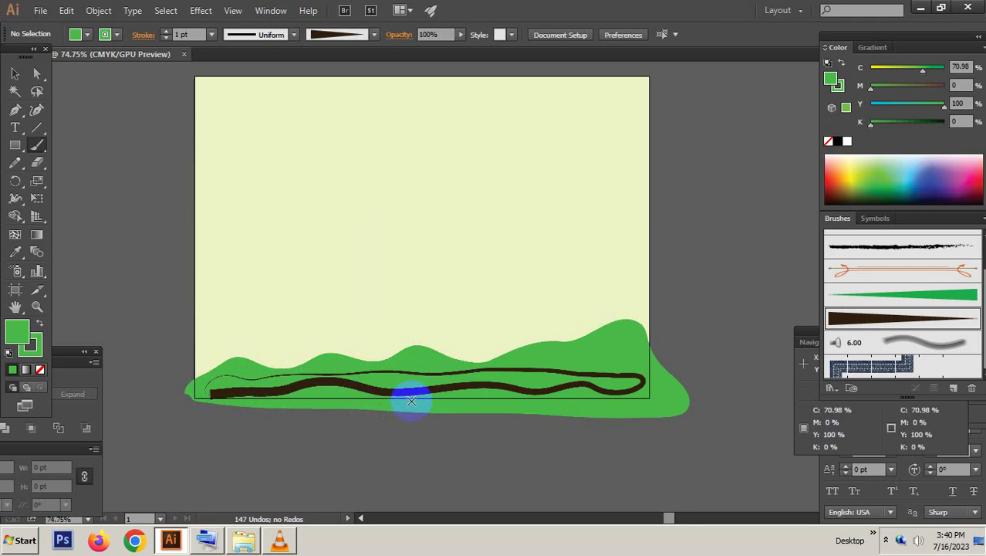
pyautogui.click(375, 395)
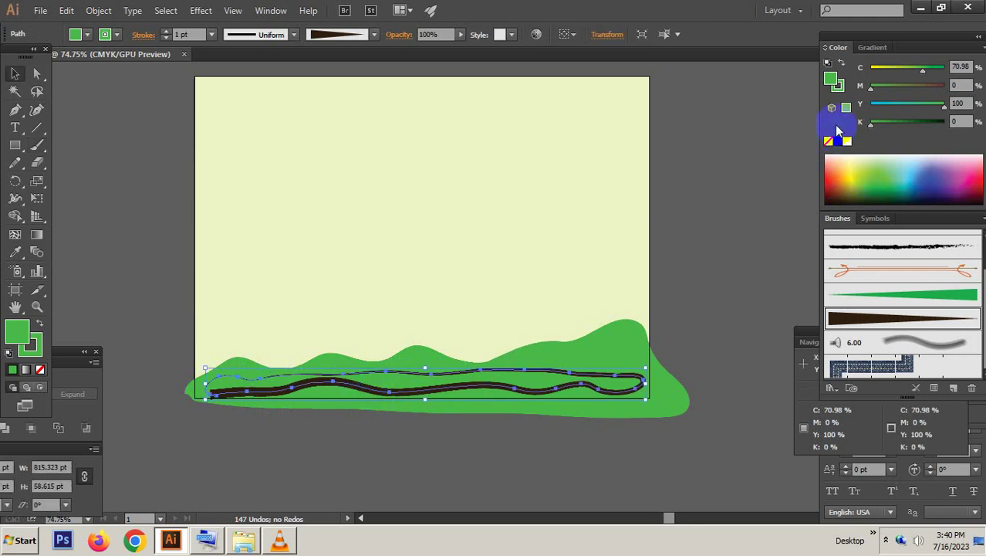
# Step: Give the band no stroke and a darker green fill of C 84, M 32, Y 100
pyautogui.click(842, 92)
pyautogui.click(828, 142)
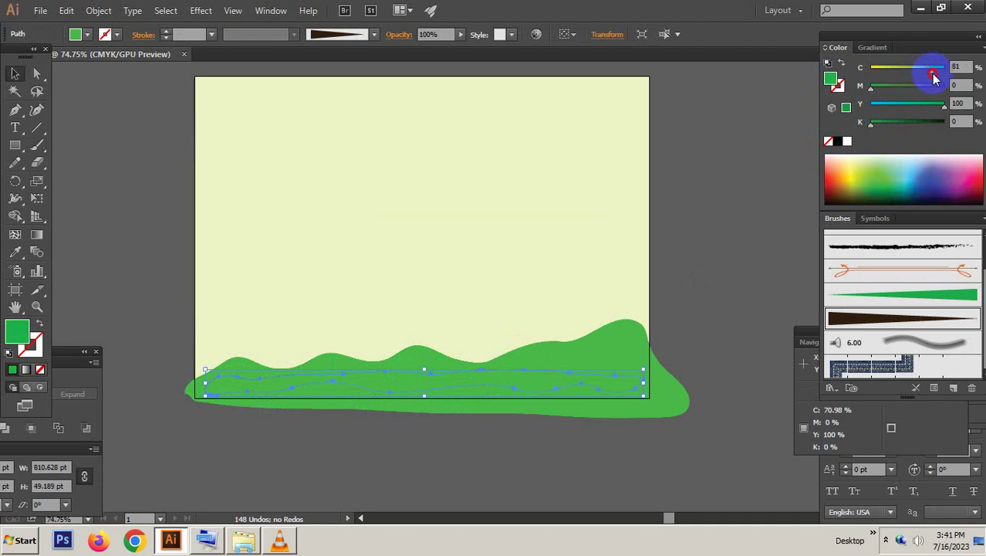
pyautogui.moveTo(926, 80); pyautogui.dragTo(933, 77)
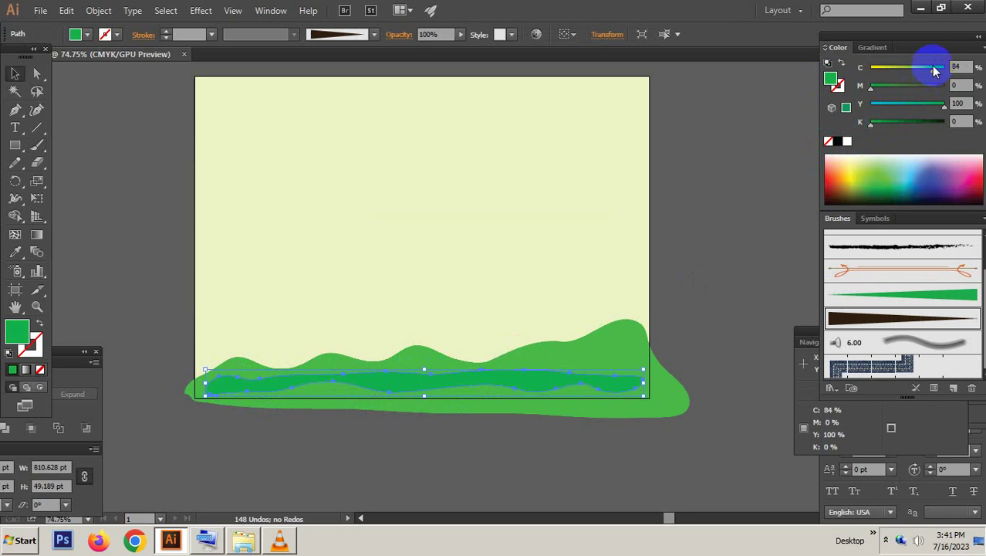
pyautogui.click(894, 87)
pyautogui.click(715, 227)
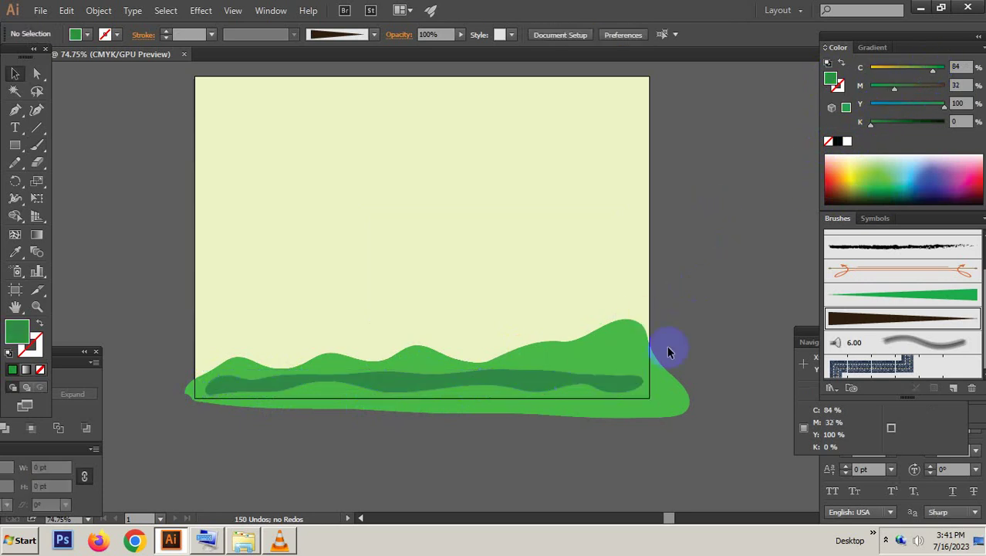
pyautogui.scroll(2, 664, 368)
pyautogui.moveTo(651, 365); pyautogui.dragTo(561, 312)
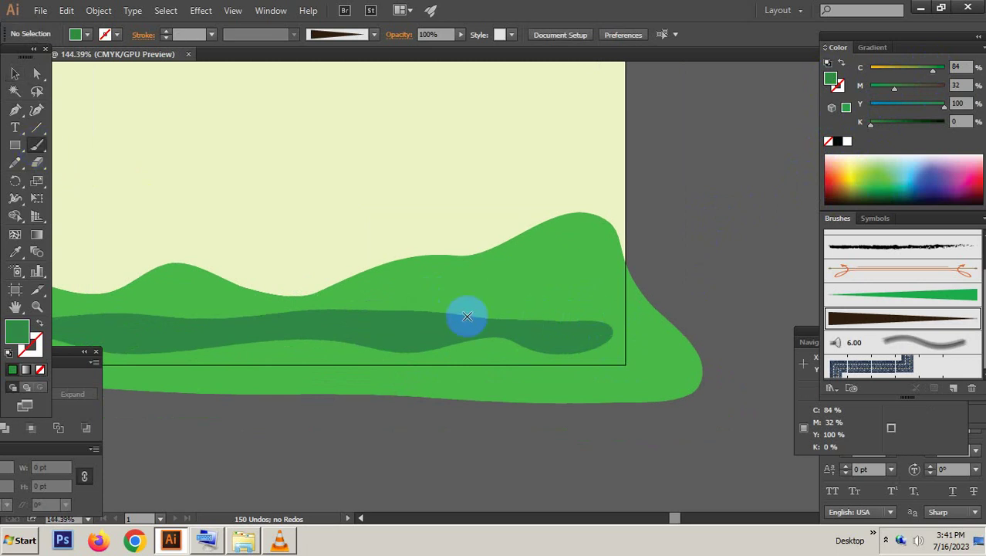
# Step: Brush a shading shape on the right-hand hills and remove its outline
pyautogui.moveTo(421, 304)
pyautogui.mouseDown()
pyautogui.moveTo(599, 298)
pyautogui.moveTo(474, 275)
pyautogui.moveTo(351, 301)
pyautogui.mouseUp()
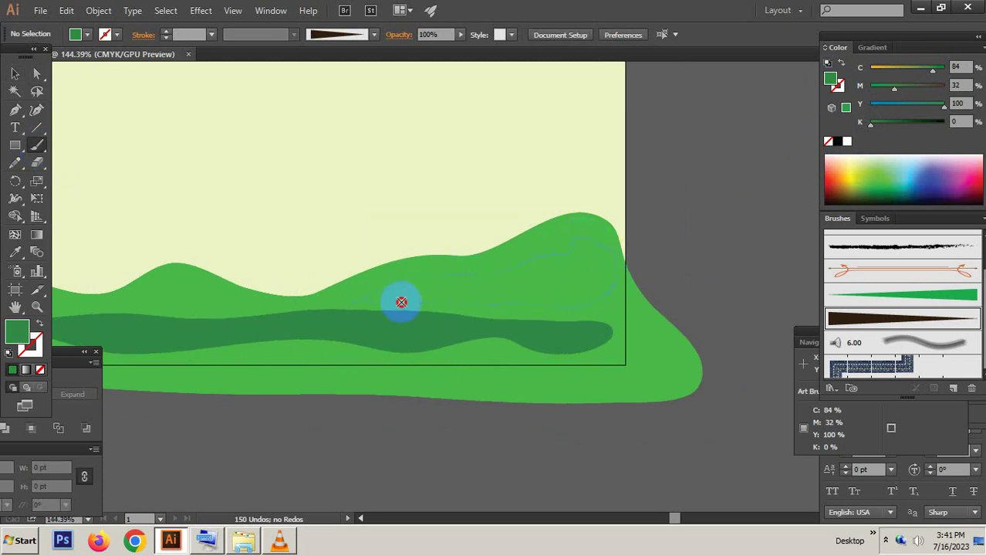
pyautogui.press('v')
pyautogui.click(568, 298)
pyautogui.click(841, 85)
pyautogui.click(828, 142)
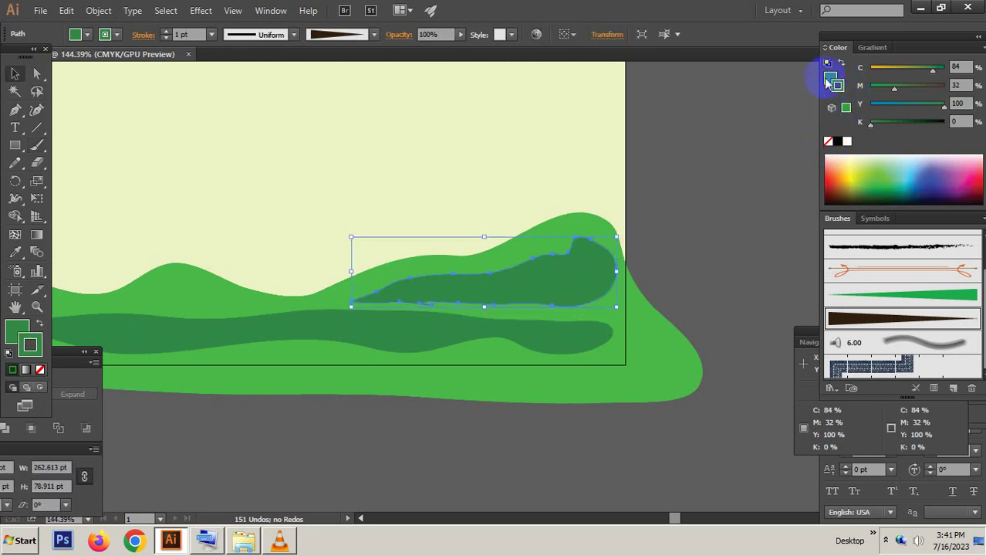
pyautogui.click(711, 165)
pyautogui.moveTo(352, 327)
pyautogui.mouseDown()
pyautogui.moveTo(561, 330)
pyautogui.moveTo(540, 316)
pyautogui.mouseUp()
# Step: Brush another shading band on the middle hill and remove its brown outline
pyautogui.click(17, 330)
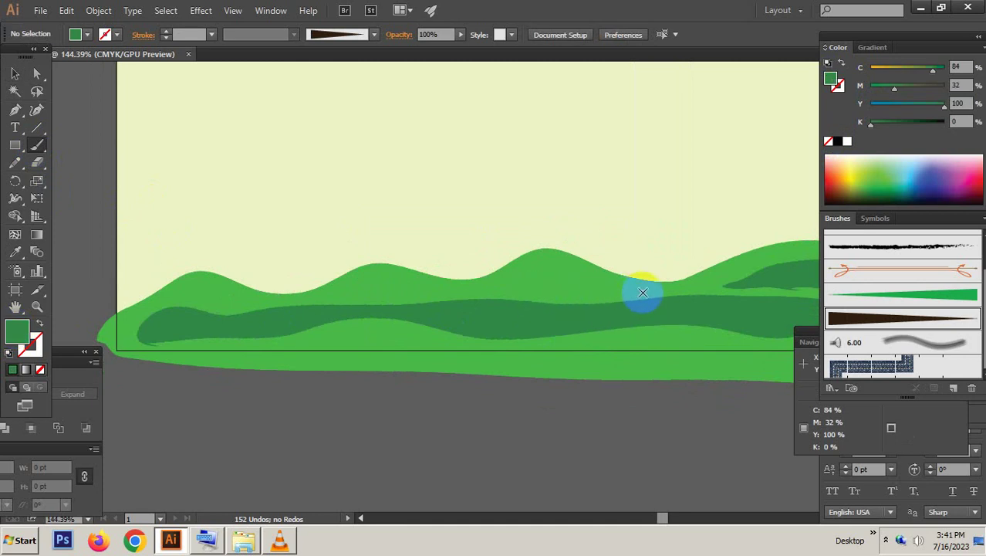
pyautogui.moveTo(560, 290)
pyautogui.mouseDown()
pyautogui.moveTo(540, 266)
pyautogui.moveTo(578, 294)
pyautogui.mouseUp()
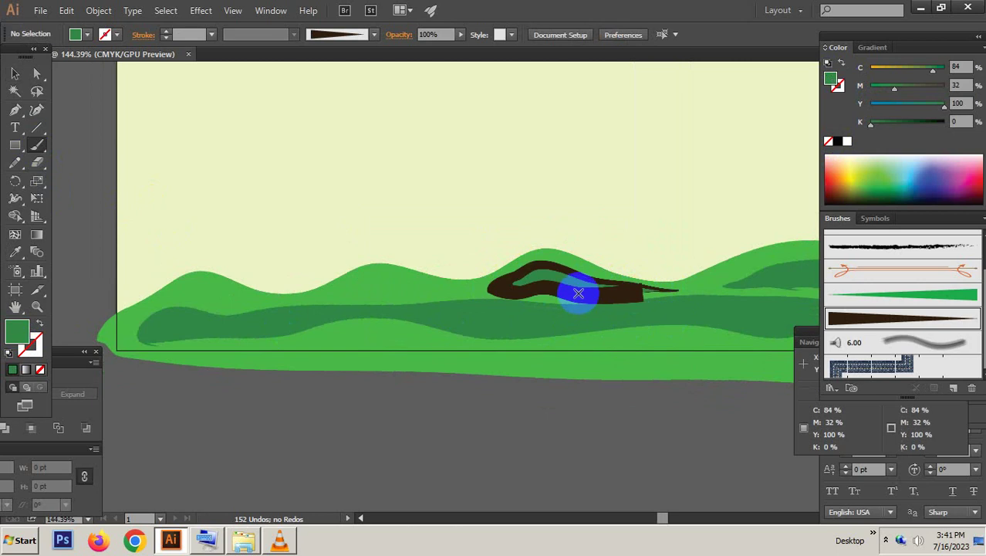
pyautogui.press('v')
pyautogui.click(608, 271)
pyautogui.click(838, 83)
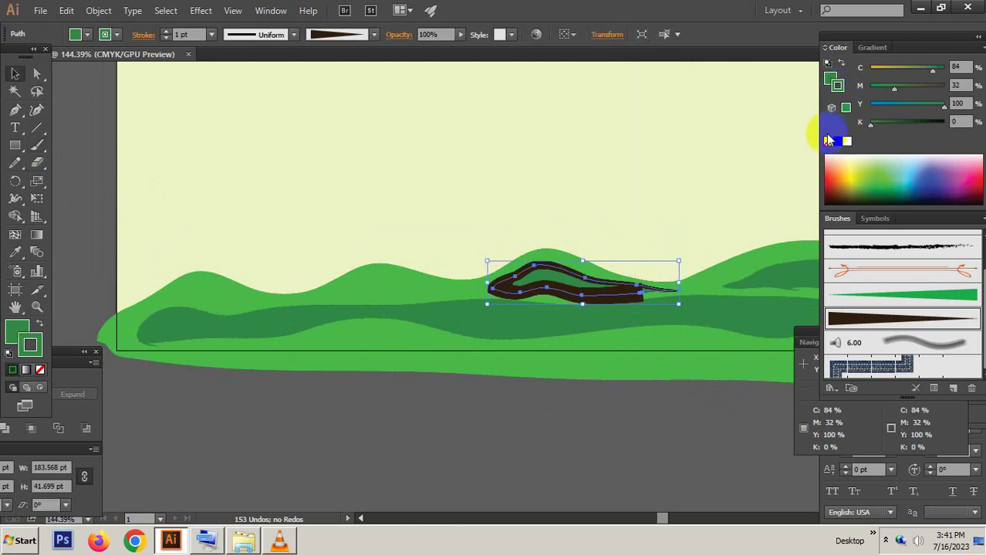
pyautogui.click(828, 140)
pyautogui.click(830, 79)
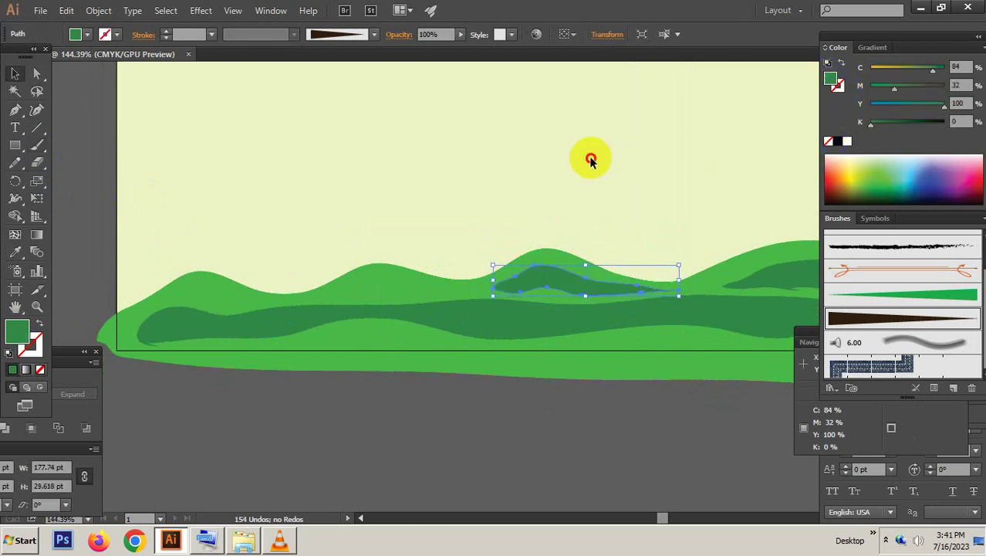
pyautogui.click(590, 160)
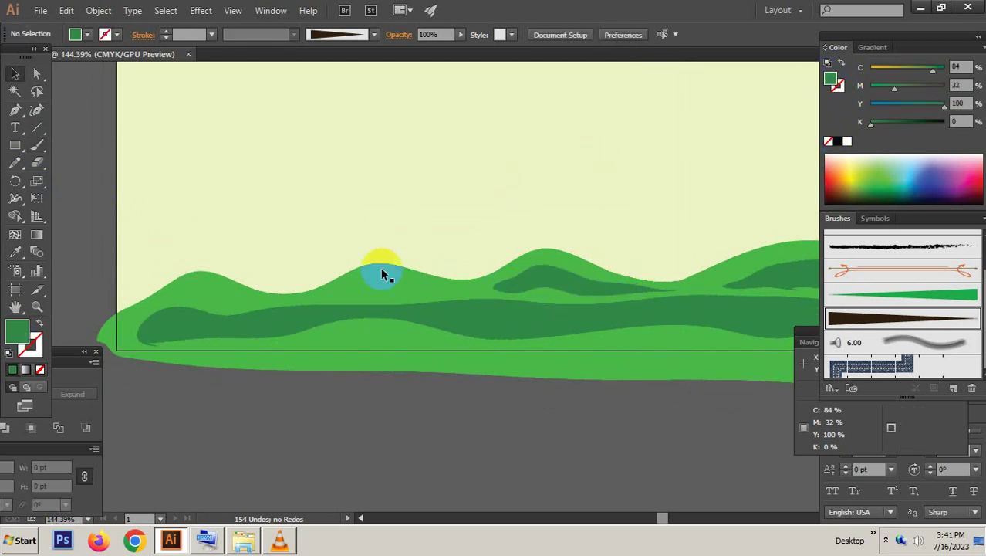
# Step: Paint a shading patch along the hill edge and remove its brown outline
pyautogui.click(37, 145)
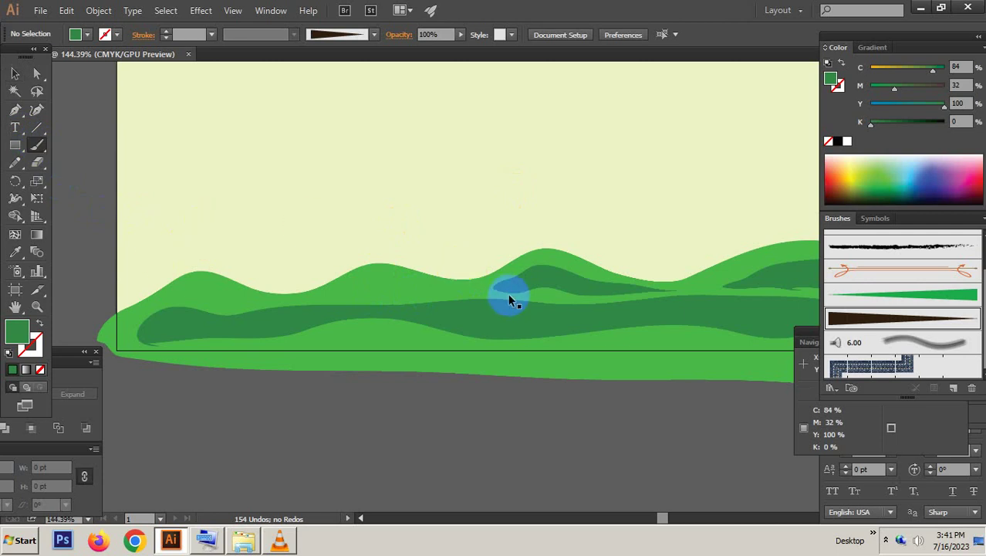
pyautogui.scroll(2, 508, 294)
pyautogui.moveTo(458, 293)
pyautogui.mouseDown()
pyautogui.moveTo(346, 278)
pyautogui.moveTo(463, 290)
pyautogui.mouseUp()
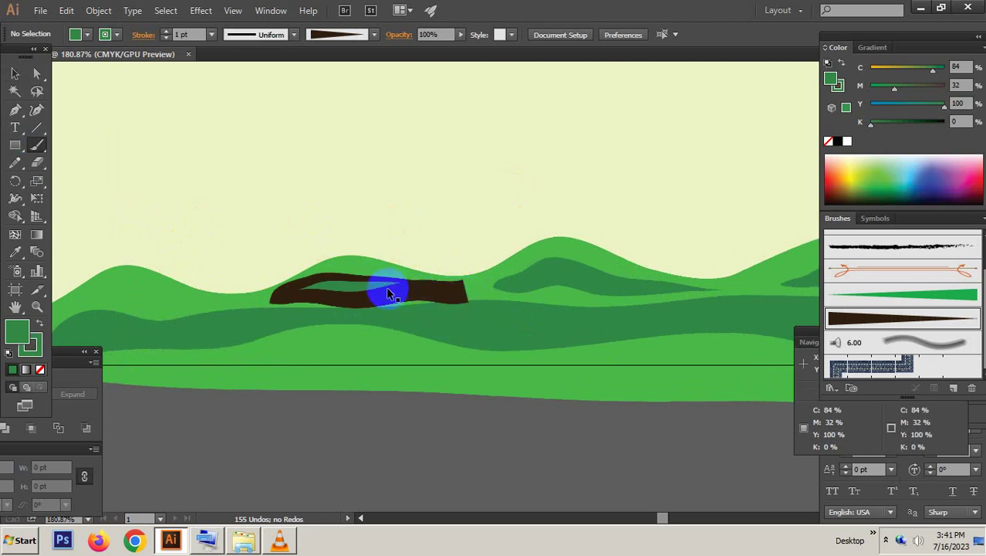
pyautogui.press('v')
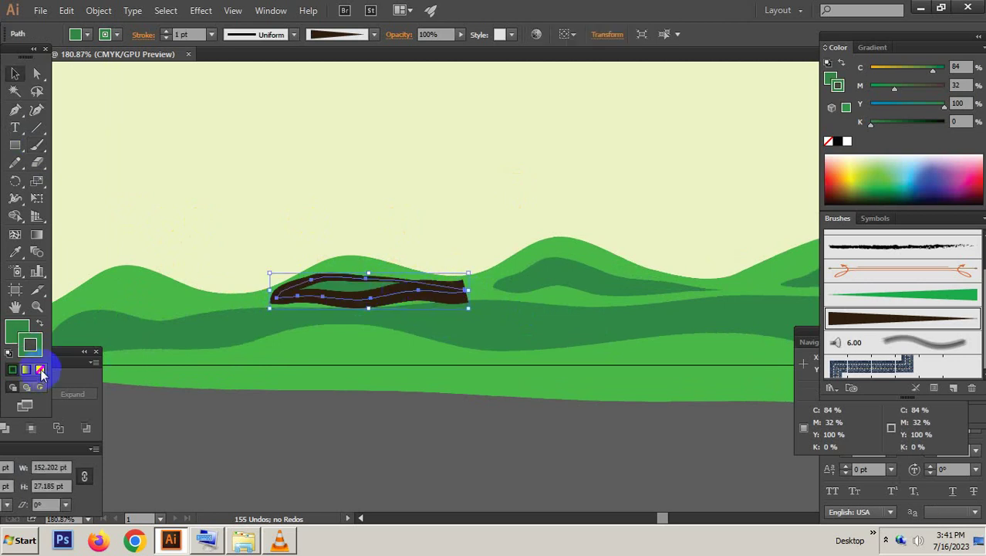
pyautogui.click(40, 370)
pyautogui.click(193, 412)
pyautogui.moveTo(158, 364); pyautogui.dragTo(372, 363)
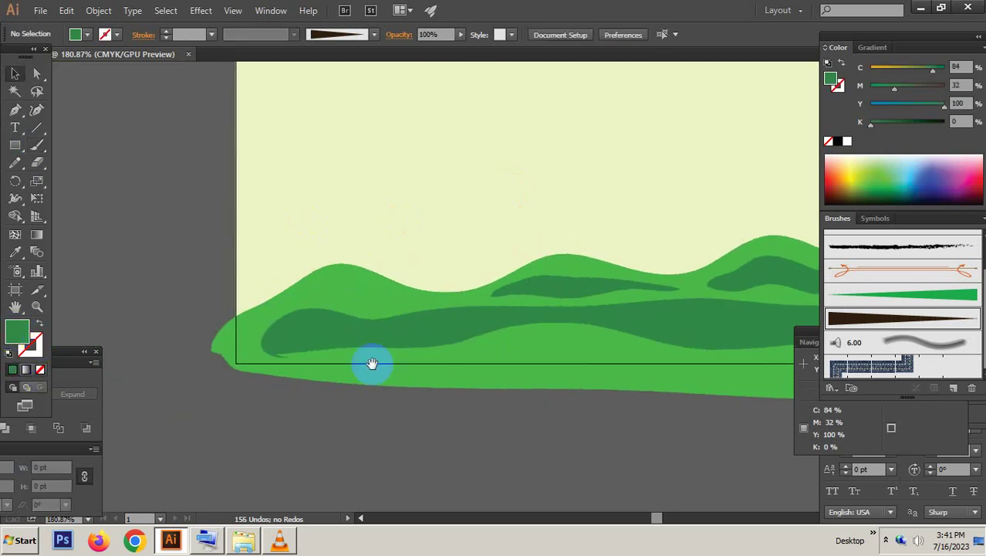
# Step: Paint a shading patch on the left hill with no outline, undoing an accidental Fill None
pyautogui.click(37, 145)
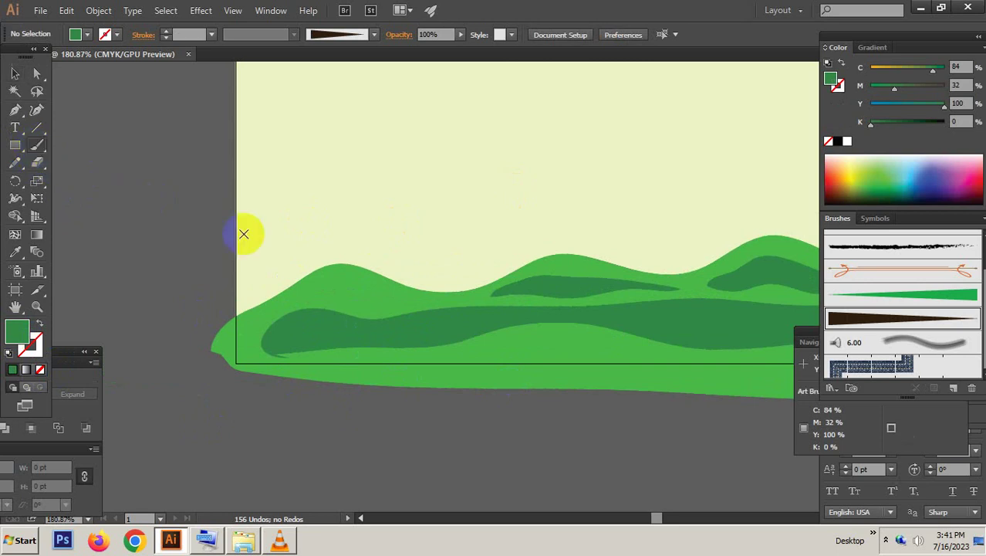
pyautogui.moveTo(302, 294)
pyautogui.mouseDown()
pyautogui.moveTo(438, 300)
pyautogui.moveTo(367, 296)
pyautogui.mouseUp()
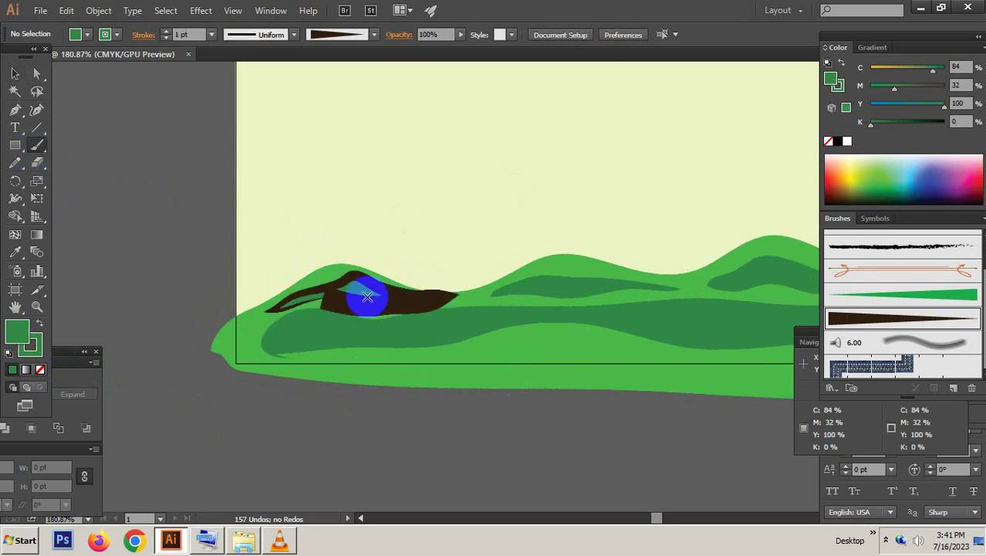
pyautogui.click(32, 347)
pyautogui.click(40, 370)
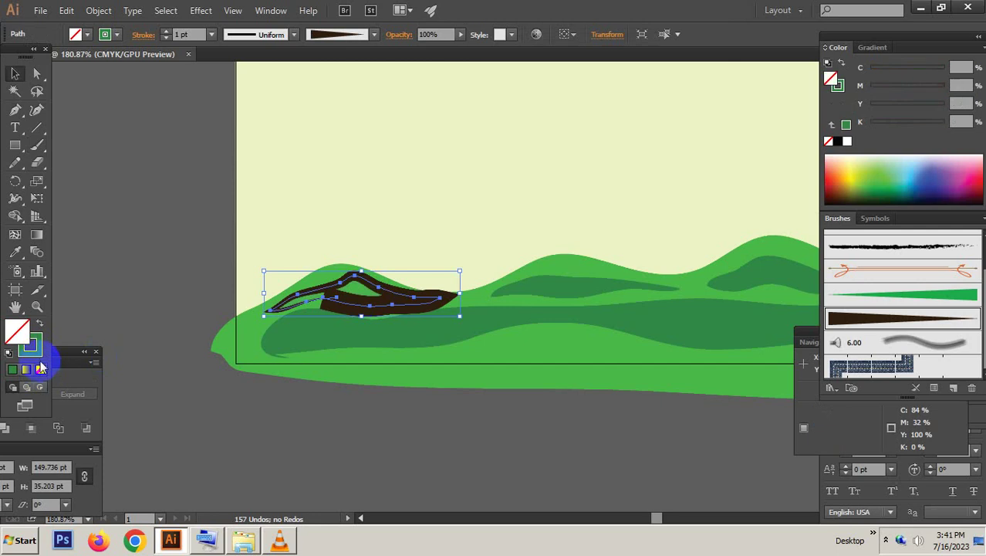
pyautogui.hotkey('ctrl', 'z')
pyautogui.click(40, 373)
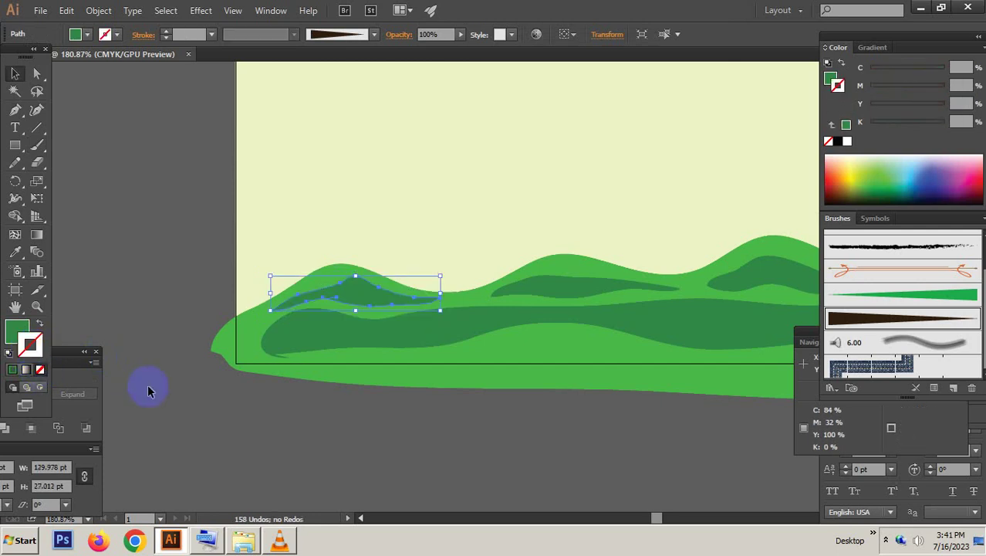
pyautogui.click(147, 388)
pyautogui.keyDown('ctrl'); pyautogui.keyDown('alt'); pyautogui.click(524, 352); pyautogui.keyUp('alt'); pyautogui.keyUp('ctrl')
# Step: Zoom out and marquee-select all the green ground shapes
pyautogui.keyDown('ctrl'); pyautogui.keyDown('alt'); pyautogui.click(490, 314); pyautogui.keyUp('alt'); pyautogui.keyUp('ctrl')
pyautogui.keyDown('ctrl'); pyautogui.keyDown('alt'); pyautogui.click(462, 314); pyautogui.keyUp('alt'); pyautogui.keyUp('ctrl')
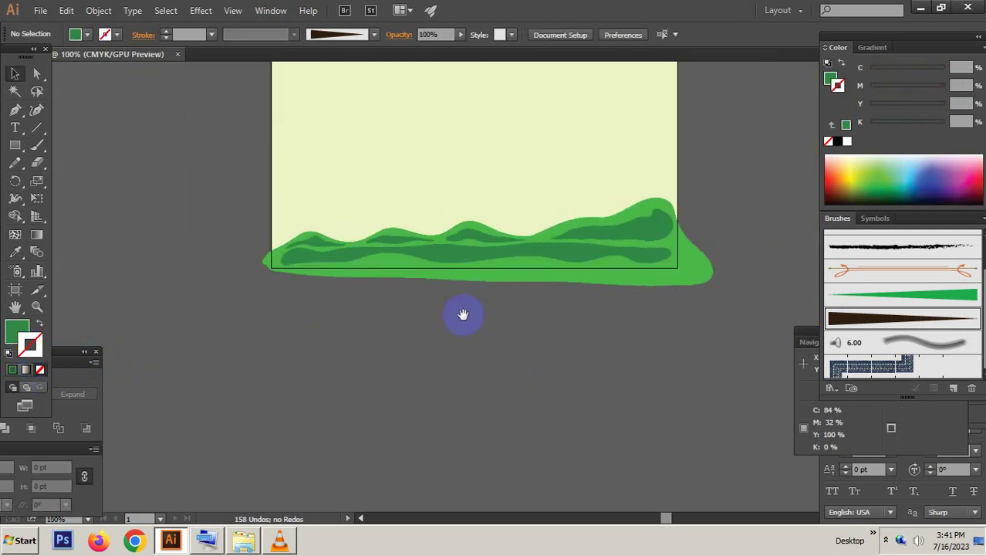
pyautogui.moveTo(226, 215); pyautogui.dragTo(660, 317)
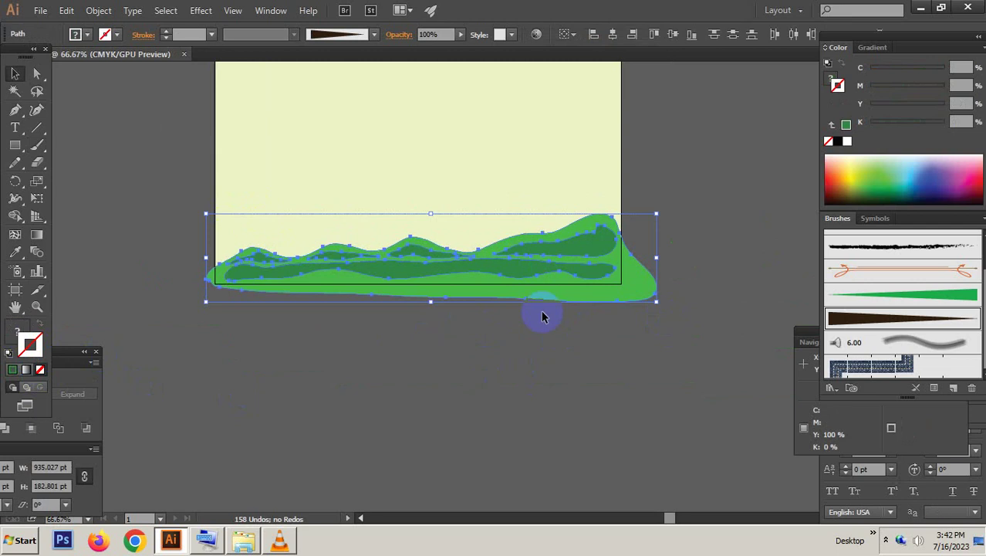
# Step: Apply a smooth, absolute 18 pt Zig Zag effect to all the selected hill shapes
pyautogui.click(206, 11)
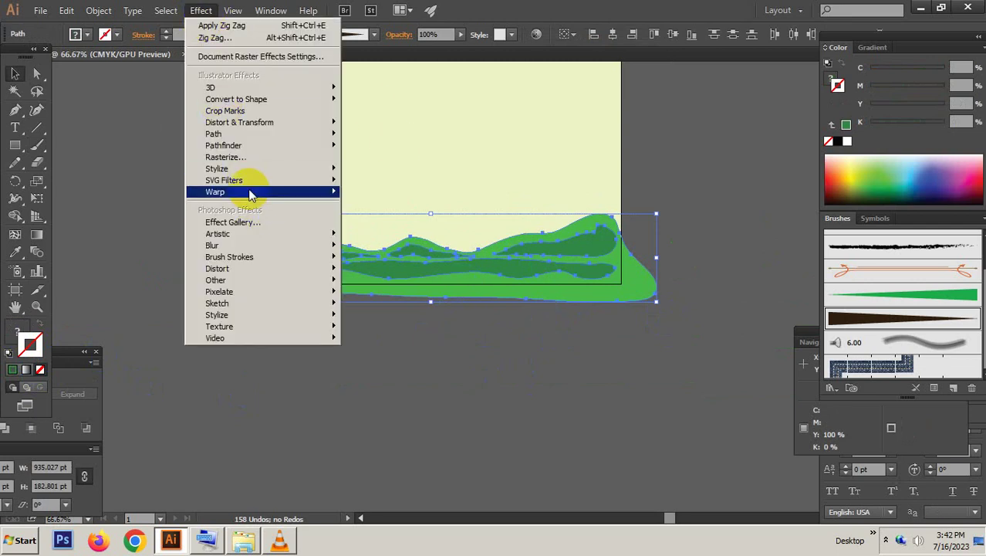
pyautogui.moveTo(239, 122)
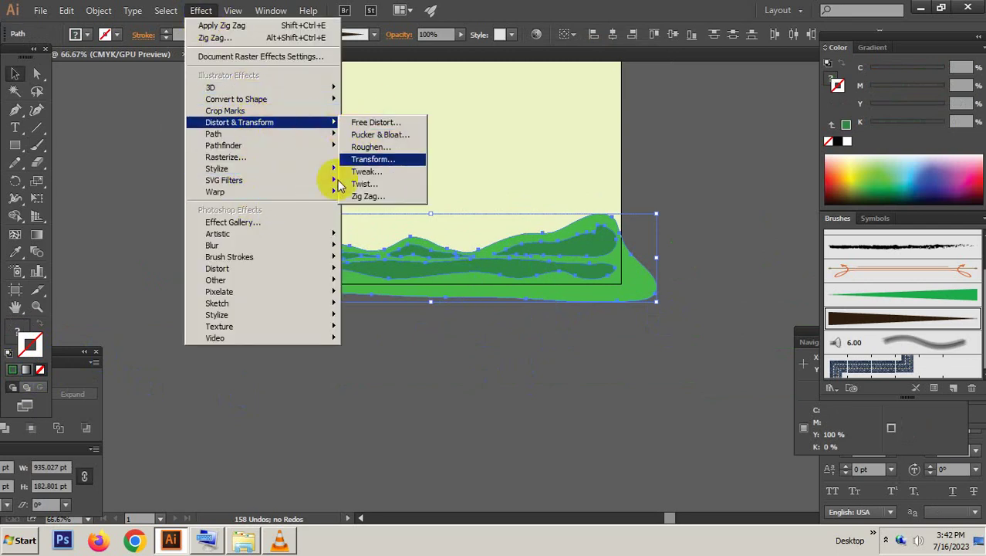
pyautogui.click(366, 196)
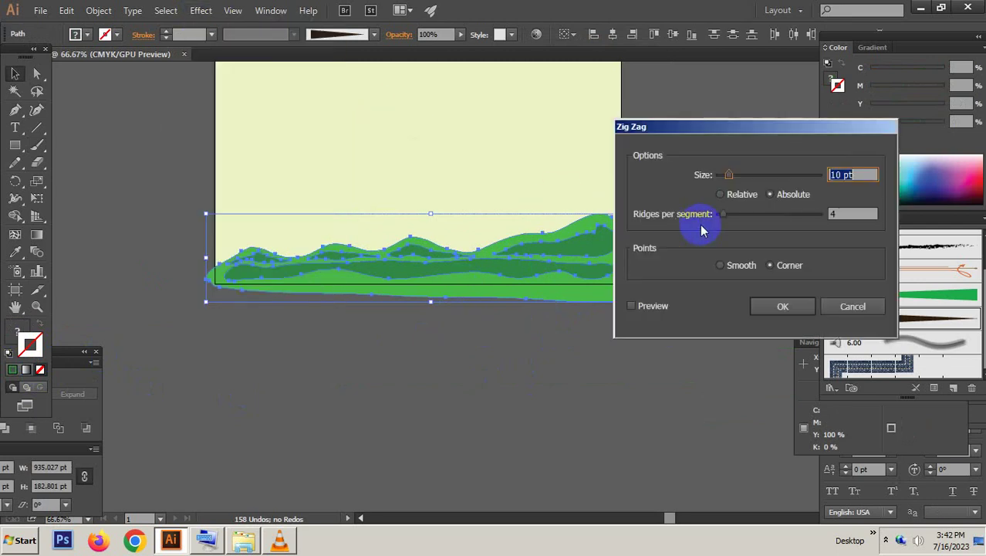
pyautogui.click(631, 306)
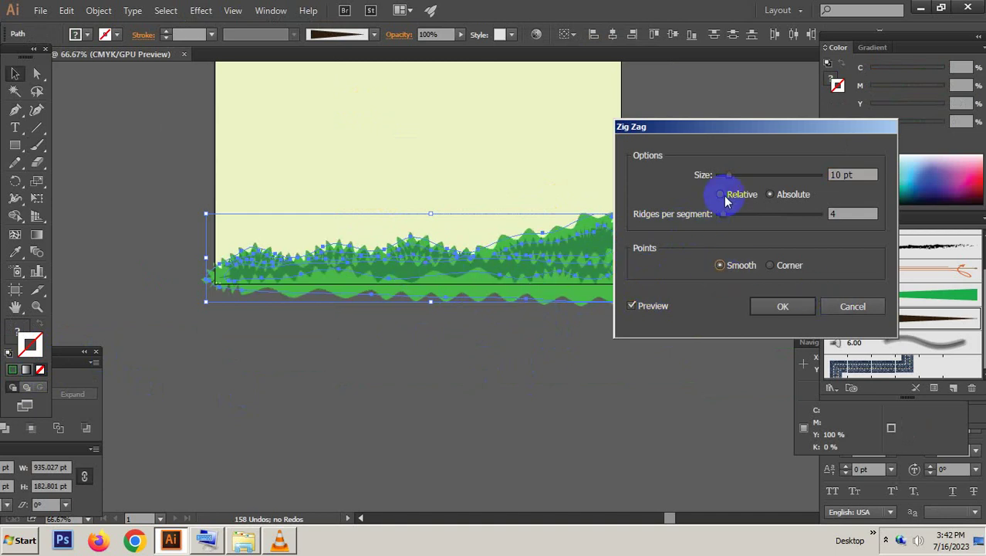
pyautogui.click(772, 194)
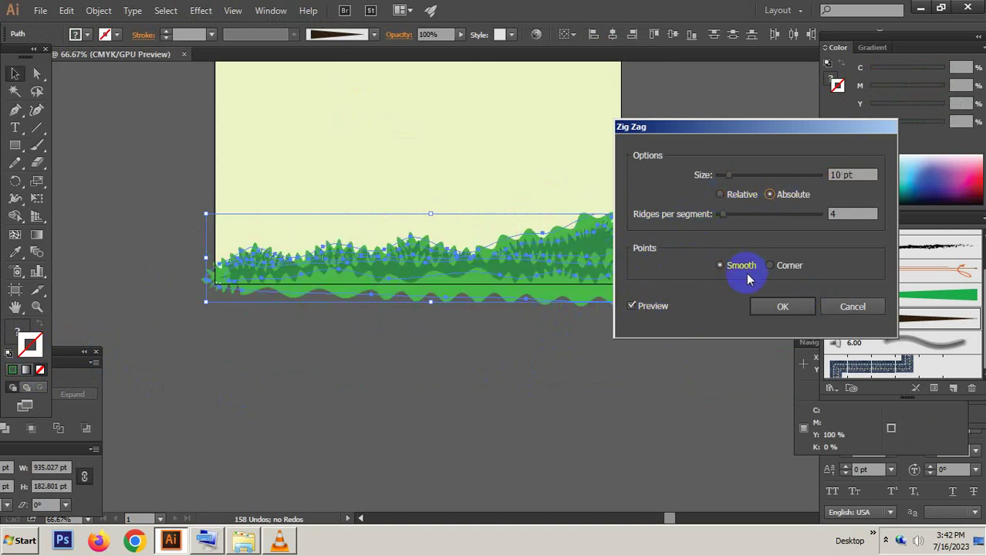
pyautogui.moveTo(730, 176); pyautogui.dragTo(737, 175)
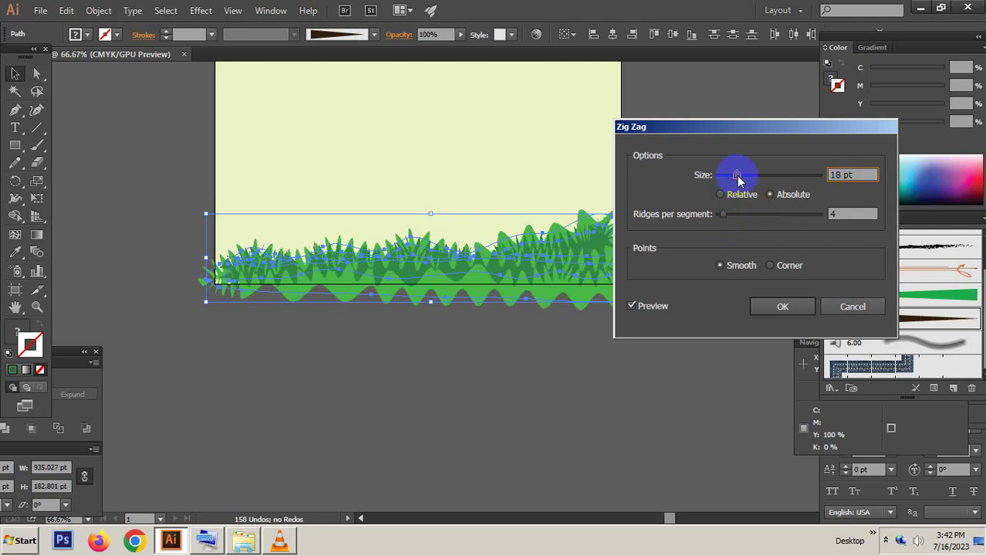
pyautogui.click(782, 306)
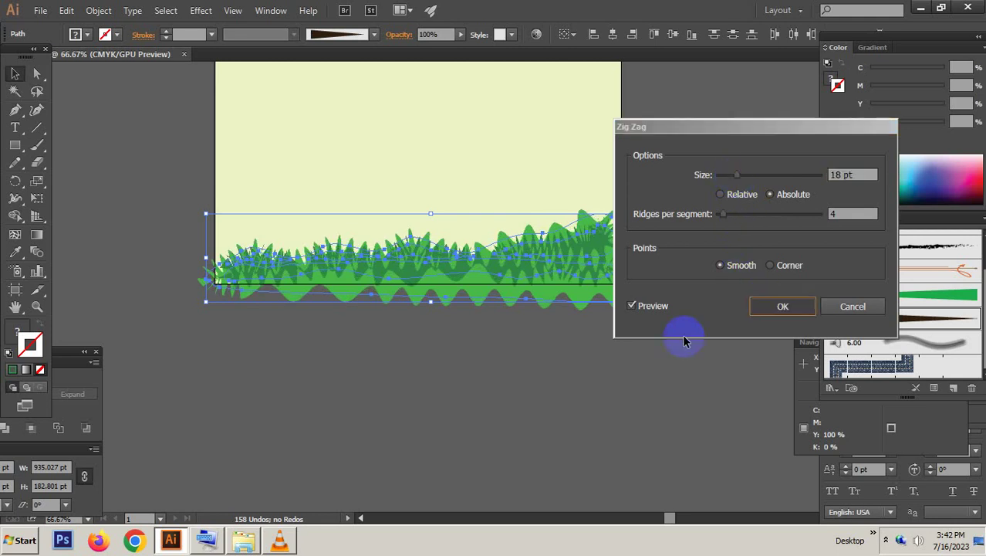
pyautogui.click(684, 335)
pyautogui.moveTo(601, 375); pyautogui.dragTo(556, 355)
pyautogui.scroll(3, 557, 355)
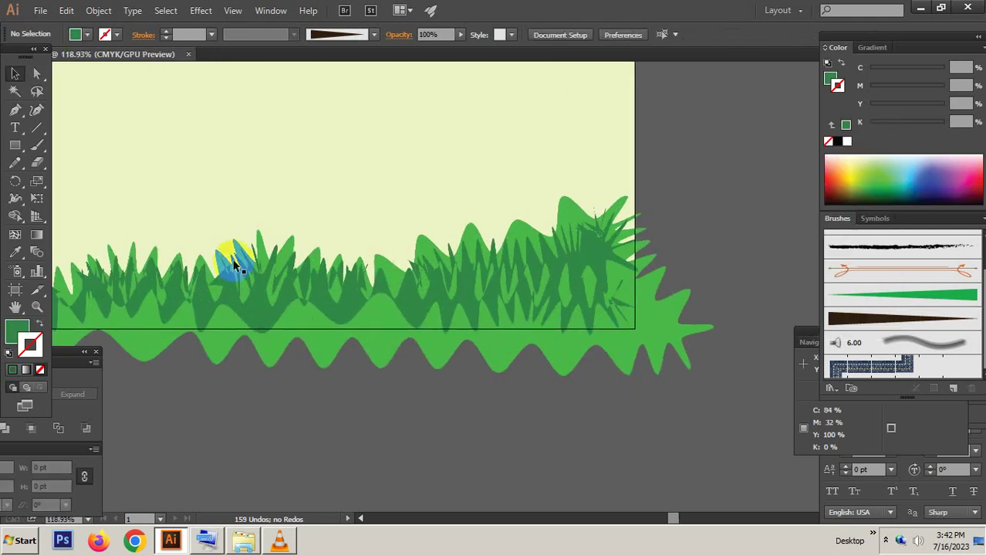
# Step: Choose the tapered dark brown art brush with a 6 pt stroke weight
pyautogui.scroll(-3, 441, 321)
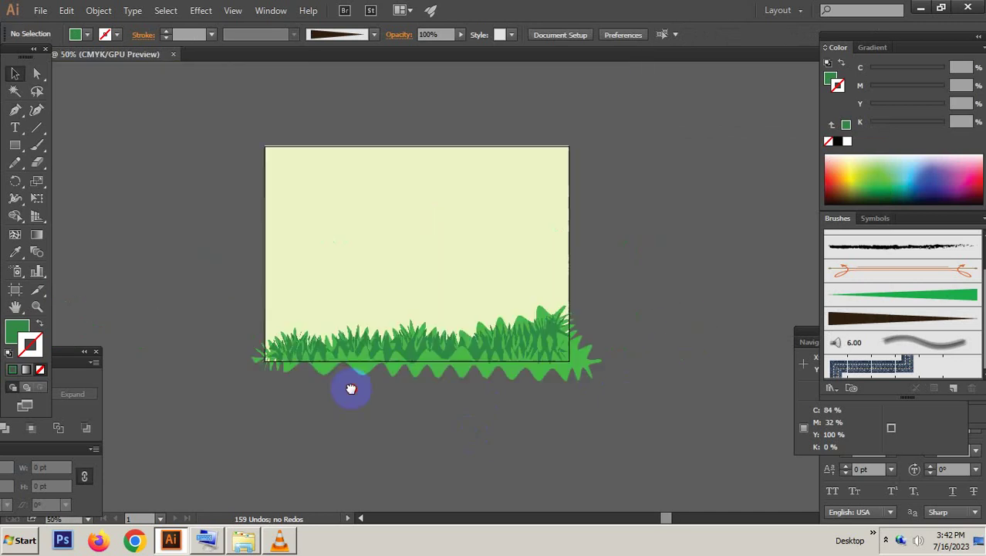
pyautogui.scroll(1, 507, 352)
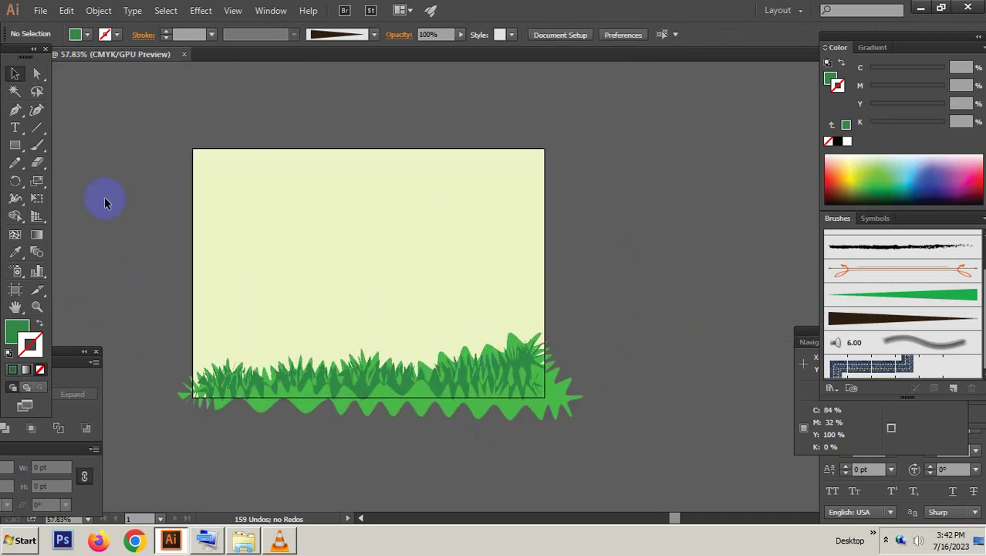
pyautogui.click(35, 147)
pyautogui.moveTo(419, 312); pyautogui.dragTo(345, 337)
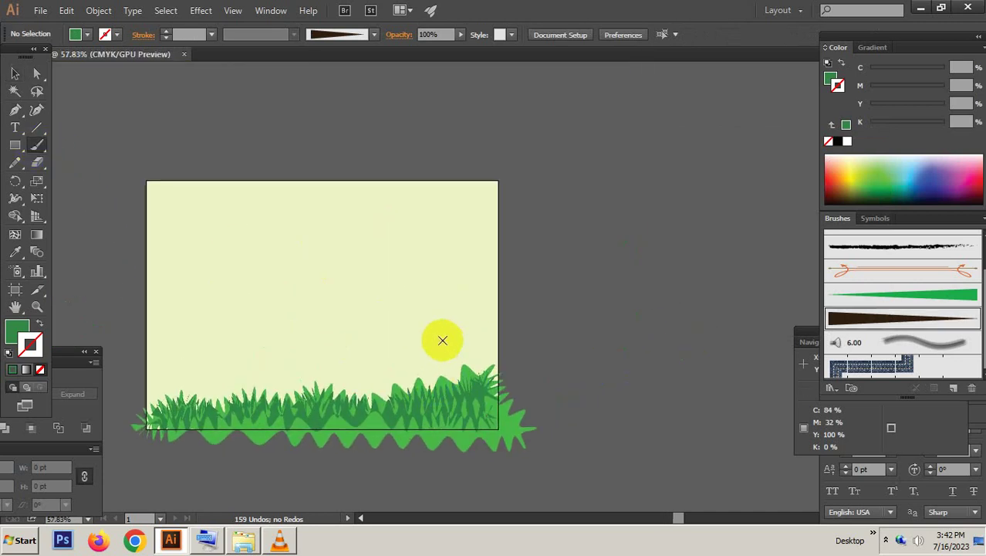
pyautogui.click(876, 329)
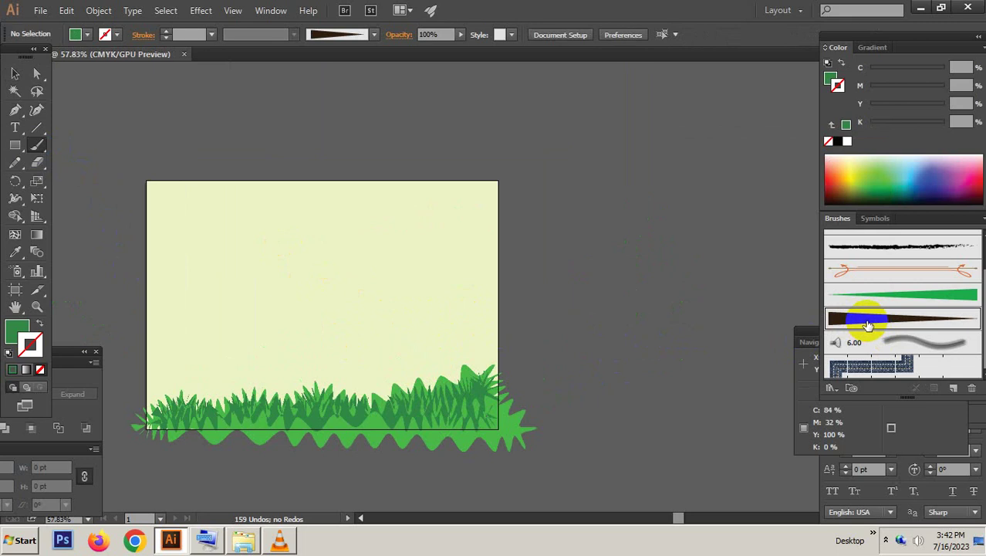
pyautogui.click(865, 323)
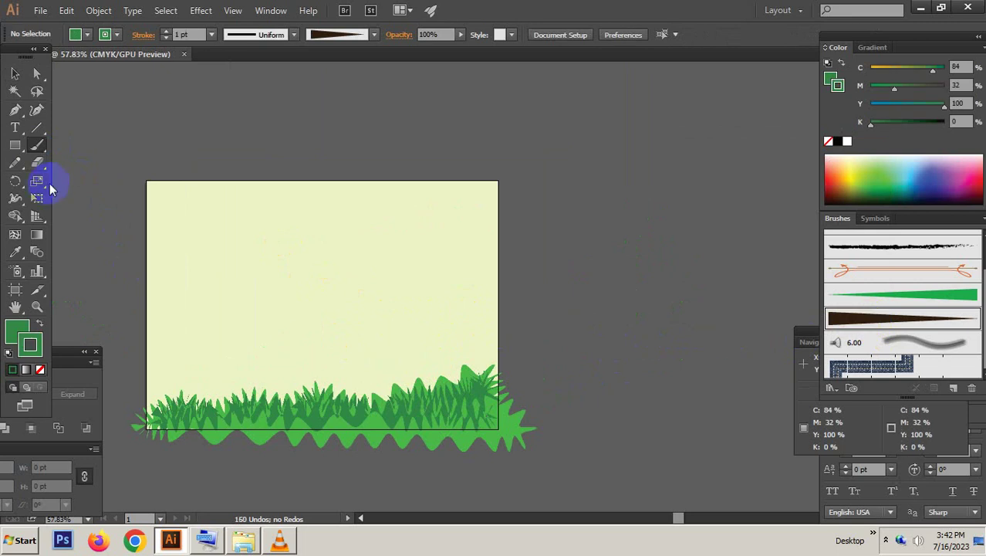
pyautogui.moveTo(280, 319); pyautogui.dragTo(284, 310)
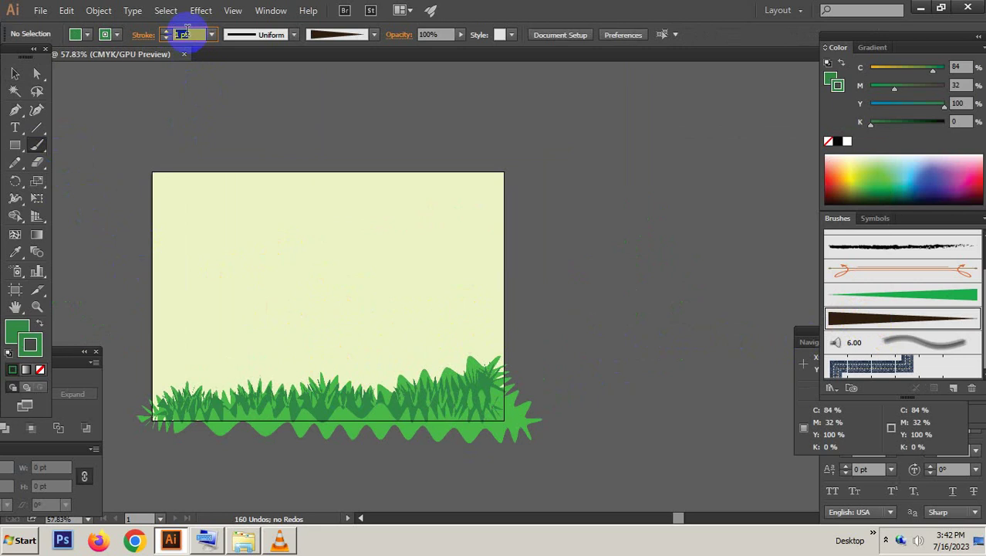
pyautogui.press('Up')
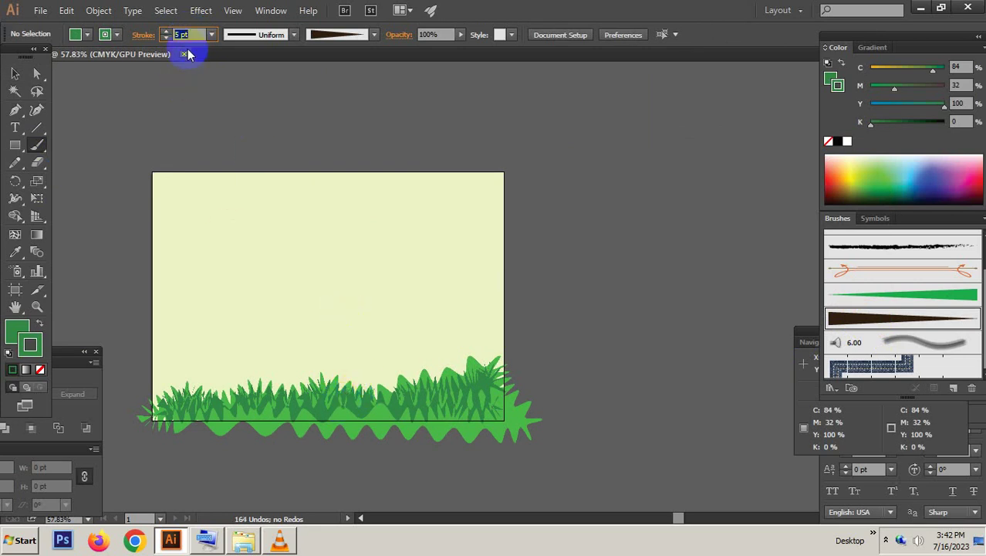
pyautogui.press('Up')
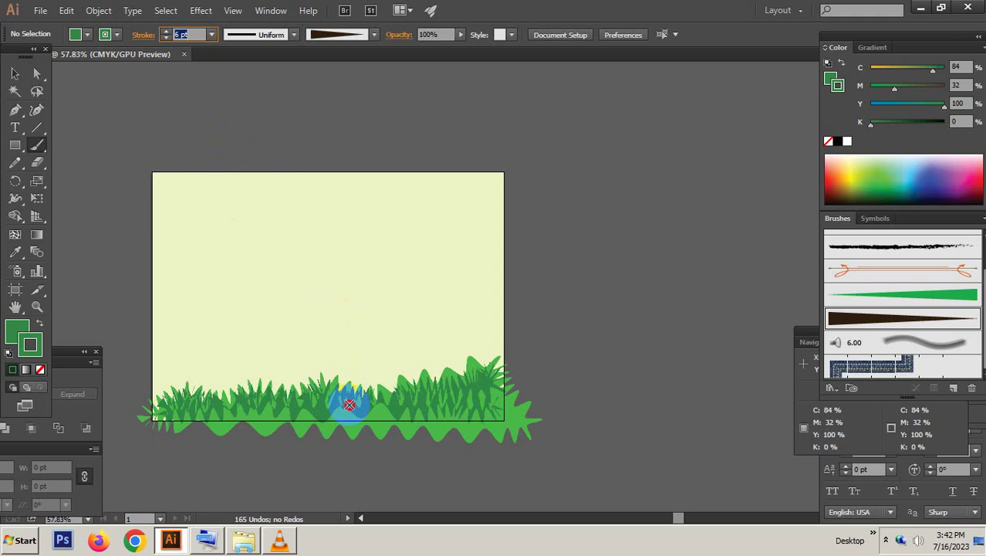
# Step: Set fill to None and paint the brown trunk curving up from the grass
pyautogui.moveTo(349, 404)
pyautogui.mouseDown()
pyautogui.moveTo(290, 205)
pyautogui.moveTo(218, 145)
pyautogui.mouseUp()
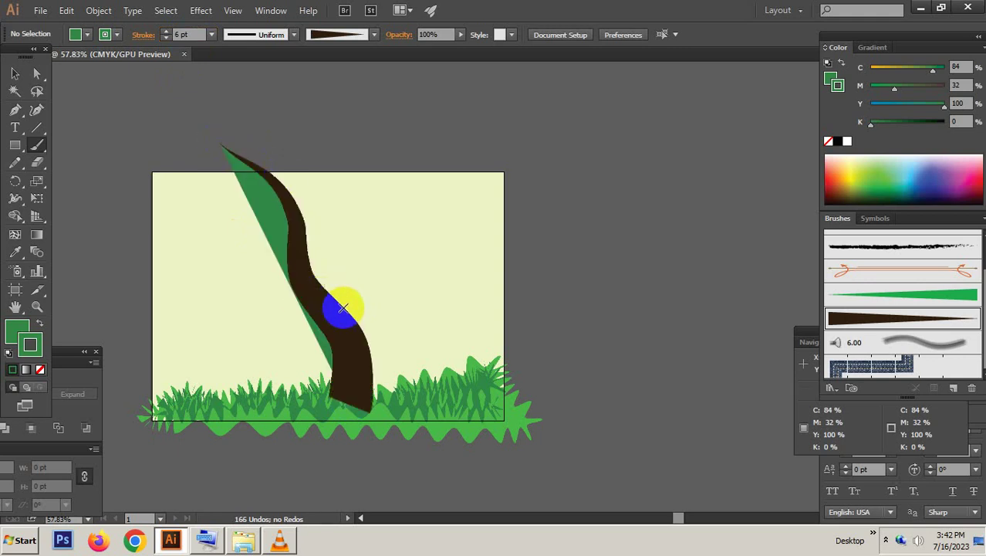
pyautogui.hotkey('ctrl', 'z')
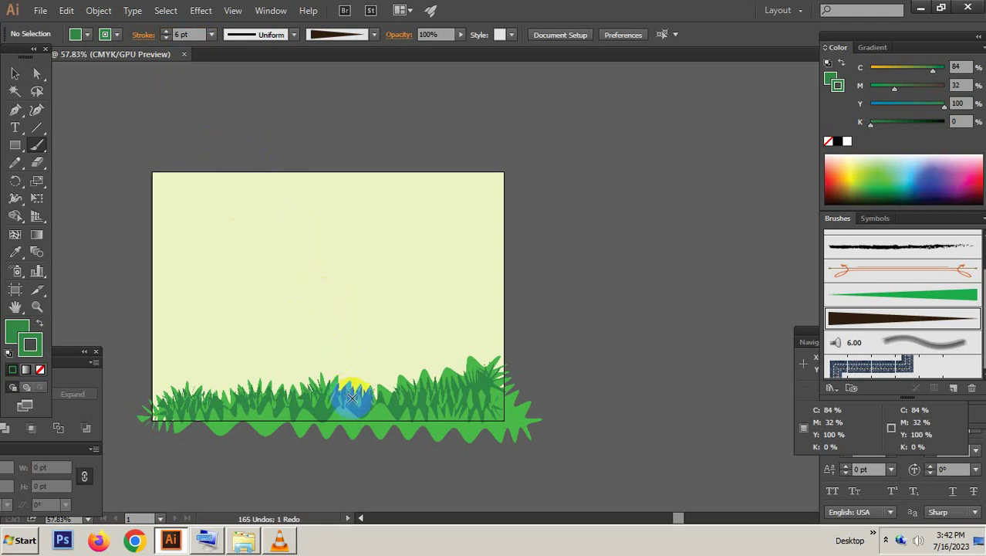
pyautogui.click(833, 78)
pyautogui.click(827, 144)
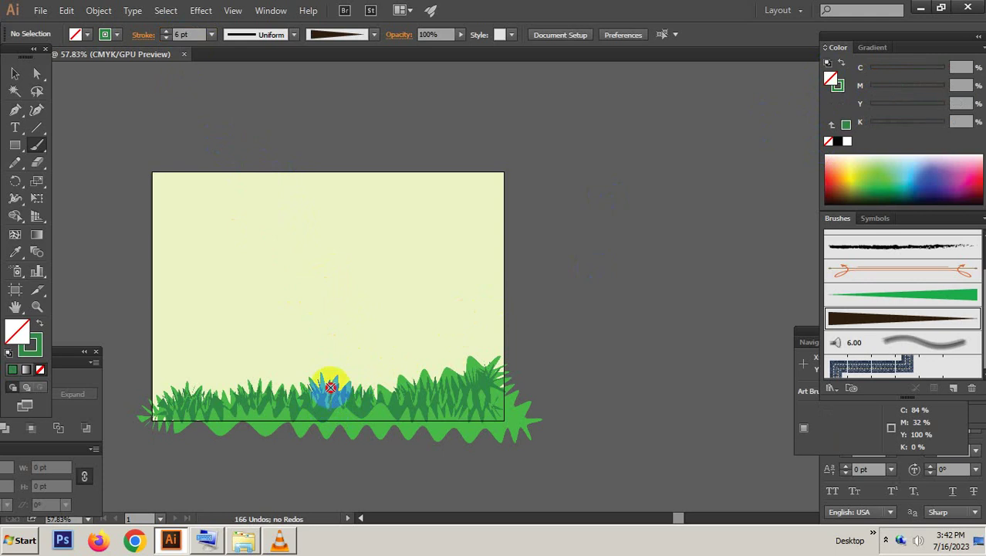
pyautogui.moveTo(334, 341)
pyautogui.mouseDown()
pyautogui.moveTo(318, 216)
pyautogui.moveTo(326, 188)
pyautogui.moveTo(287, 157)
pyautogui.mouseUp()
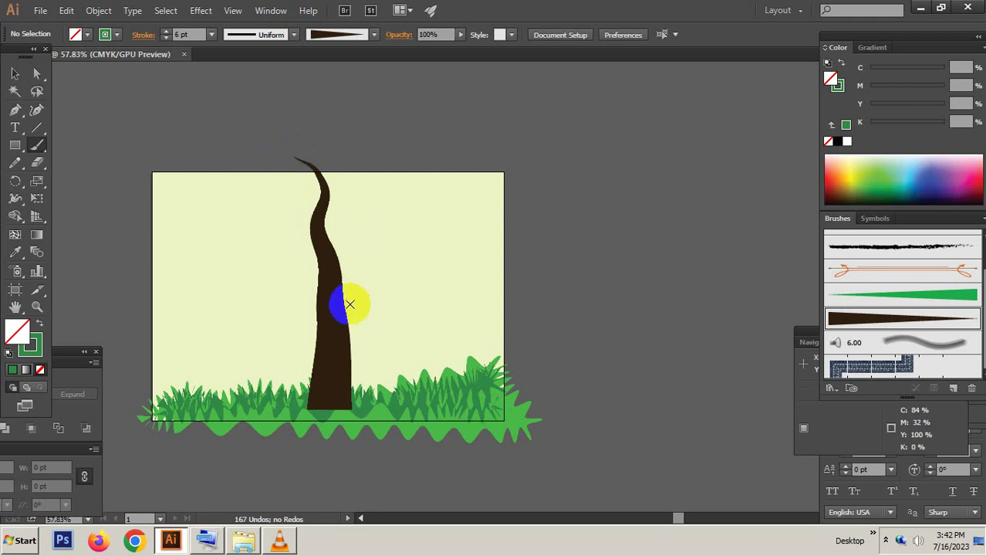
pyautogui.press('v')
pyautogui.scroll(3, 434, 281)
# Step: Paint a branch curving from the trunk up to the right
pyautogui.click(871, 339)
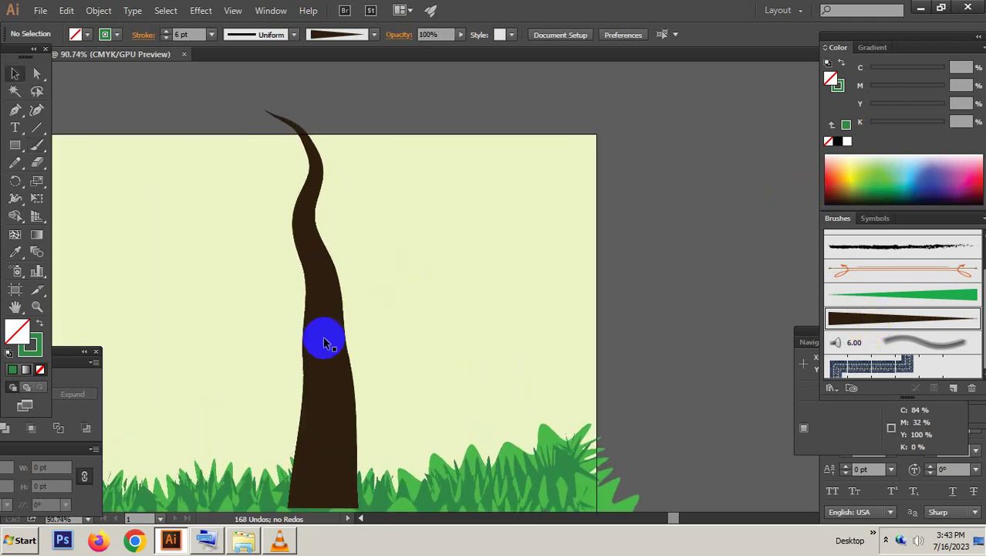
pyautogui.moveTo(870, 332); pyautogui.dragTo(323, 338)
pyautogui.click(35, 146)
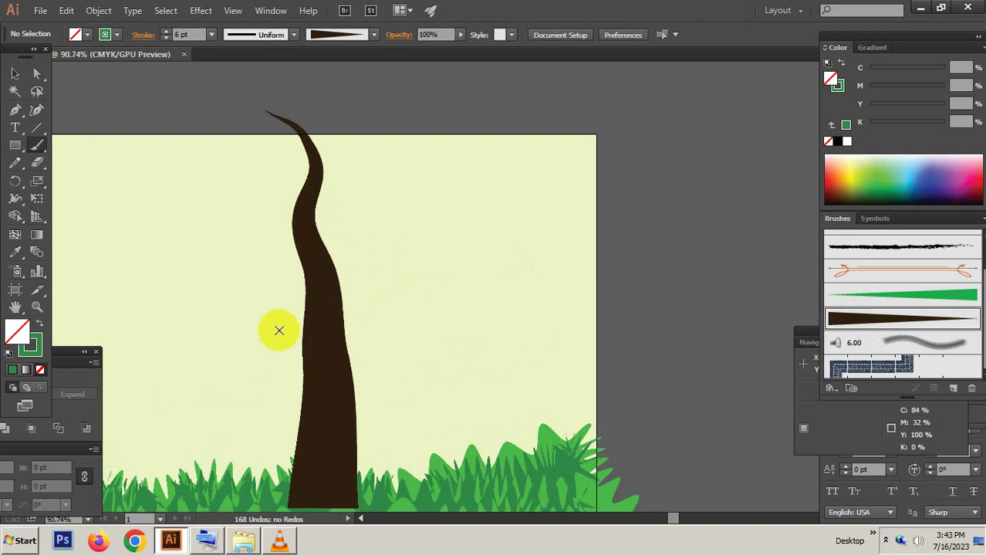
pyautogui.moveTo(329, 356)
pyautogui.mouseDown()
pyautogui.moveTo(511, 176)
pyautogui.moveTo(585, 144)
pyautogui.mouseUp()
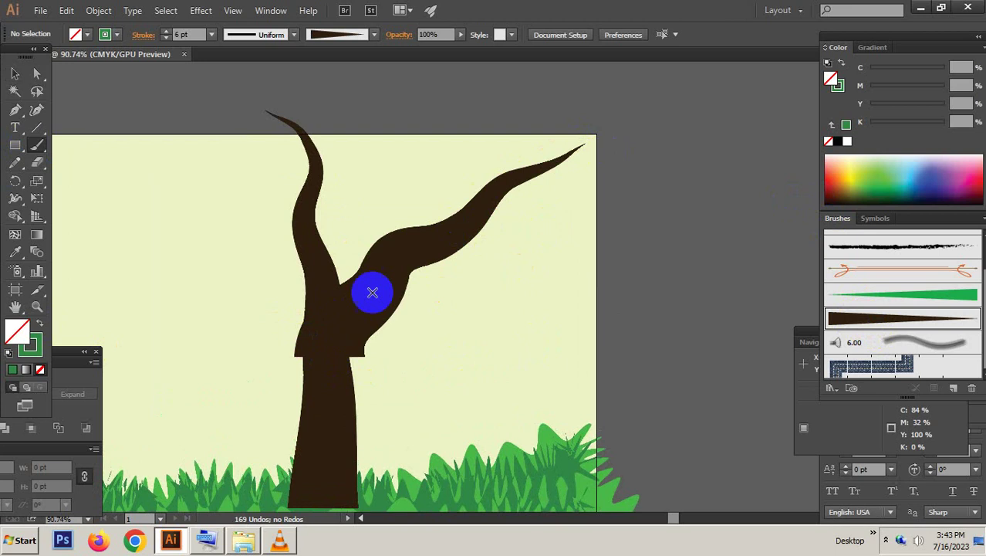
# Step: Thin the right branch to 3 pt and paint a second branch reaching upper left
pyautogui.press('v')
pyautogui.click(430, 251)
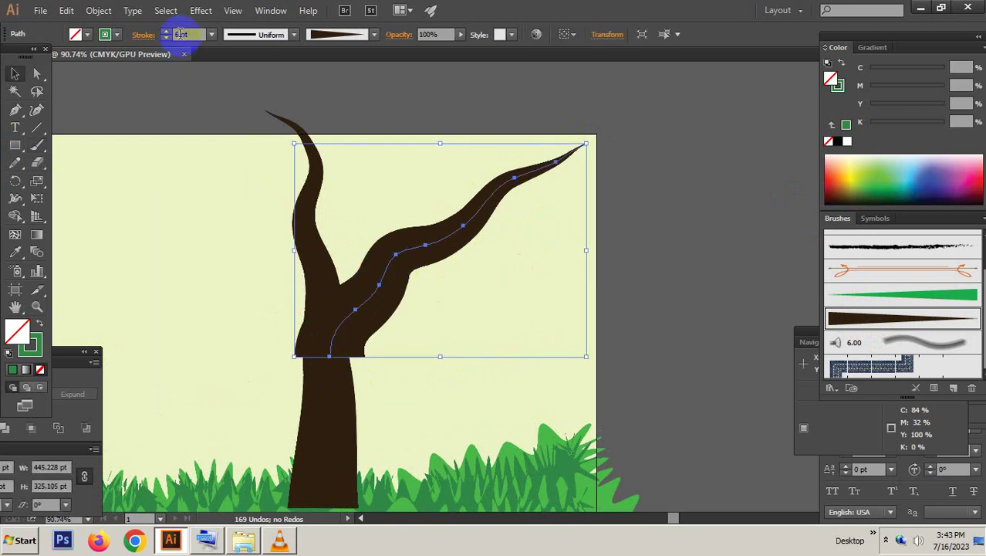
pyautogui.press('Down')
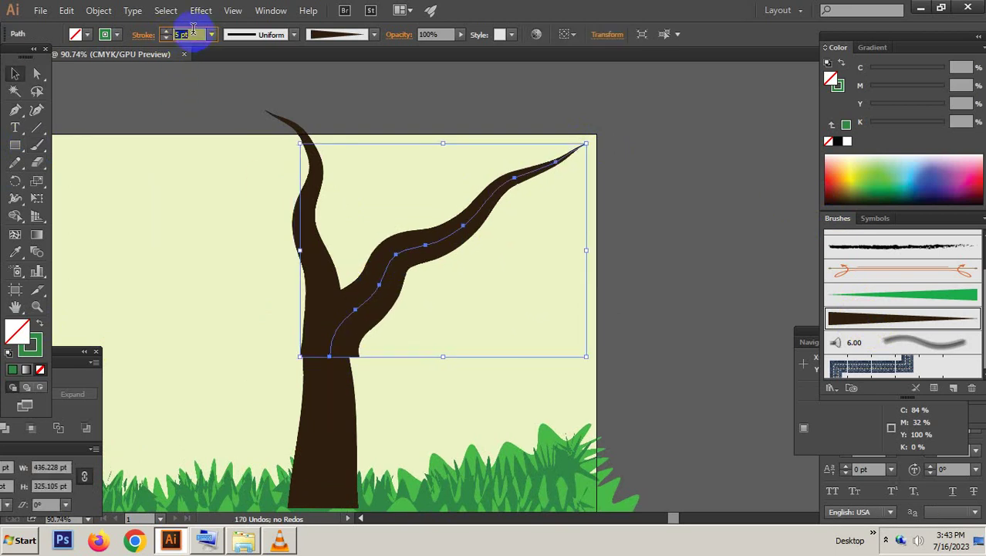
pyautogui.press('Down')
pyautogui.press('Down')
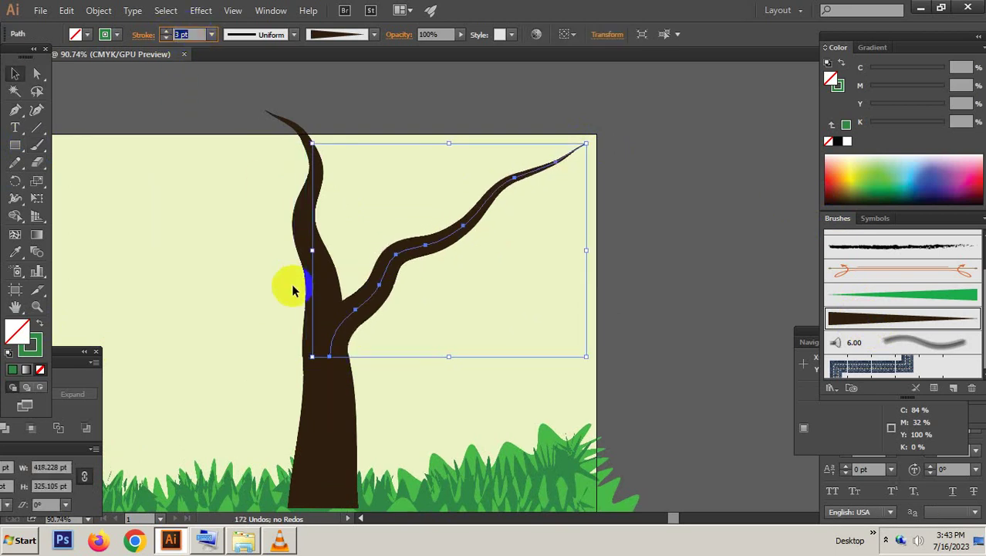
pyautogui.click(418, 268)
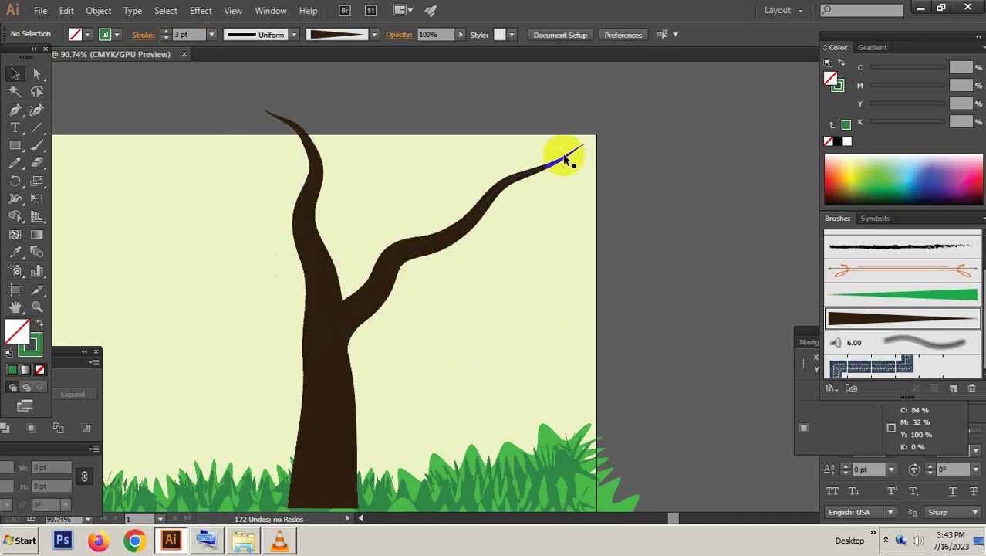
pyautogui.click(36, 145)
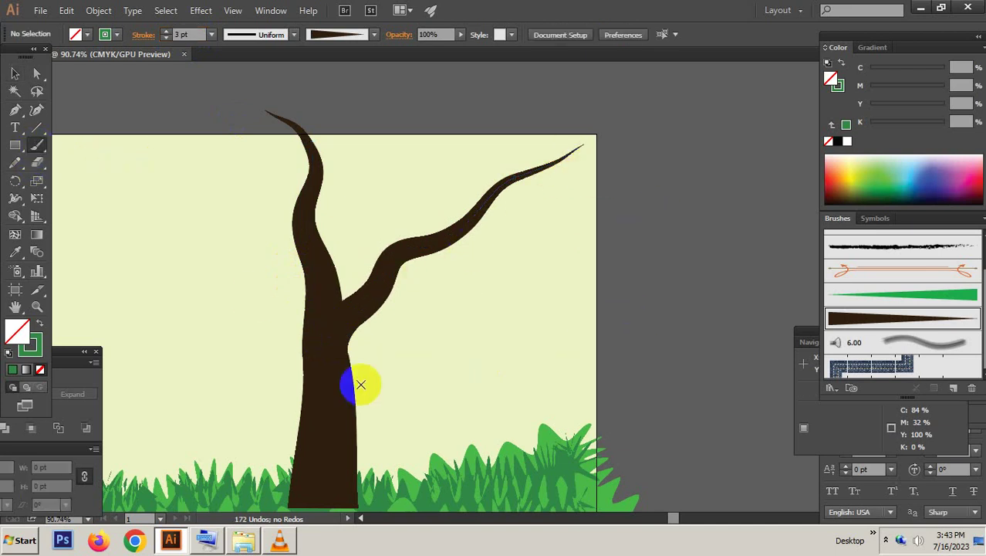
pyautogui.moveTo(246, 325)
pyautogui.mouseDown()
pyautogui.moveTo(410, 379)
pyautogui.moveTo(116, 174)
pyautogui.mouseUp()
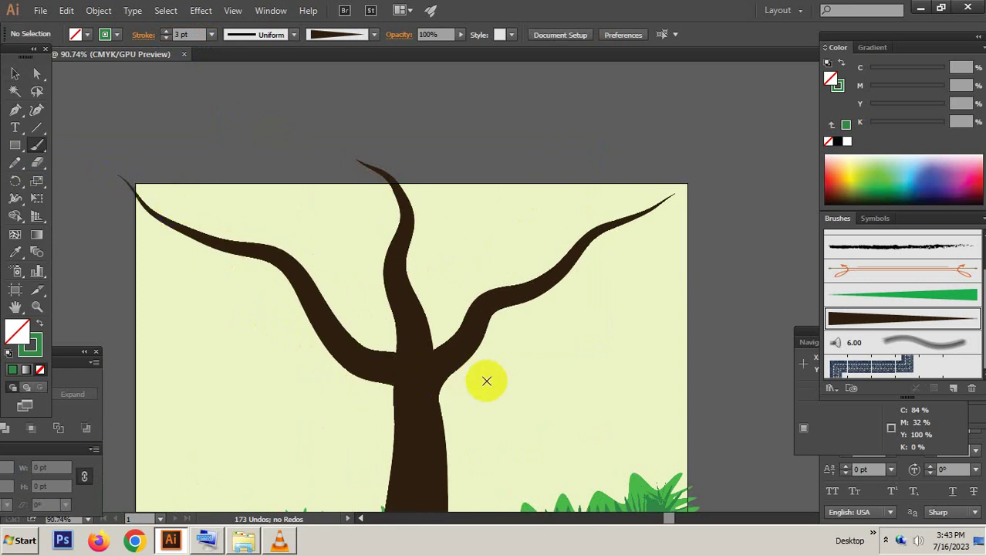
# Step: Paint several more branches off the right limb, redrawing the upward one
pyautogui.moveTo(470, 353)
pyautogui.mouseDown()
pyautogui.moveTo(347, 369)
pyautogui.moveTo(571, 421)
pyautogui.mouseUp()
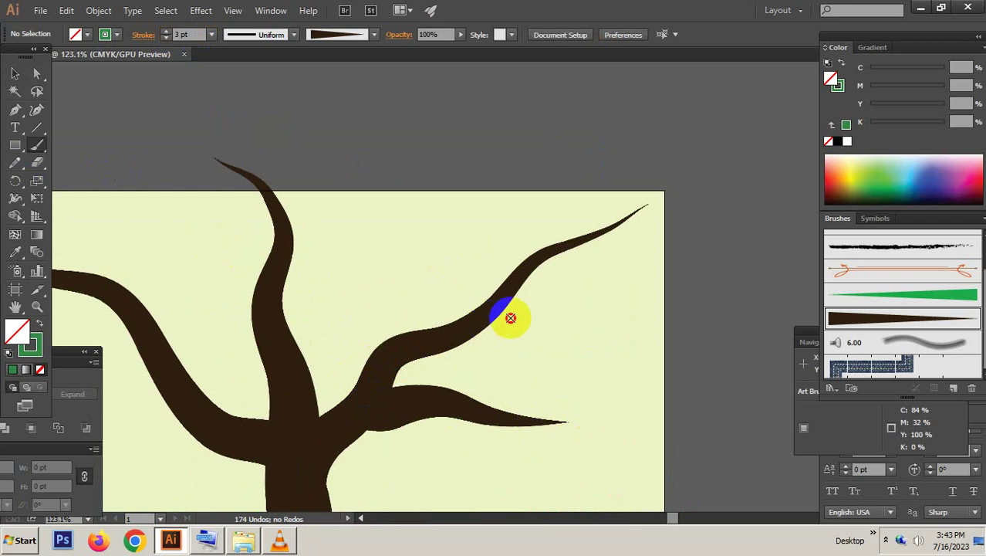
pyautogui.moveTo(507, 315); pyautogui.dragTo(704, 299)
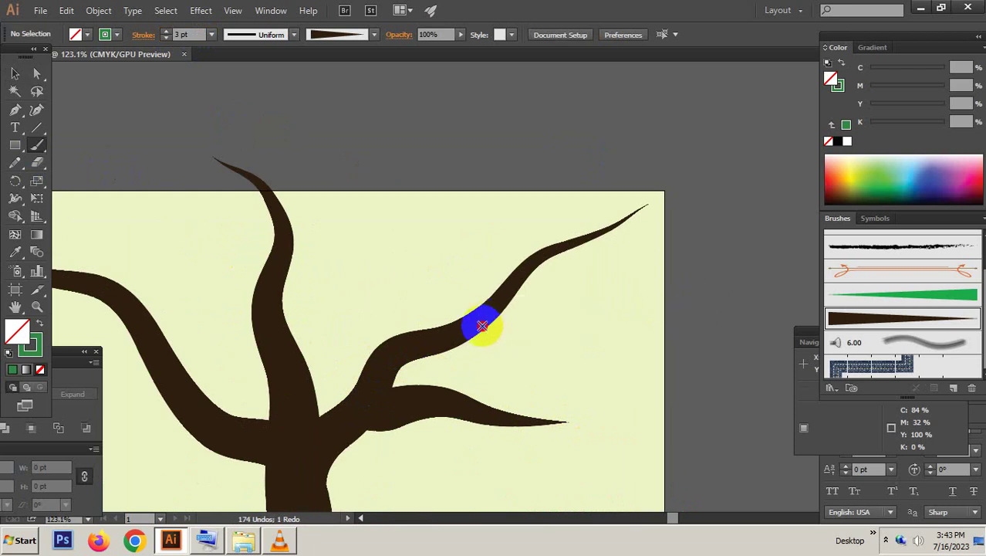
pyautogui.moveTo(482, 324); pyautogui.dragTo(682, 339)
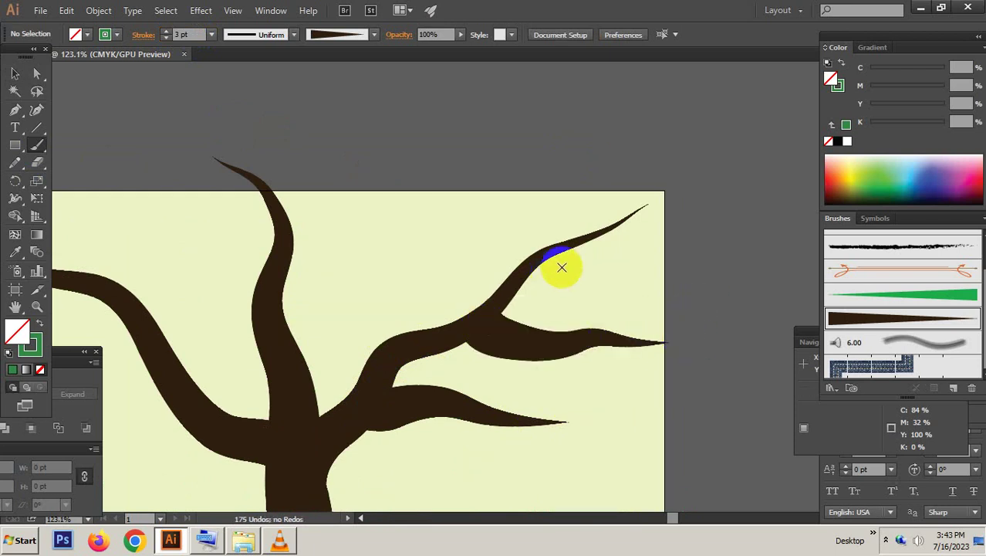
pyautogui.moveTo(385, 340); pyautogui.dragTo(466, 183)
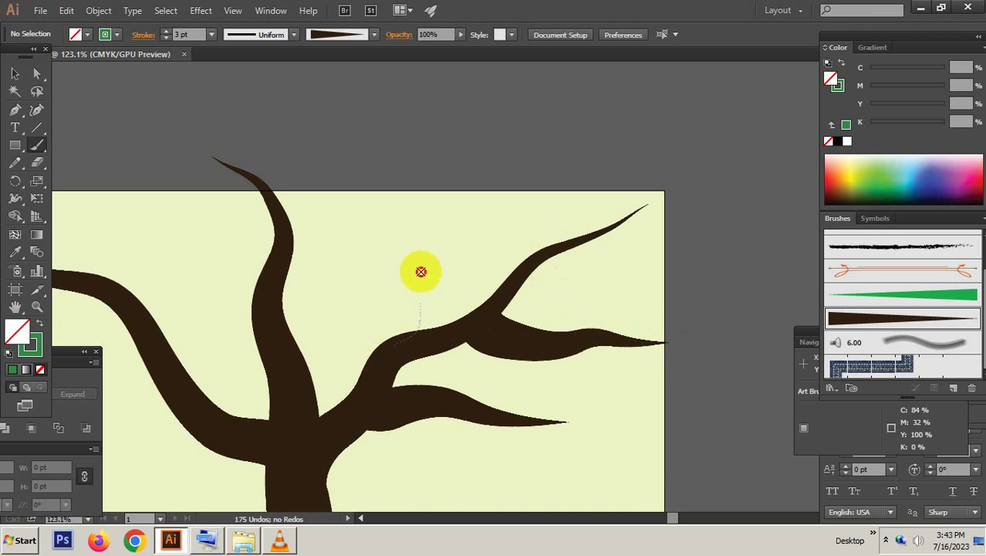
pyautogui.hotkey('ctrl', 'z')
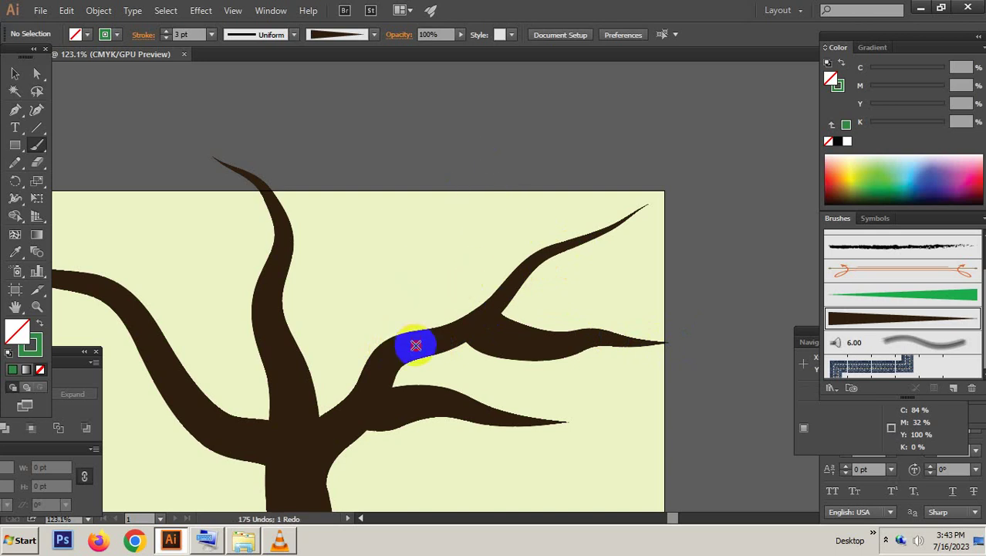
pyautogui.moveTo(416, 345); pyautogui.dragTo(501, 176)
pyautogui.hotkey('ctrl', 'z')
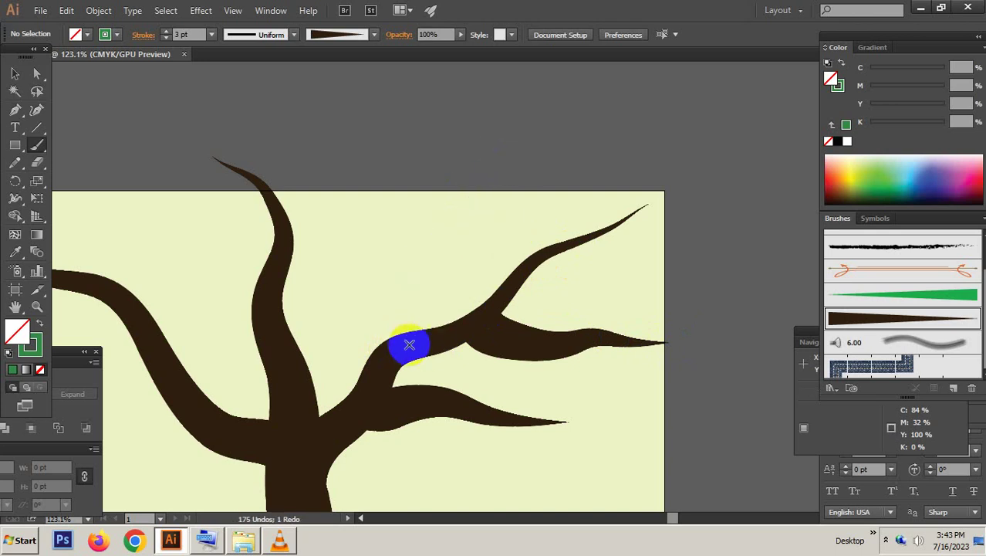
pyautogui.moveTo(407, 348); pyautogui.dragTo(483, 174)
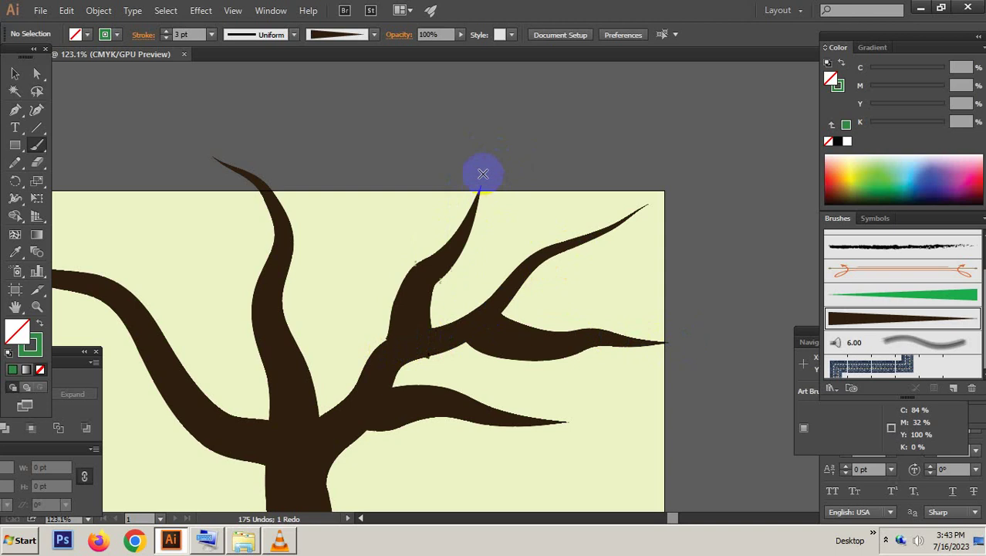
# Step: Thin the upper and lower right branches to a 2 pt stroke
pyautogui.press('v')
pyautogui.click(421, 293)
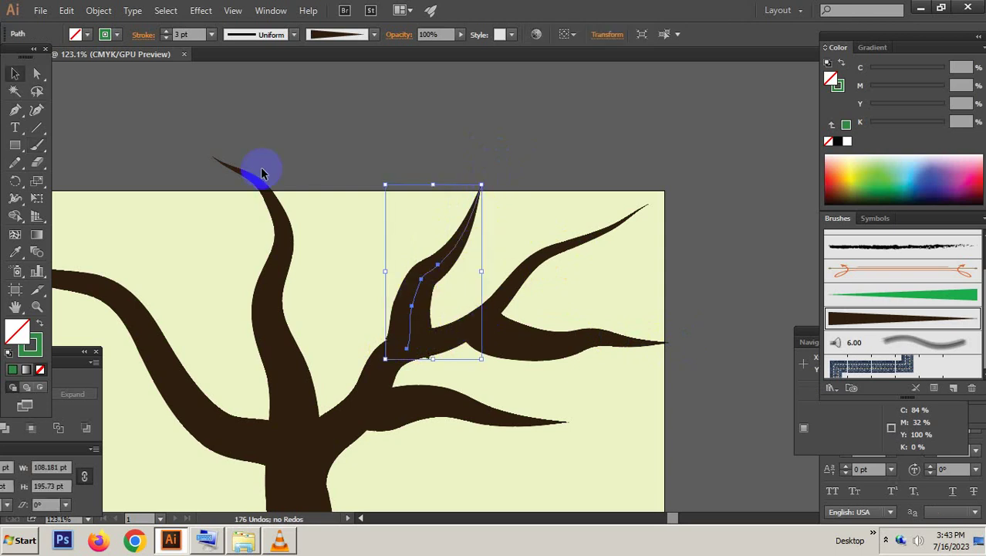
pyautogui.click(149, 35)
pyautogui.write('2')
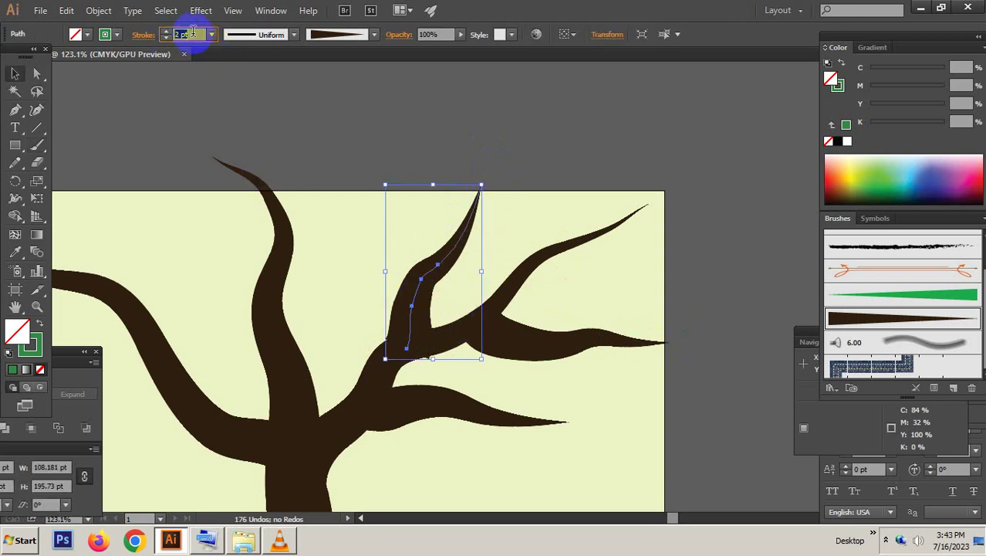
pyautogui.click(457, 101)
pyautogui.click(504, 383)
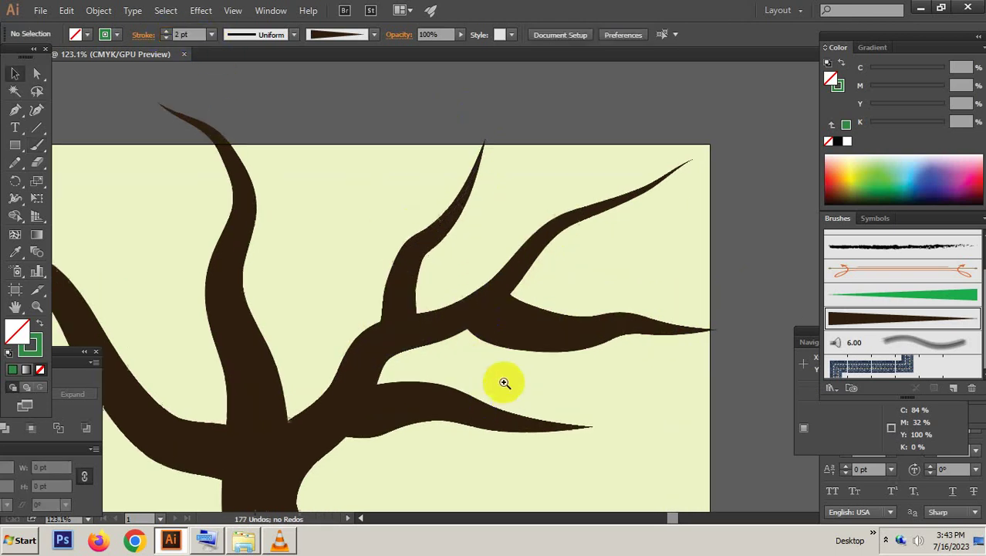
pyautogui.click(513, 324)
pyautogui.keyDown('shift'); pyautogui.click(403, 403); pyautogui.keyUp('shift')
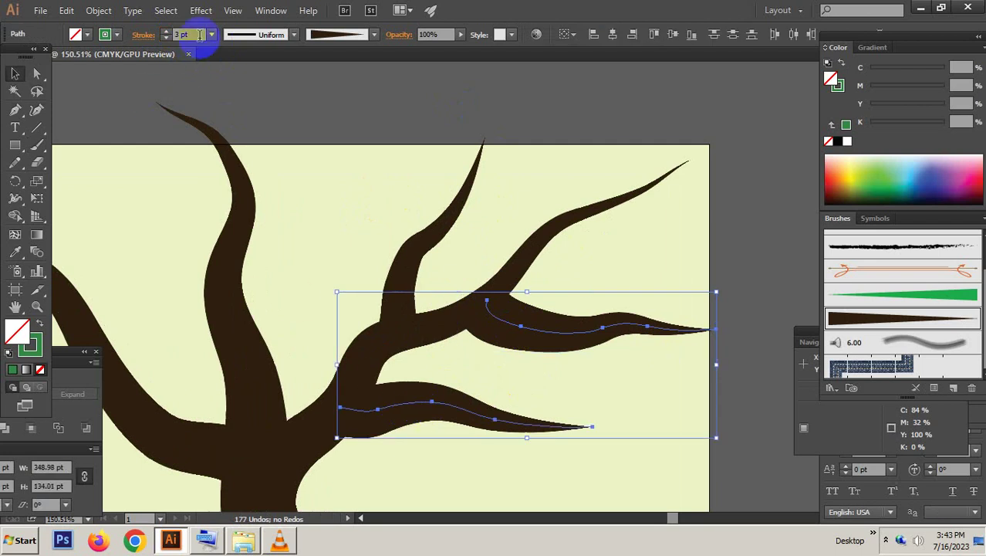
pyautogui.click(168, 37)
pyautogui.click(494, 332)
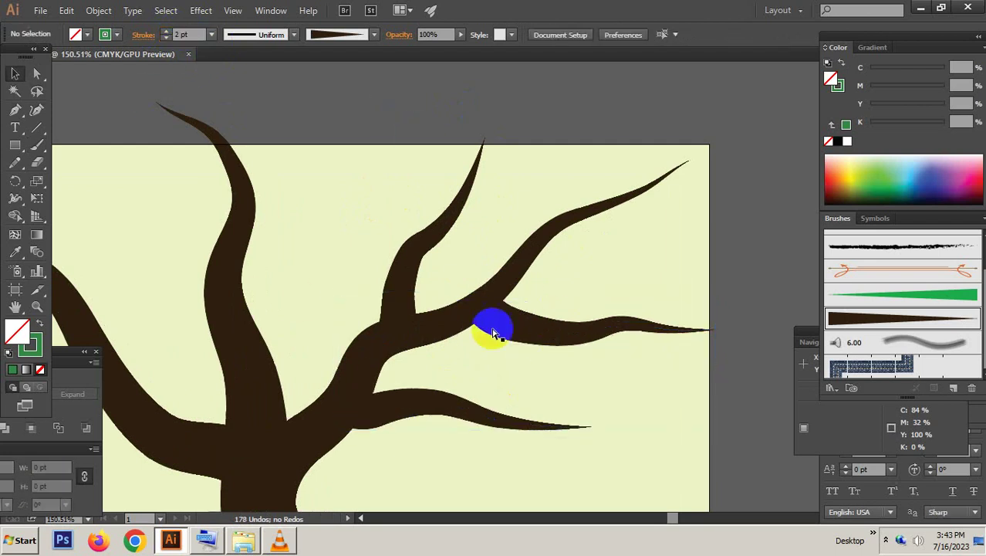
pyautogui.hotkey('ctrl', '-')
pyautogui.hotkey('ctrl', '-')
pyautogui.click(413, 250)
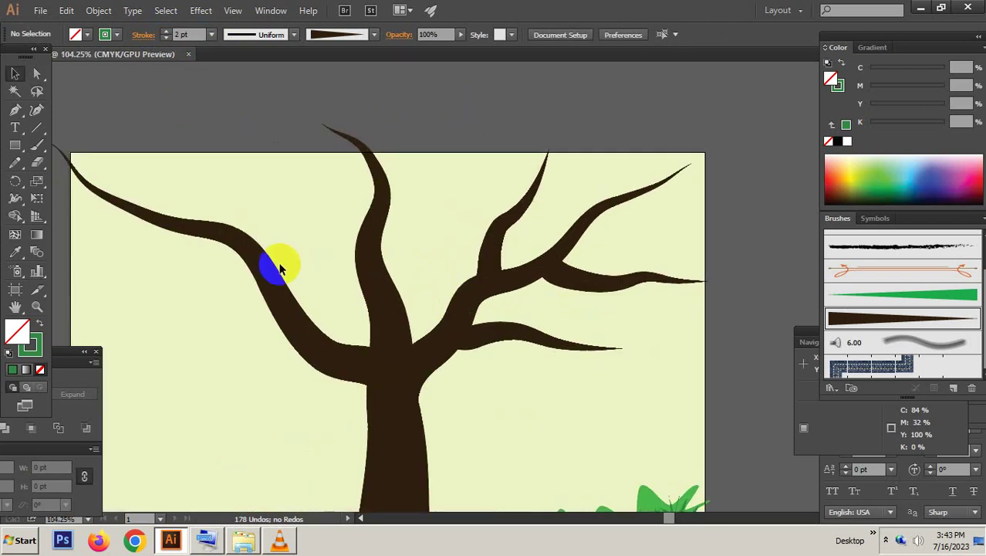
# Step: Paint thin branches rising from the trunk and from the upper left
pyautogui.click(35, 145)
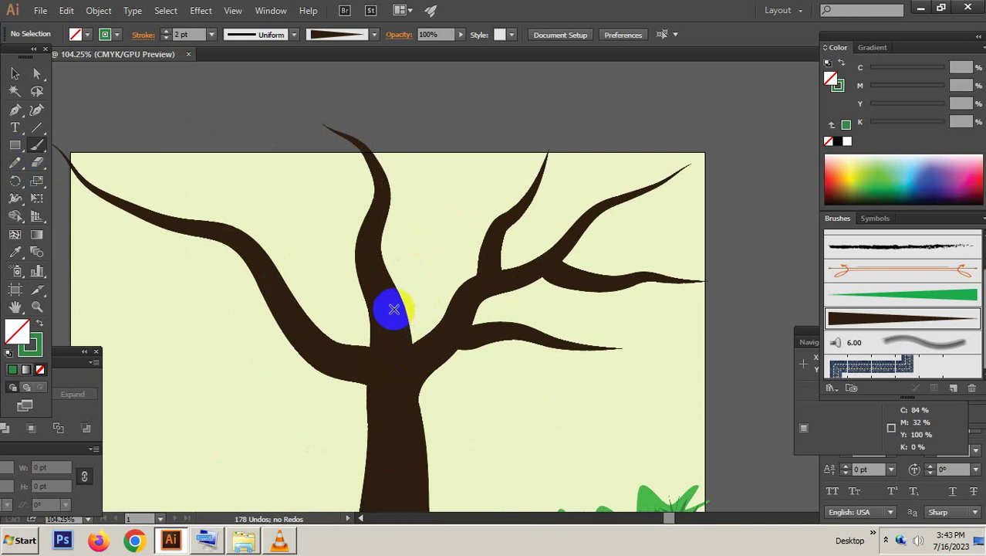
pyautogui.moveTo(394, 309); pyautogui.dragTo(467, 167)
pyautogui.hotkey('ctrl', 'z')
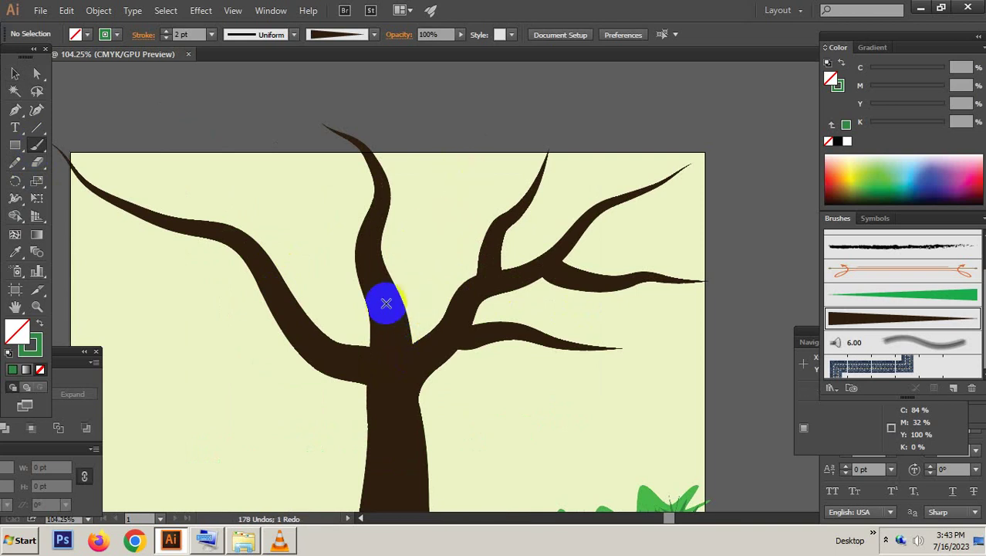
pyautogui.moveTo(386, 302)
pyautogui.mouseDown()
pyautogui.moveTo(425, 260)
pyautogui.moveTo(467, 176)
pyautogui.mouseUp()
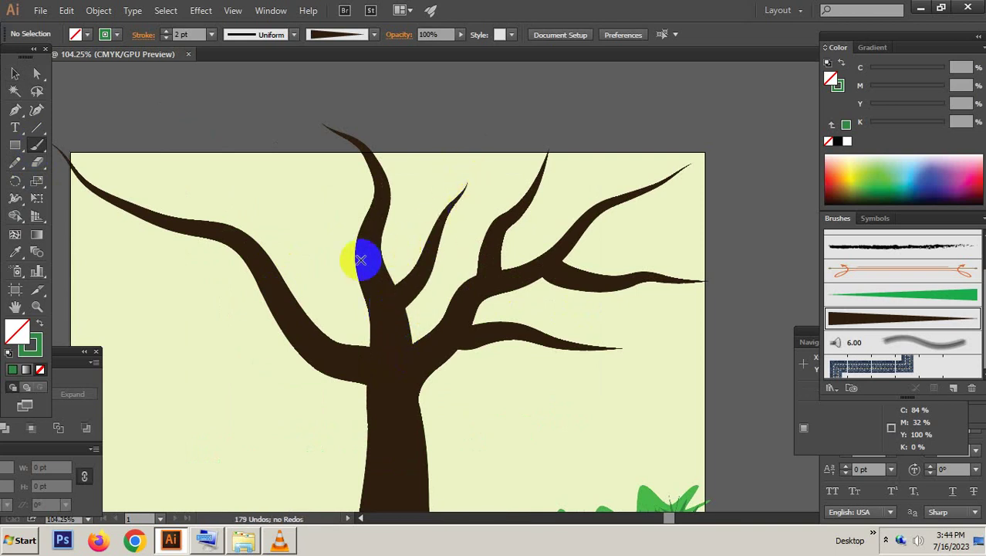
pyautogui.moveTo(216, 169)
pyautogui.mouseDown()
pyautogui.moveTo(269, 212)
pyautogui.moveTo(359, 254)
pyautogui.mouseUp()
pyautogui.moveTo(329, 301)
pyautogui.mouseDown()
pyautogui.moveTo(384, 331)
pyautogui.moveTo(330, 220)
pyautogui.moveTo(380, 363)
pyautogui.moveTo(179, 310)
pyautogui.mouseUp()
pyautogui.hotkey('ctrl', 'z')
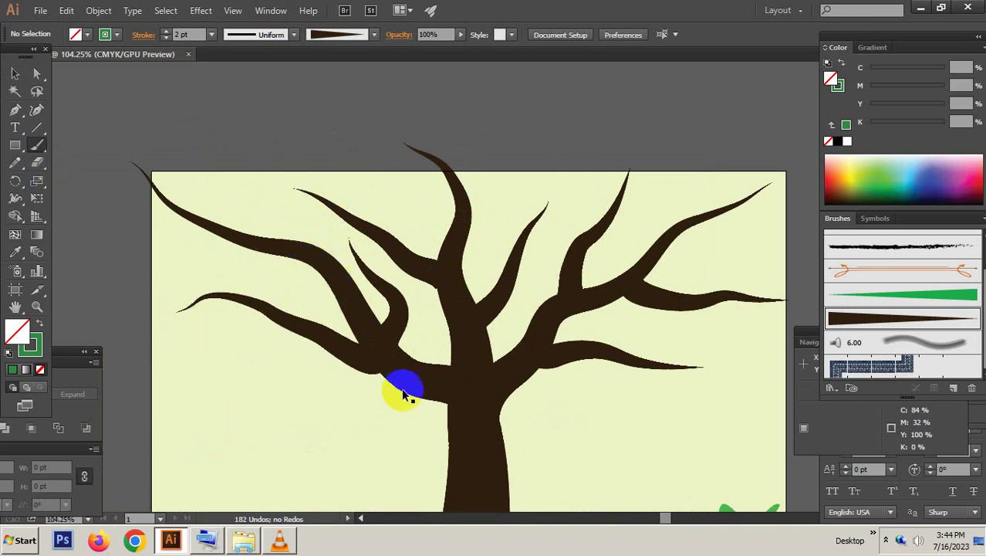
pyautogui.hotkey('ctrl', 'z')
# Step: Redraw the lower-left and left branches, then zoom out to the whole scene
pyautogui.moveTo(418, 380); pyautogui.dragTo(185, 307)
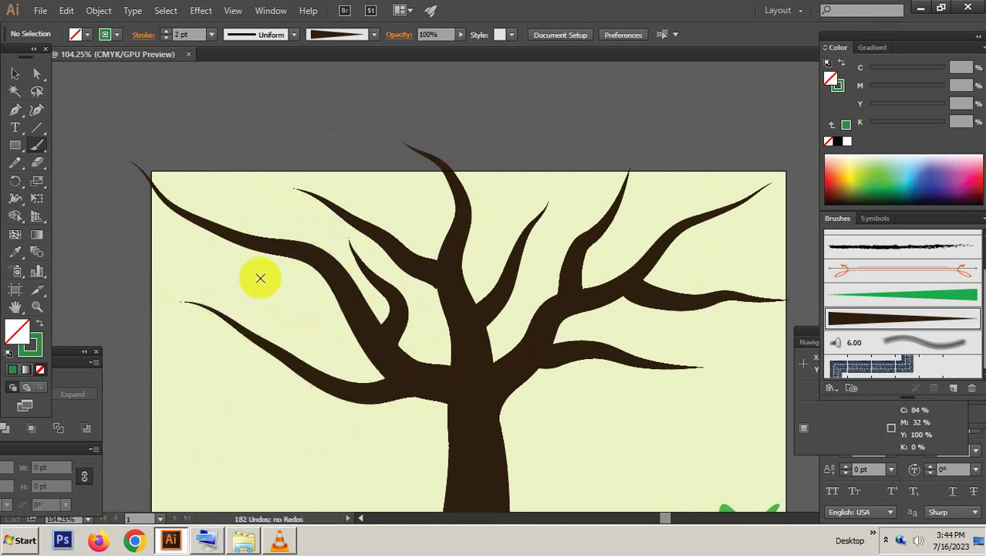
pyautogui.moveTo(315, 254); pyautogui.dragTo(258, 150)
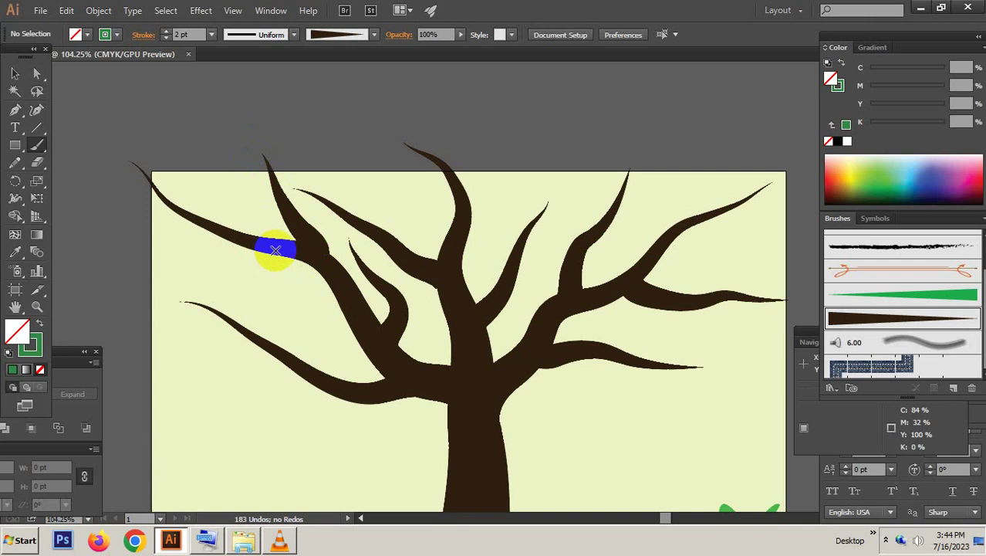
pyautogui.moveTo(275, 249); pyautogui.dragTo(104, 252)
pyautogui.hotkey('ctrl', 'z')
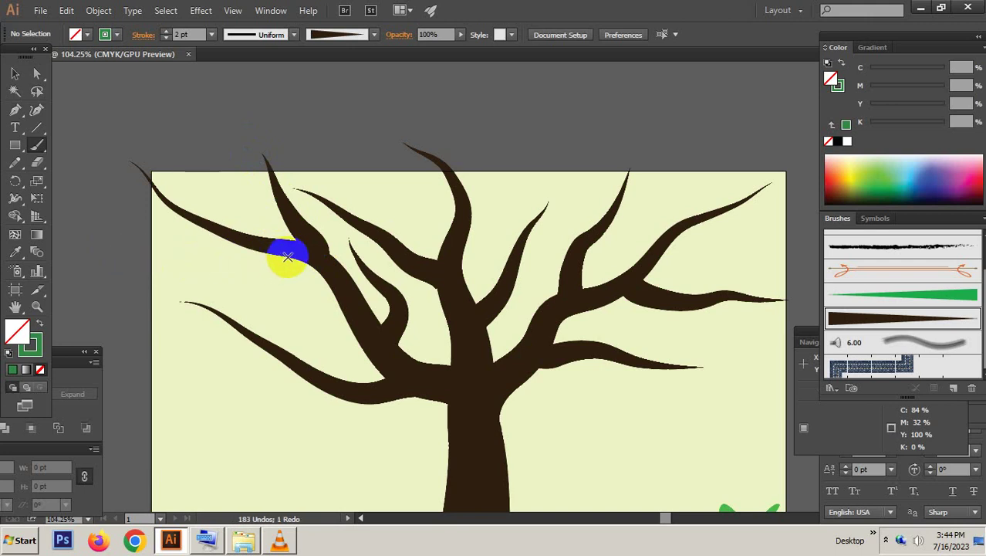
pyautogui.moveTo(346, 296); pyautogui.dragTo(164, 259)
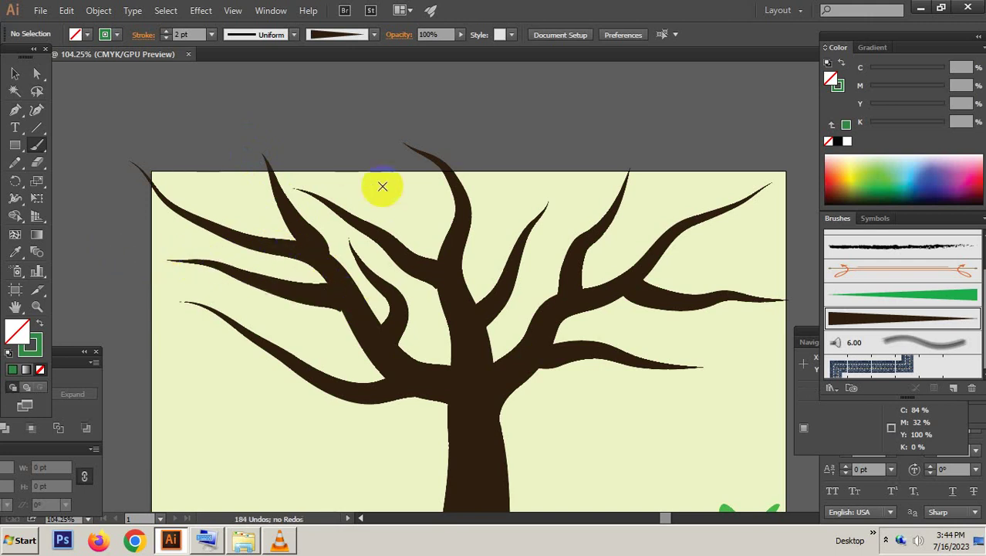
pyautogui.hotkey('ctrl', '1')
# Step: Select the whole tree and try sending it backward with the on-screen keyboard arrange shortcut
pyautogui.hotkey('ctrl', '-')
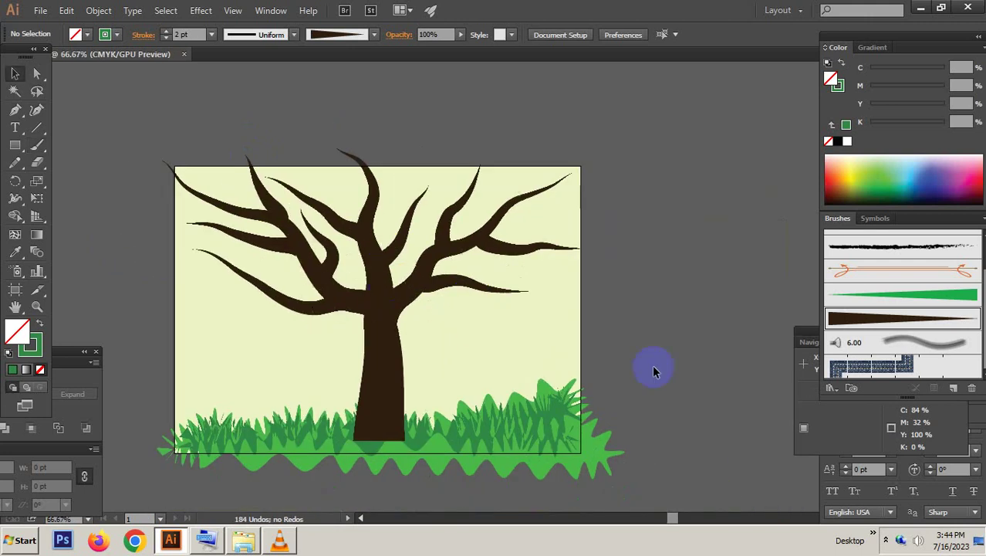
pyautogui.moveTo(141, 163); pyautogui.dragTo(632, 341)
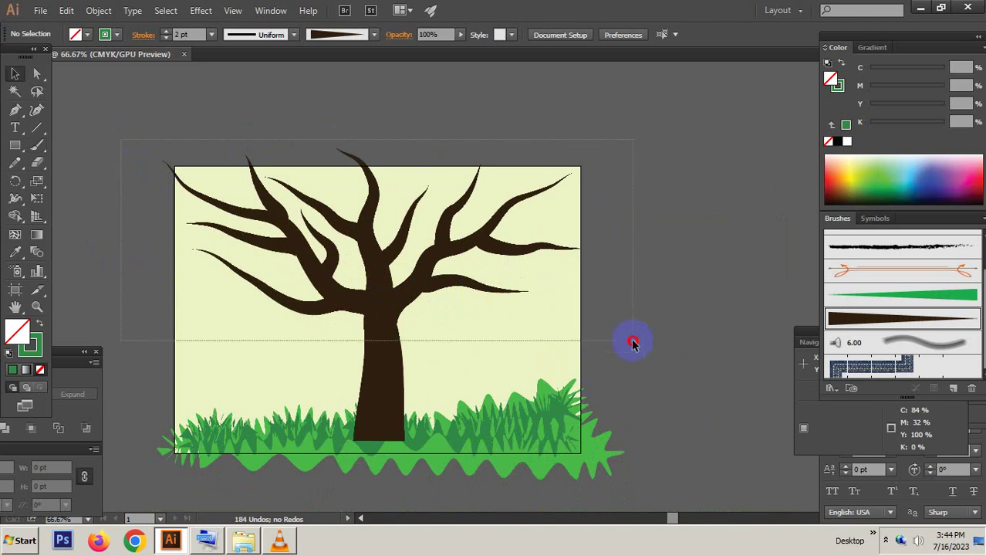
pyautogui.click(417, 345)
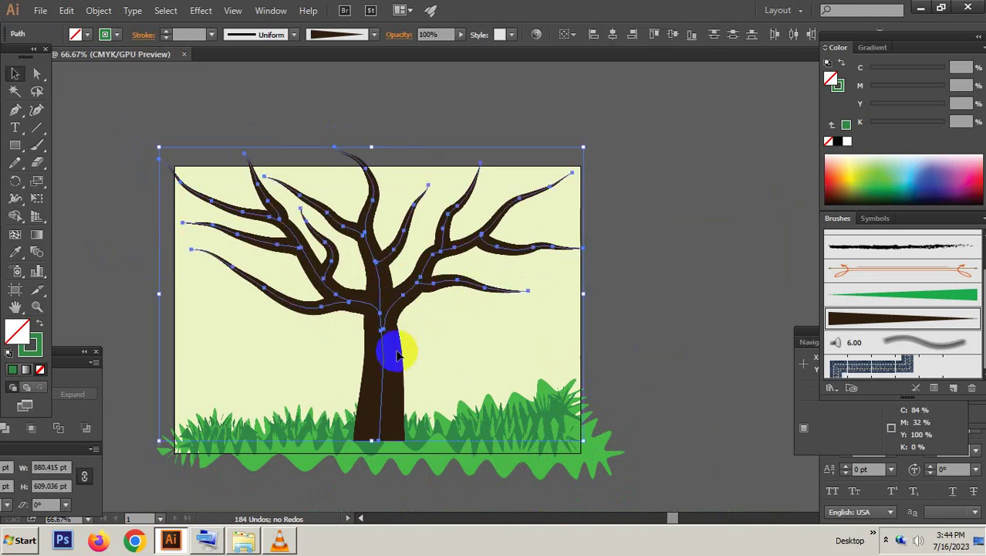
pyautogui.click(201, 536)
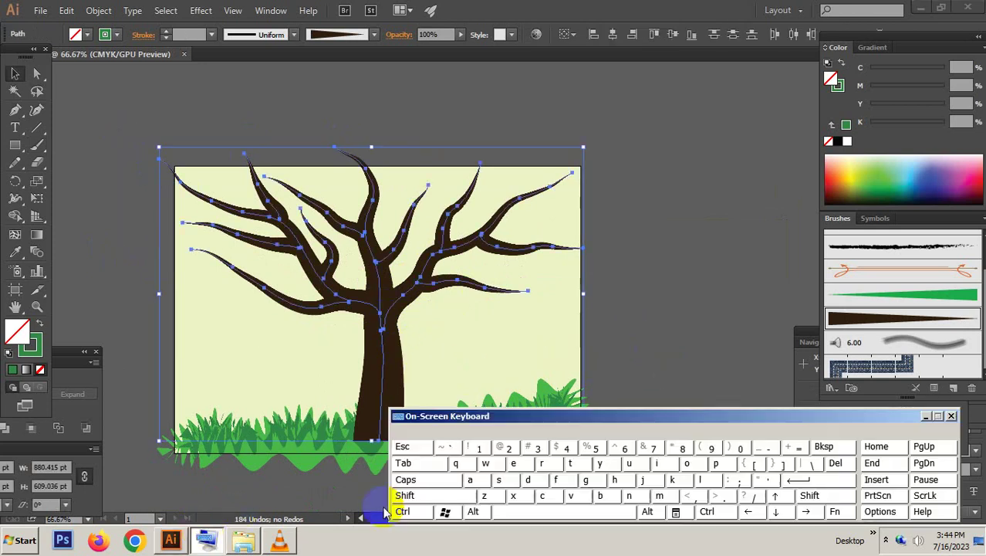
pyautogui.click(409, 511)
pyautogui.click(407, 495)
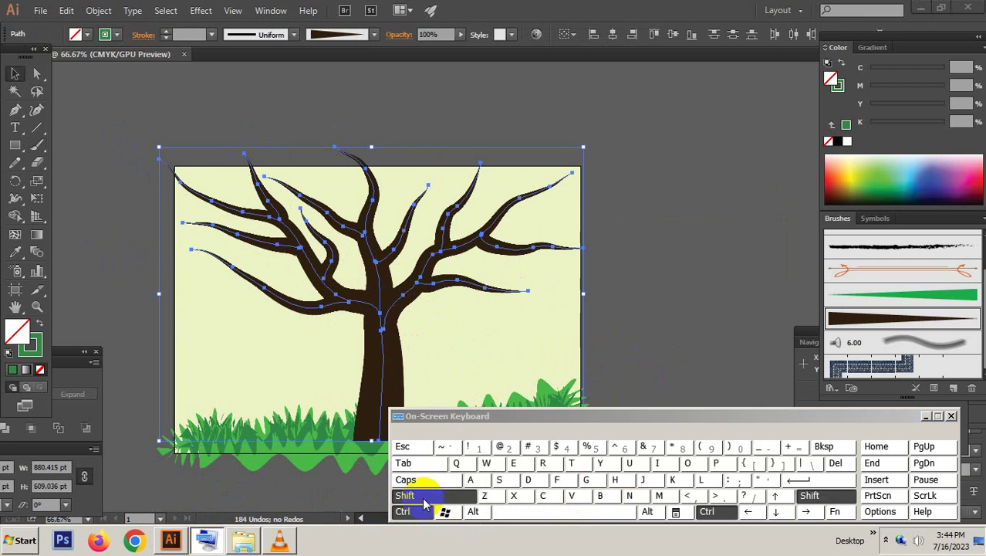
pyautogui.click(750, 465)
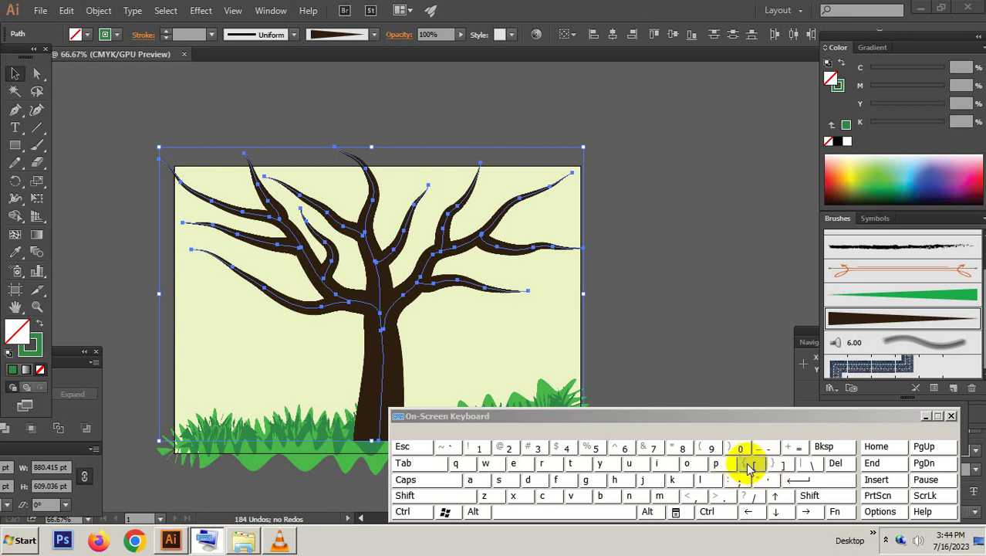
pyautogui.click(951, 416)
# Step: Cut the tree and paste it in back behind the grass group (Ctrl+B)
pyautogui.click(605, 328)
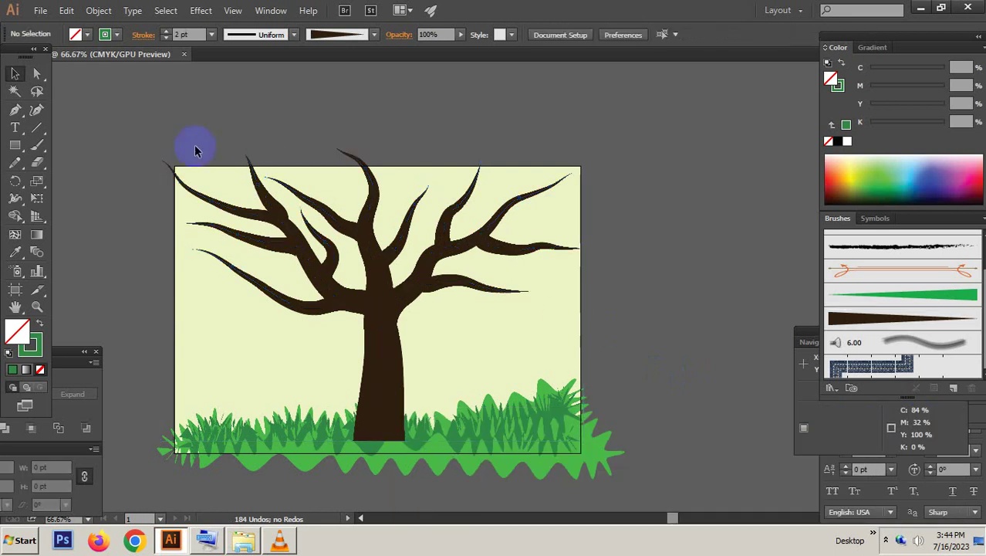
pyautogui.hotkey('ctrl', 'a')
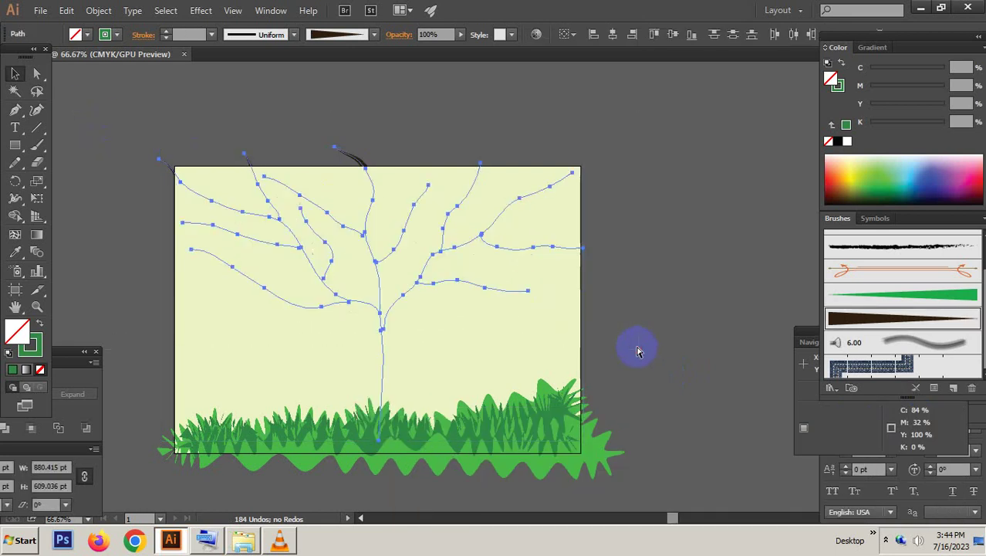
pyautogui.hotkey('ctrl', 'z')
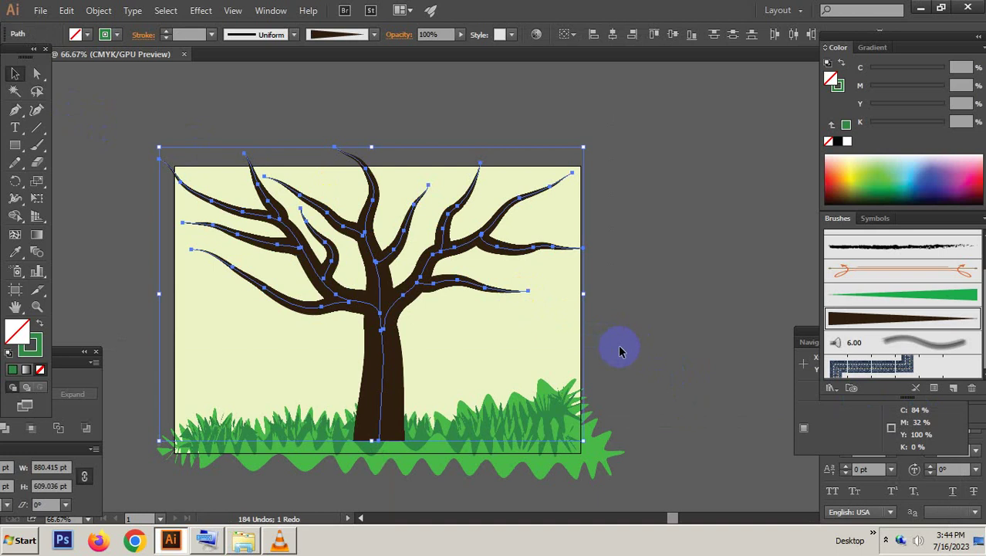
pyautogui.press('Delete')
pyautogui.click(306, 407)
pyautogui.scroll(-2, 704, 454)
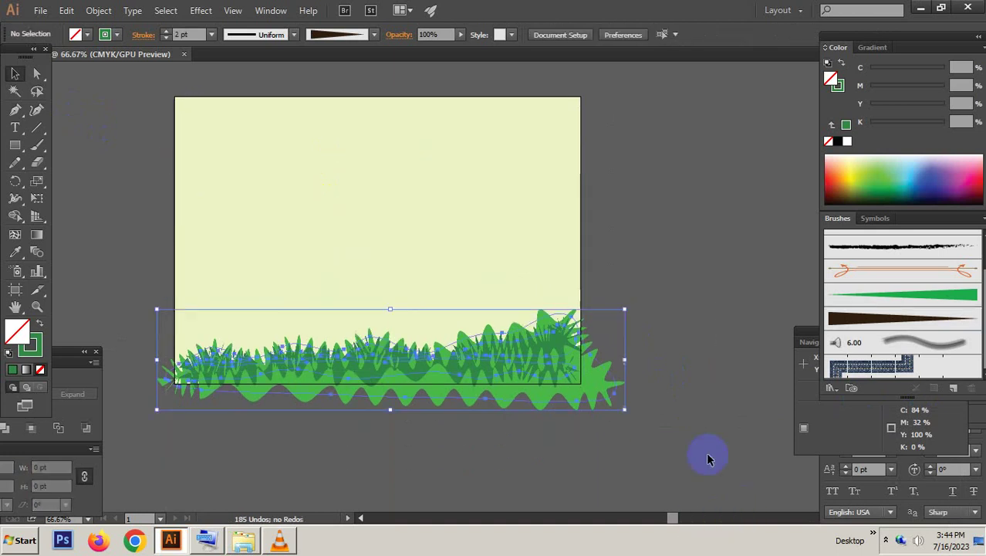
pyautogui.hotkey('ctrl', 'b')
# Step: Zoom in on the tree trunk and pick the Paintbrush with stroke set to None
pyautogui.hotkey('ctrl', 'shift', 'a')
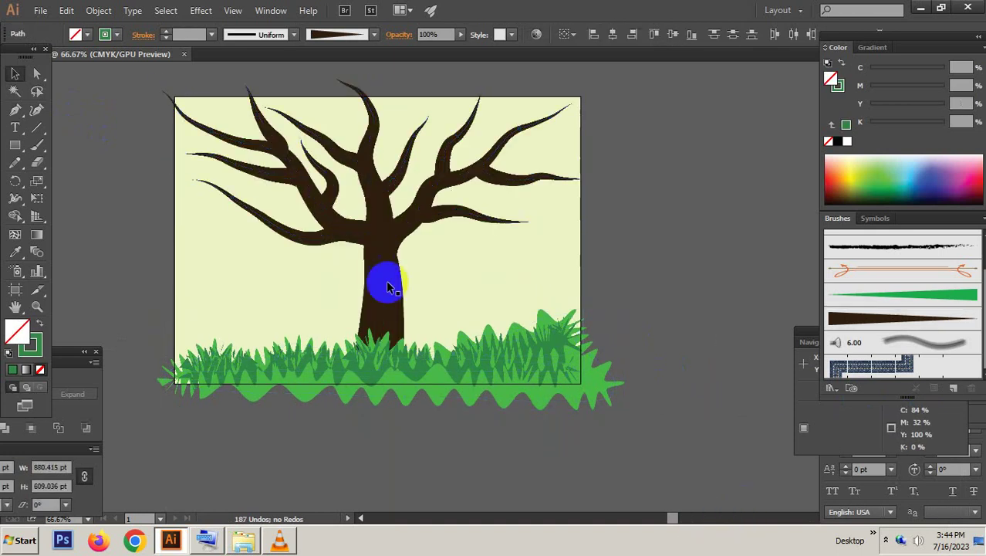
pyautogui.moveTo(447, 334); pyautogui.dragTo(493, 336)
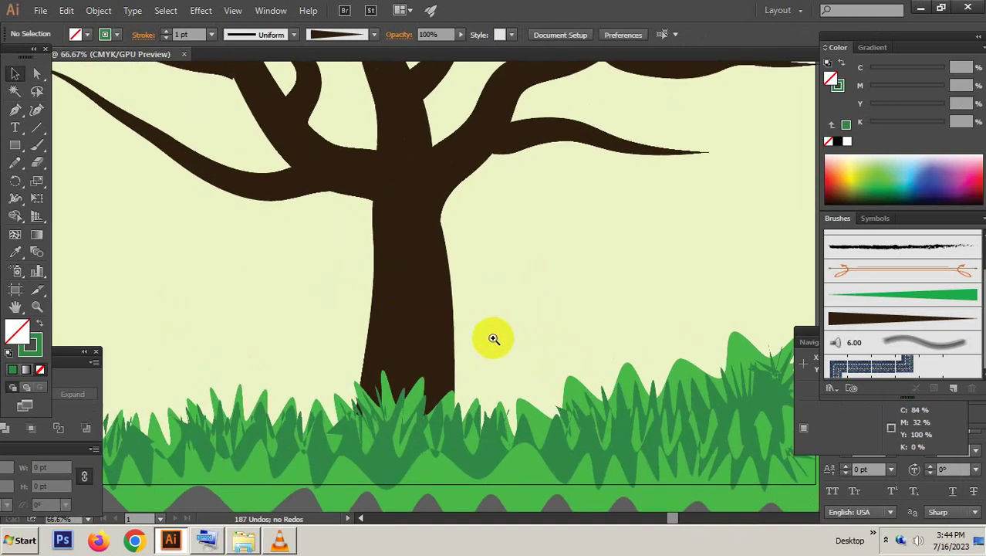
pyautogui.click(38, 148)
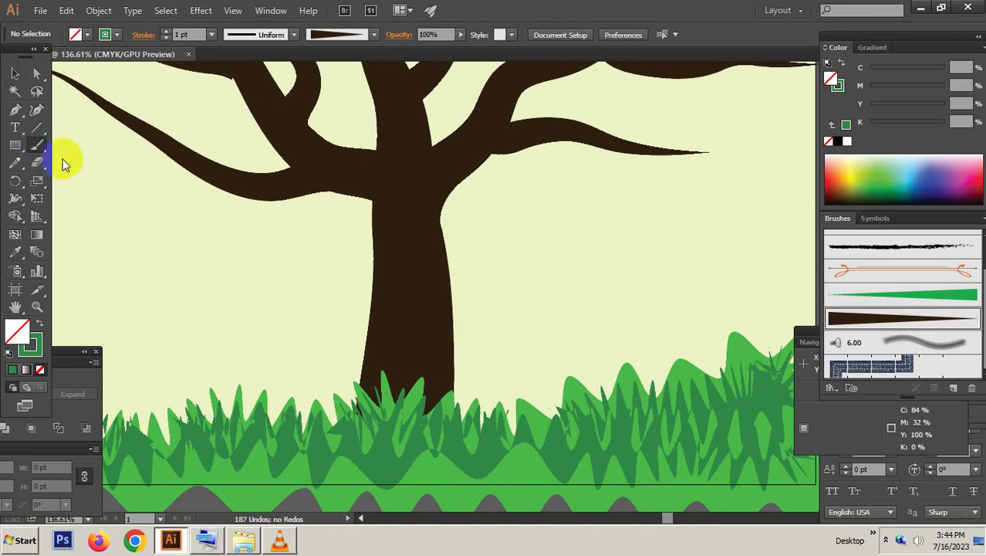
pyautogui.click(828, 141)
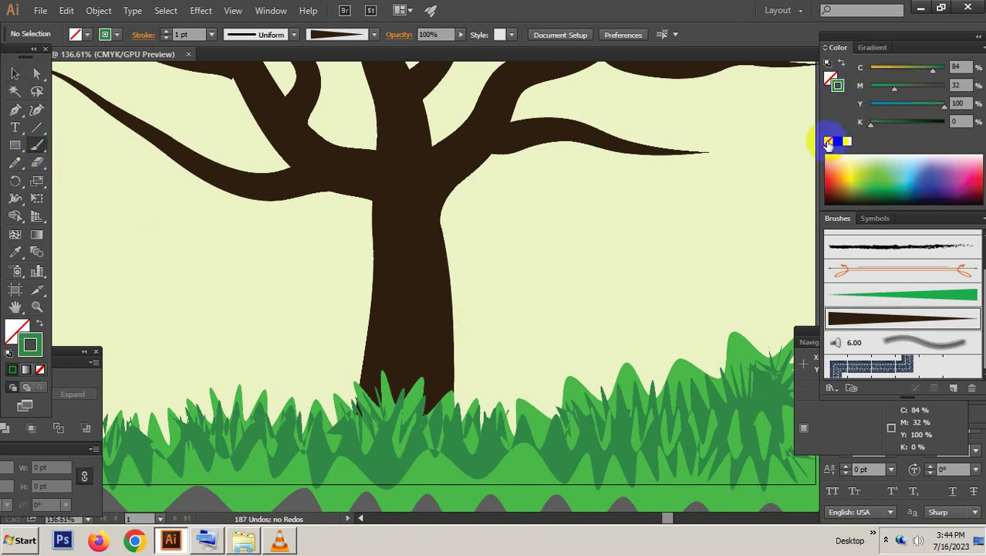
pyautogui.click(832, 80)
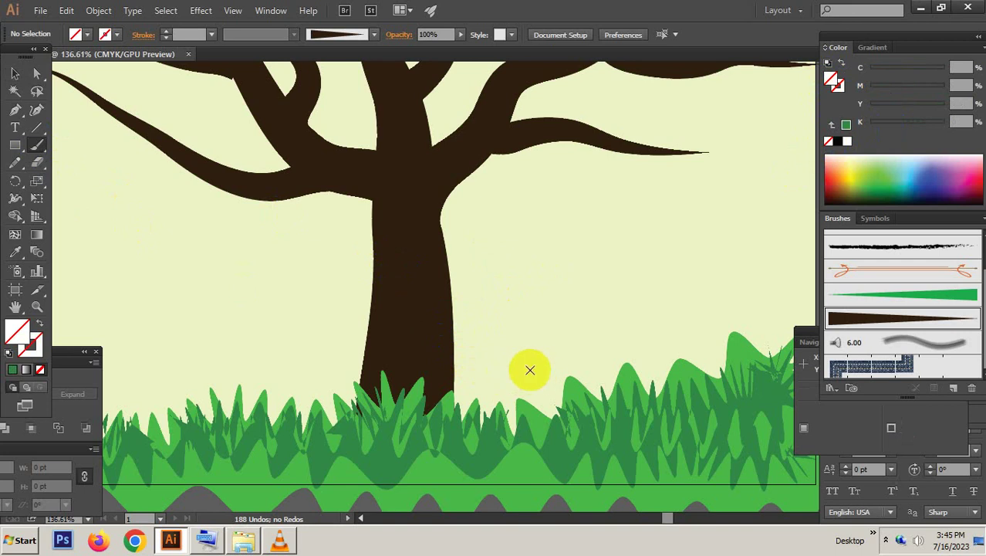
# Step: Dismiss the dial-up popup and brush a thin path down the trunk's left side into the grass
pyautogui.moveTo(447, 337); pyautogui.dragTo(504, 337)
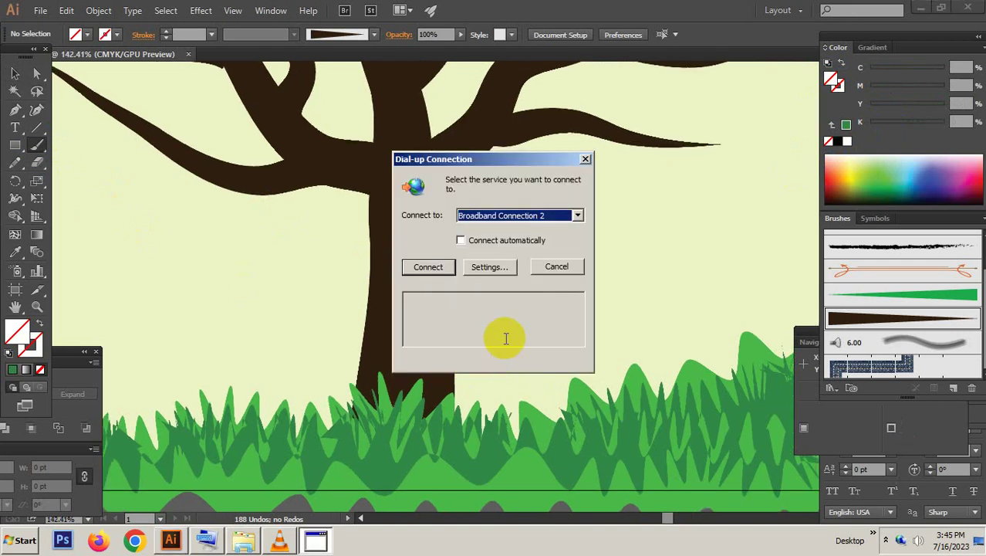
pyautogui.click(586, 160)
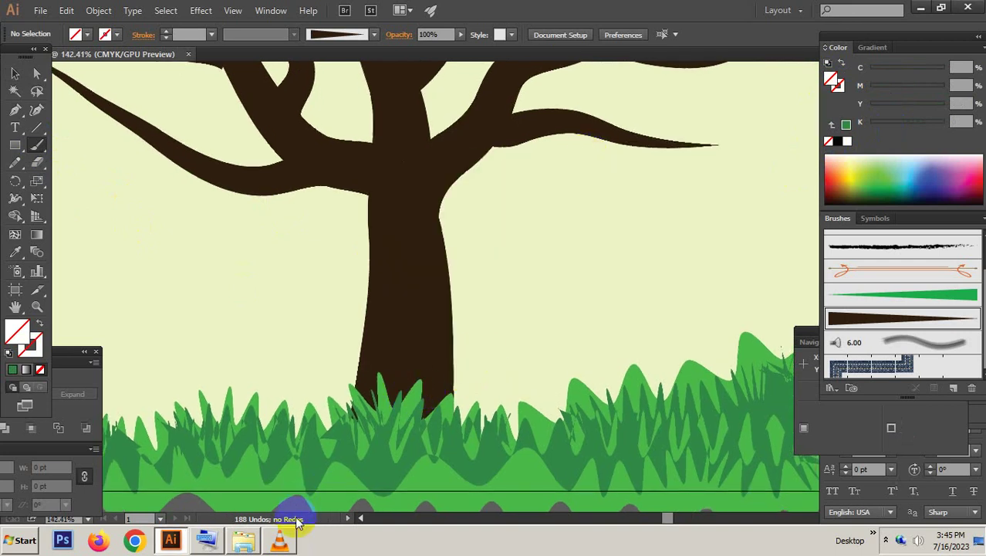
pyautogui.click(292, 546)
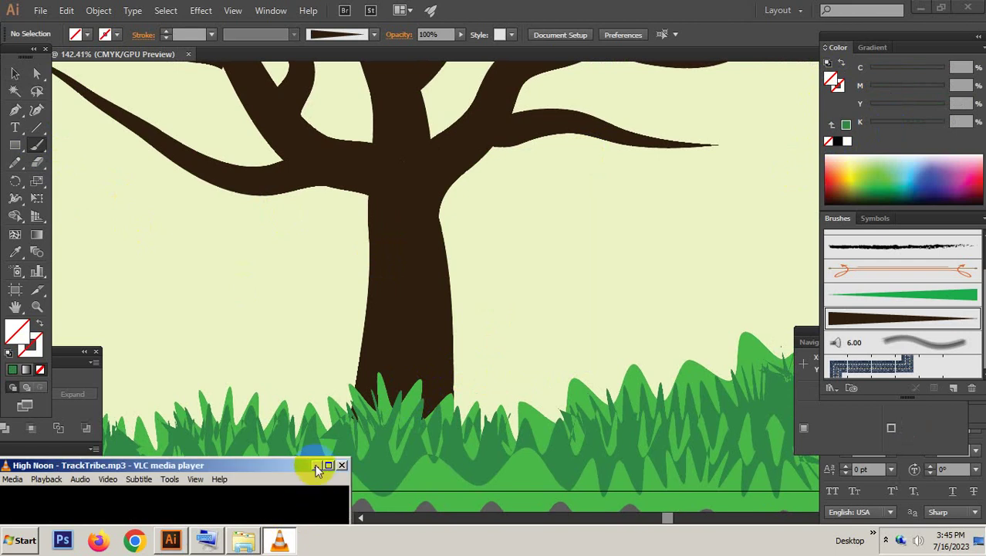
pyautogui.click(321, 465)
pyautogui.click(588, 155)
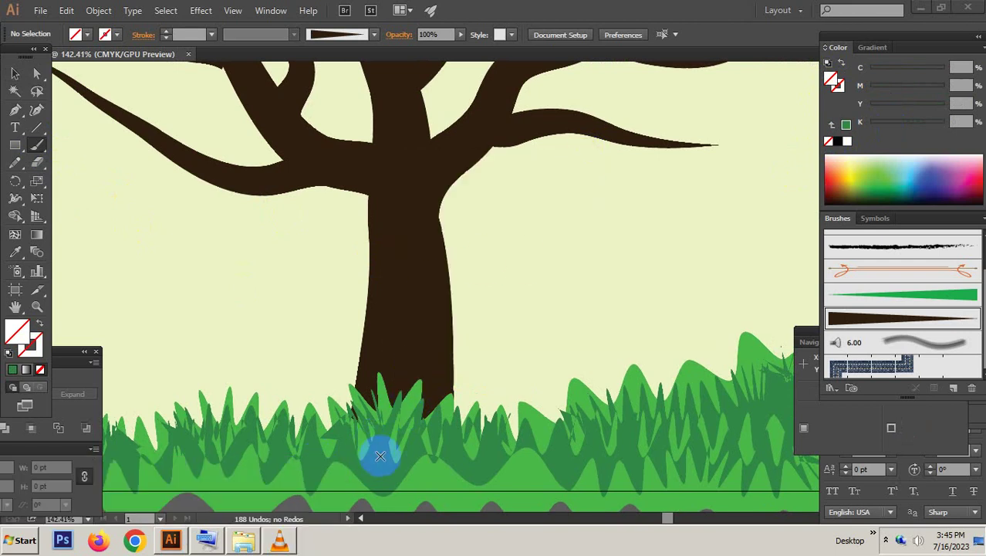
pyautogui.moveTo(383, 448)
pyautogui.mouseDown()
pyautogui.moveTo(411, 166)
pyautogui.moveTo(381, 247)
pyautogui.moveTo(387, 311)
pyautogui.moveTo(366, 392)
pyautogui.mouseUp()
pyautogui.moveTo(360, 469); pyautogui.dragTo(405, 472)
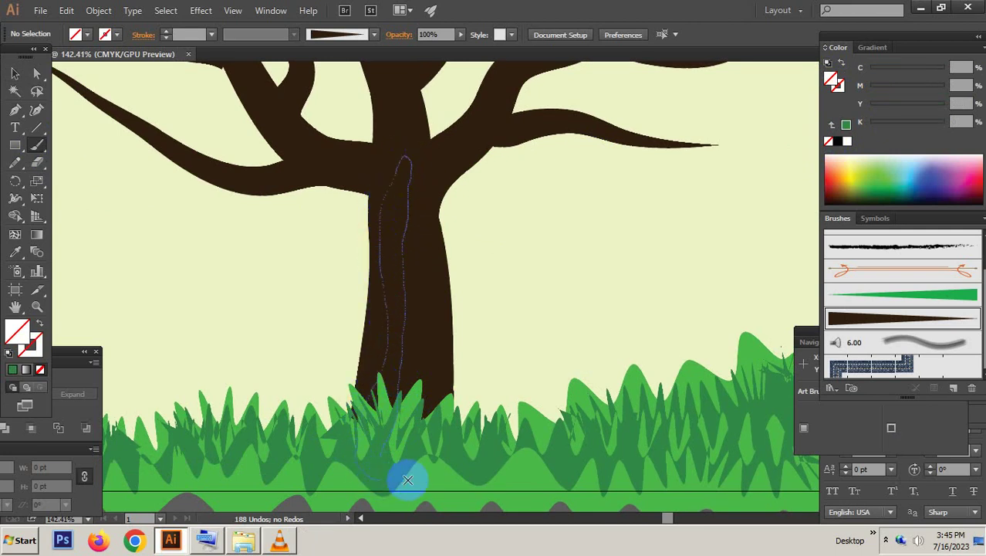
pyautogui.keyDown('ctrl'); pyautogui.click(402, 344); pyautogui.keyUp('ctrl')
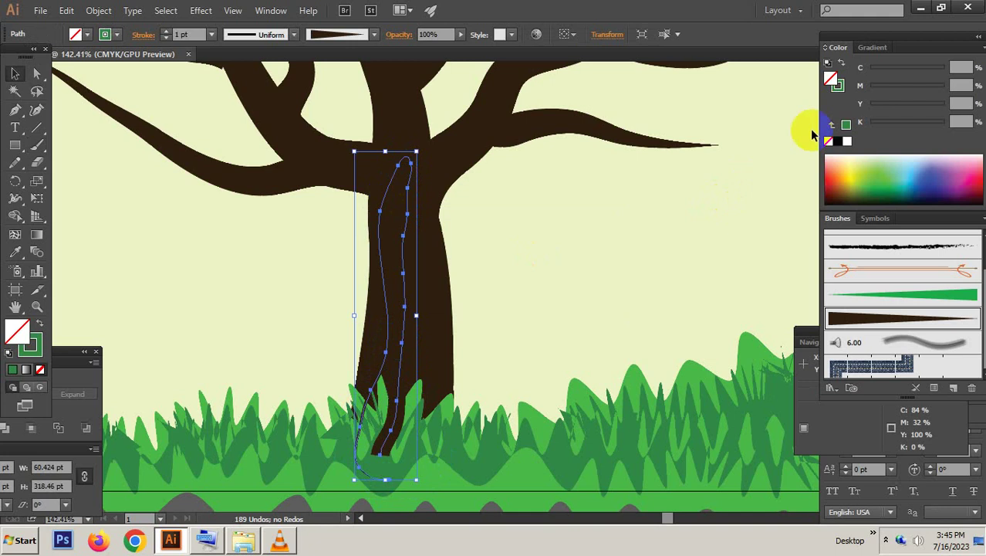
# Step: Remove the trunk path's stroke and give it a dark brown fill from the colour picker
pyautogui.click(837, 84)
pyautogui.click(829, 141)
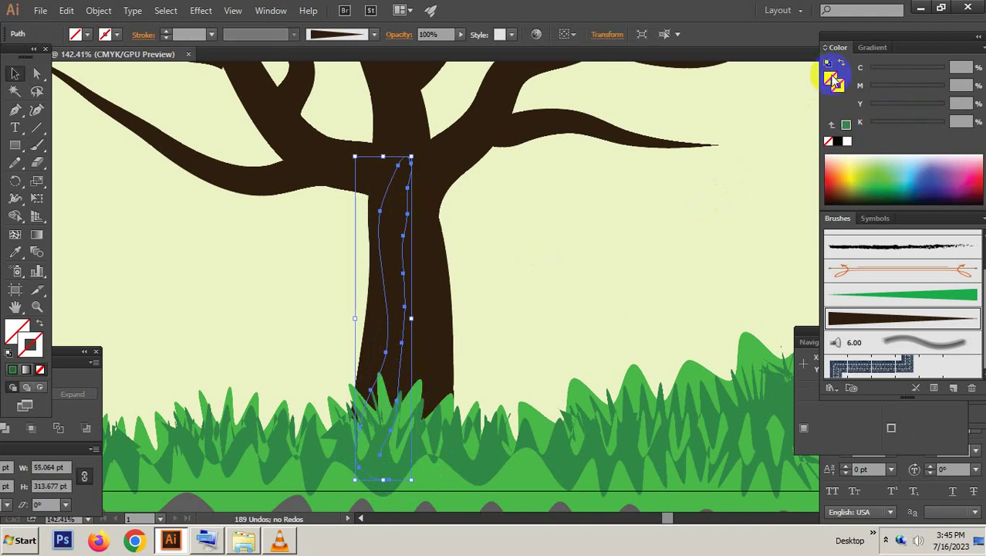
pyautogui.doubleClick(17, 333)
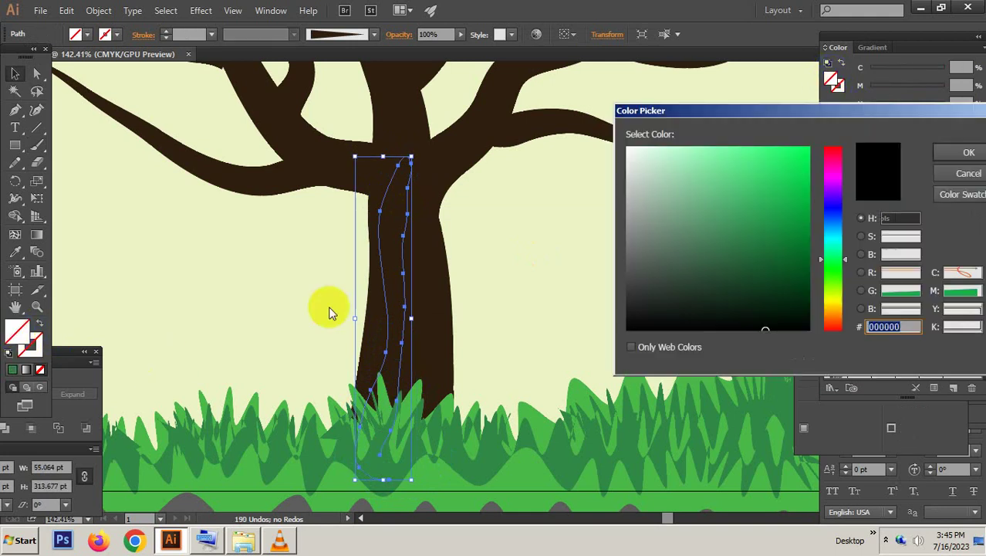
pyautogui.moveTo(704, 280)
pyautogui.mouseDown()
pyautogui.moveTo(774, 305)
pyautogui.moveTo(731, 298)
pyautogui.mouseUp()
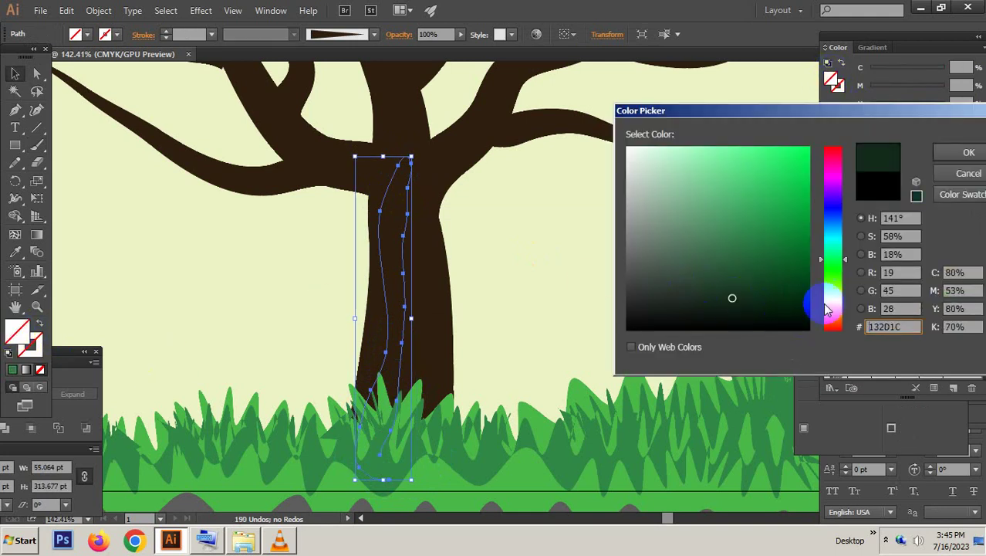
pyautogui.moveTo(825, 304)
pyautogui.mouseDown()
pyautogui.moveTo(832, 176)
pyautogui.moveTo(841, 192)
pyautogui.moveTo(836, 309)
pyautogui.mouseUp()
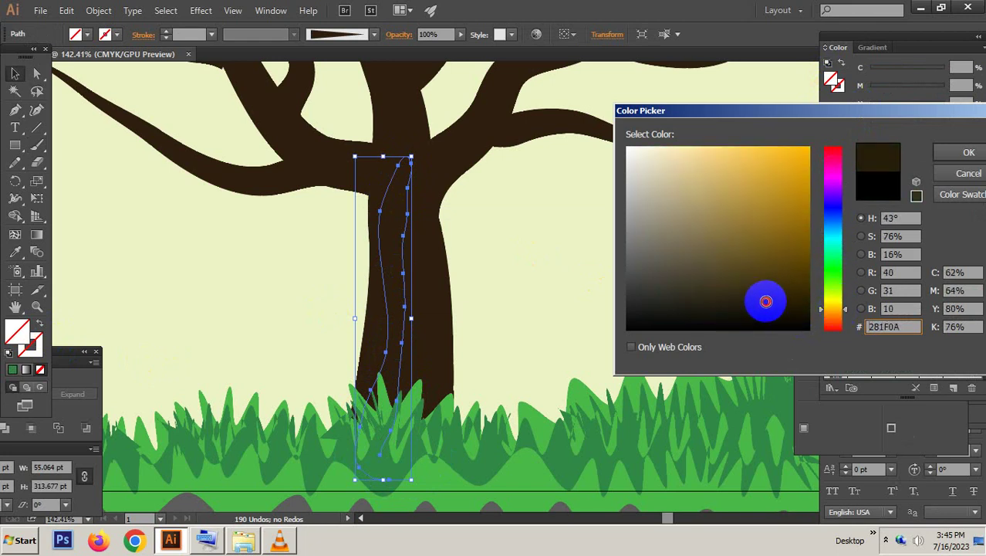
pyautogui.moveTo(766, 301); pyautogui.dragTo(764, 302)
pyautogui.click(920, 181)
pyautogui.click(954, 155)
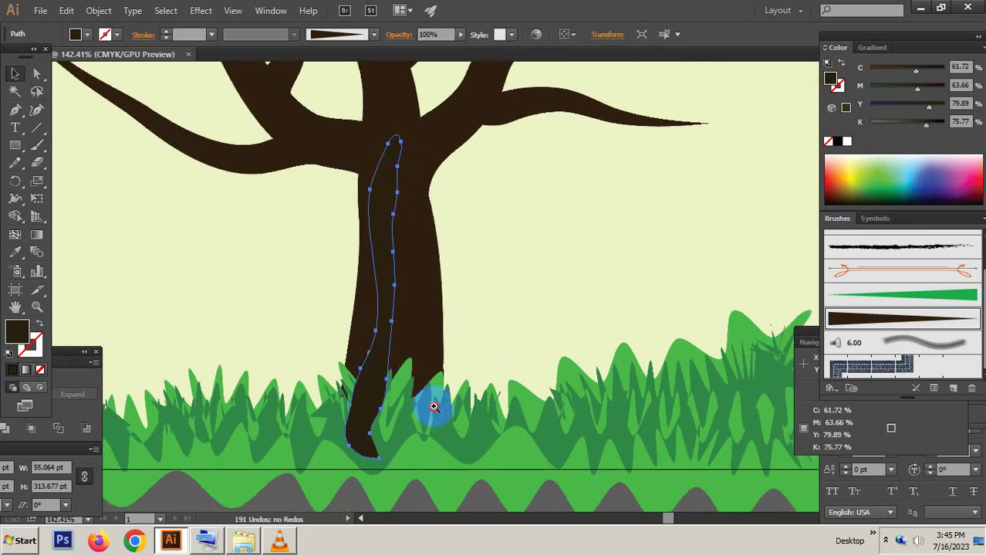
# Step: Lighten the fill to C 61.72%, M 72%, Y 85%, K 51%, then deselect and rezoom
pyautogui.scroll(2, 429, 403)
pyautogui.moveTo(926, 122); pyautogui.dragTo(911, 125)
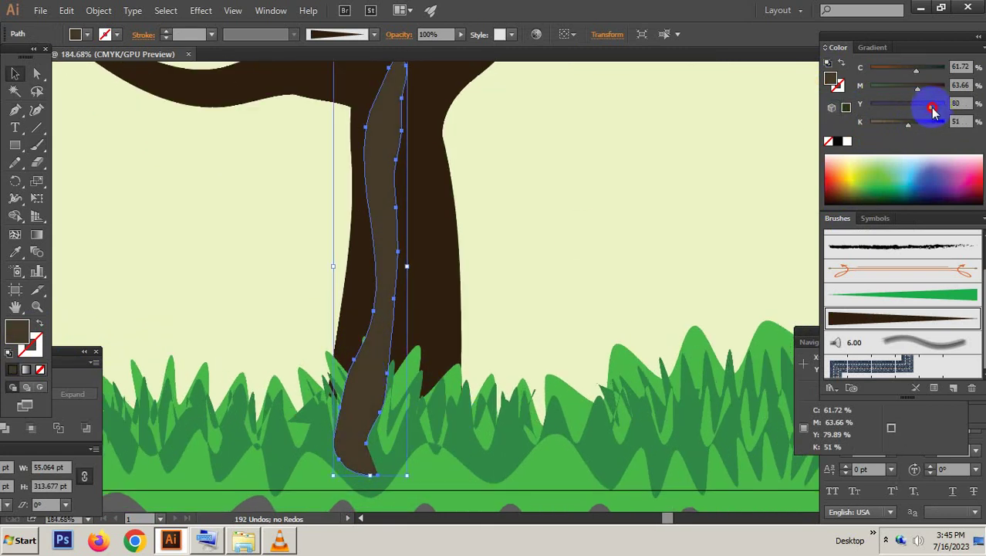
pyautogui.moveTo(934, 112); pyautogui.dragTo(933, 108)
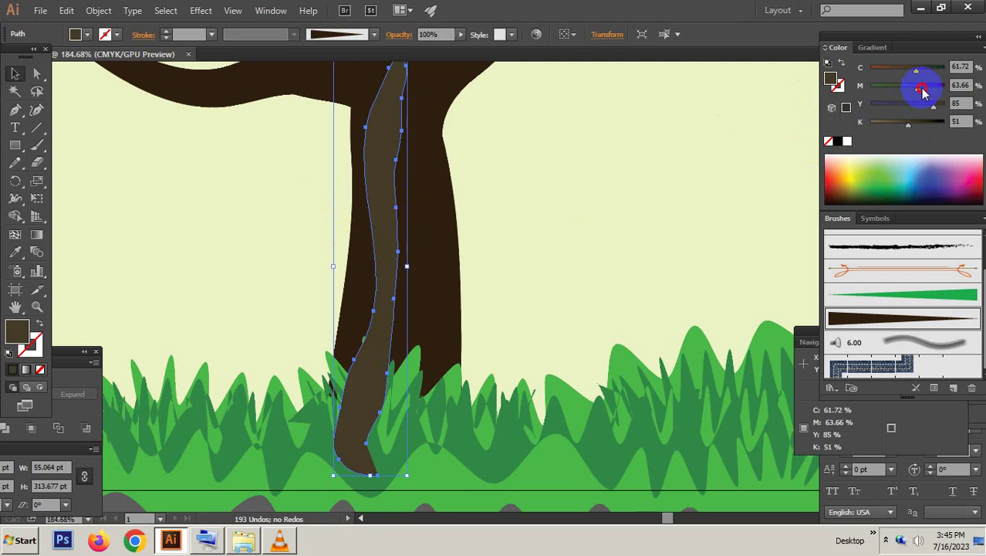
pyautogui.keyDown('alt'); pyautogui.click(473, 352); pyautogui.keyUp('alt')
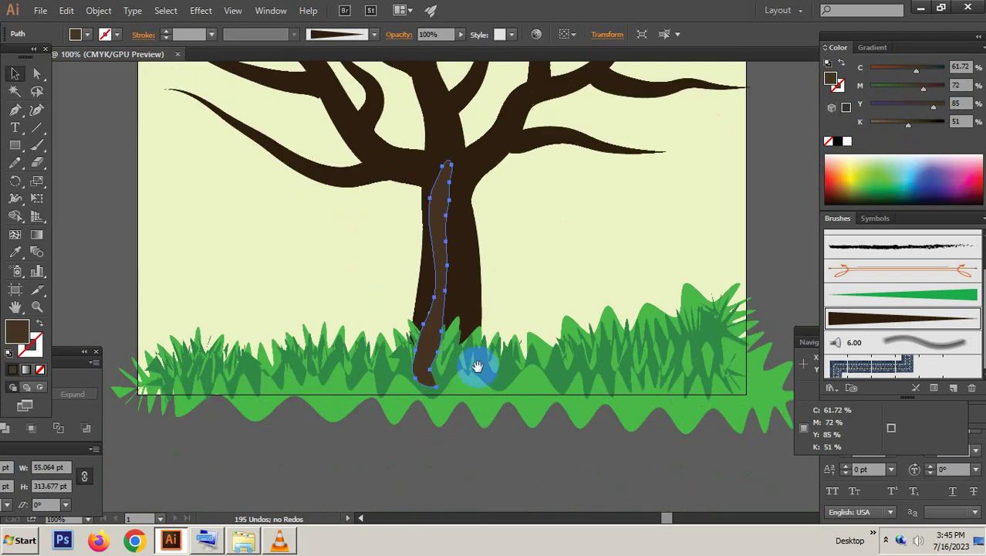
pyautogui.keyDown('alt'); pyautogui.click(480, 386); pyautogui.keyUp('alt')
pyautogui.click(480, 386)
pyautogui.hotkey('ctrl', 'shift', 'a')
pyautogui.click(483, 285)
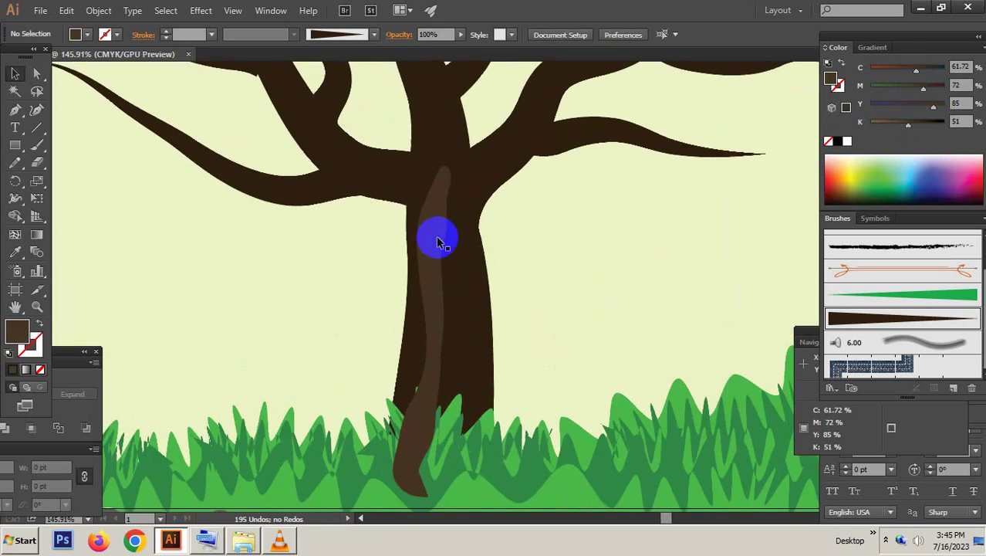
# Step: Delete the old highlight and brush a new outline-free light streak down the trunk's left side
pyautogui.click(440, 246)
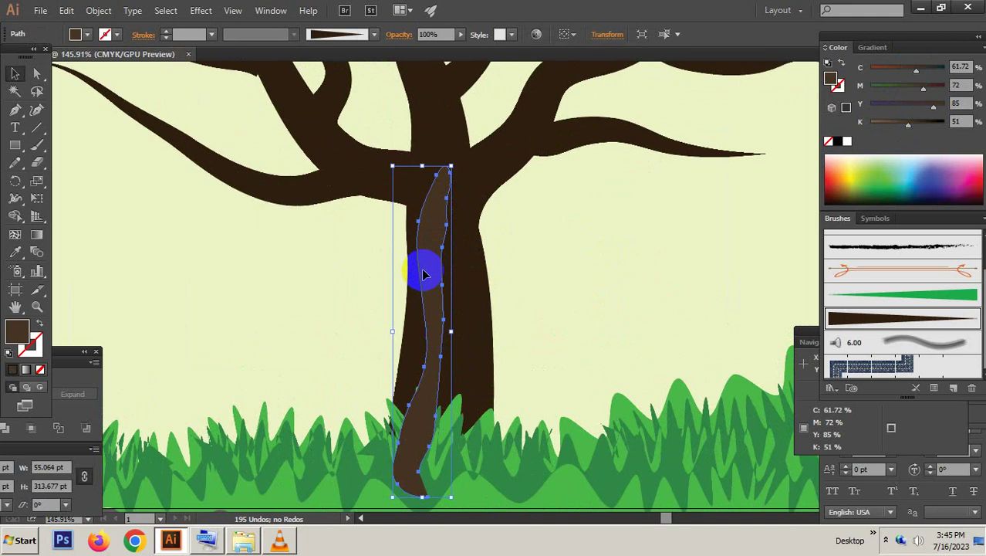
pyautogui.press('Delete')
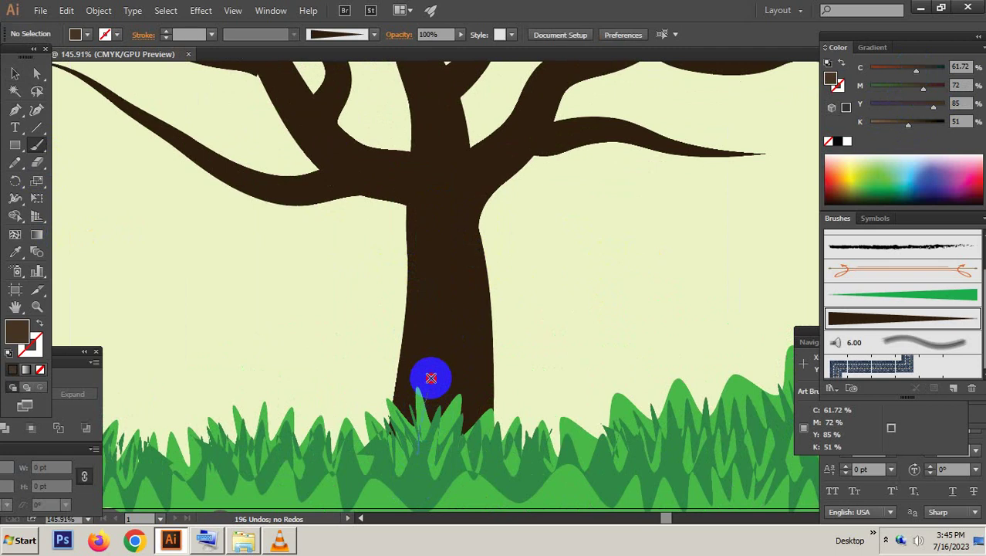
pyautogui.moveTo(421, 421); pyautogui.dragTo(436, 315)
pyautogui.hotkey('ctrl', 'z')
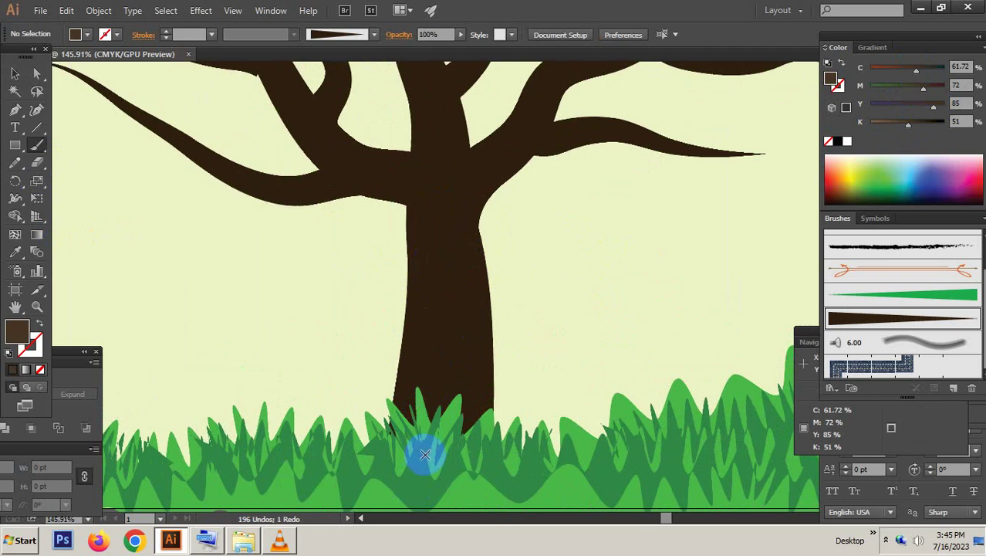
pyautogui.moveTo(426, 439)
pyautogui.mouseDown()
pyautogui.moveTo(439, 238)
pyautogui.moveTo(401, 446)
pyautogui.moveTo(414, 465)
pyautogui.mouseUp()
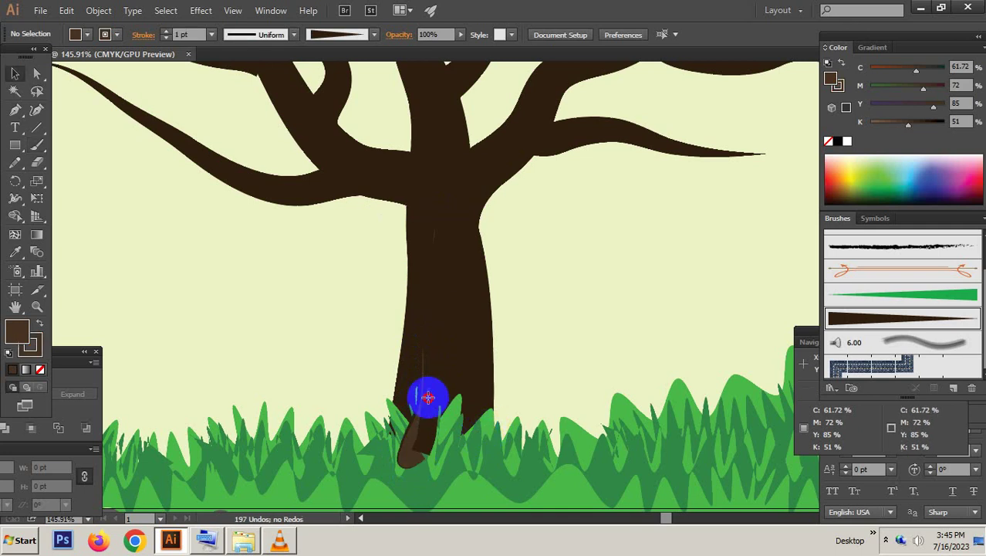
pyautogui.press('v')
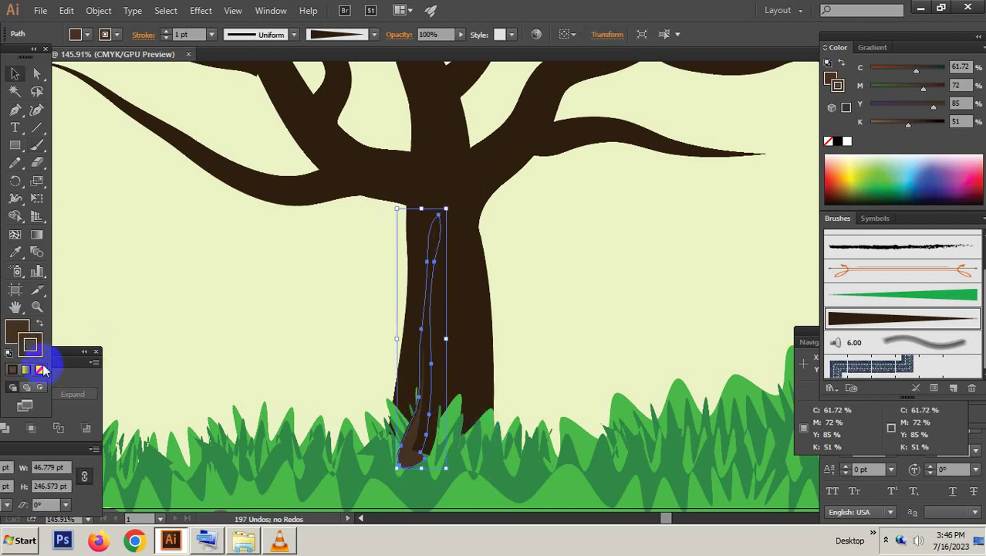
pyautogui.click(42, 369)
pyautogui.scroll(-1, 419, 403)
pyautogui.scroll(-1, 576, 282)
pyautogui.scroll(-1, 403, 358)
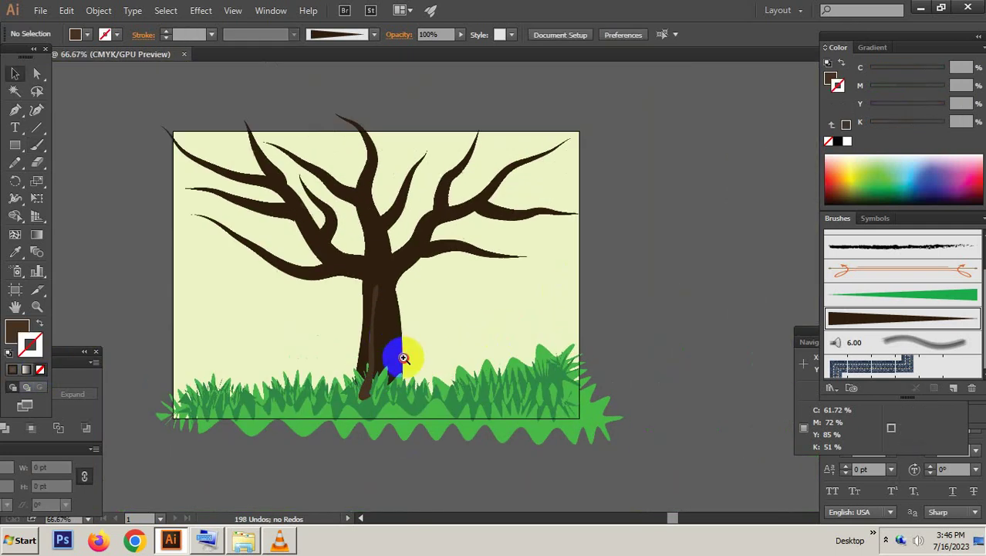
pyautogui.scroll(4, 402, 357)
# Step: Brush a brown streak up the trunk's centre from the grass to the fork, with no outline
pyautogui.click(37, 147)
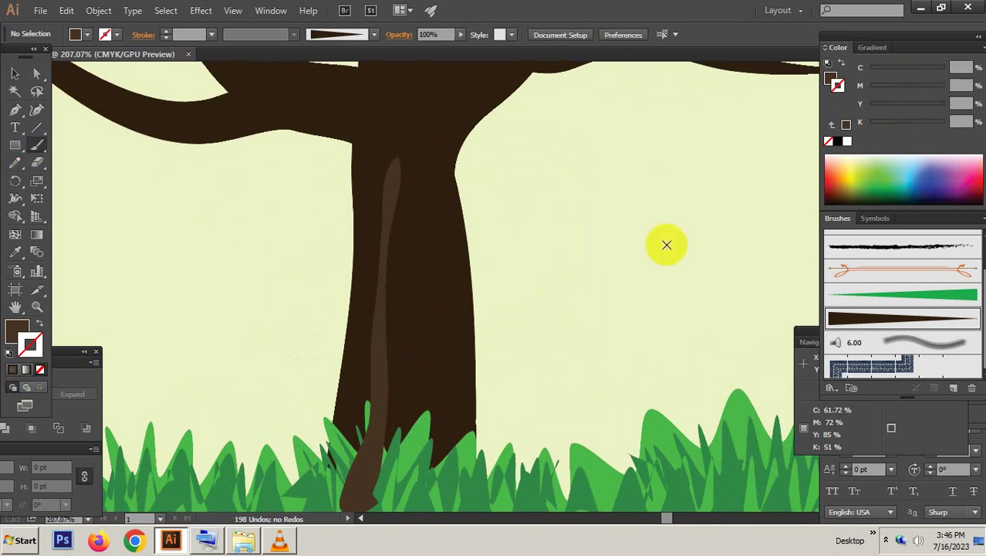
pyautogui.click(836, 83)
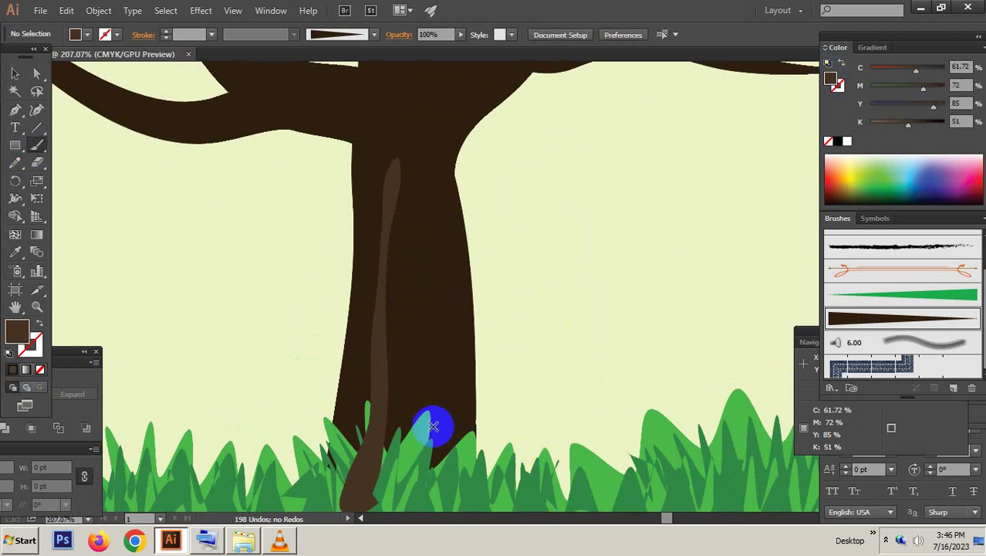
pyautogui.moveTo(463, 91); pyautogui.dragTo(453, 468)
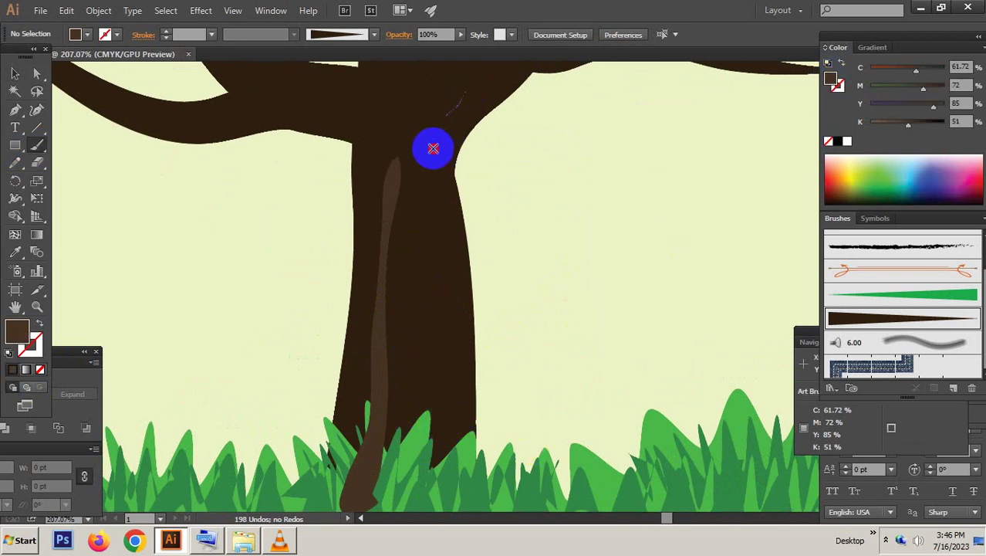
pyautogui.moveTo(434, 510)
pyautogui.mouseDown()
pyautogui.moveTo(434, 110)
pyautogui.moveTo(461, 91)
pyautogui.mouseUp()
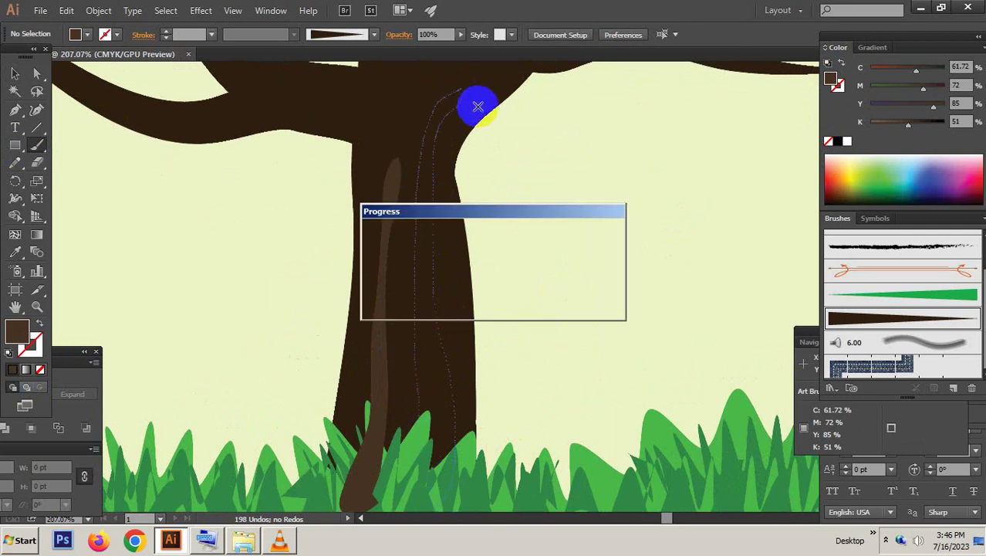
pyautogui.press('v')
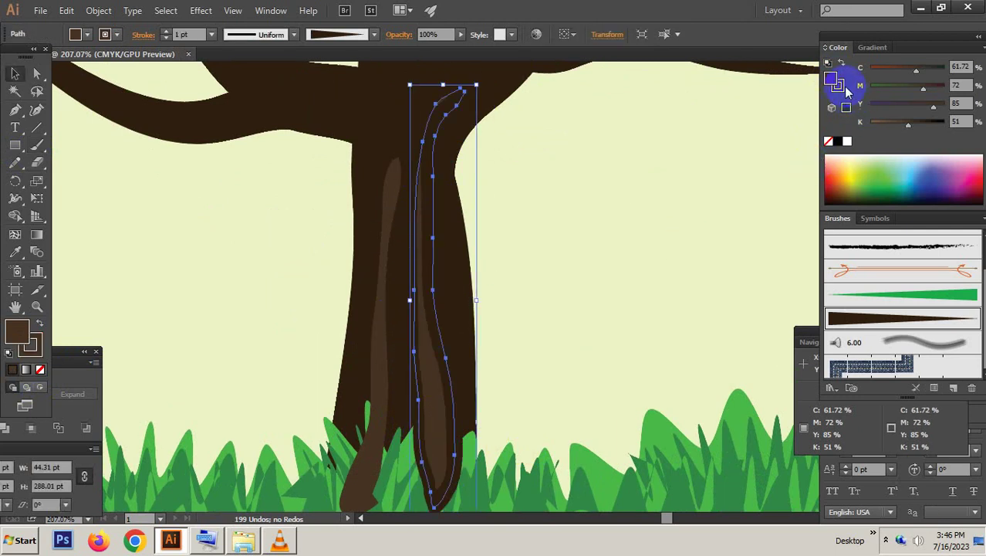
pyautogui.click(845, 88)
pyautogui.click(831, 142)
pyautogui.keyDown('alt'); pyautogui.click(507, 321); pyautogui.keyUp('alt')
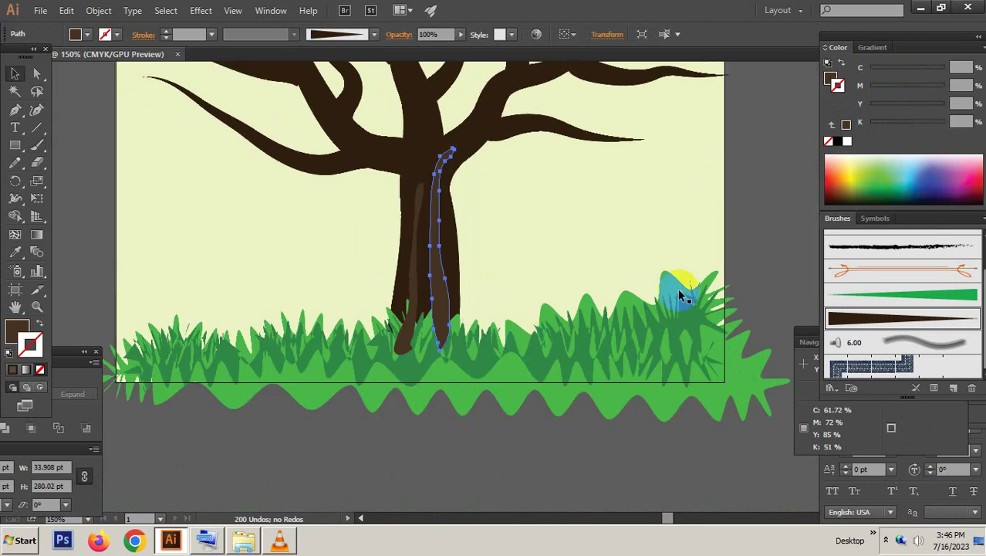
pyautogui.click(750, 220)
pyautogui.keyDown('ctrl'); pyautogui.click(396, 226); pyautogui.keyUp('ctrl')
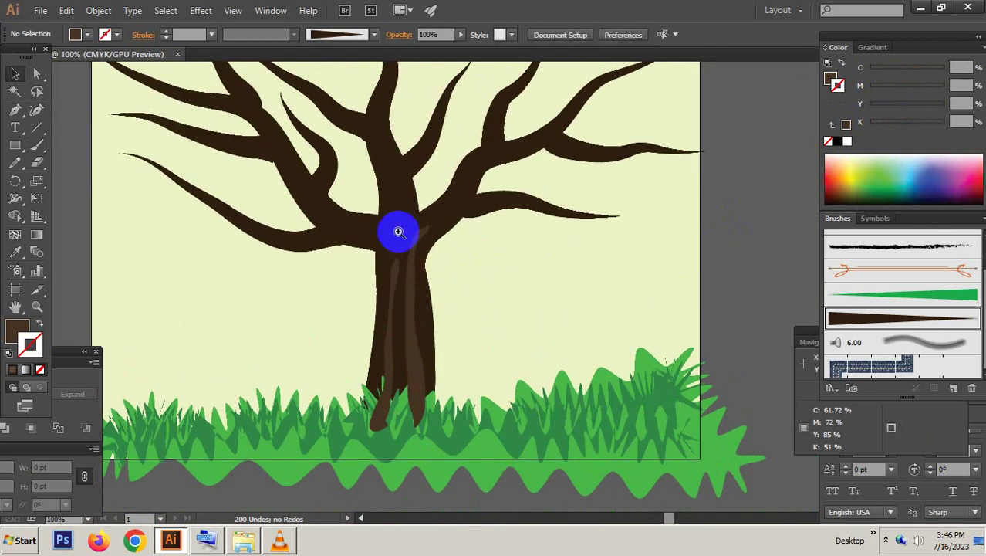
# Step: Brush a third lighter brown streak on the upper trunk and set its stroke to None
pyautogui.click(31, 147)
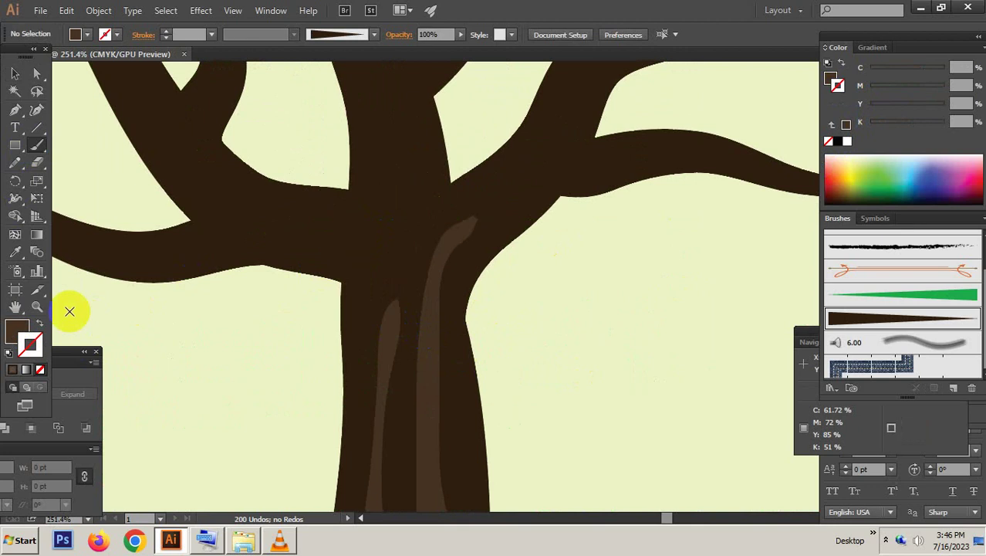
pyautogui.click(18, 331)
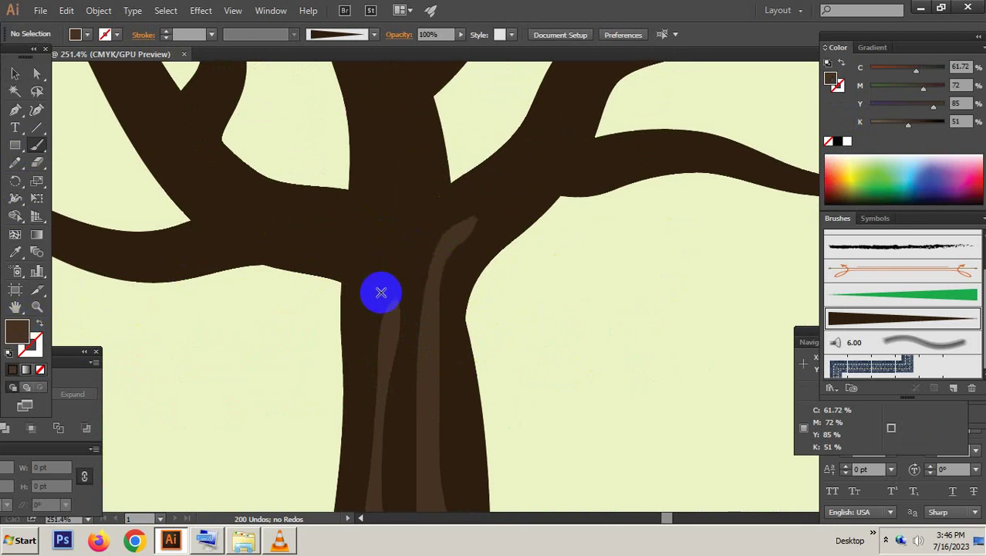
pyautogui.moveTo(380, 66)
pyautogui.mouseDown()
pyautogui.moveTo(381, 288)
pyautogui.moveTo(385, 73)
pyautogui.mouseUp()
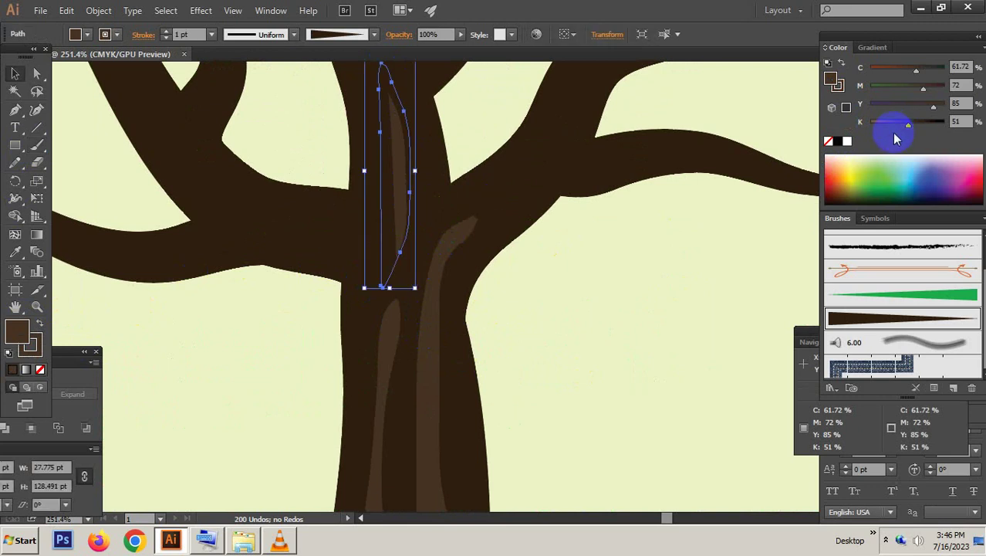
pyautogui.click(830, 145)
pyautogui.hotkey('ctrl', 'z')
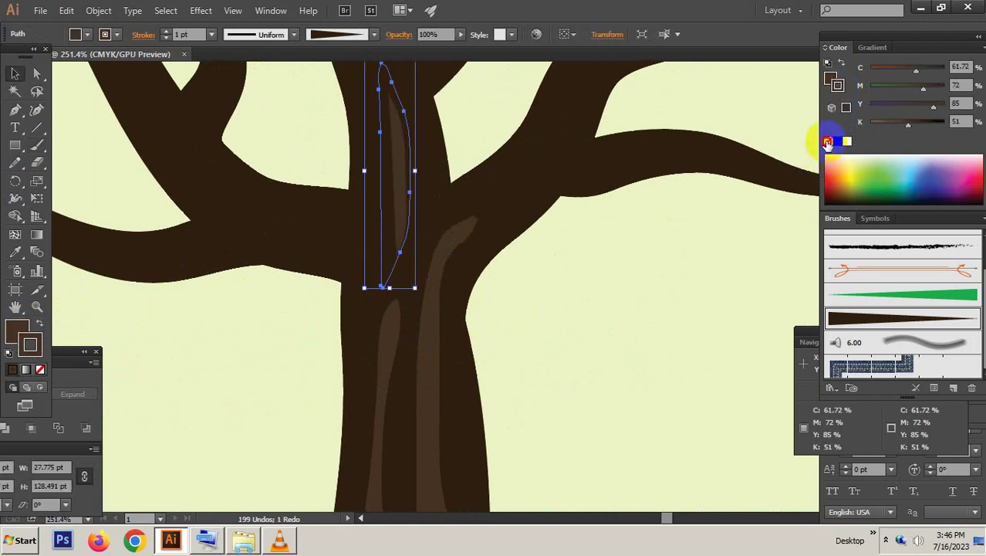
# Step: Zoom out and pan so the whole artboard is centred in view
pyautogui.scroll(-2, 589, 238)
pyautogui.scroll(-1, 670, 292)
pyautogui.click(670, 292)
pyautogui.scroll(-1, 463, 294)
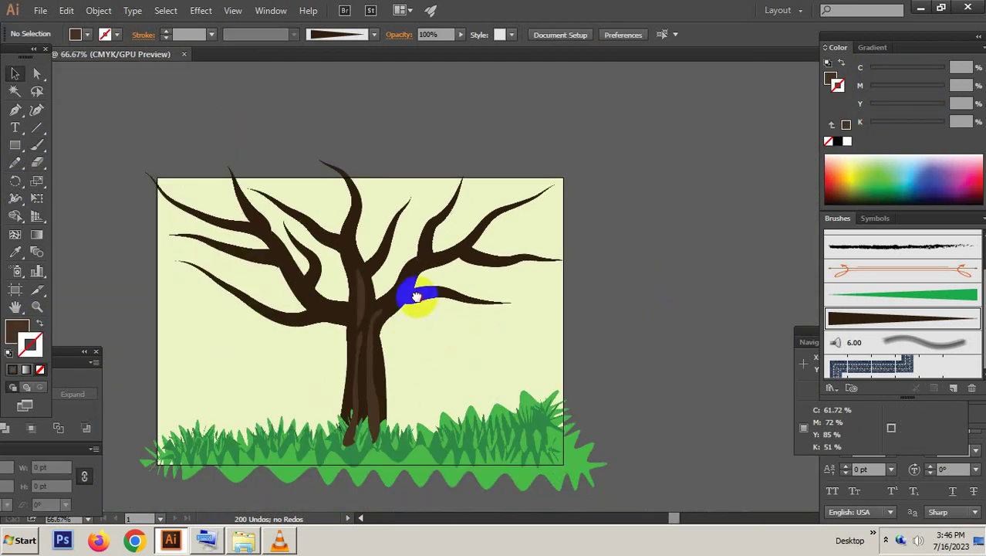
pyautogui.moveTo(417, 297); pyautogui.dragTo(586, 318)
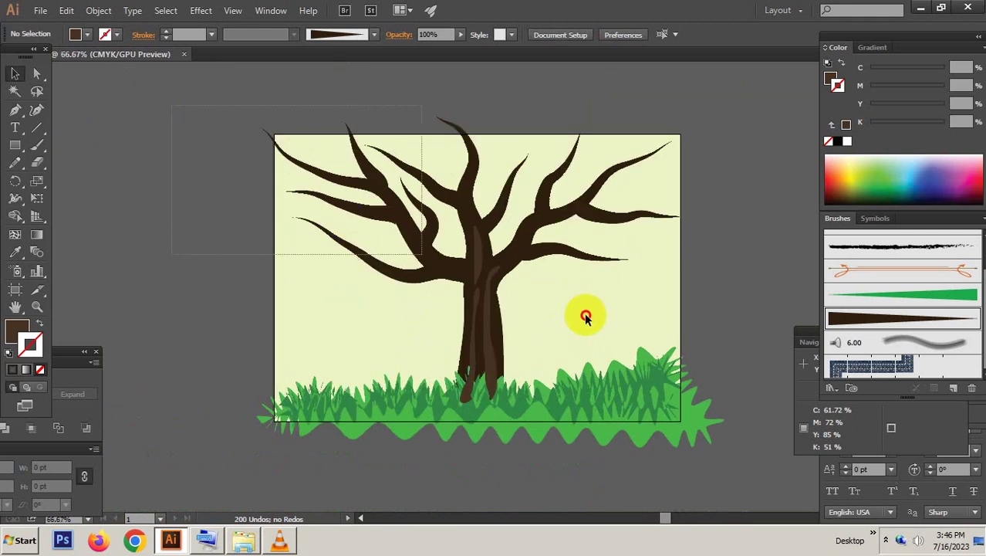
pyautogui.click(576, 409)
pyautogui.press('Delete')
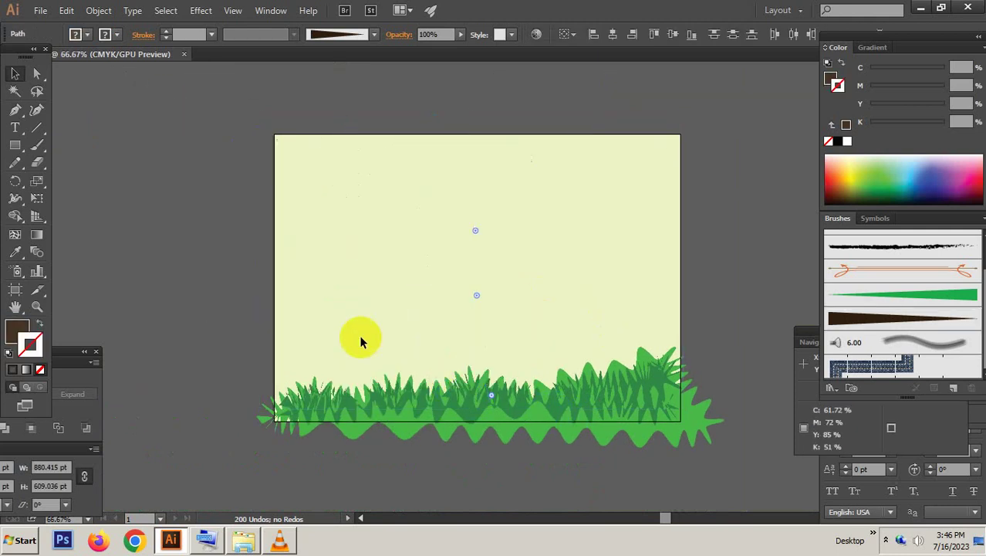
pyautogui.moveTo(222, 298); pyautogui.dragTo(748, 488)
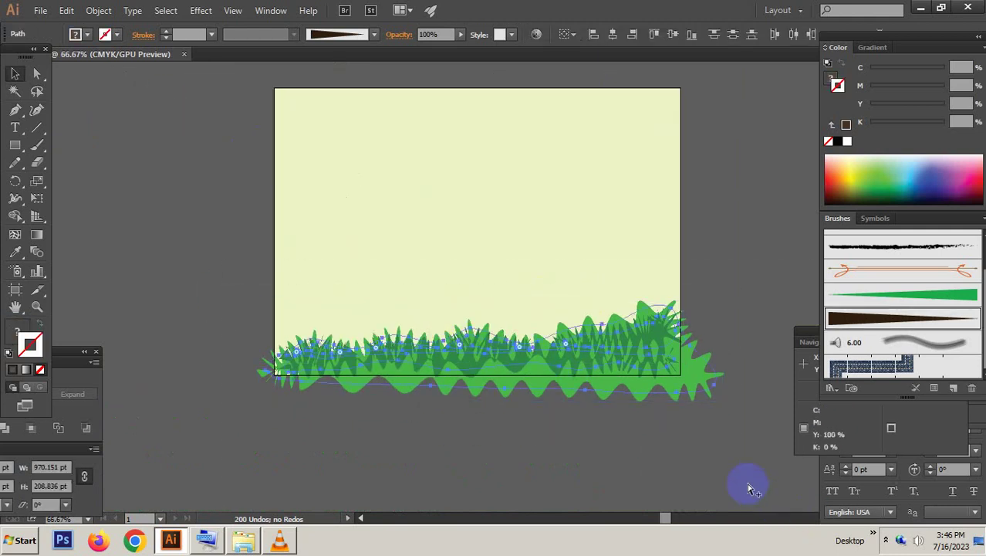
pyautogui.hotkey('ctrl', 'z')
pyautogui.click(633, 462)
pyautogui.scroll(3, 550, 324)
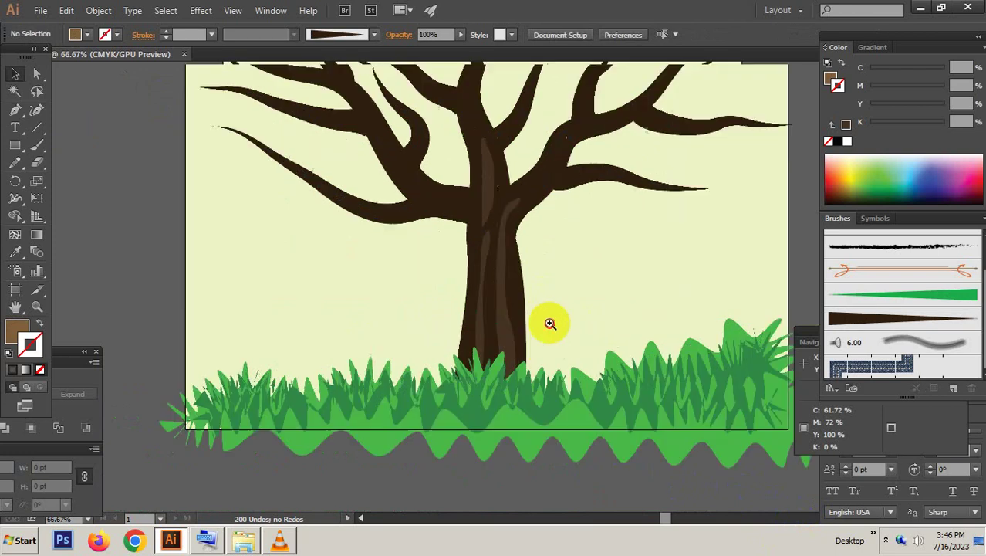
pyautogui.moveTo(528, 335)
pyautogui.mouseDown()
pyautogui.moveTo(550, 295)
pyautogui.moveTo(516, 360)
pyautogui.mouseUp()
pyautogui.scroll(-1, 516, 360)
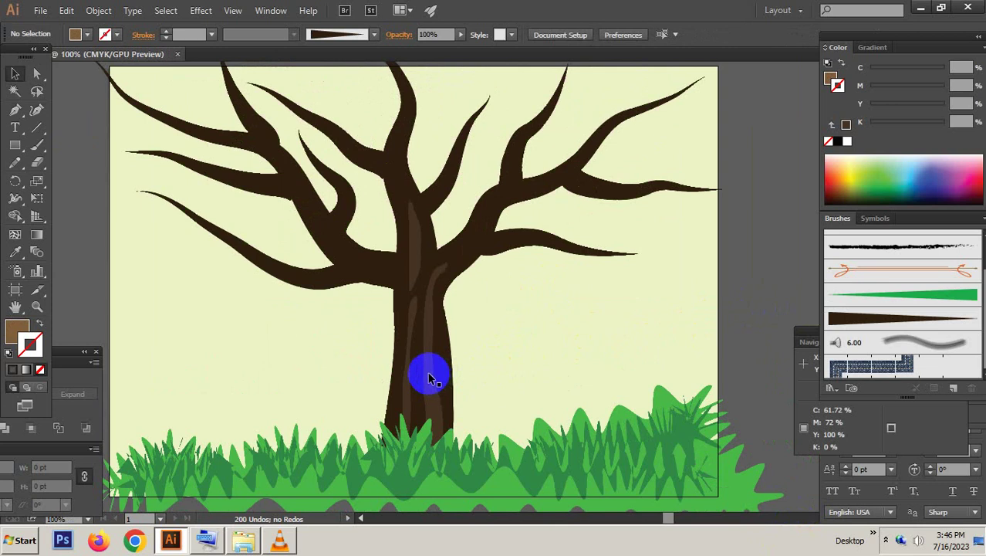
pyautogui.keyDown('ctrl'); pyautogui.keyDown('alt'); pyautogui.click(469, 360); pyautogui.keyUp('alt'); pyautogui.keyUp('ctrl')
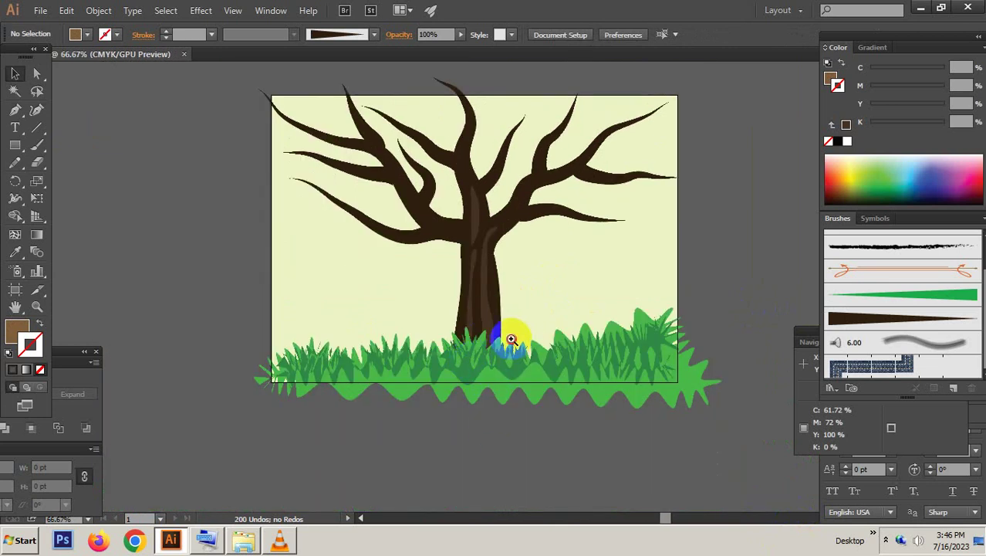
# Step: Zoom in on the lower trunk and delete two existing highlight streaks
pyautogui.keyDown('ctrl'); pyautogui.click(486, 306); pyautogui.keyUp('ctrl')
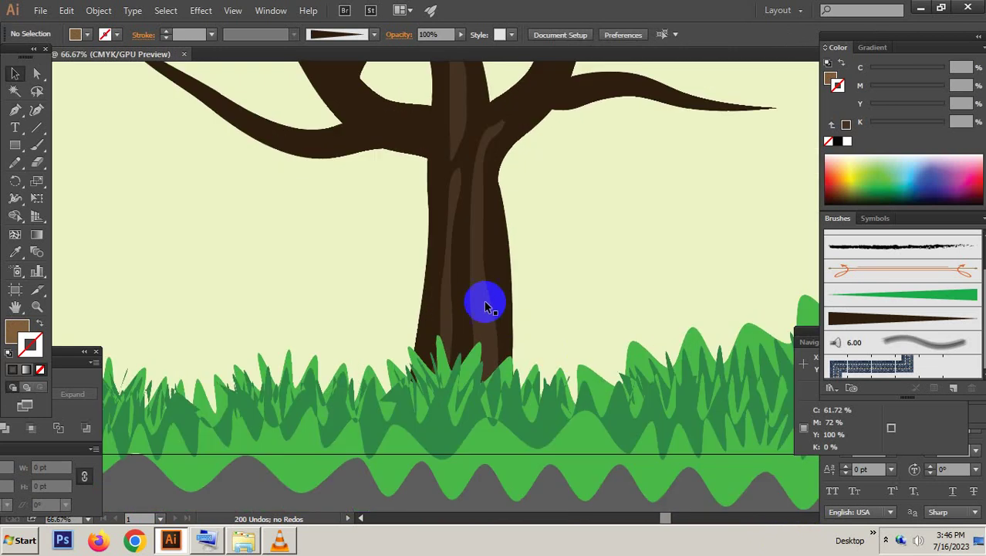
pyautogui.click(439, 267)
pyautogui.click(446, 244)
pyautogui.press('Delete')
pyautogui.click(454, 114)
pyautogui.press('Delete')
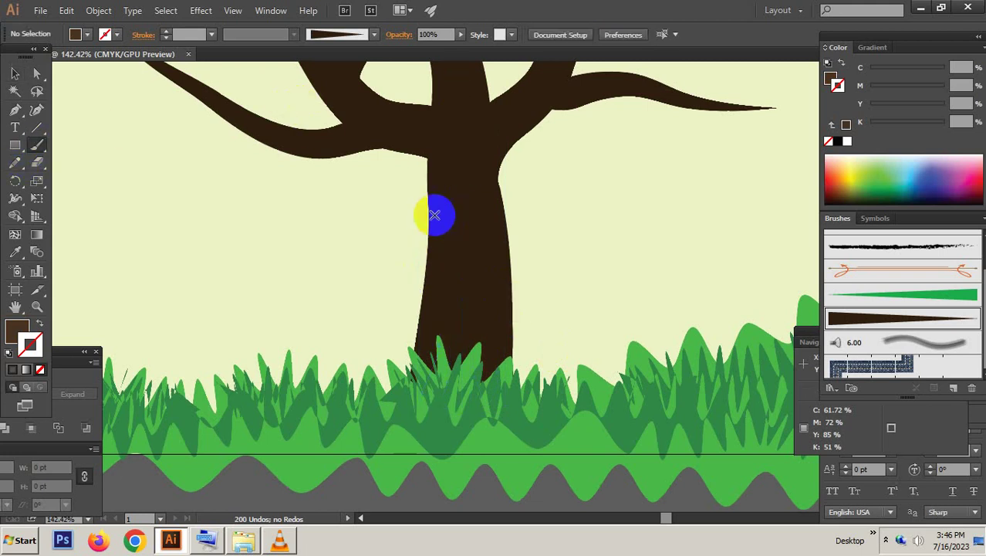
# Step: With the Basic brush, draw a closed highlight shape up the trunk and remove its outline
pyautogui.click(360, 35)
pyautogui.scroll(3, 308, 116)
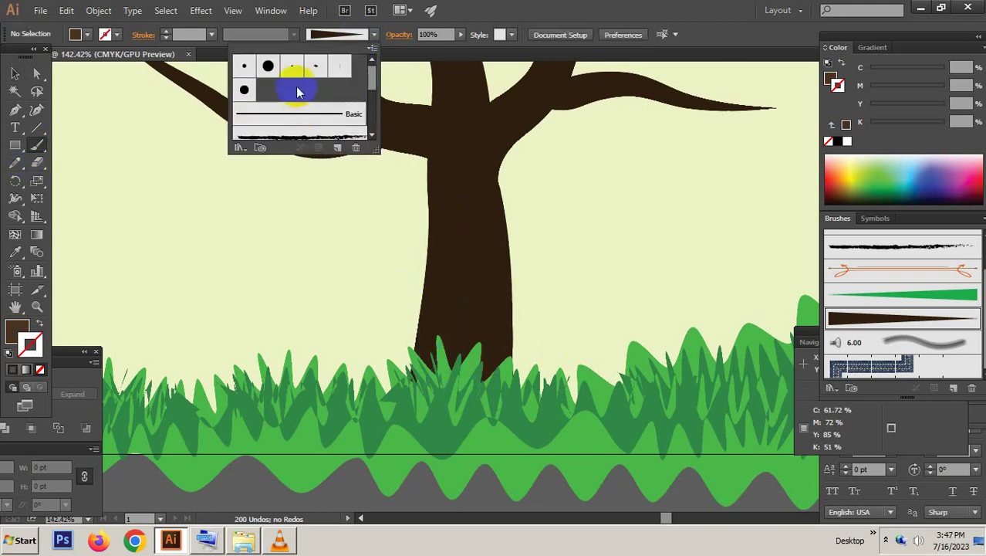
pyautogui.click(313, 128)
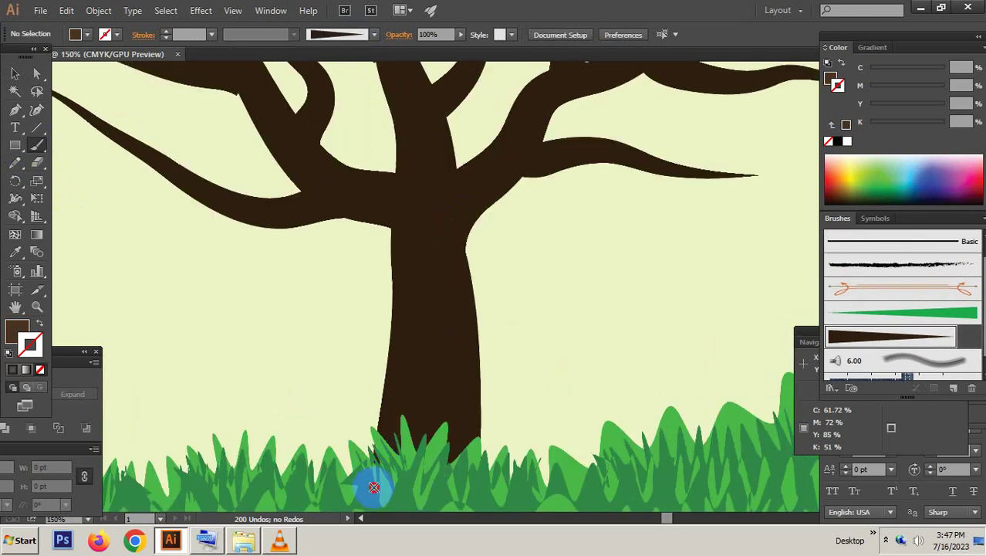
pyautogui.moveTo(388, 450); pyautogui.dragTo(434, 234)
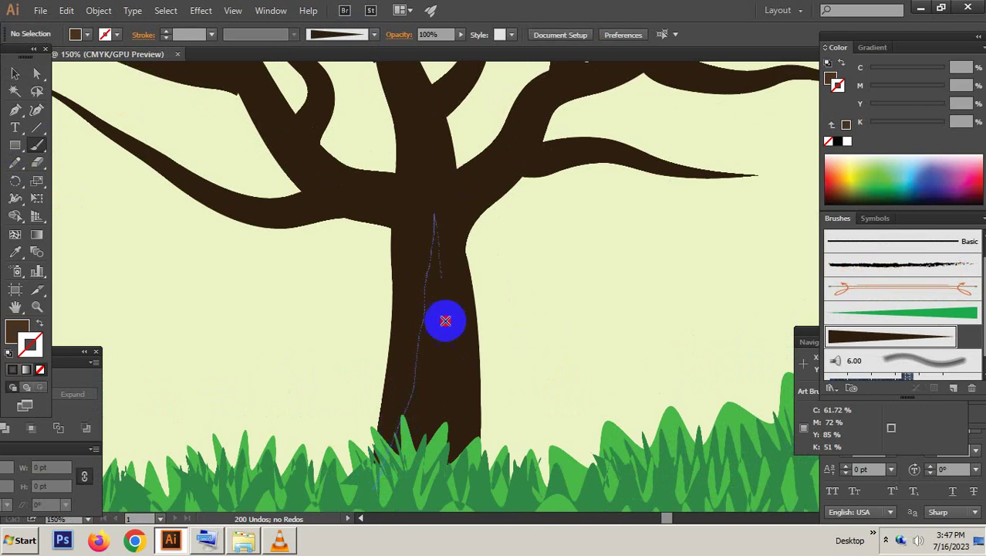
pyautogui.moveTo(434, 212)
pyautogui.mouseDown()
pyautogui.moveTo(455, 529)
pyautogui.moveTo(362, 495)
pyautogui.mouseUp()
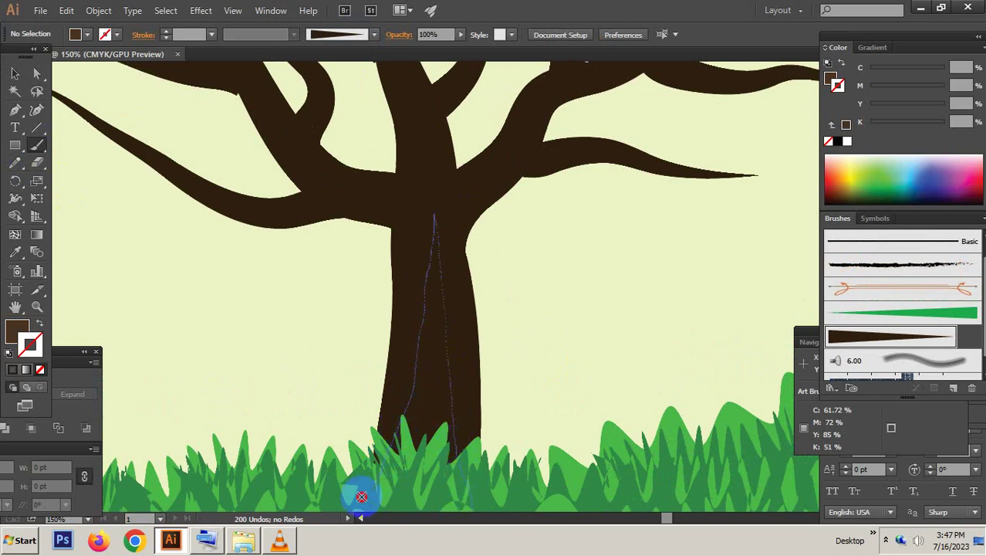
pyautogui.click(42, 370)
pyautogui.hotkey('ctrl', '-')
pyautogui.hotkey('ctrl', '-')
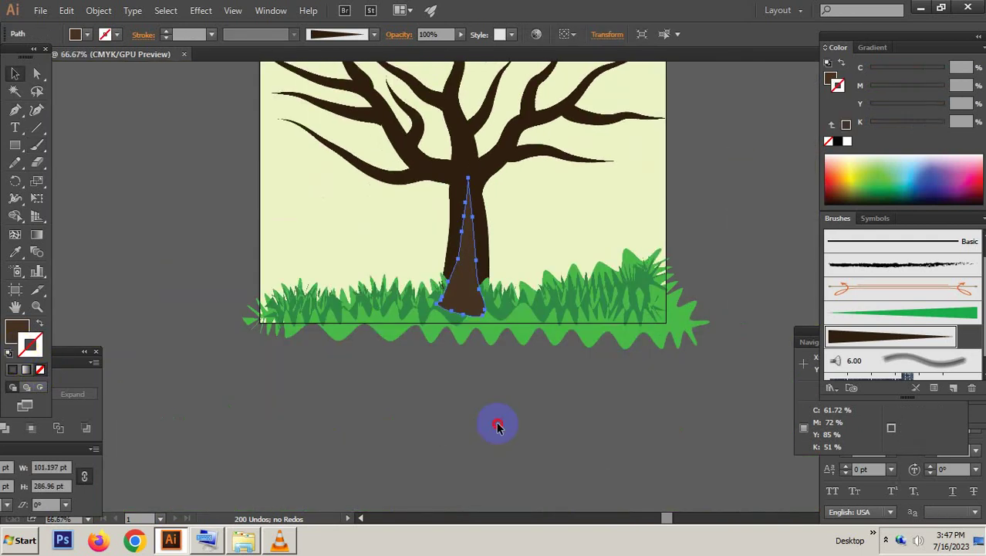
pyautogui.click(429, 234)
pyautogui.moveTo(440, 192); pyautogui.dragTo(440, 165)
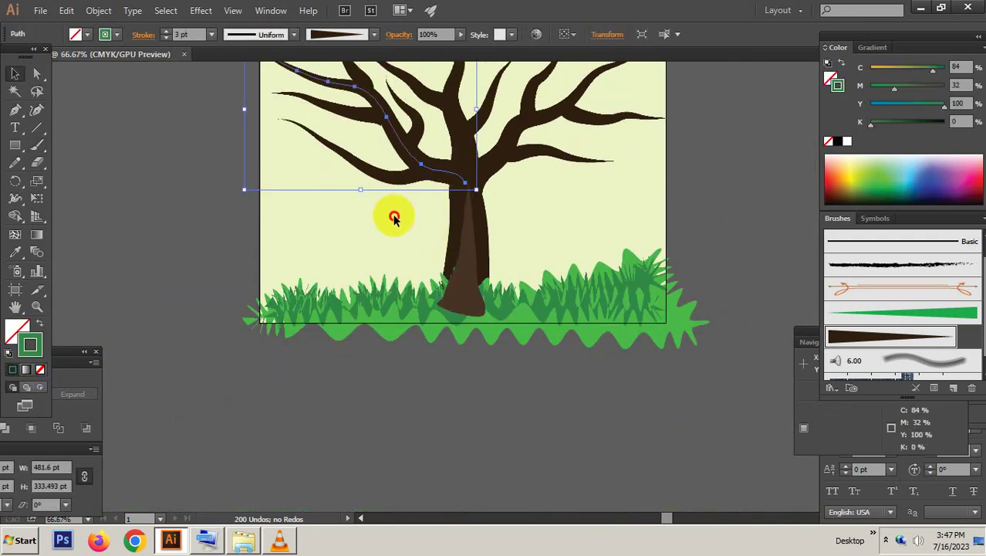
pyautogui.click(439, 246)
pyautogui.moveTo(439, 245); pyautogui.dragTo(425, 334)
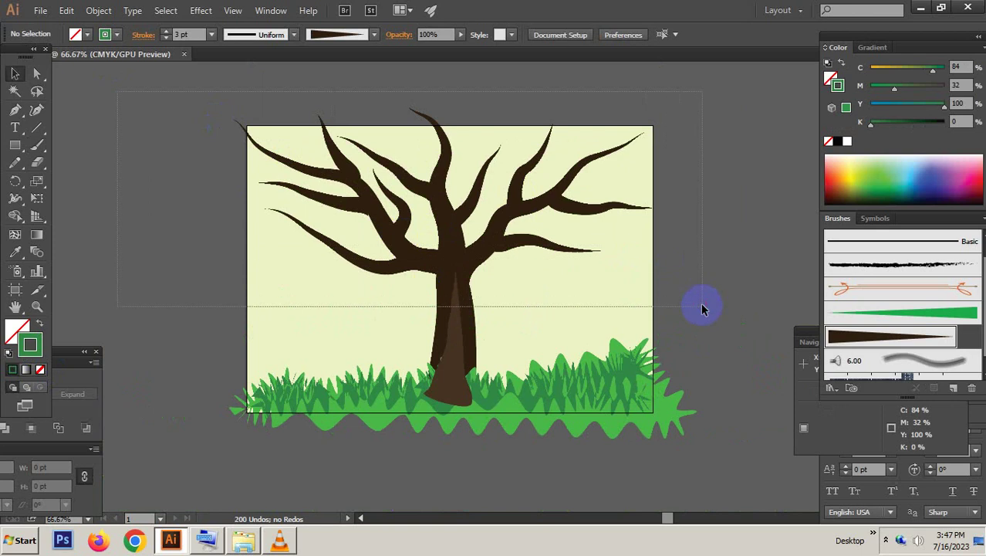
pyautogui.hotkey('ctrl', 'a')
pyautogui.press('Delete')
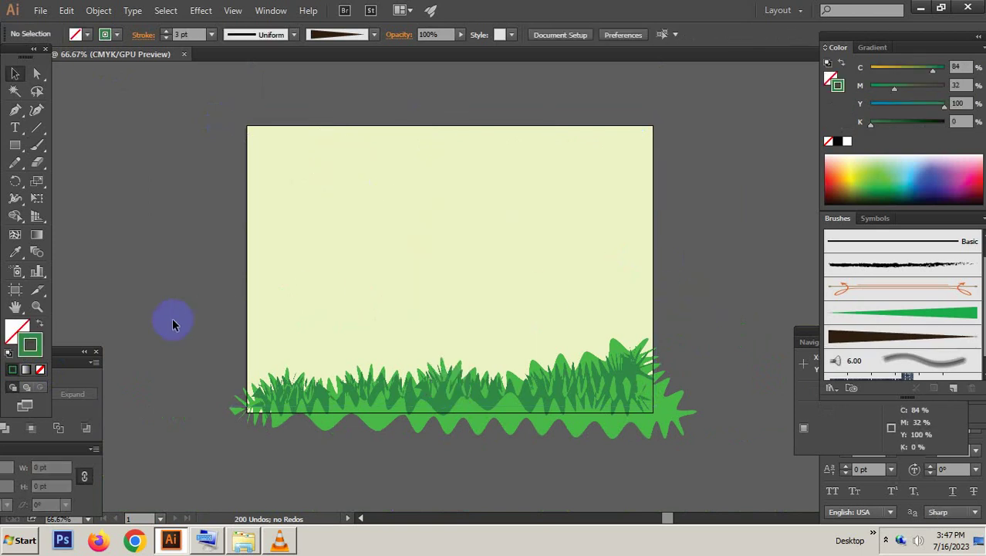
pyautogui.click(529, 369)
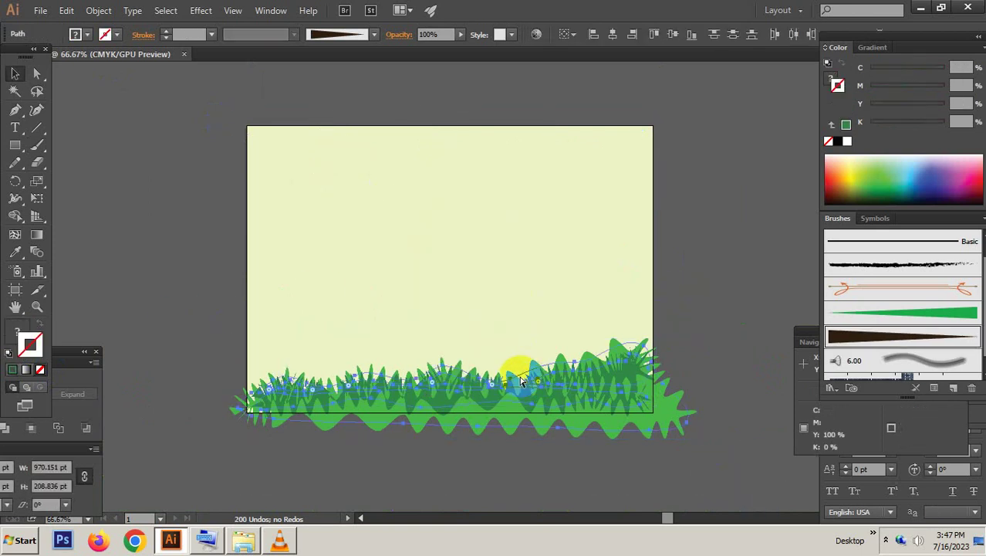
pyautogui.hotkey('ctrl', 'z')
pyautogui.click(704, 286)
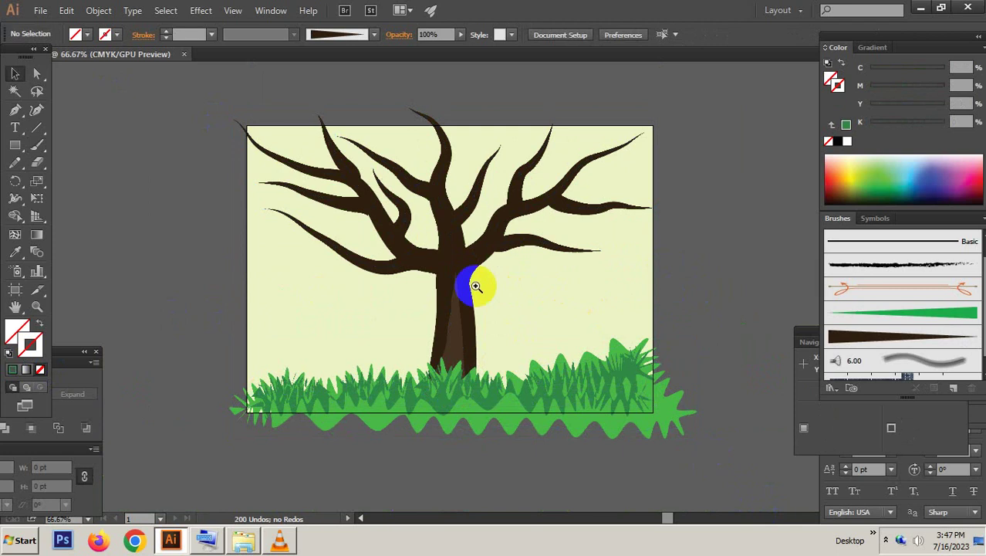
pyautogui.scroll(1, 473, 281)
pyautogui.scroll(2, 488, 326)
# Step: Centre the view on the trunk and paintbrush a narrow closed shape up its upper left
pyautogui.scroll(2, 561, 367)
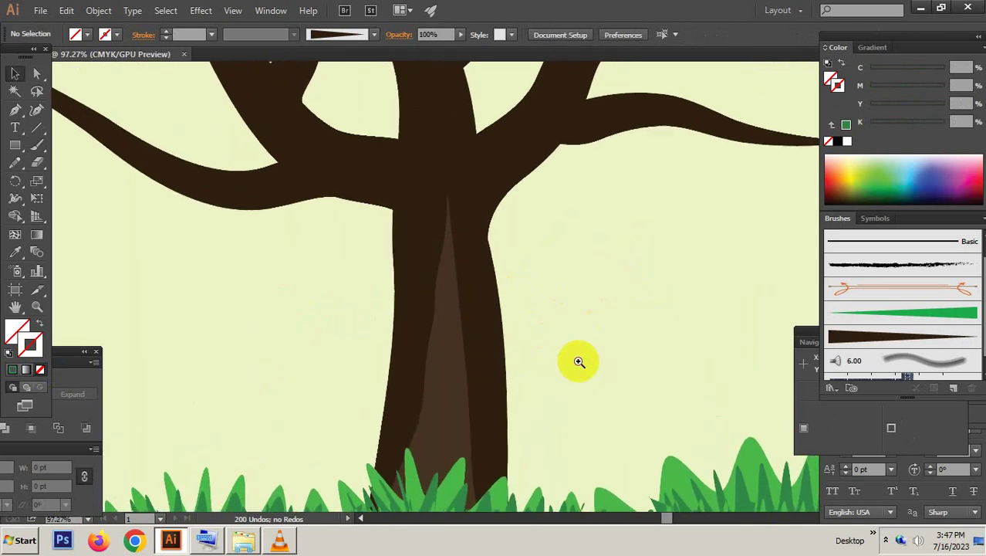
pyautogui.scroll(-3, 509, 296)
pyautogui.scroll(3, 451, 375)
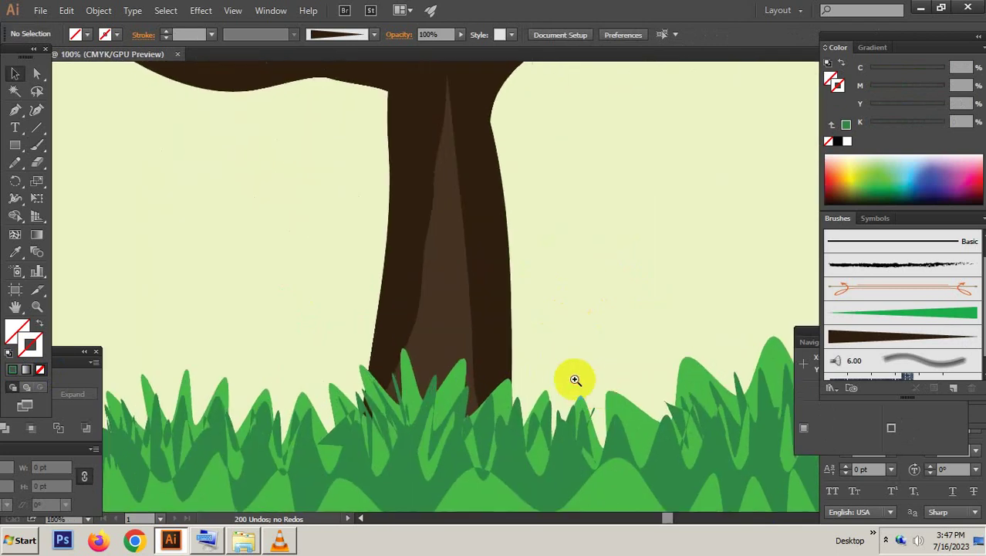
pyautogui.moveTo(577, 379); pyautogui.dragTo(479, 293)
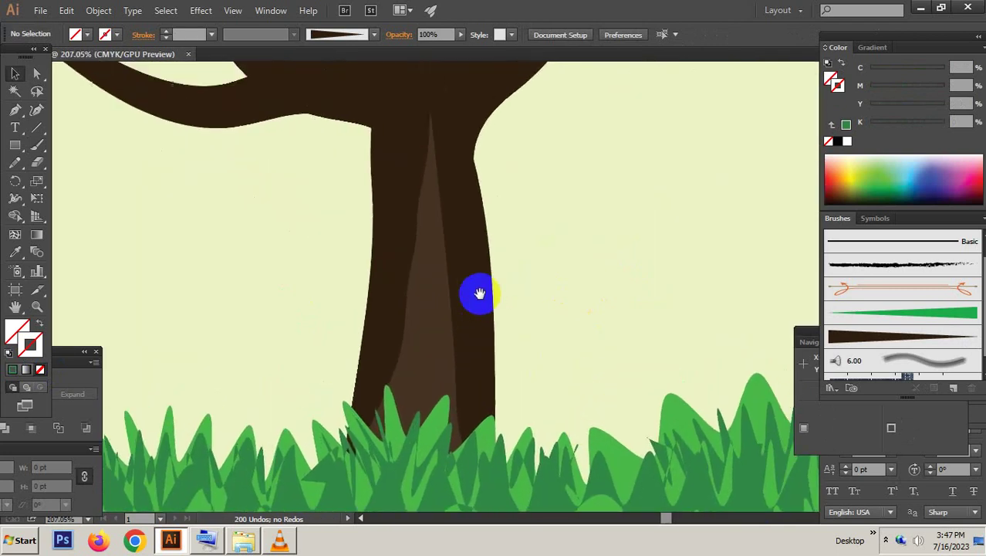
pyautogui.click(37, 146)
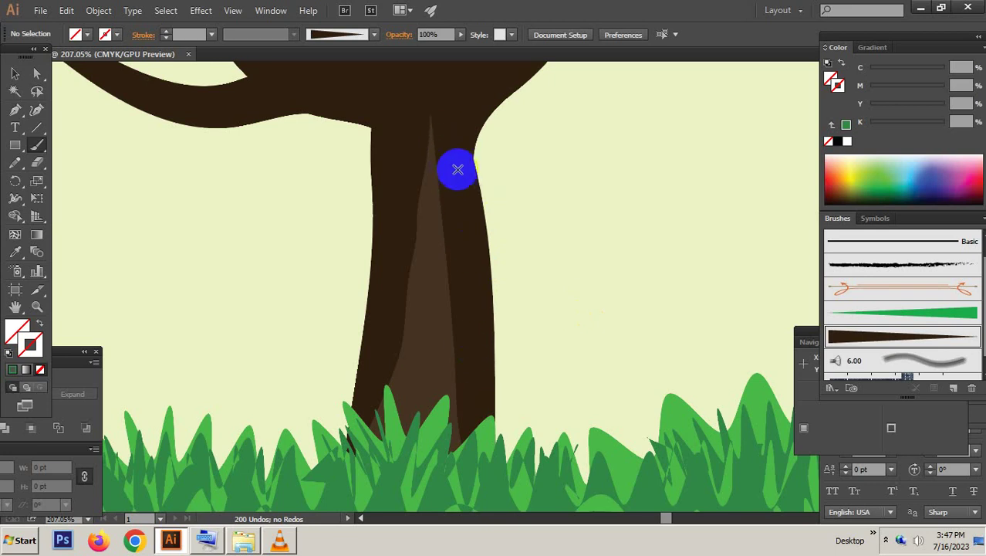
pyautogui.scroll(3, 368, 404)
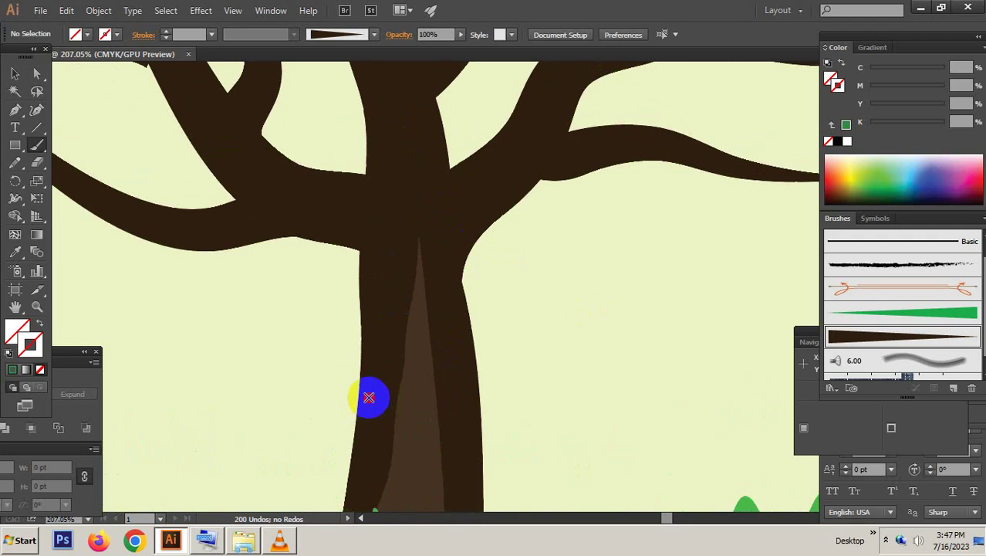
pyautogui.moveTo(369, 398); pyautogui.dragTo(384, 181)
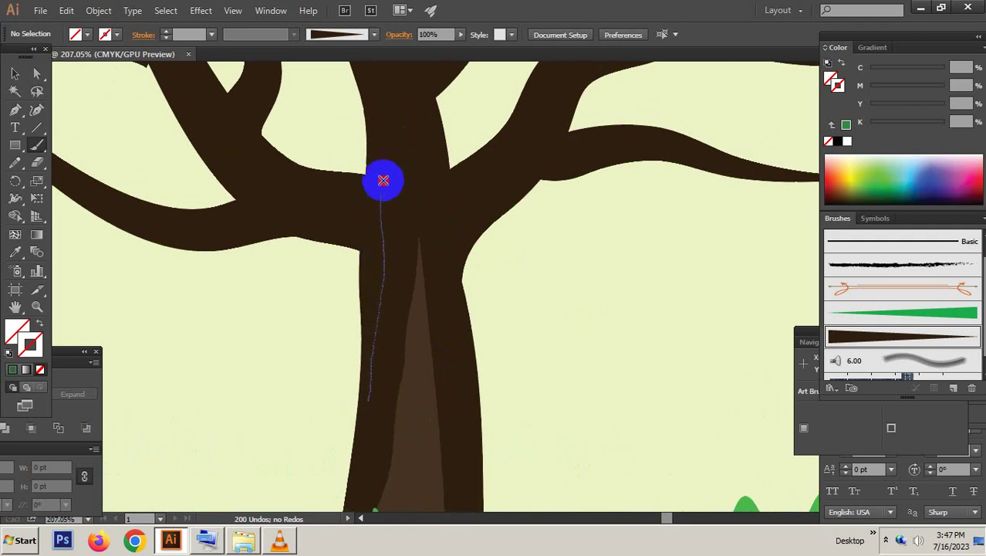
pyautogui.moveTo(390, 146)
pyautogui.mouseDown()
pyautogui.moveTo(367, 392)
pyautogui.moveTo(397, 190)
pyautogui.moveTo(386, 356)
pyautogui.mouseUp()
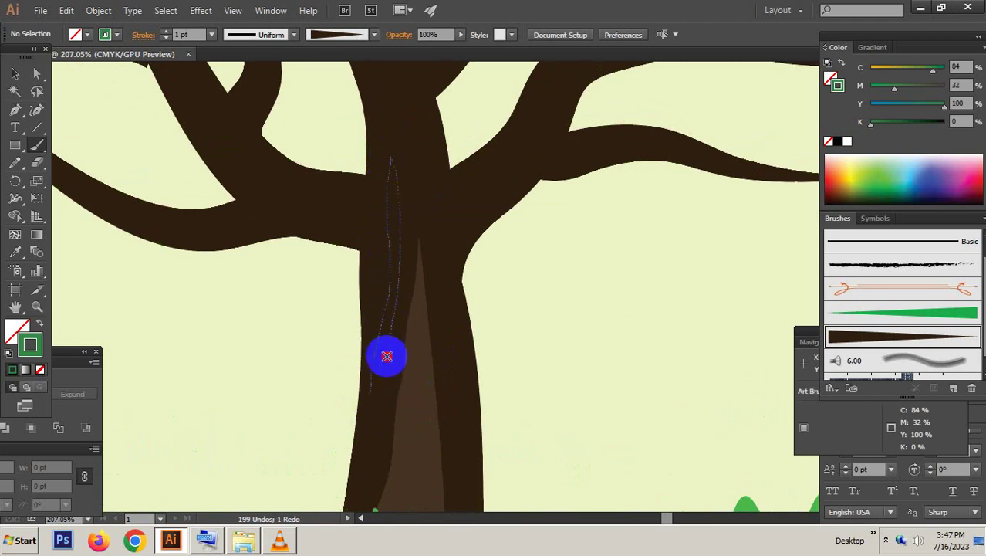
pyautogui.moveTo(387, 391); pyautogui.dragTo(383, 332)
# Step: Set the shape's stroke to None and eyedropper the light trunk brown as its fill
pyautogui.press('v')
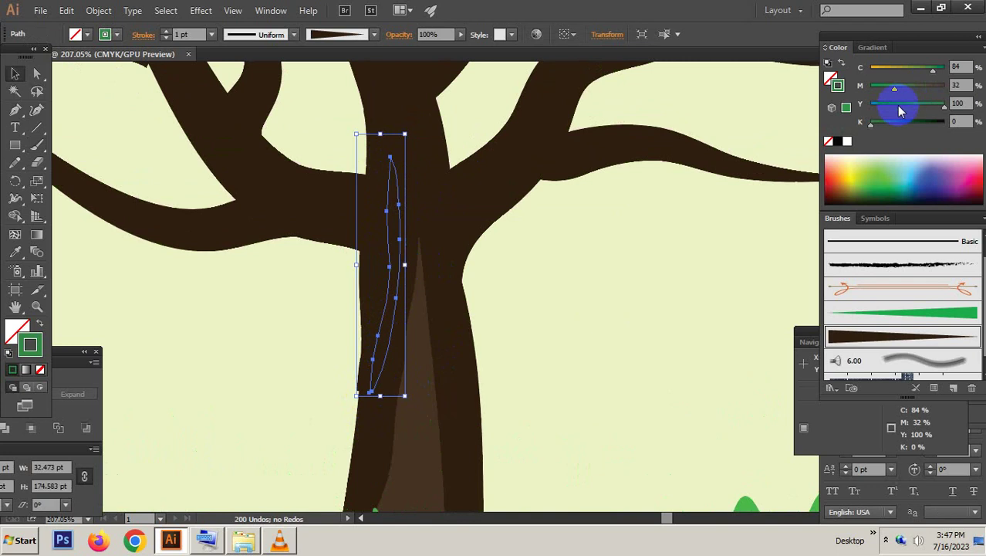
pyautogui.click(828, 140)
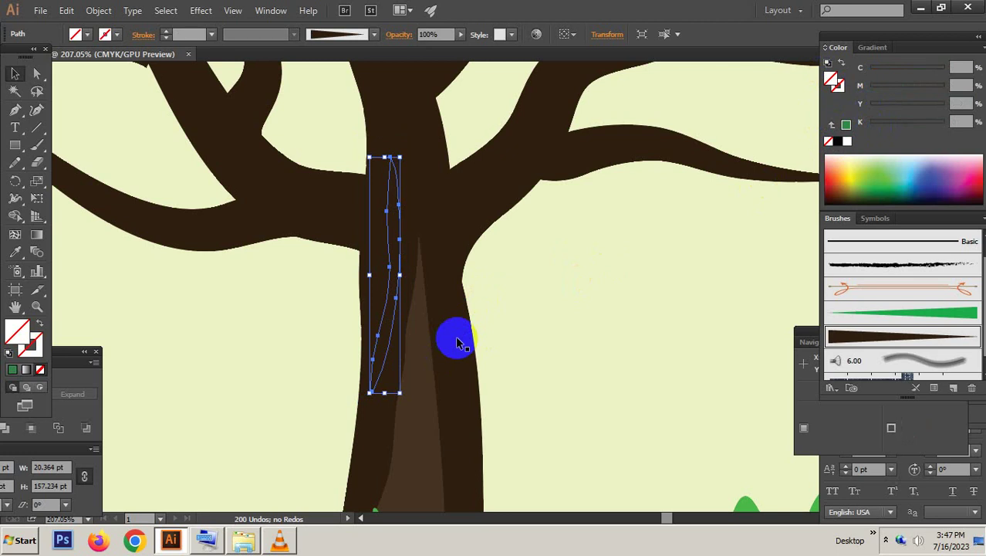
pyautogui.press('i')
pyautogui.click(422, 361)
# Step: Paintbrush a thin shape along the trunk's right edge and set its stroke to None
pyautogui.hotkey('ctrl', '-')
pyautogui.hotkey('ctrl', '-')
pyautogui.hotkey('ctrl', '-')
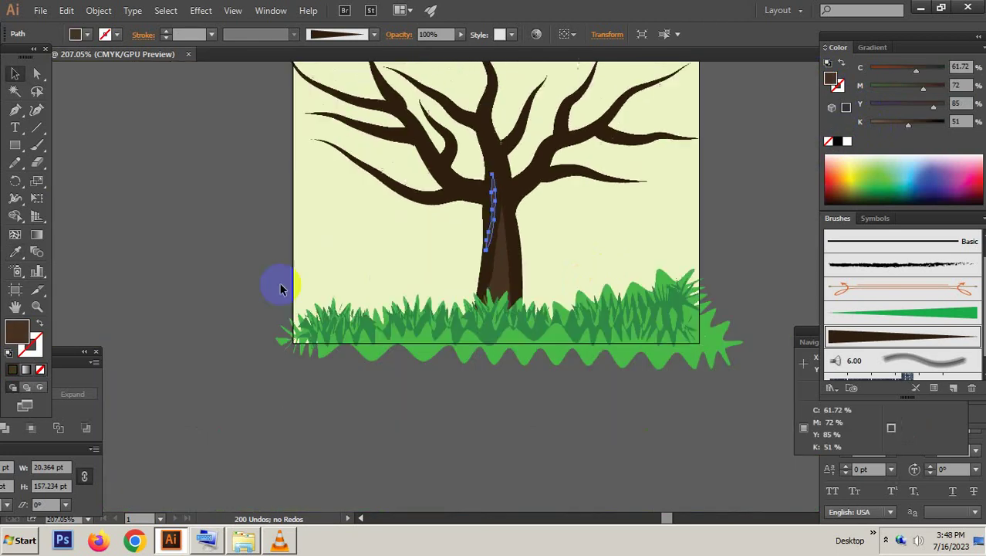
pyautogui.scroll(5, 392, 278)
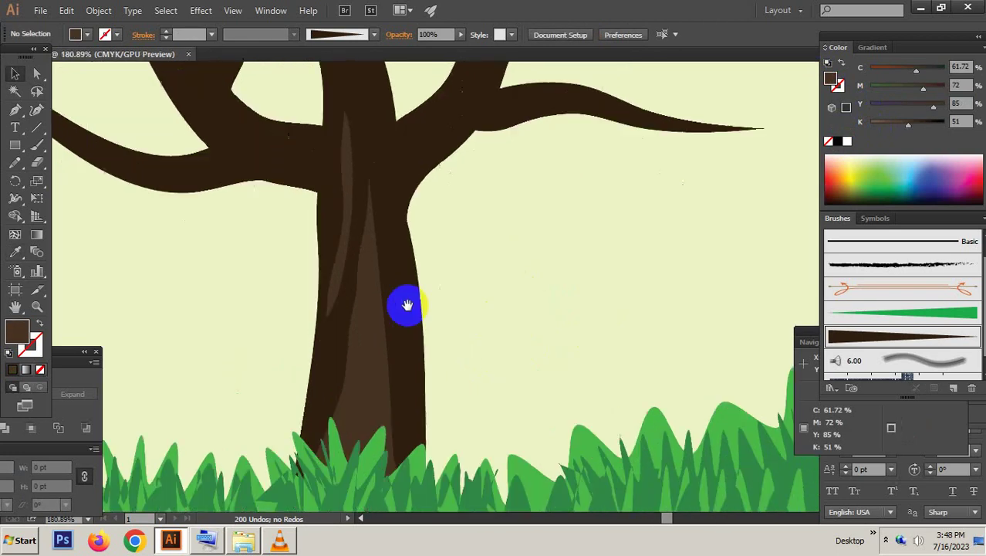
pyautogui.click(36, 143)
pyautogui.scroll(1, 410, 383)
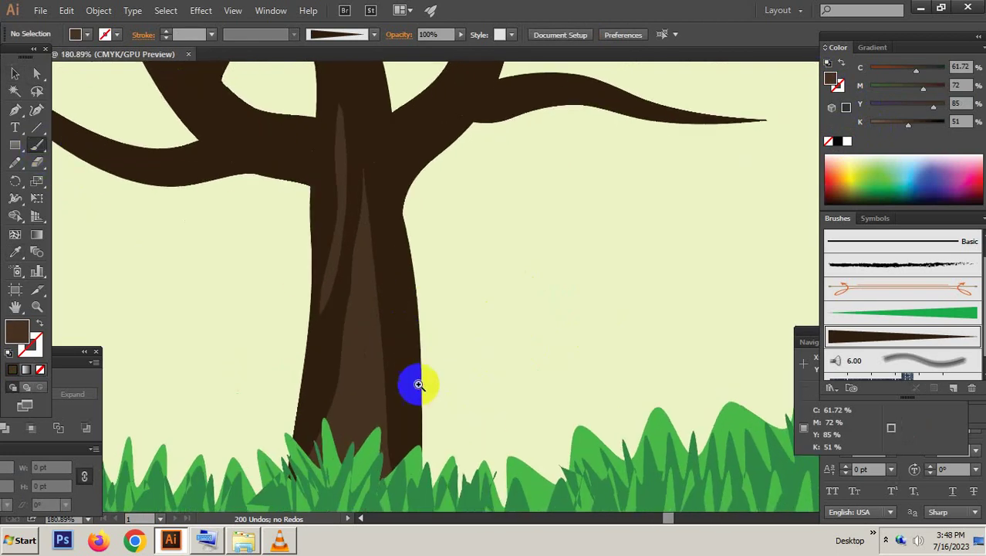
pyautogui.moveTo(392, 355)
pyautogui.mouseDown()
pyautogui.moveTo(405, 282)
pyautogui.moveTo(405, 450)
pyautogui.moveTo(390, 359)
pyautogui.mouseUp()
pyautogui.press('v')
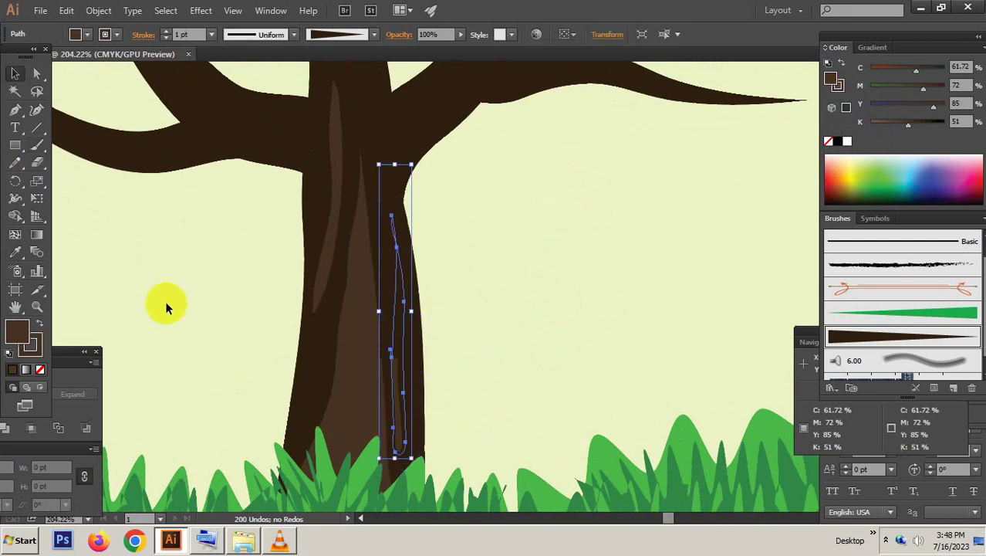
pyautogui.click(43, 345)
pyautogui.click(43, 370)
# Step: Deselect, recentre the artboard, zoom out to 50%, and marquee the artwork around the tree
pyautogui.scroll(-2, 407, 265)
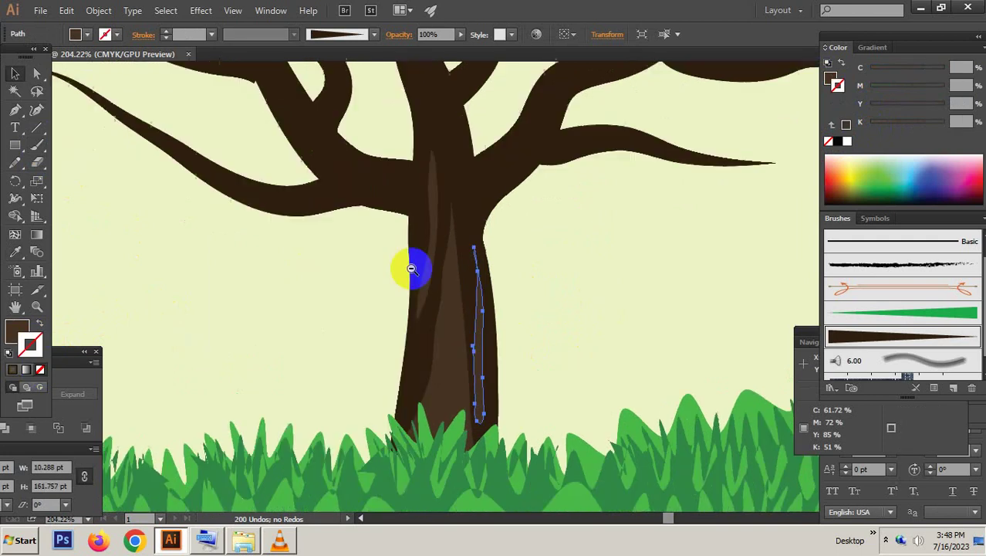
pyautogui.scroll(-2, 201, 254)
pyautogui.click(542, 334)
pyautogui.moveTo(542, 335); pyautogui.dragTo(426, 305)
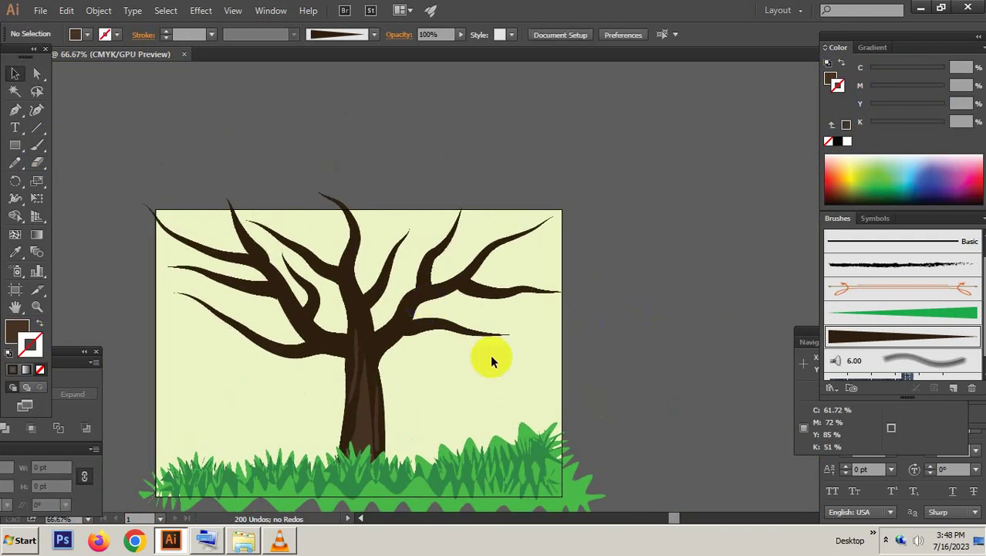
pyautogui.moveTo(336, 319); pyautogui.dragTo(407, 330)
pyautogui.hotkey('ctrl', '-')
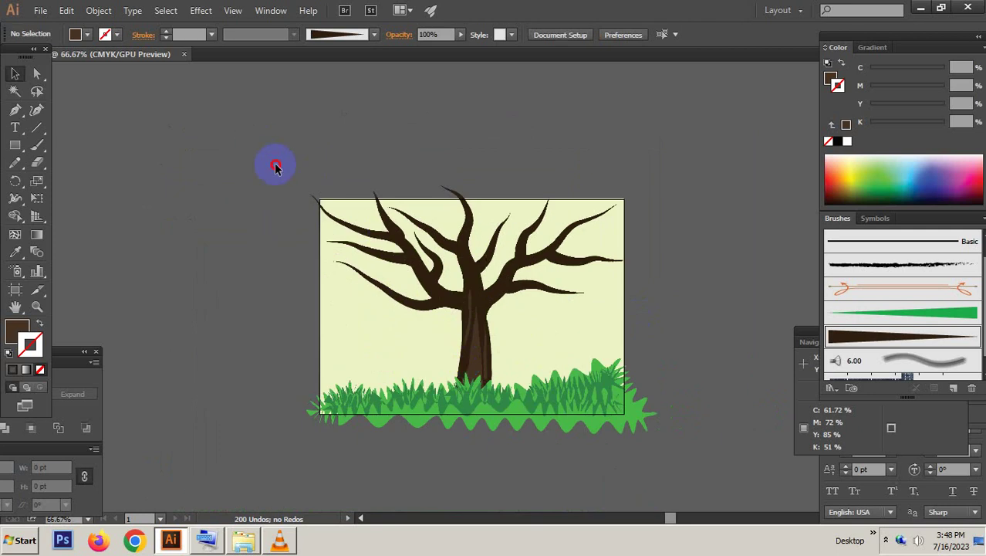
pyautogui.moveTo(248, 139)
pyautogui.mouseDown()
pyautogui.moveTo(621, 351)
pyautogui.moveTo(656, 278)
pyautogui.mouseUp()
# Step: Select all the tree's paths and group them
pyautogui.click(341, 188)
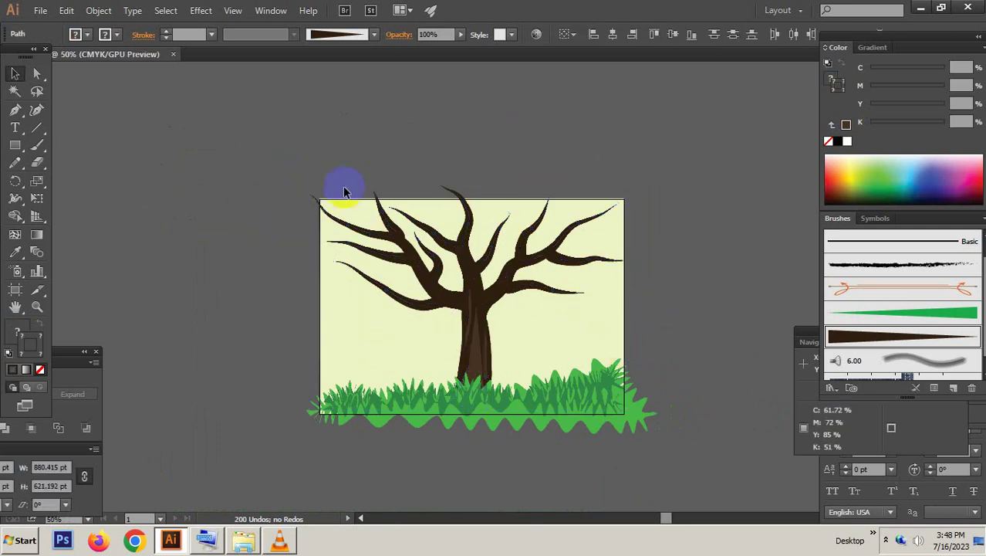
pyautogui.moveTo(337, 314); pyautogui.dragTo(665, 341)
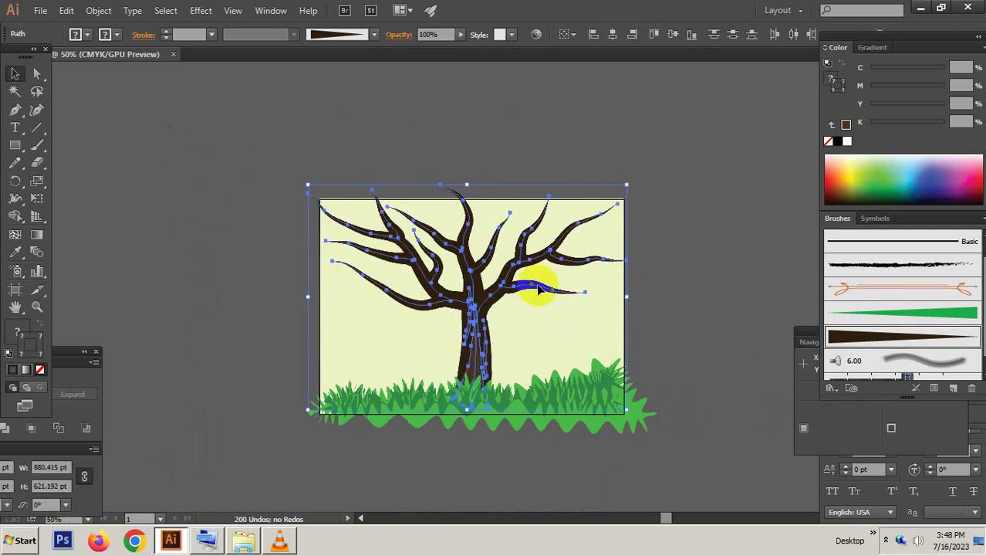
pyautogui.rightClick(470, 284)
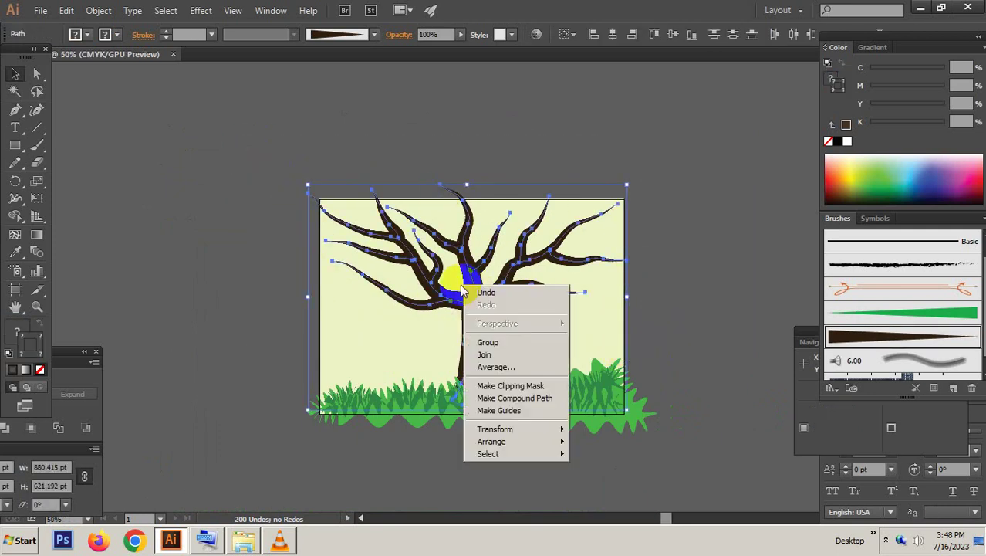
pyautogui.click(510, 342)
# Step: Scale the tree group to fit inside the artboard, reaching down to the grass bottom
pyautogui.click(206, 540)
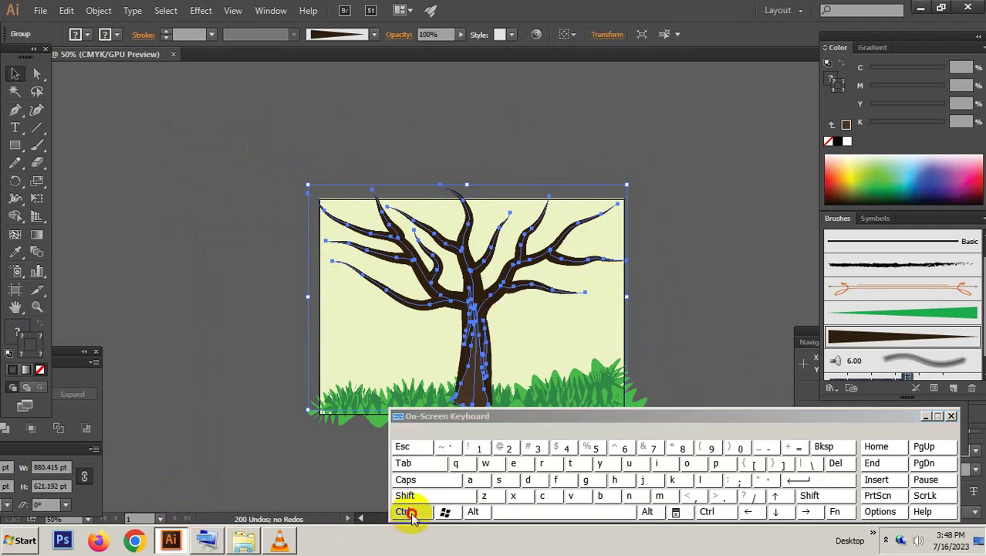
pyautogui.click(409, 511)
pyautogui.click(440, 495)
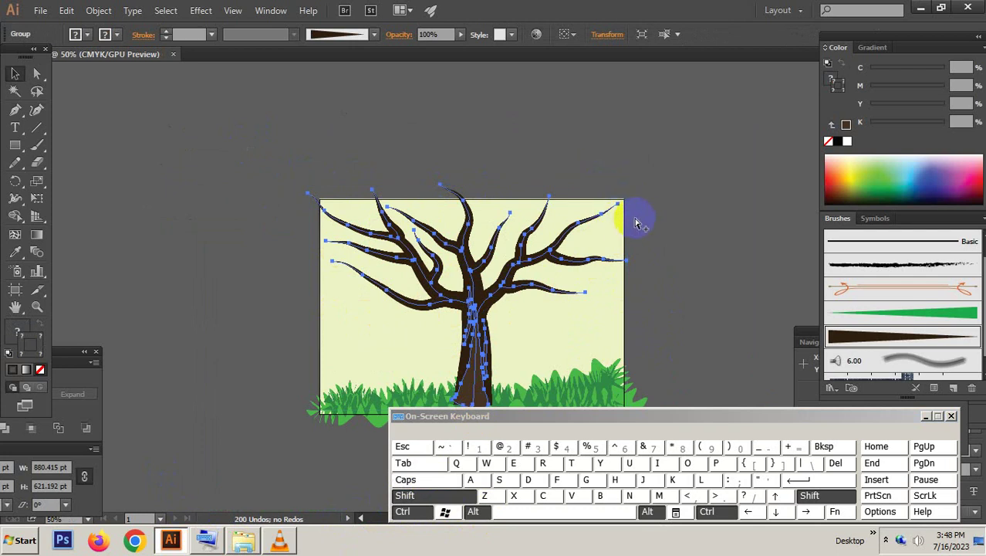
pyautogui.click(925, 417)
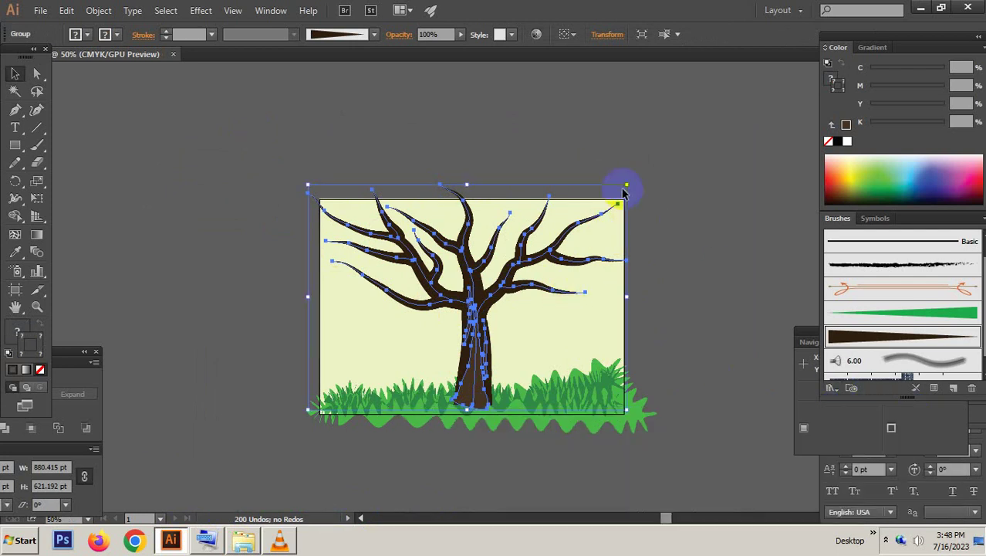
pyautogui.moveTo(628, 187); pyautogui.dragTo(605, 204)
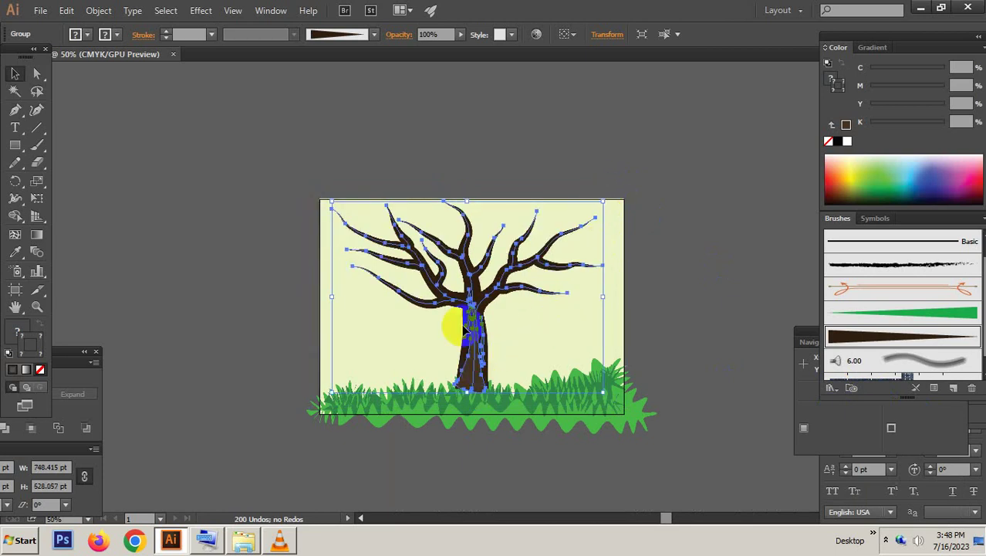
pyautogui.scroll(2, 476, 403)
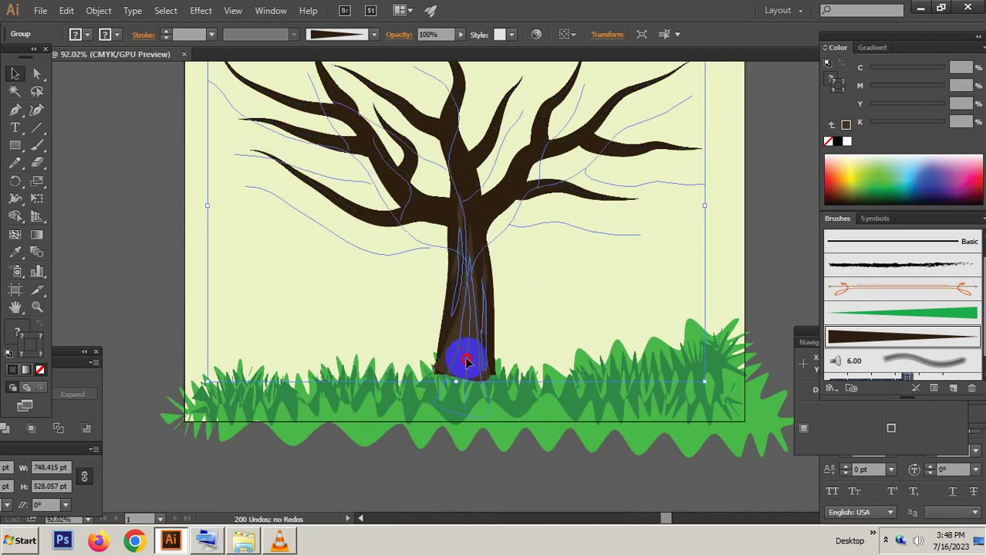
pyautogui.moveTo(505, 353); pyautogui.dragTo(467, 363)
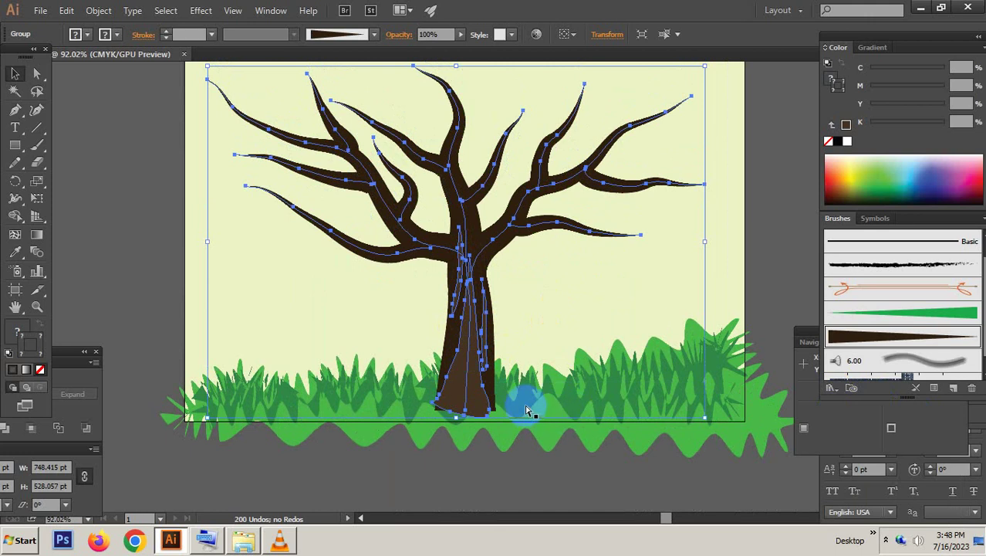
# Step: Group the grass shapes and paste the tree back behind the grass
pyautogui.press('Delete')
pyautogui.moveTo(725, 469); pyautogui.dragTo(561, 419)
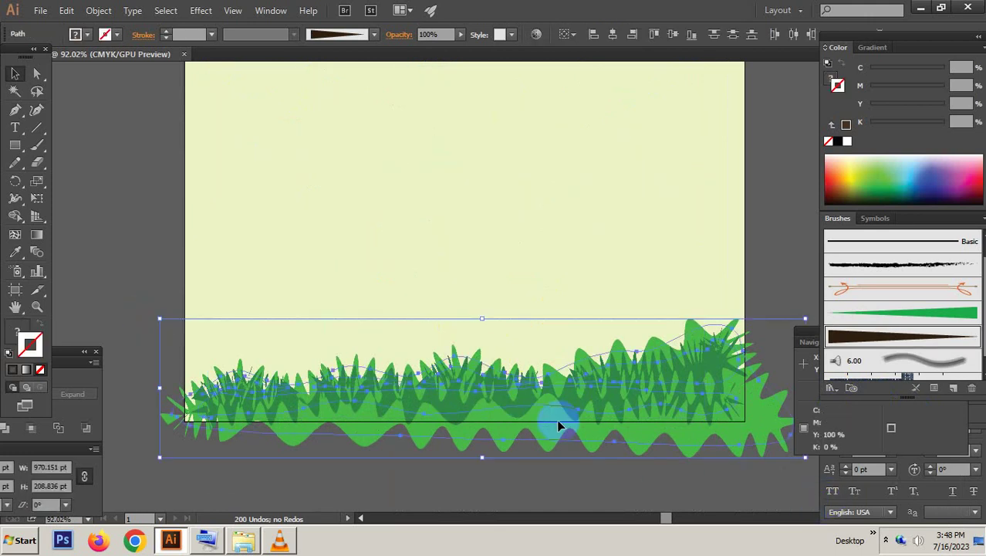
pyautogui.rightClick(559, 421)
pyautogui.click(594, 303)
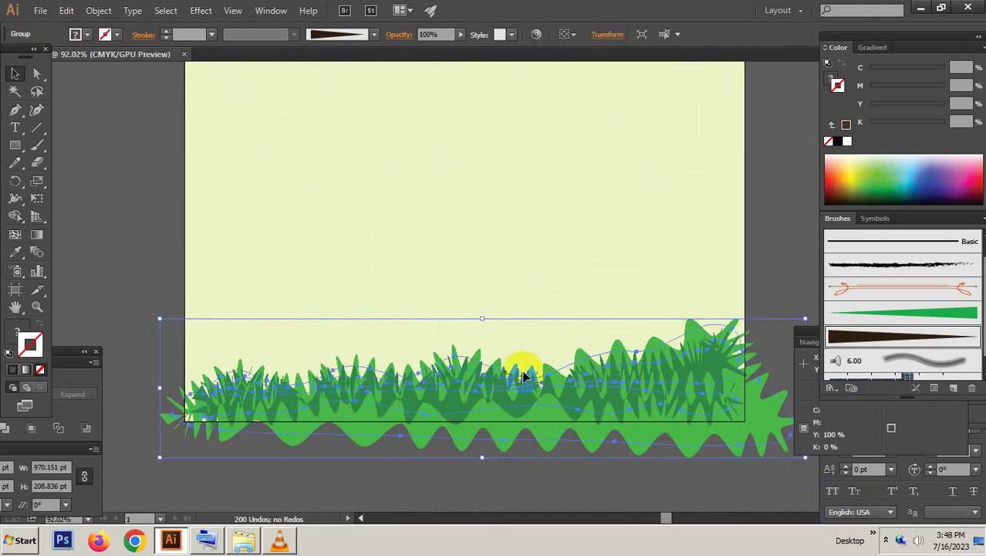
pyautogui.hotkey('ctrl', 'shift', 'b')
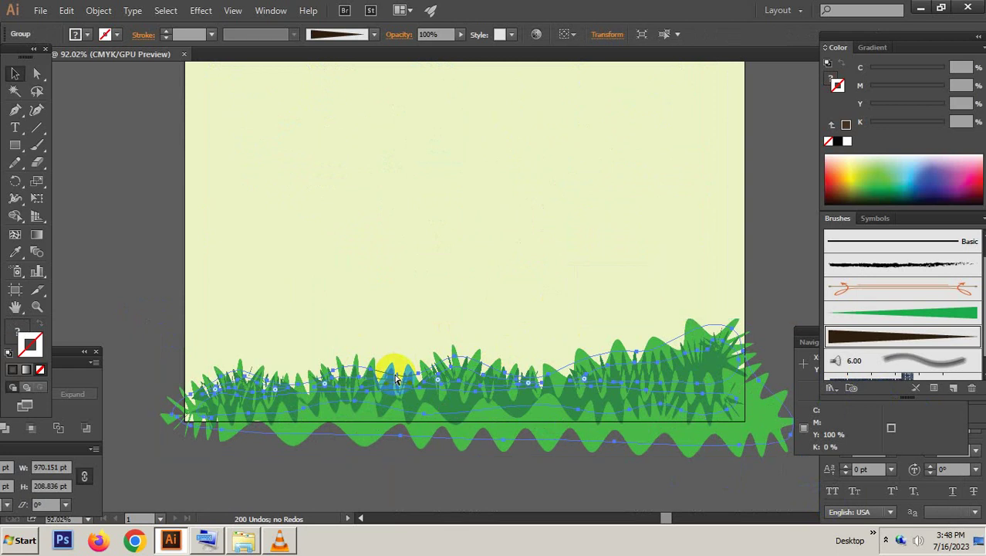
pyautogui.hotkey('ctrl', 'alt', '3')
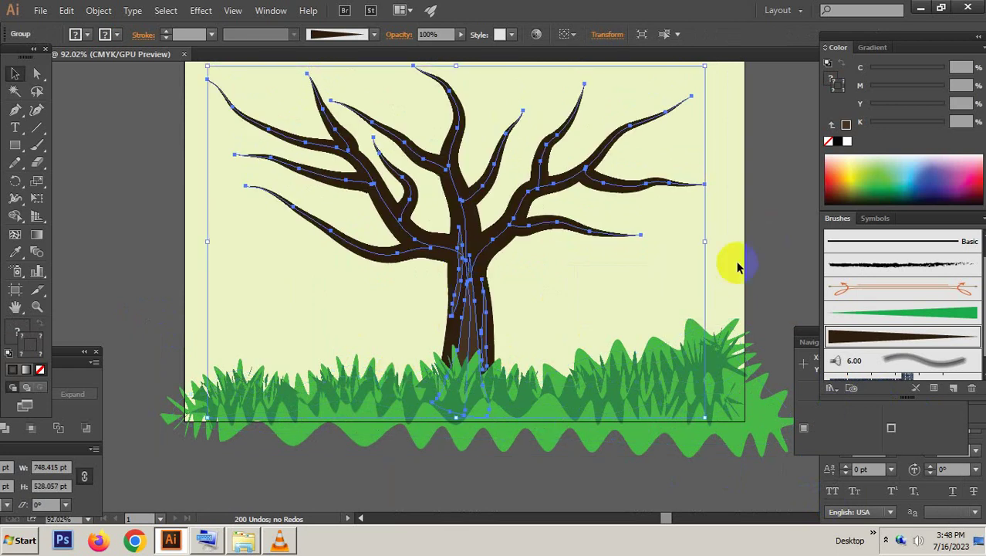
pyautogui.click(737, 266)
pyautogui.scroll(-1, 463, 301)
# Step: Draw a brown 94.188 pt circle in the sky right of the tree's branches
pyautogui.hscroll(3, 494, 309)
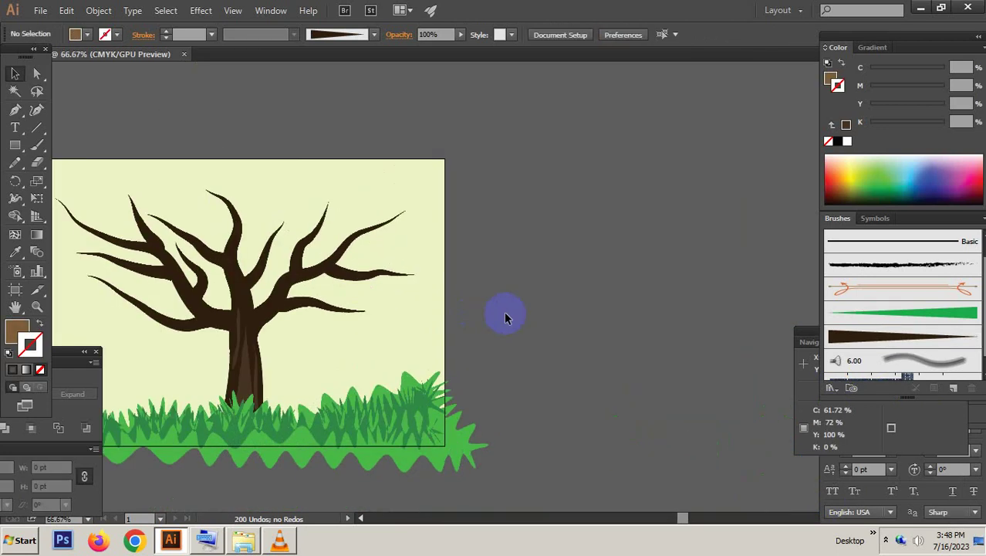
pyautogui.scroll(2, 416, 313)
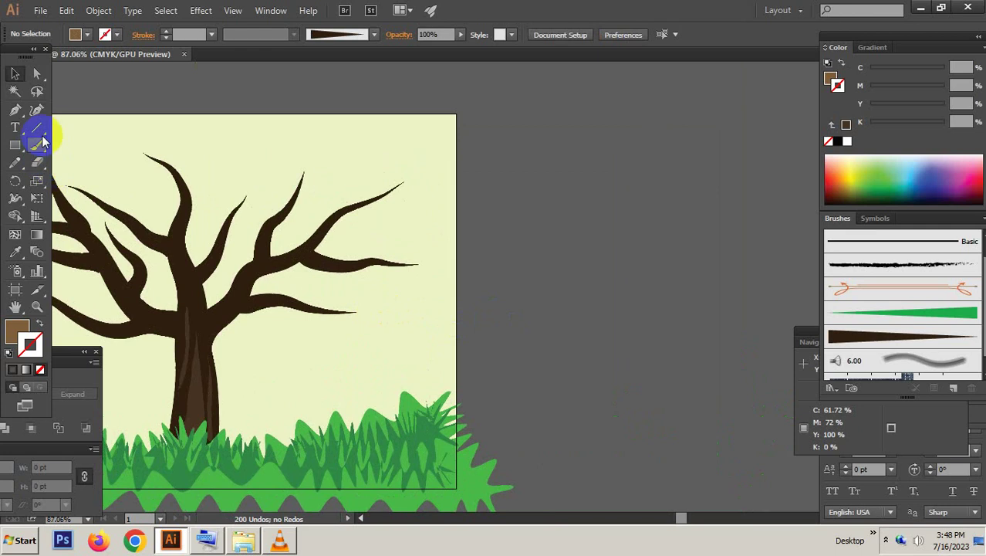
pyautogui.moveTo(17, 144); pyautogui.dragTo(61, 185)
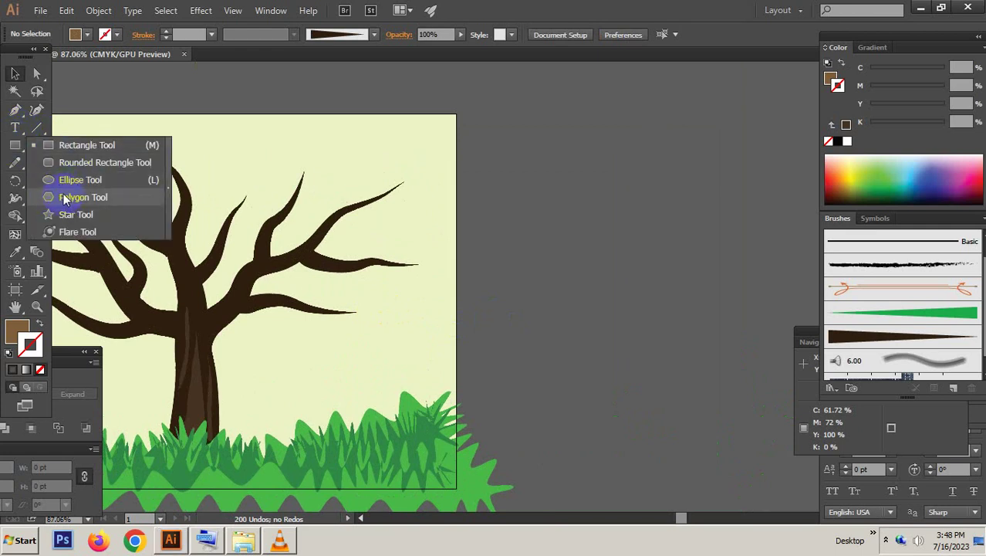
pyautogui.click(60, 180)
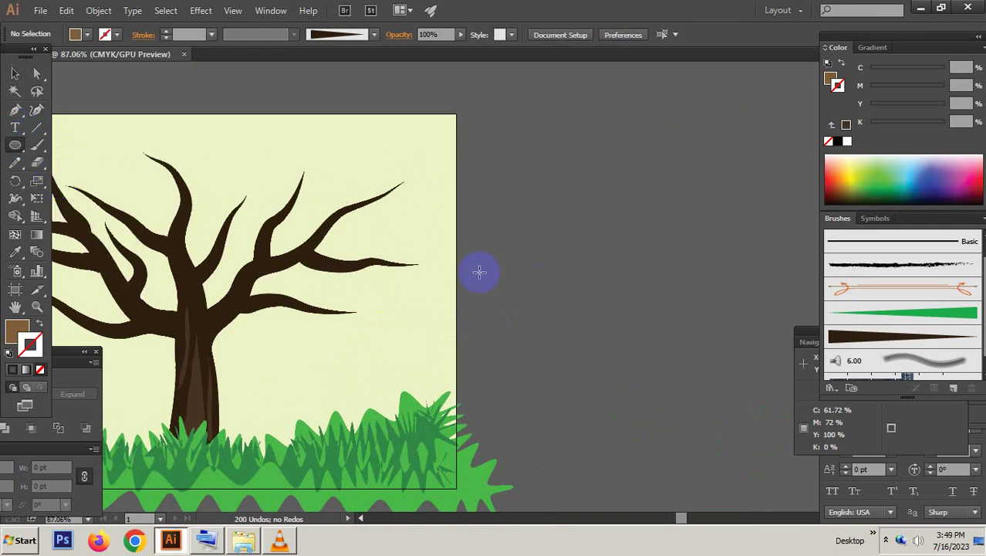
pyautogui.moveTo(424, 348); pyautogui.dragTo(424, 348)
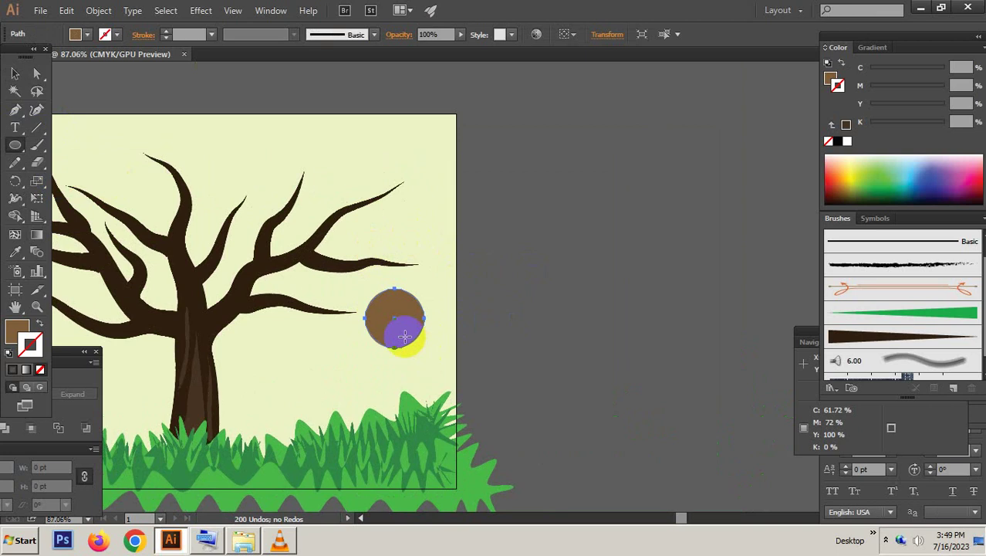
pyautogui.scroll(7, 452, 317)
# Step: Copy the brown circle to the clipboard
pyautogui.press('v')
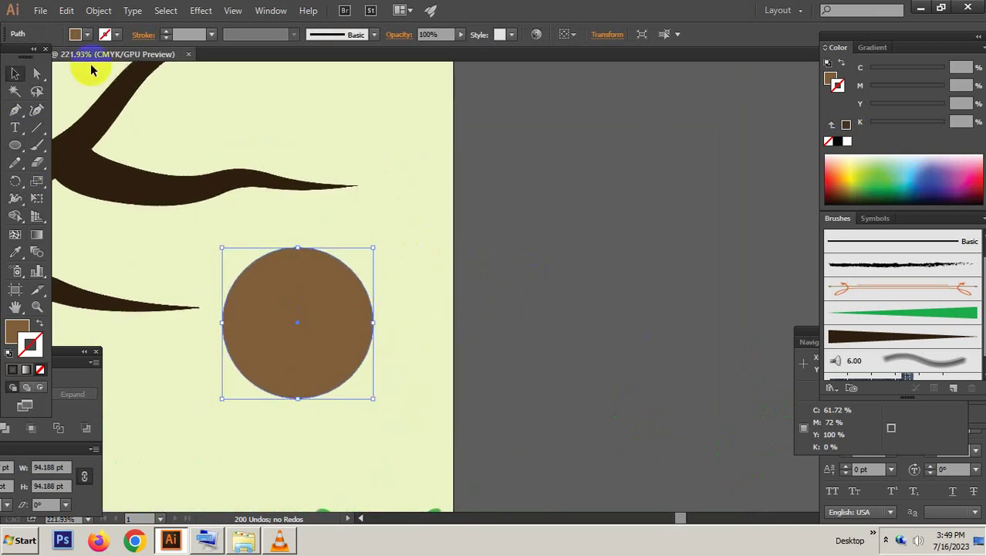
pyautogui.click(94, 11)
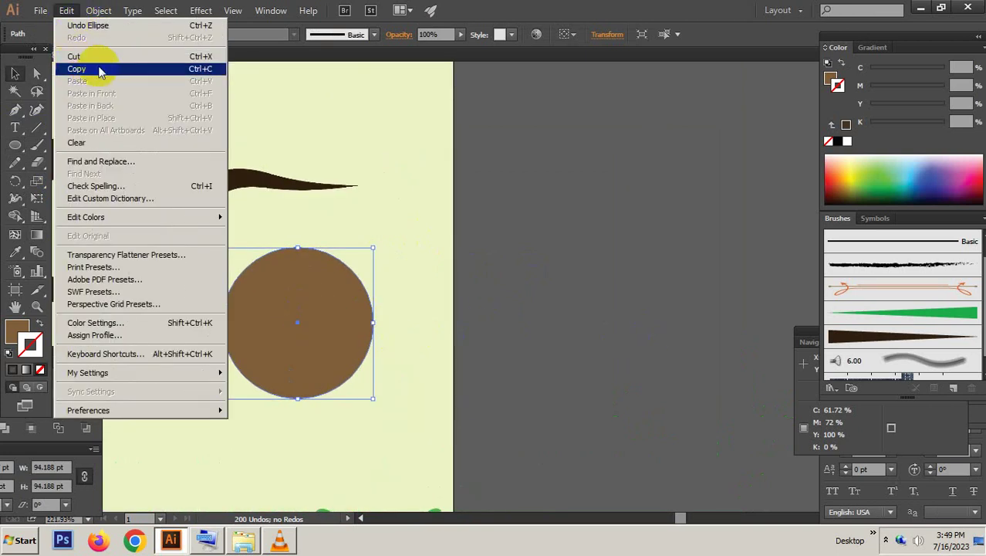
pyautogui.click(103, 69)
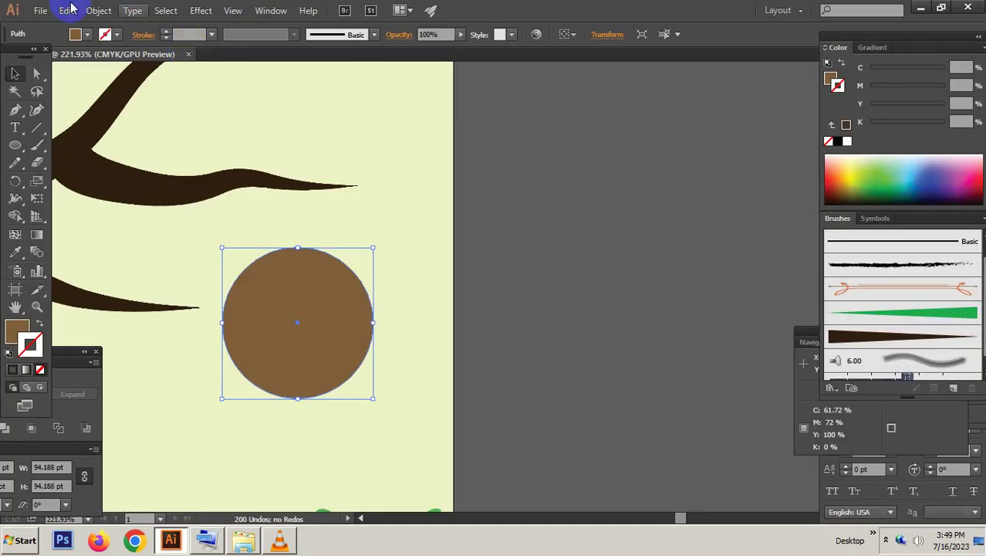
pyautogui.click(68, 10)
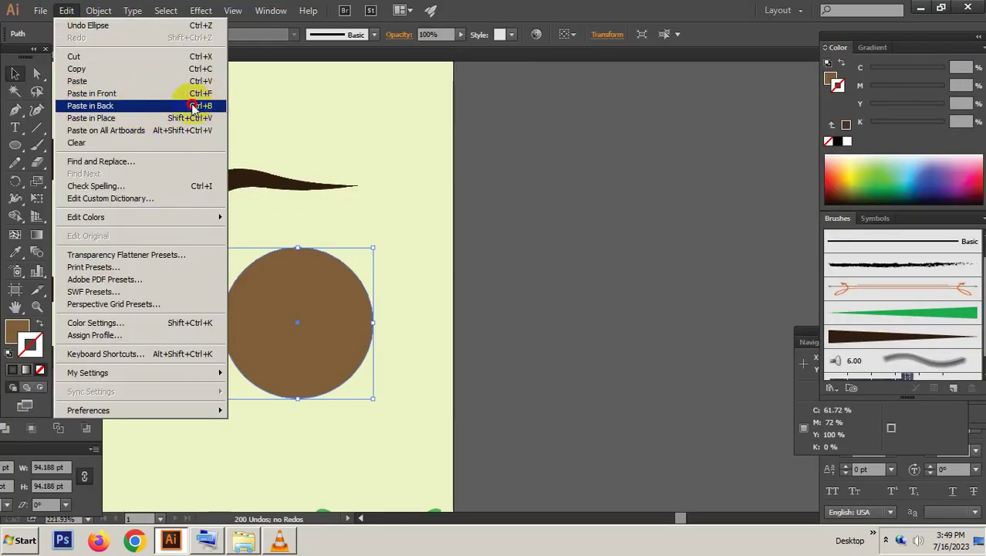
# Step: Paste a copy behind the circle and shift it right so the two overlap
pyautogui.click(193, 105)
pyautogui.moveTo(326, 315); pyautogui.dragTo(455, 319)
pyautogui.click(383, 309)
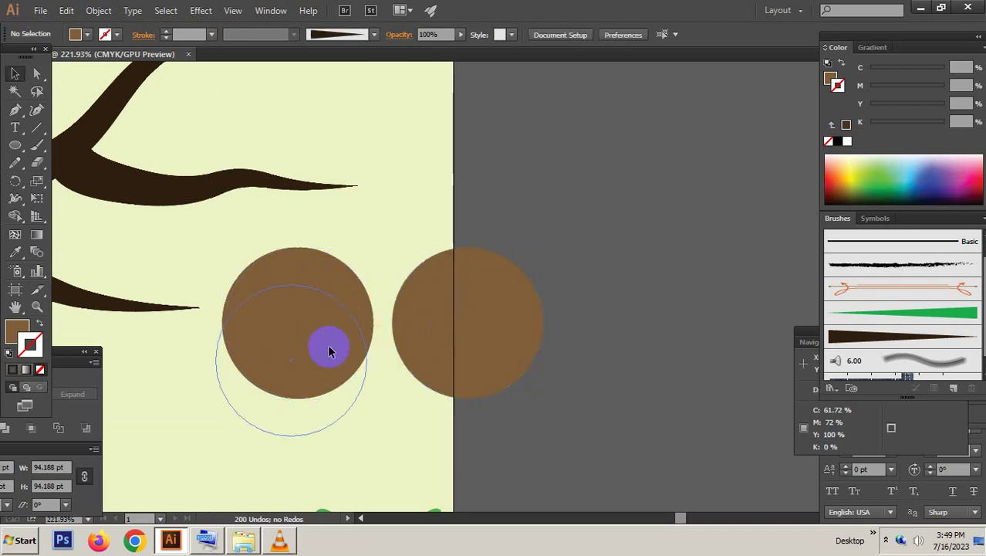
pyautogui.moveTo(328, 351)
pyautogui.mouseDown()
pyautogui.moveTo(321, 330)
pyautogui.moveTo(445, 331)
pyautogui.mouseUp()
pyautogui.hotkey('ctrl', 'z')
pyautogui.hotkey('ctrl', 'z')
# Step: Select both overlapping brown circles together
pyautogui.click(486, 332)
pyautogui.click(390, 316)
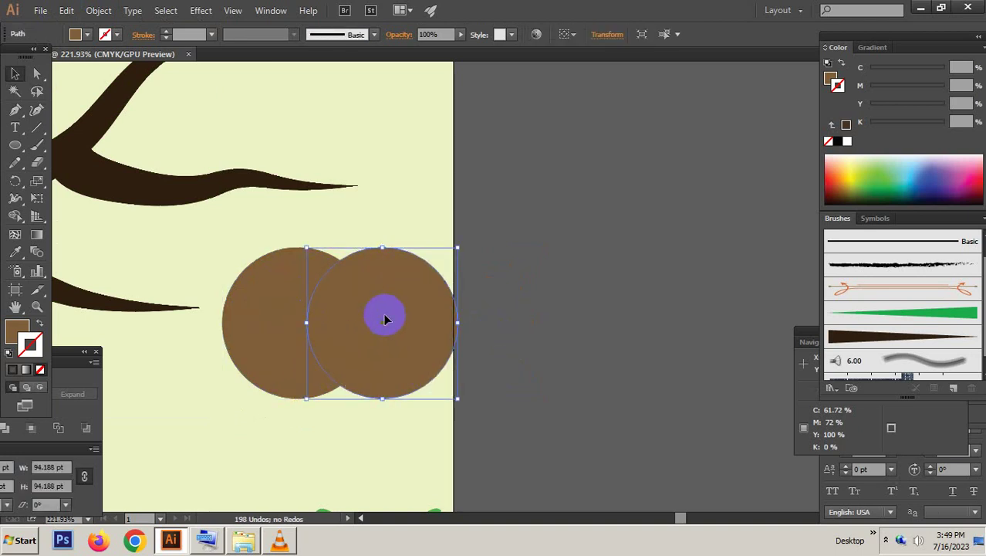
pyautogui.keyDown('shift'); pyautogui.click(249, 315); pyautogui.keyUp('shift')
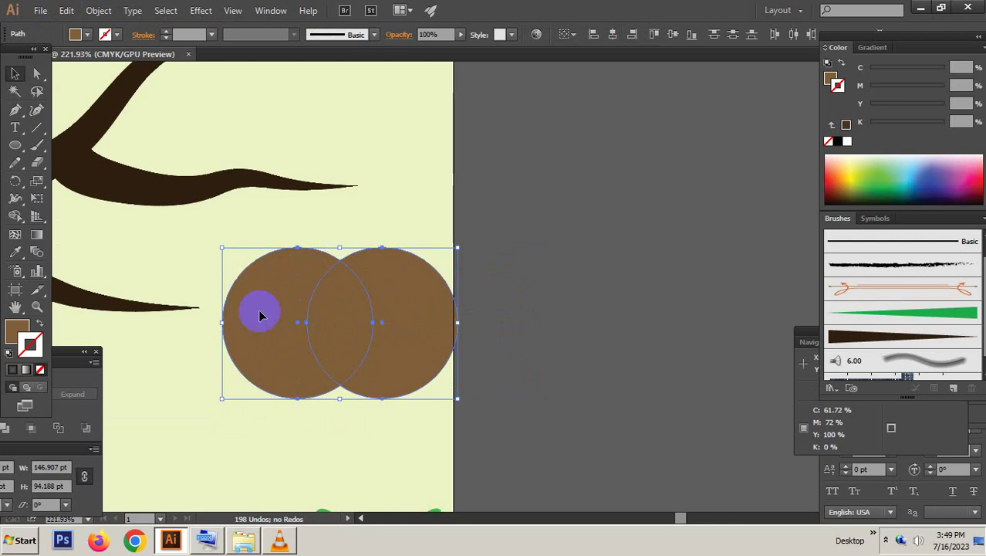
# Step: In Pathfinder, try Minus Front and Intersect on the circles, undoing each
pyautogui.click(66, 353)
pyautogui.click(68, 384)
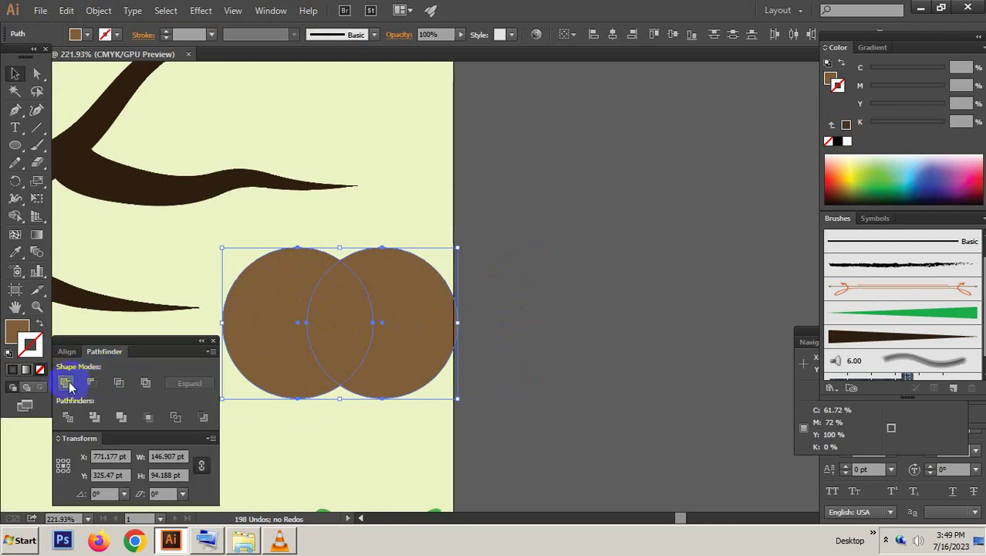
pyautogui.click(93, 381)
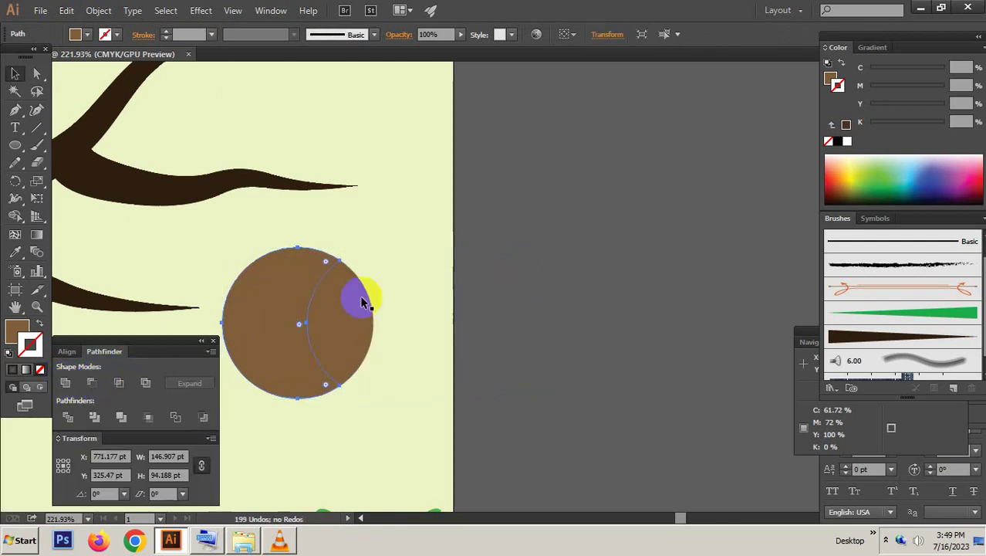
pyautogui.hotkey('ctrl', 'z')
pyautogui.click(120, 388)
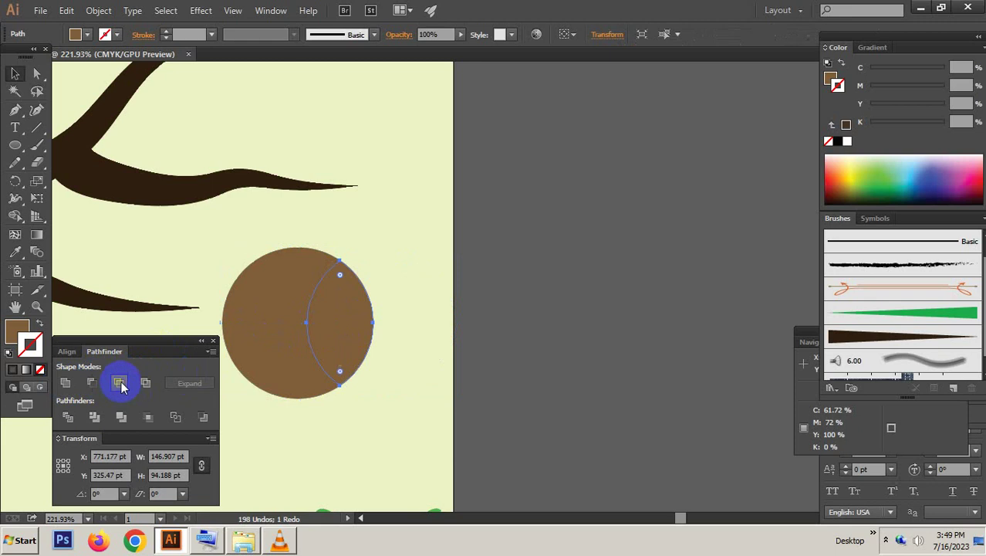
pyautogui.hotkey('ctrl', 'z')
# Step: Reselect the circles and Intersect them into a 41.469 × 78.061 pt pointed leaf
pyautogui.click(394, 331)
pyautogui.moveTo(393, 330)
pyautogui.mouseDown()
pyautogui.moveTo(314, 336)
pyautogui.moveTo(391, 331)
pyautogui.mouseUp()
pyautogui.click(93, 388)
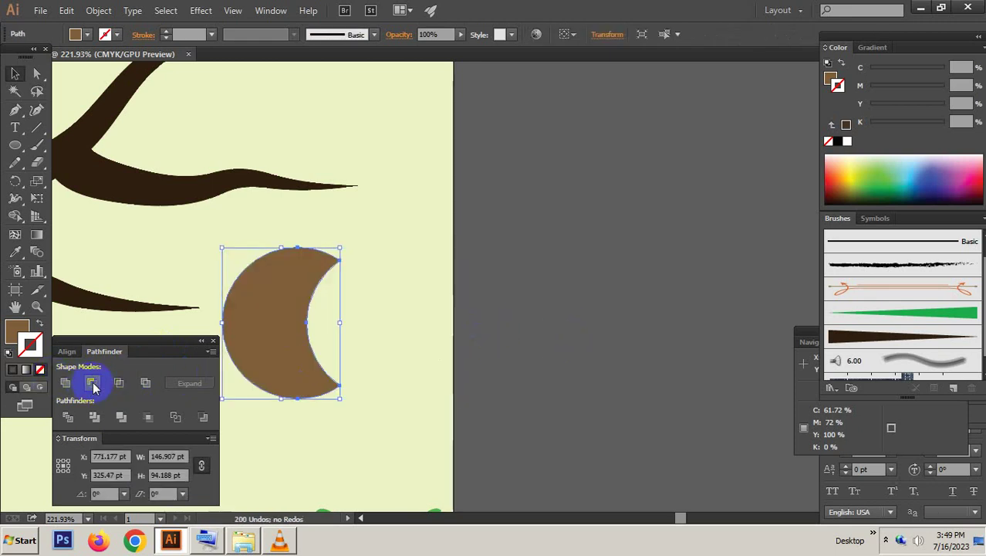
pyautogui.hotkey('ctrl', 'z')
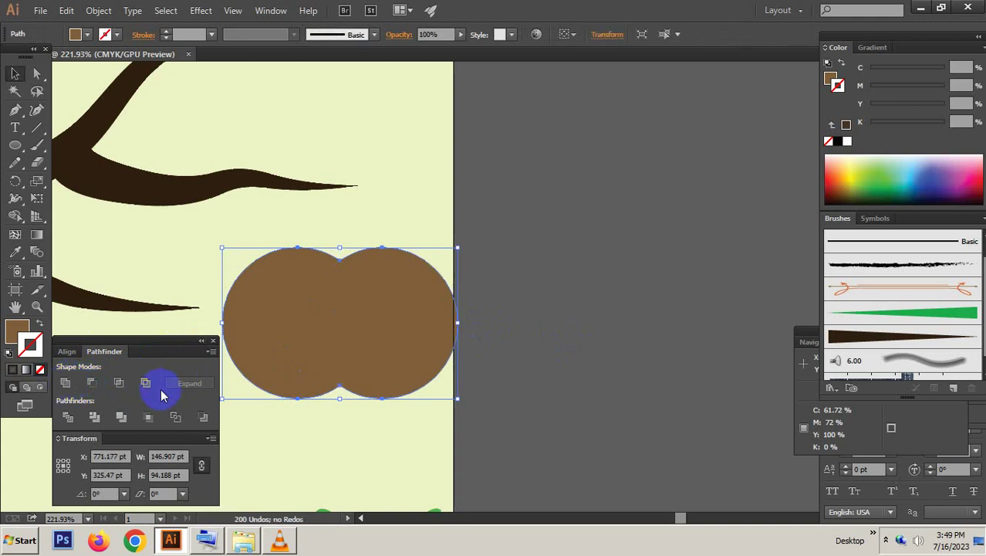
pyautogui.click(119, 383)
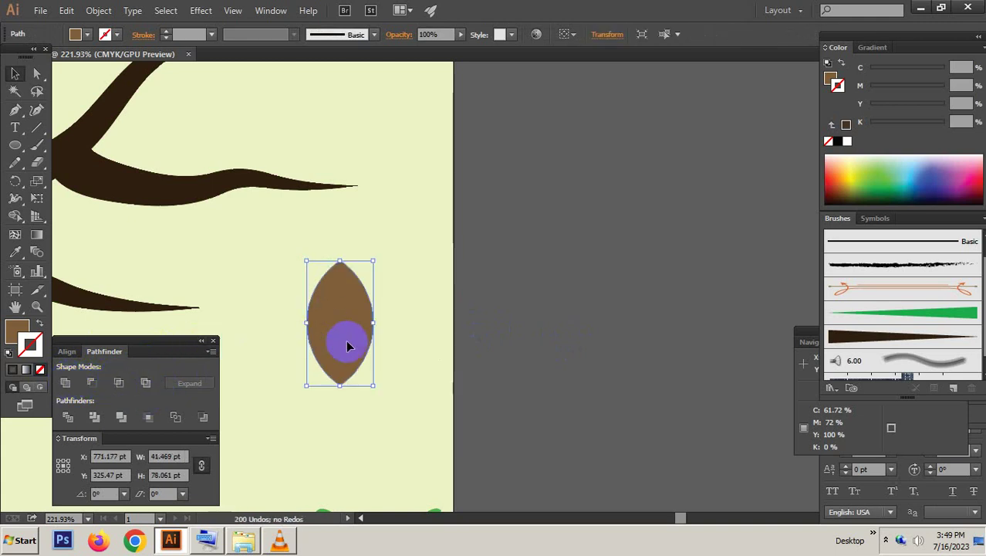
pyautogui.click(517, 363)
pyautogui.scroll(2, 463, 362)
pyautogui.hscroll(-2, 440, 363)
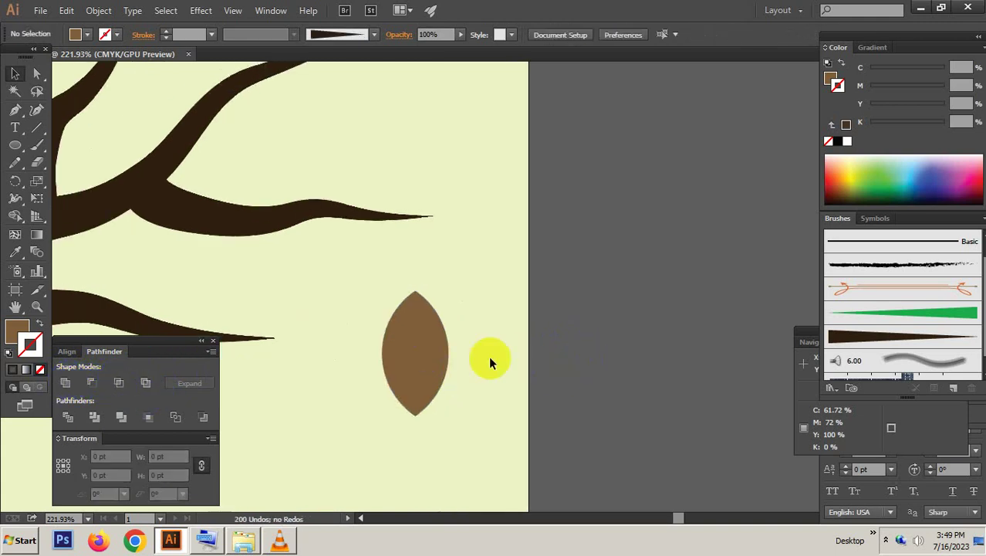
# Step: Select the leaf shape, then clear the selection
pyautogui.click(416, 353)
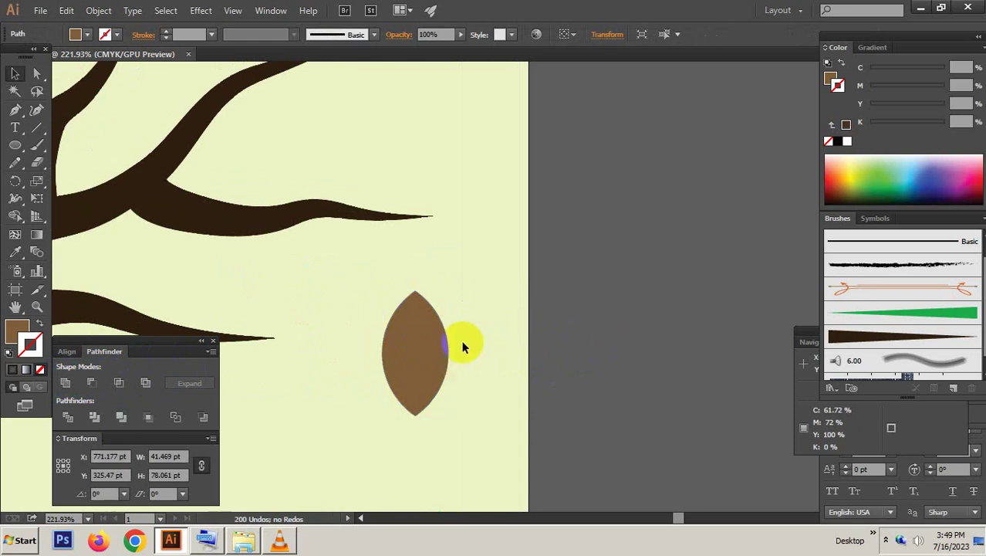
pyautogui.scroll(1, 479, 347)
pyautogui.scroll(1, 432, 332)
pyautogui.click(602, 285)
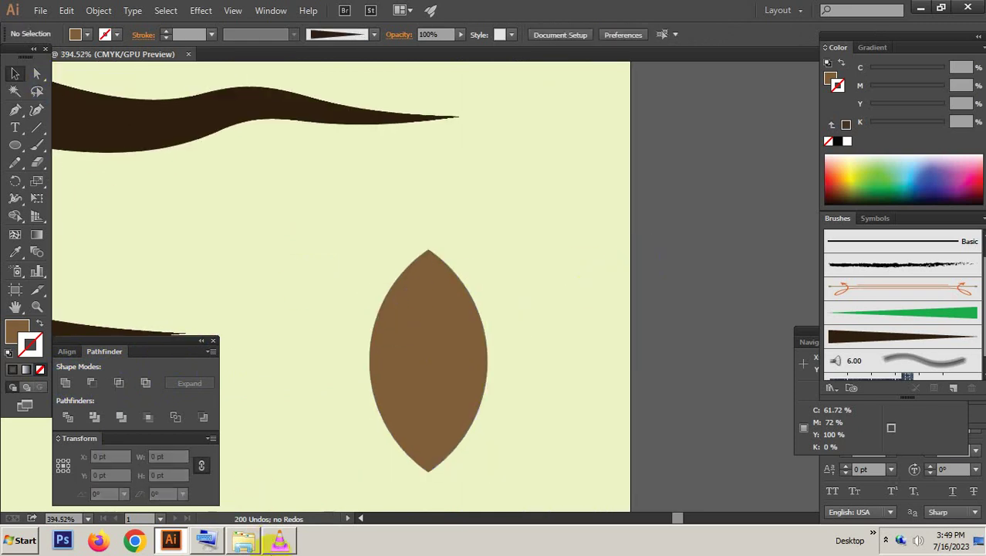
pyautogui.click(274, 544)
pyautogui.click(317, 465)
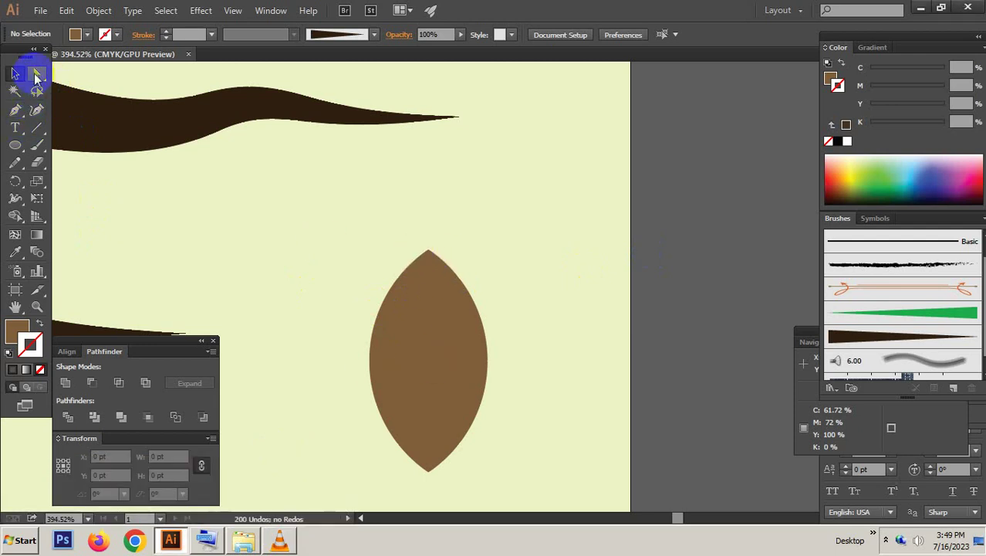
# Step: Cut the leaf at its top and bottom tip anchors into two halves
pyautogui.click(36, 75)
pyautogui.moveTo(407, 221); pyautogui.dragTo(445, 257)
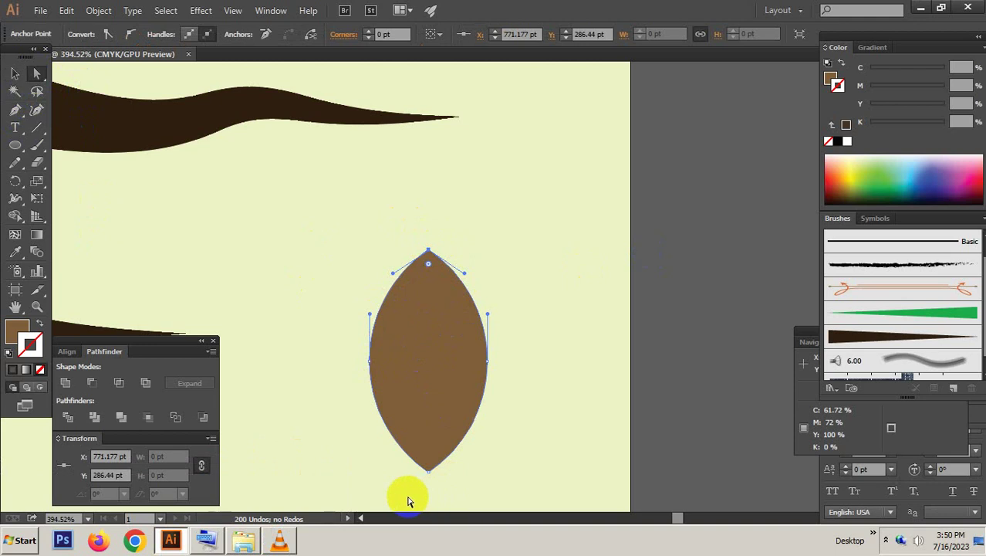
pyautogui.moveTo(409, 495); pyautogui.dragTo(446, 473)
pyautogui.click(427, 262)
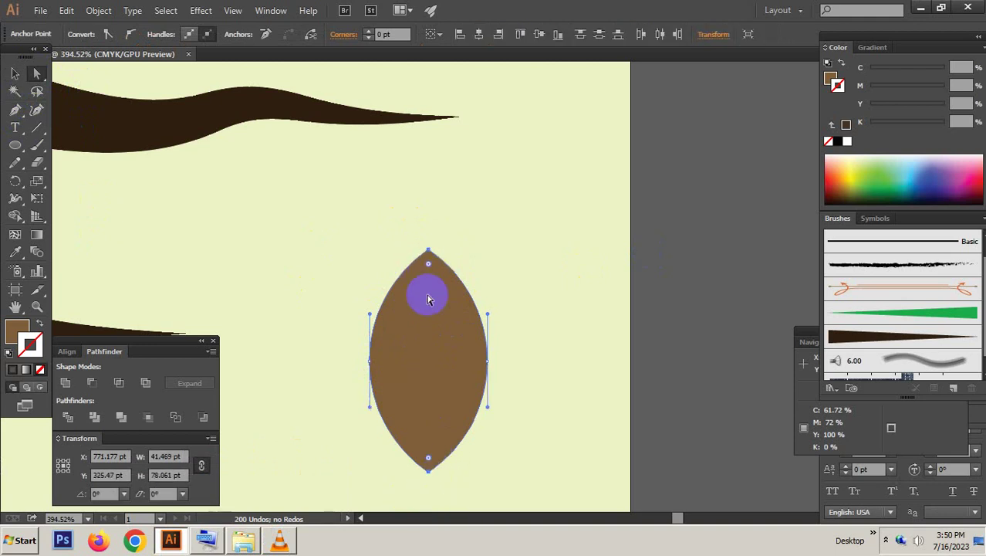
pyautogui.click(431, 463)
pyautogui.click(430, 266)
pyautogui.click(429, 457)
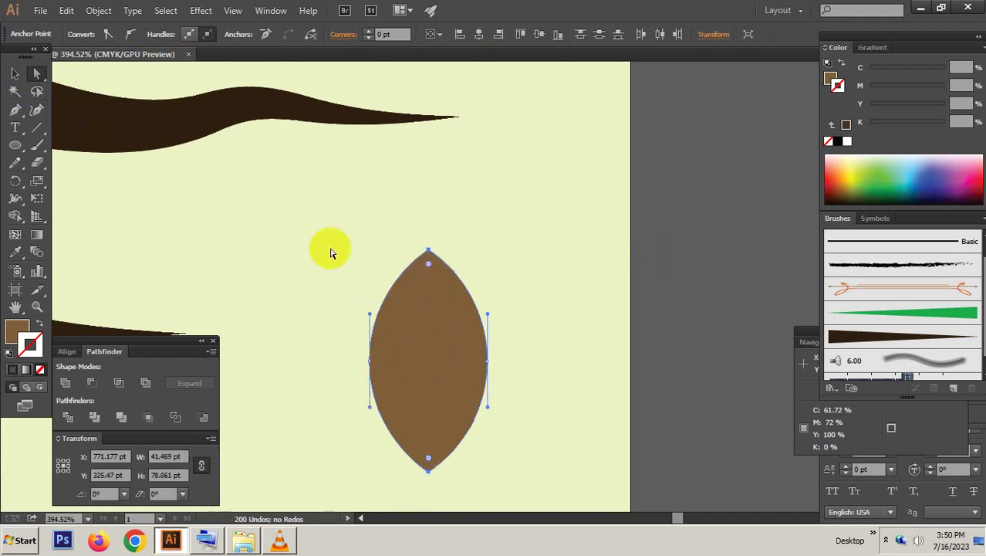
pyautogui.click(311, 37)
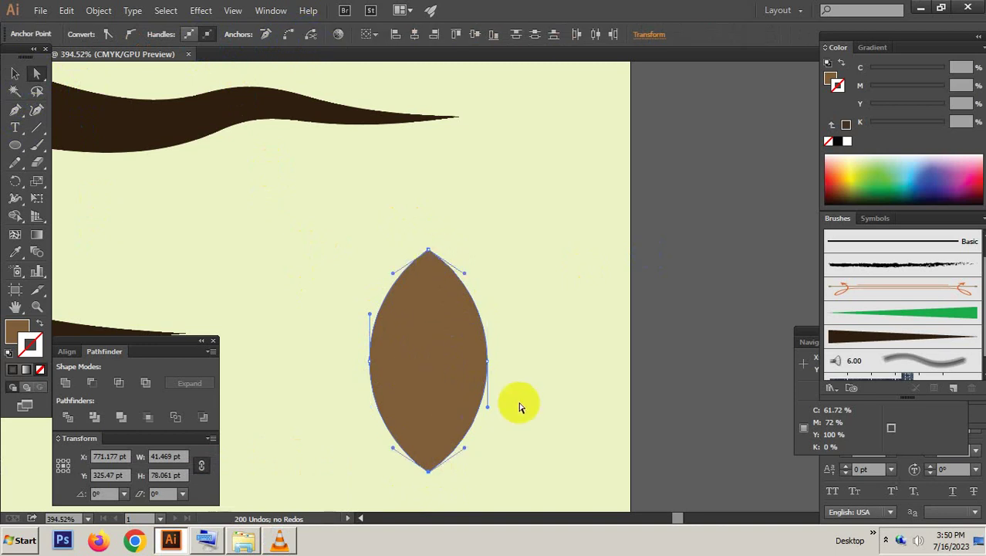
# Step: Drag the right half of the leaf off to the right
pyautogui.click(493, 386)
pyautogui.click(471, 363)
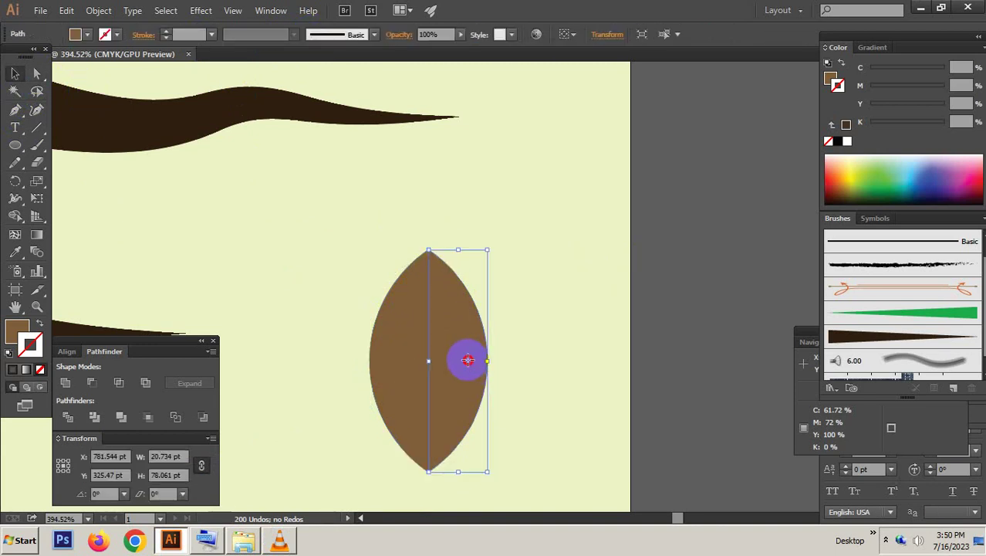
pyautogui.moveTo(469, 357); pyautogui.dragTo(540, 359)
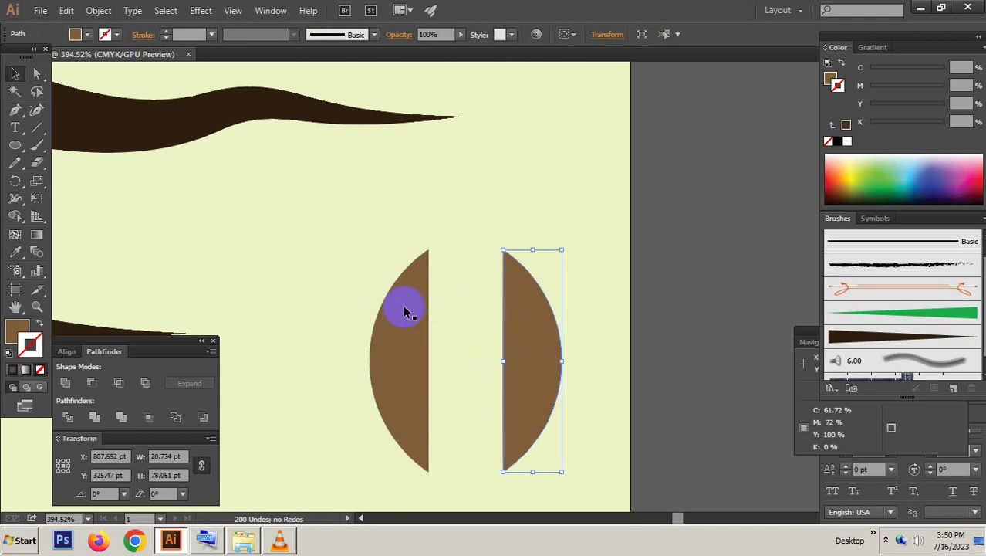
# Step: Return the right half beside the left and apply Join to the left half
pyautogui.hotkey('ctrl', 'z')
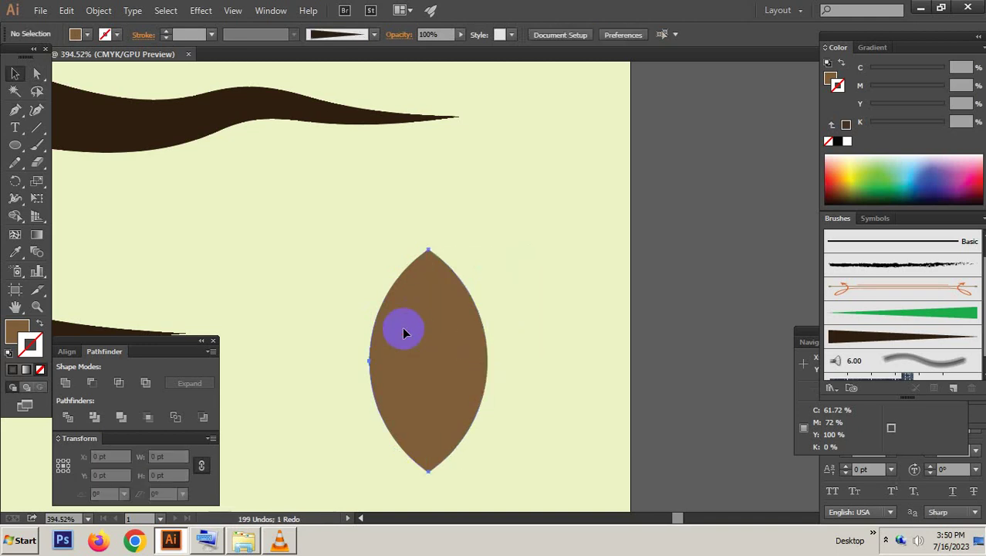
pyautogui.click(405, 339)
pyautogui.rightClick(416, 369)
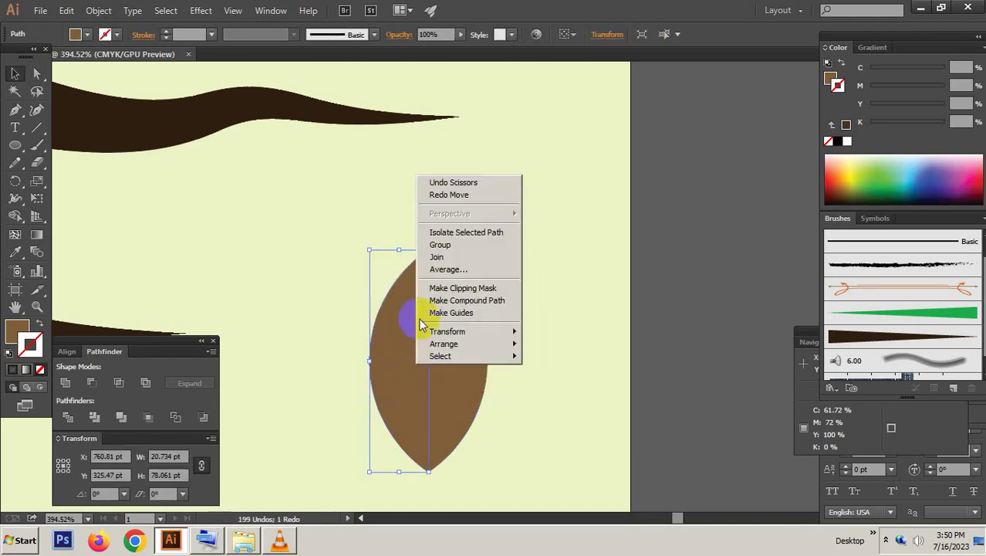
pyautogui.click(474, 260)
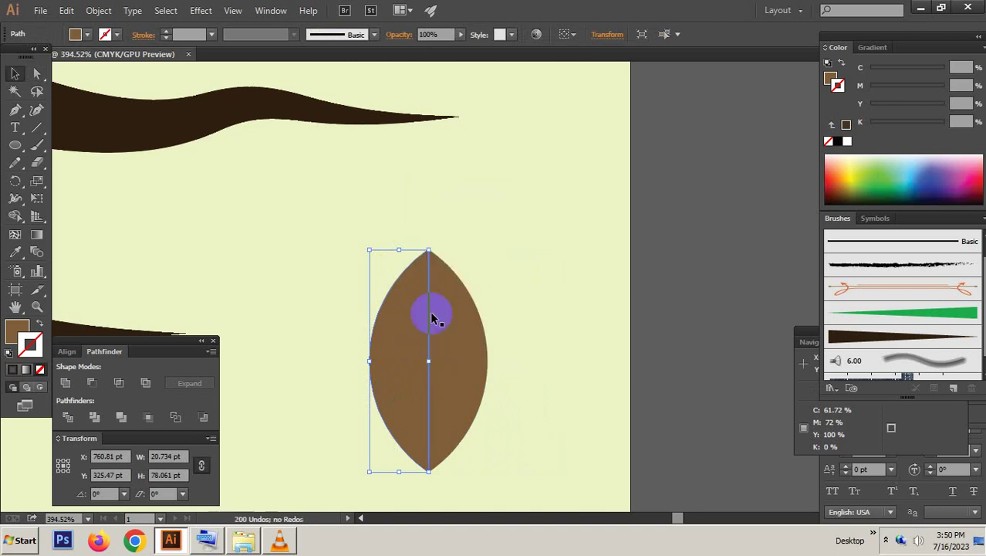
# Step: Open the right half's context menu, dismiss it, and reselect the left half
pyautogui.click(467, 375)
pyautogui.rightClick(461, 361)
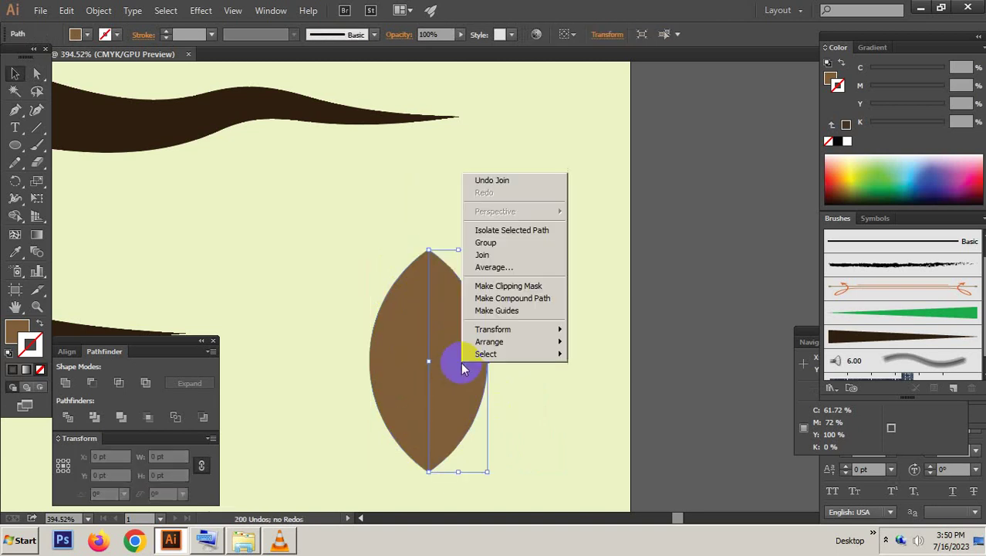
pyautogui.click(408, 293)
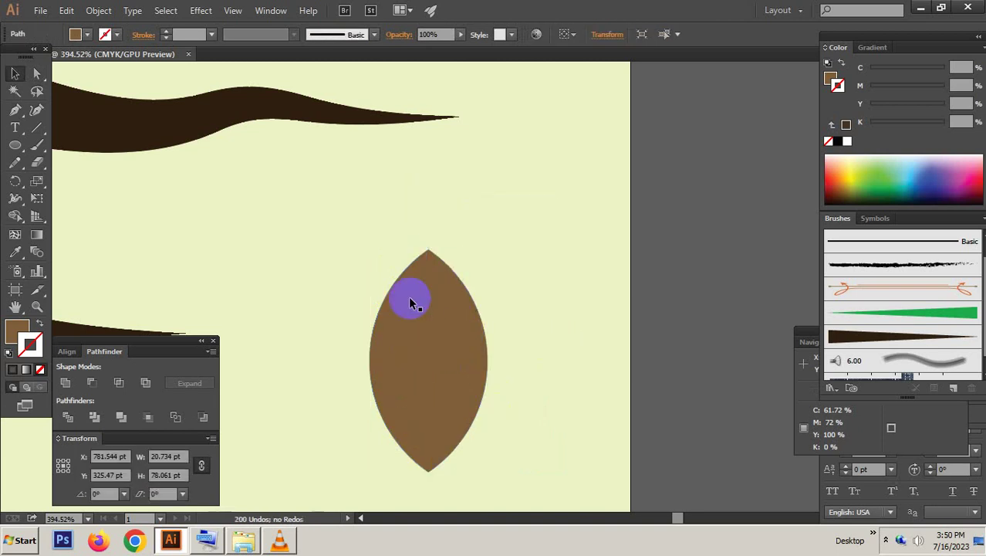
pyautogui.click(411, 341)
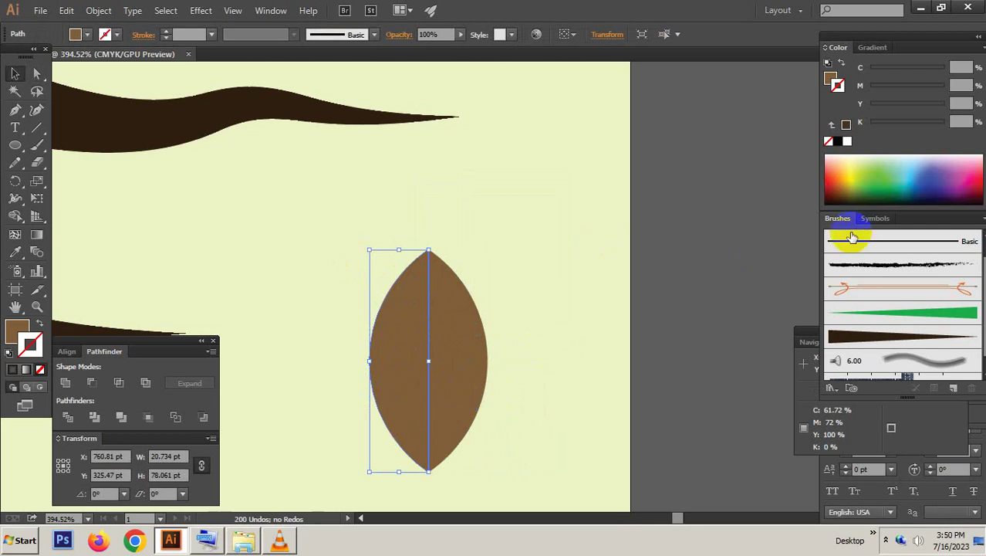
# Step: Fill the left leaf half with dark green and remove its stroke
pyautogui.click(879, 185)
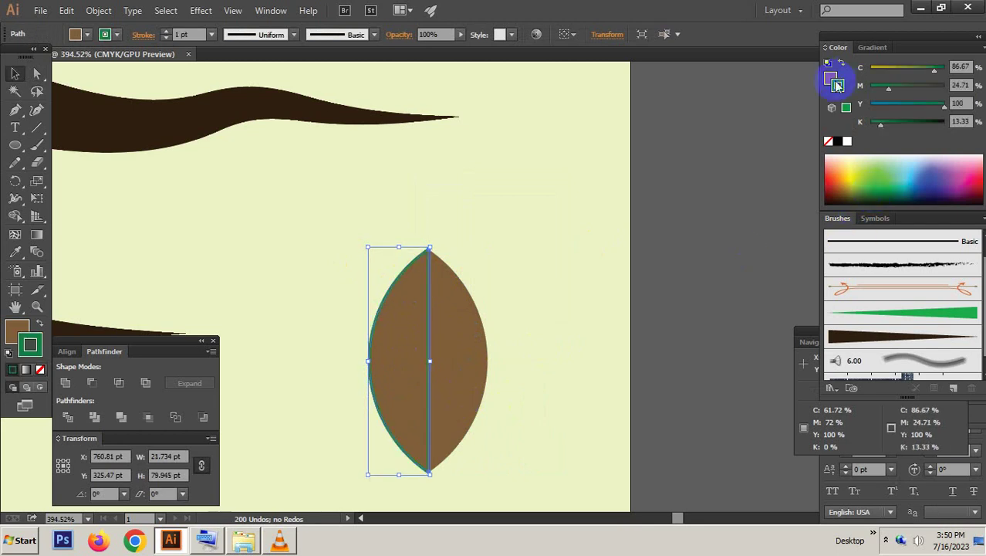
pyautogui.moveTo(838, 85); pyautogui.dragTo(831, 78)
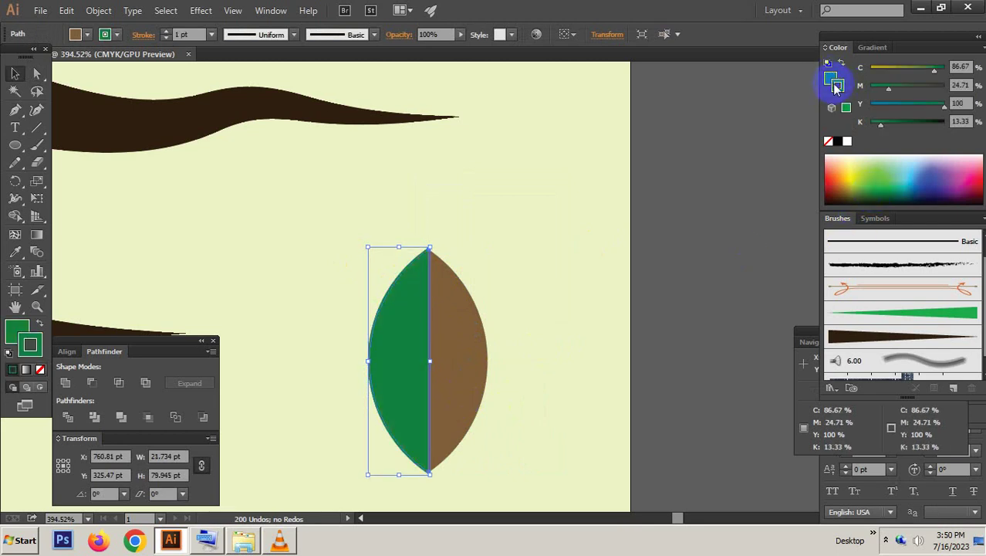
pyautogui.click(828, 142)
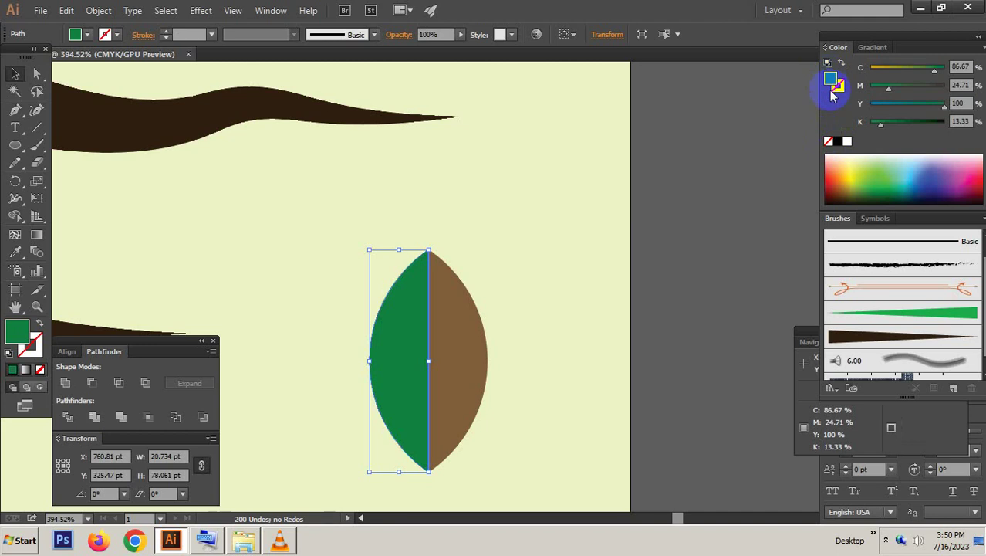
# Step: Give the left half a linear gradient from dark green to a brighter green
pyautogui.click(873, 48)
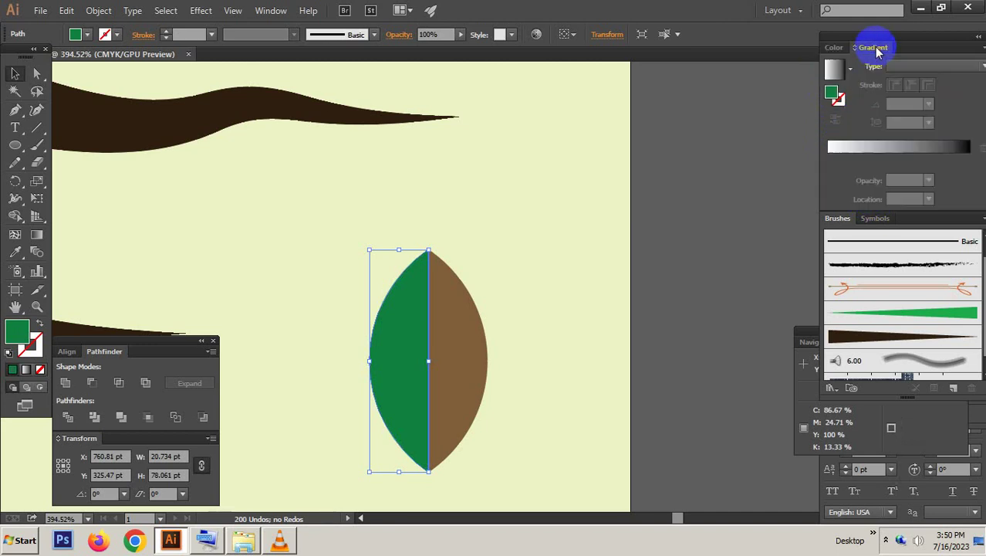
pyautogui.click(912, 151)
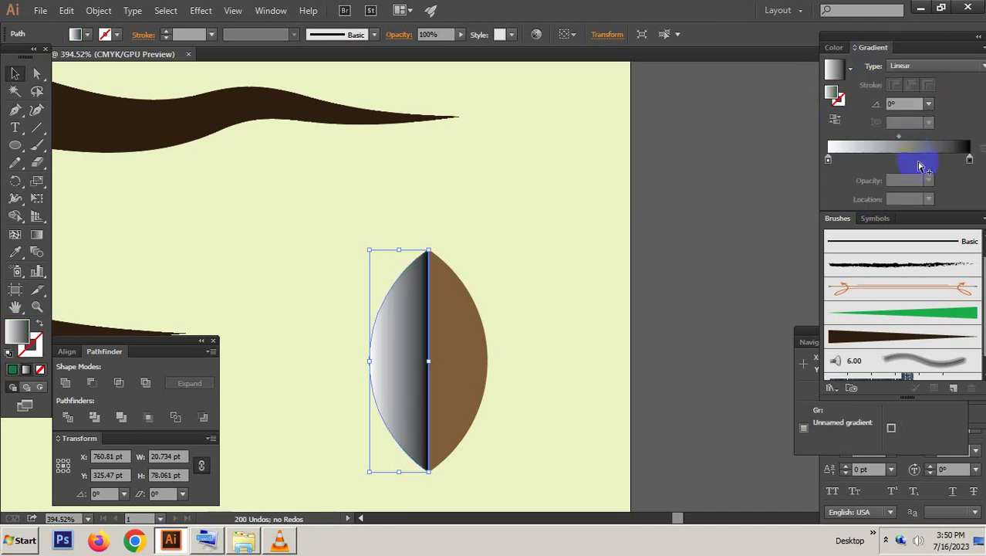
pyautogui.click(971, 159)
pyautogui.doubleClick(971, 159)
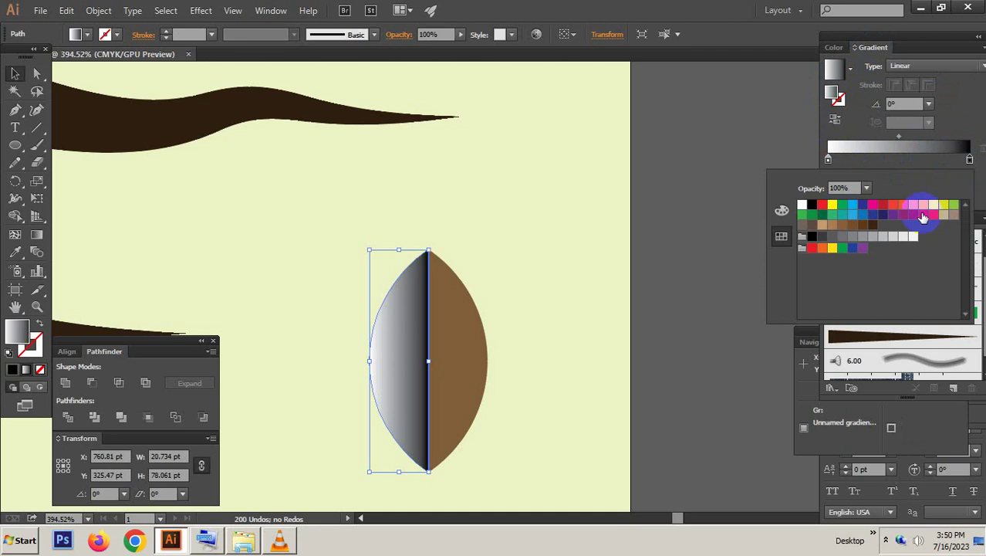
pyautogui.click(823, 215)
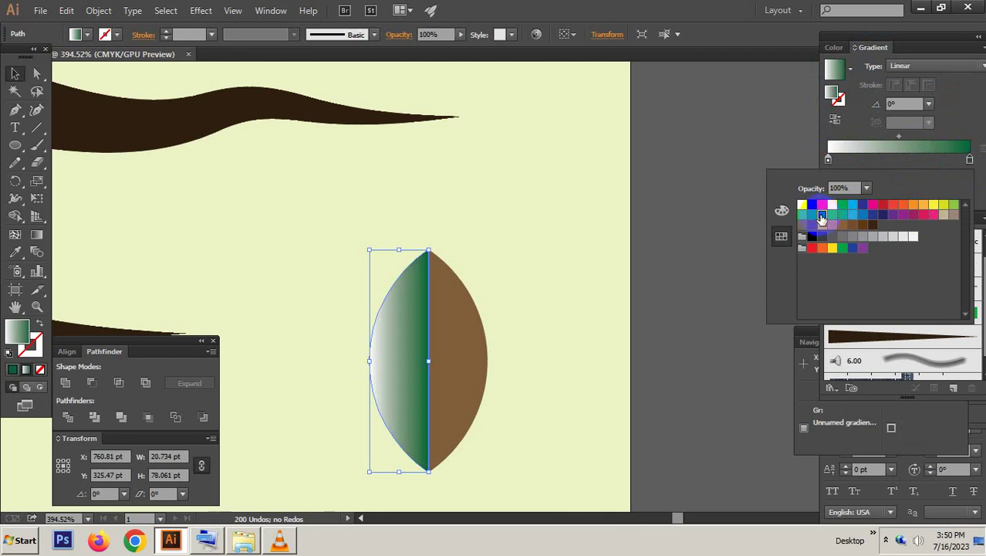
pyautogui.click(829, 160)
pyautogui.doubleClick(828, 161)
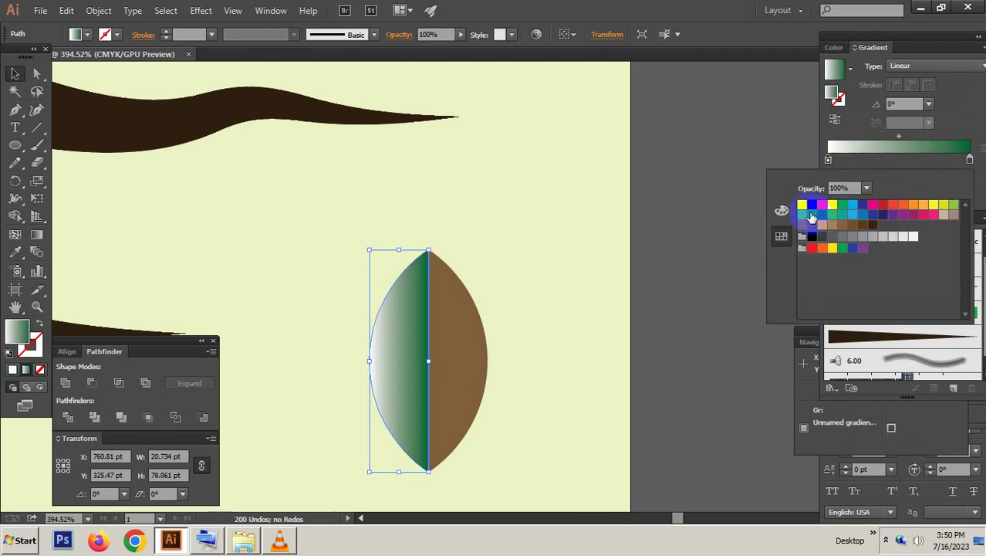
pyautogui.click(803, 215)
pyautogui.click(482, 357)
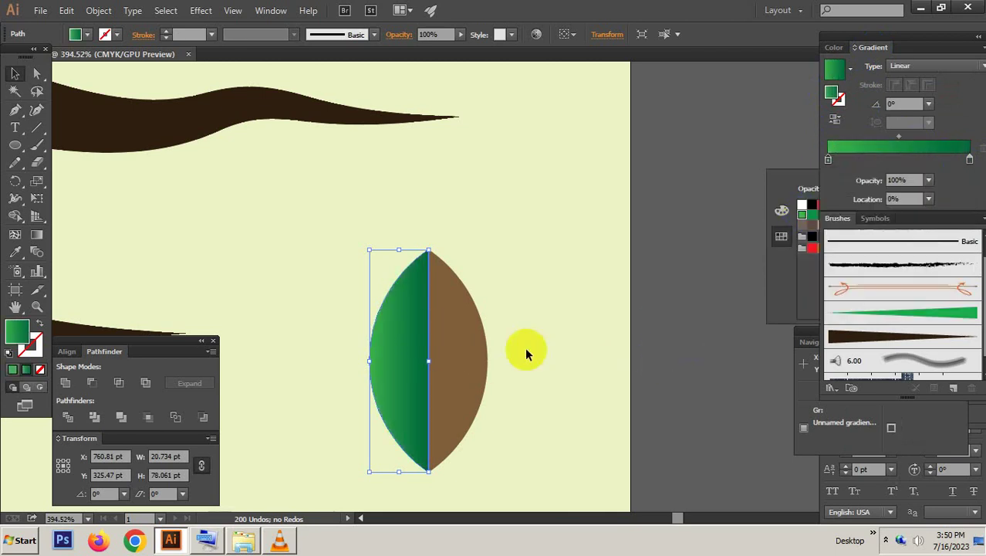
# Step: Eyedropper the green gradient onto the right leaf half, then deselect
pyautogui.click(447, 341)
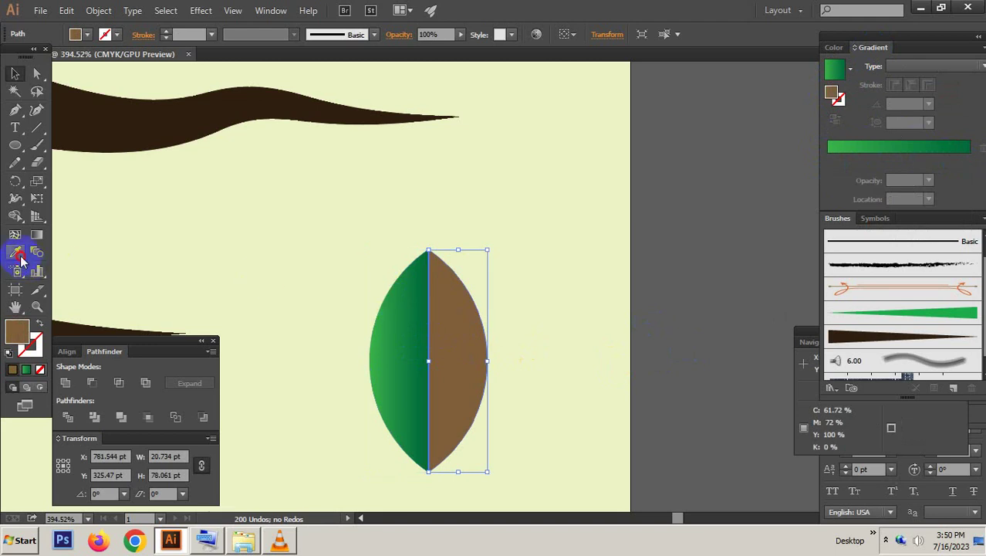
pyautogui.click(18, 254)
pyautogui.click(393, 333)
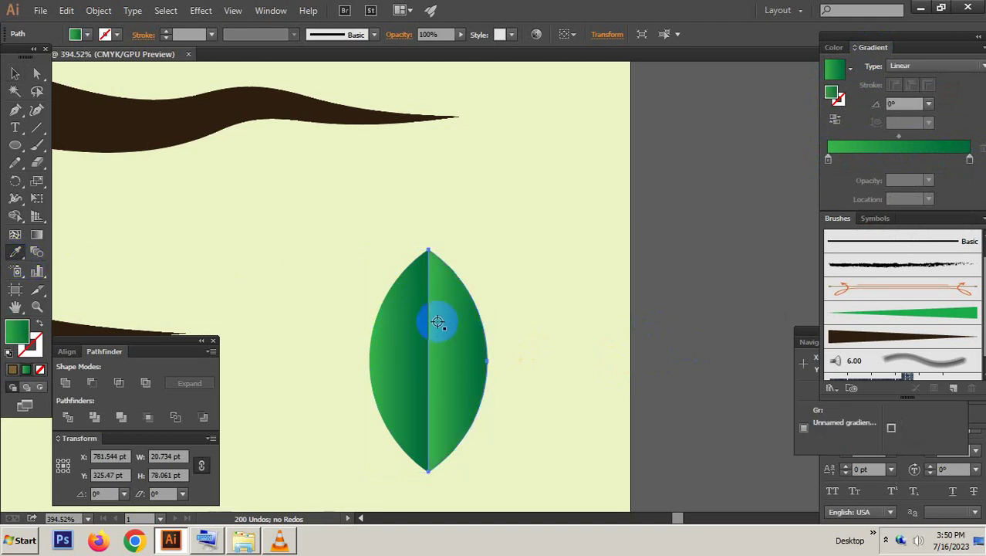
pyautogui.click(15, 72)
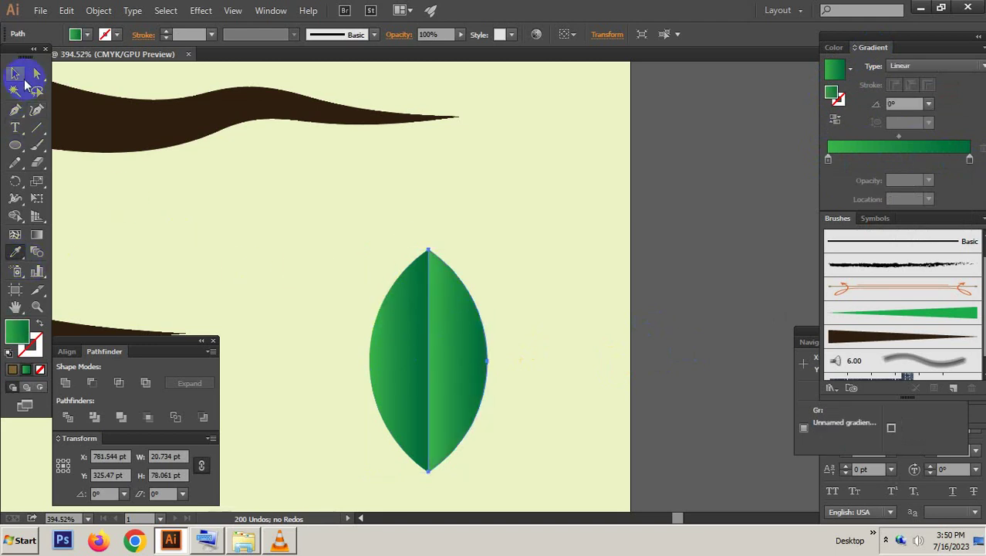
pyautogui.click(739, 331)
pyautogui.click(722, 367)
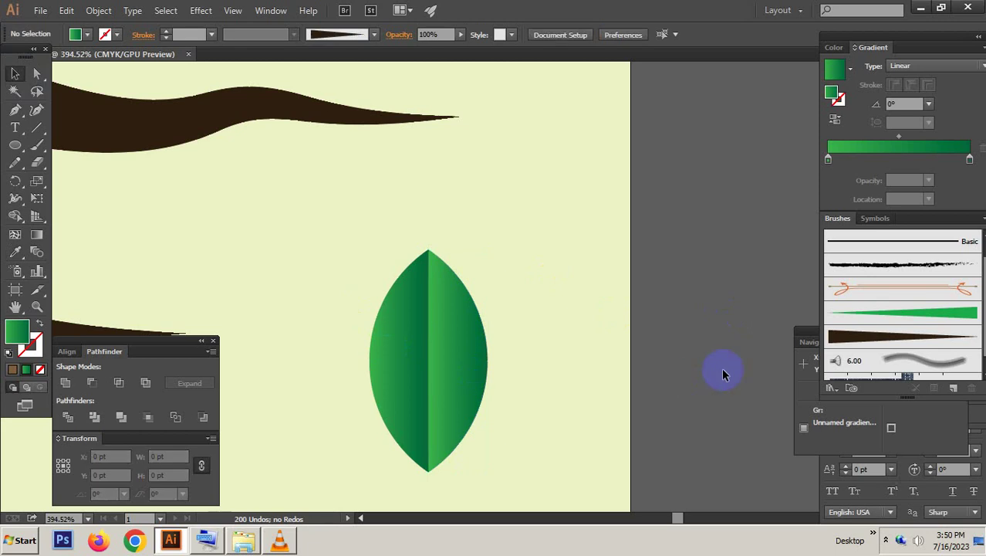
# Step: Zoom in on the leaf and draw a vertical line to its right
pyautogui.keyDown('ctrl'); pyautogui.keyDown('alt'); pyautogui.click(502, 321); pyautogui.keyUp('alt'); pyautogui.keyUp('ctrl')
pyautogui.moveTo(495, 357); pyautogui.dragTo(550, 368)
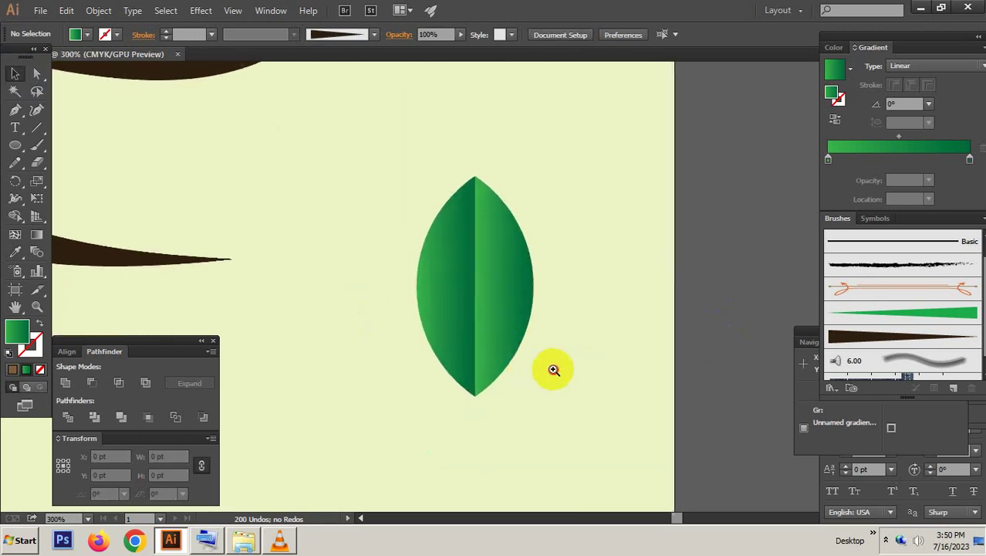
pyautogui.click(39, 132)
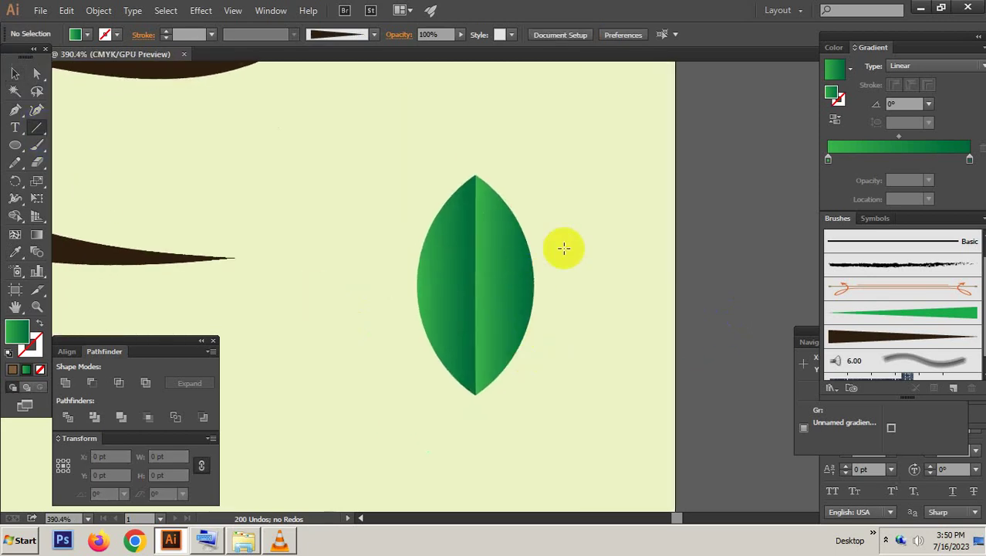
pyautogui.moveTo(581, 199); pyautogui.dragTo(606, 423)
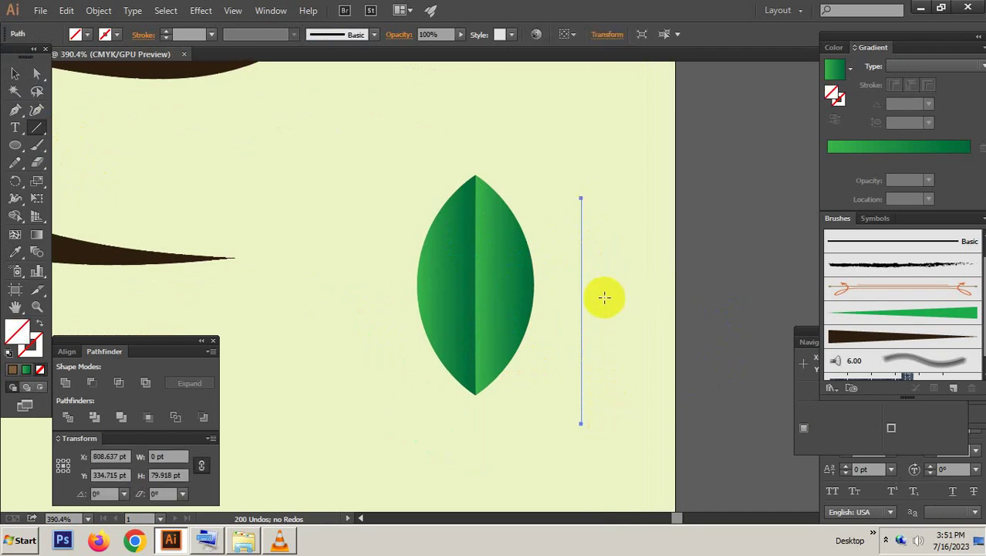
pyautogui.press('v')
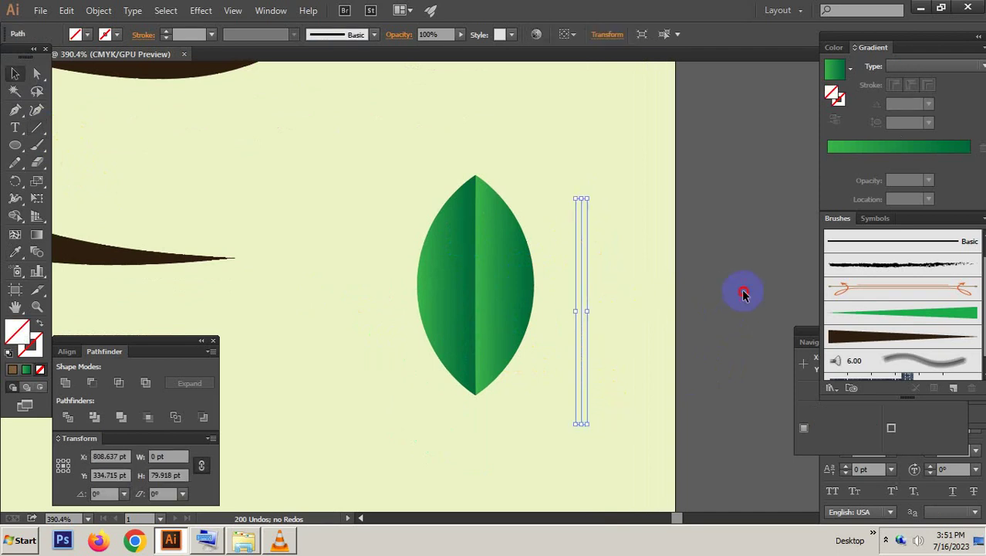
pyautogui.click(744, 288)
# Step: Zoom closer, then select and delete the stray vertical line beside the leaf
pyautogui.press('z')
pyautogui.moveTo(609, 284); pyautogui.dragTo(630, 293)
pyautogui.press('v')
pyautogui.click(582, 211)
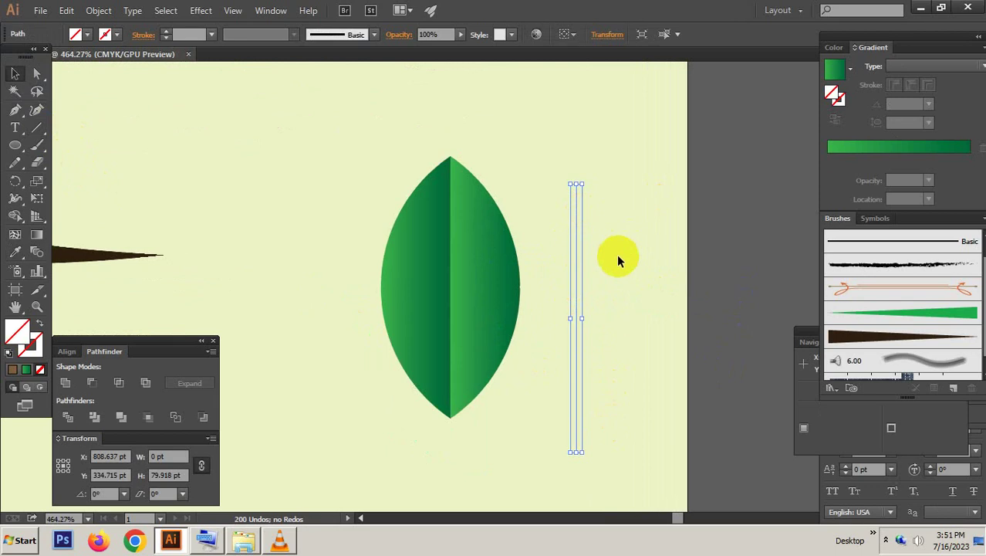
pyautogui.click(618, 274)
pyautogui.moveTo(568, 222); pyautogui.dragTo(452, 344)
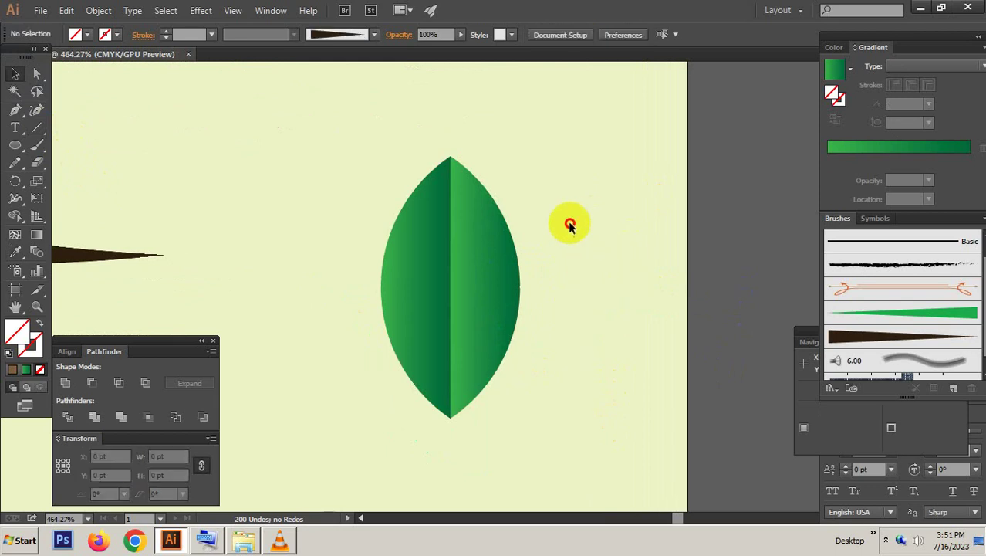
pyautogui.hotkey('ctrl', 'z')
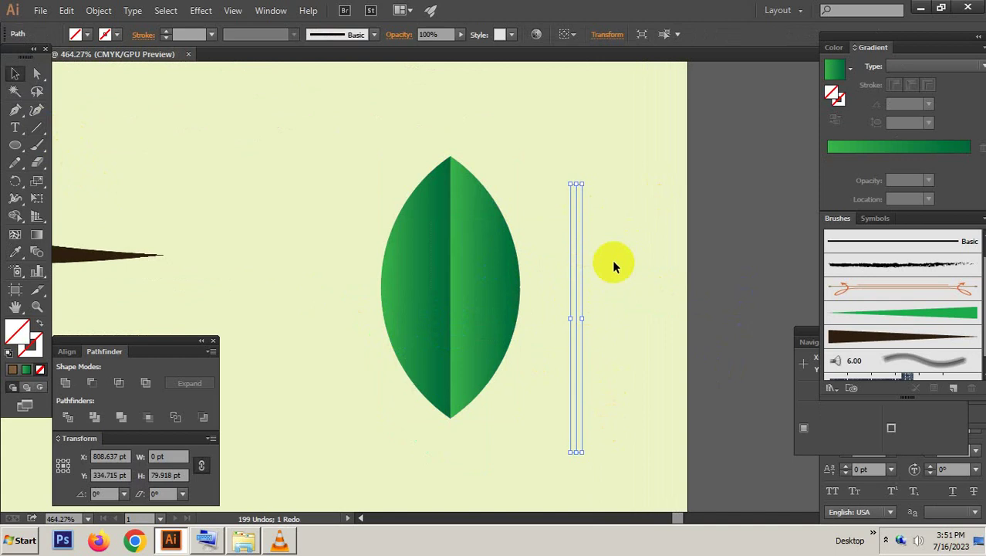
pyautogui.press('Delete')
pyautogui.scroll(1, 473, 282)
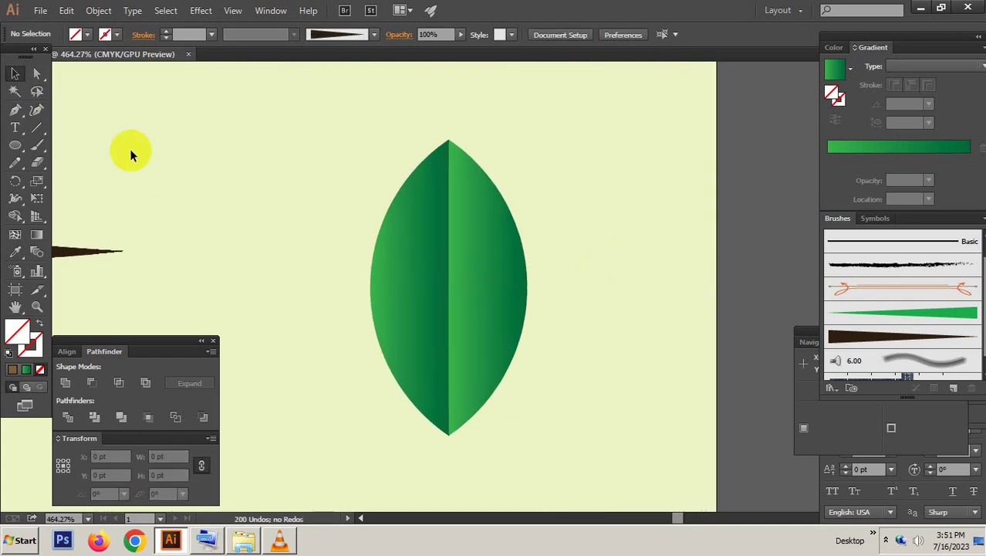
pyautogui.click(37, 127)
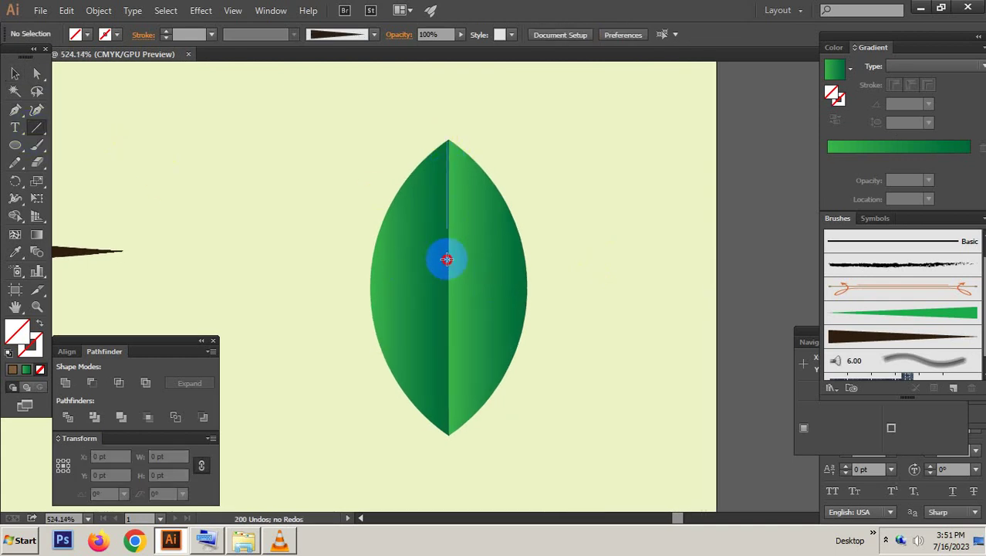
# Step: Draw a midrib line from the leaf's top tip, extending its end below the leaf tip
pyautogui.moveTo(447, 141)
pyautogui.mouseDown()
pyautogui.moveTo(465, 424)
pyautogui.moveTo(454, 424)
pyautogui.mouseUp()
pyautogui.press('v')
pyautogui.scroll(2, 572, 378)
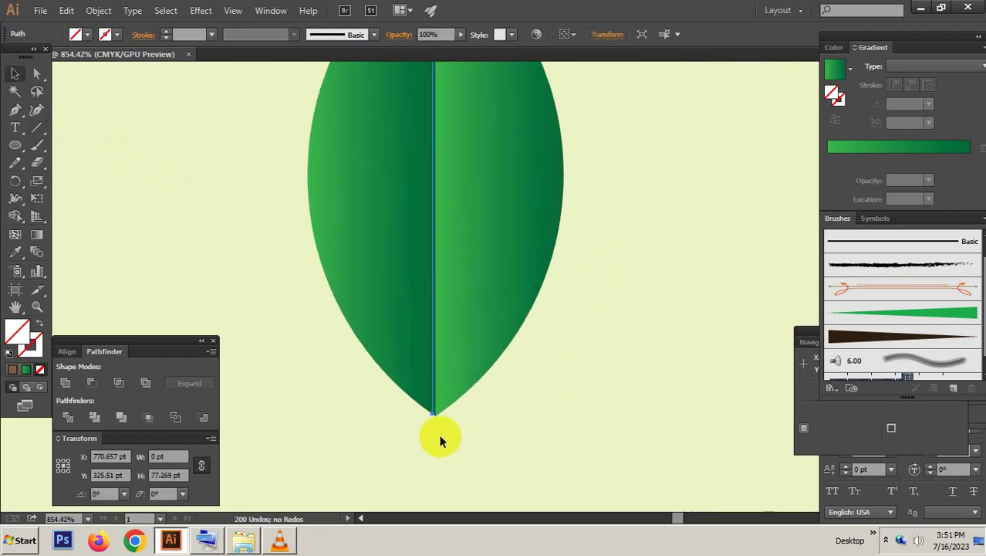
pyautogui.scroll(2, 425, 432)
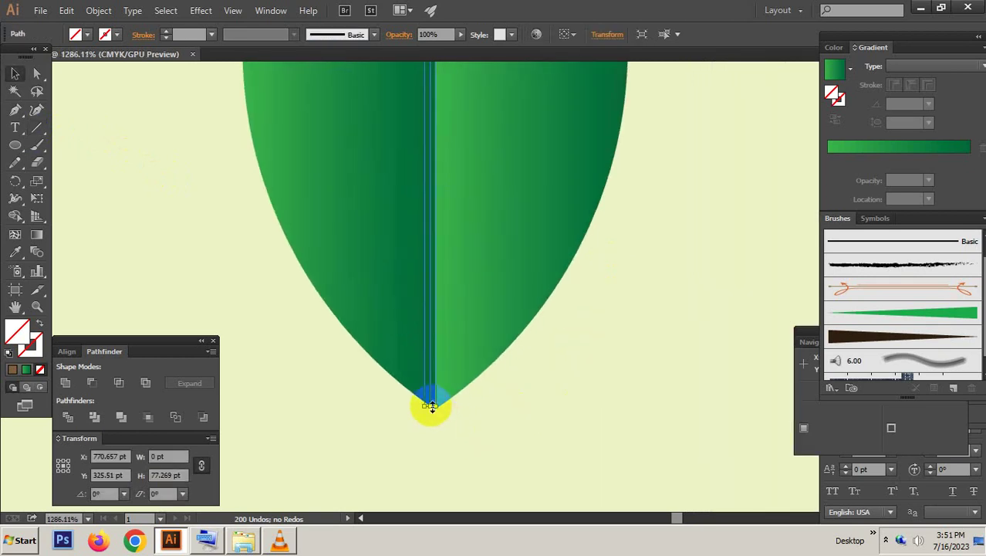
pyautogui.moveTo(431, 406); pyautogui.dragTo(430, 424)
pyautogui.scroll(3, 599, 391)
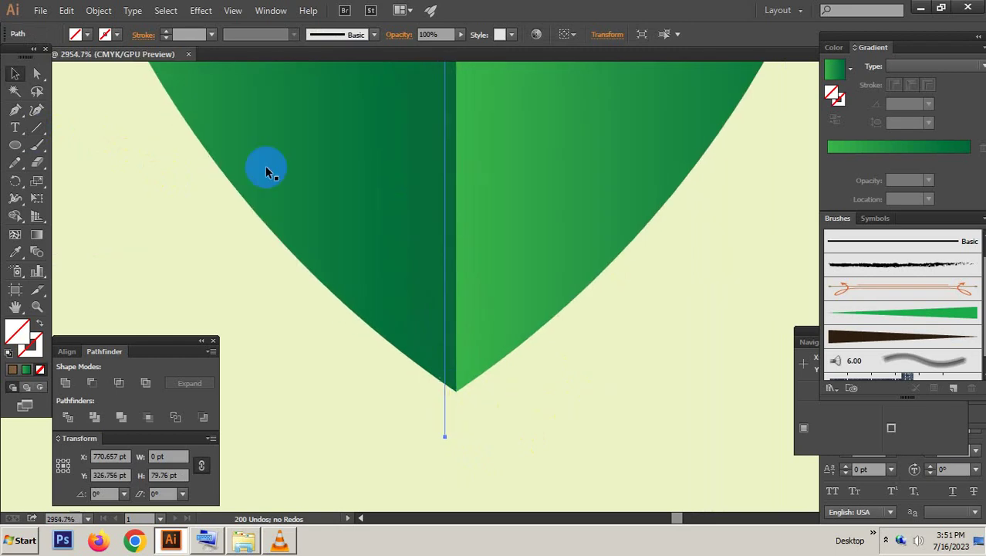
# Step: Give the midrib a 1 pt light-green stroke with no fill, nudged slightly right
pyautogui.click(191, 33)
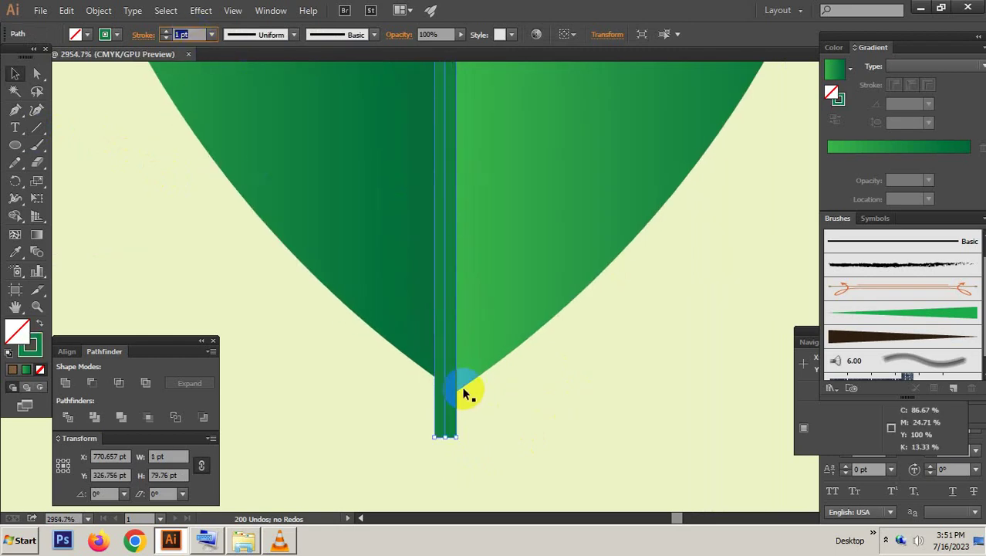
pyautogui.moveTo(446, 367); pyautogui.dragTo(454, 368)
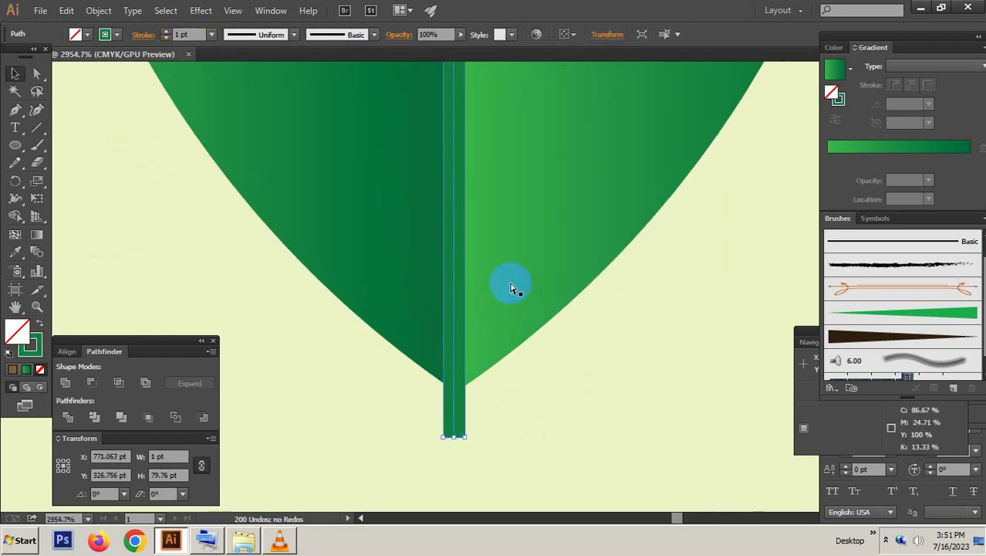
pyautogui.scroll(-1, 511, 286)
pyautogui.scroll(-2, 504, 233)
pyautogui.scroll(-1, 488, 246)
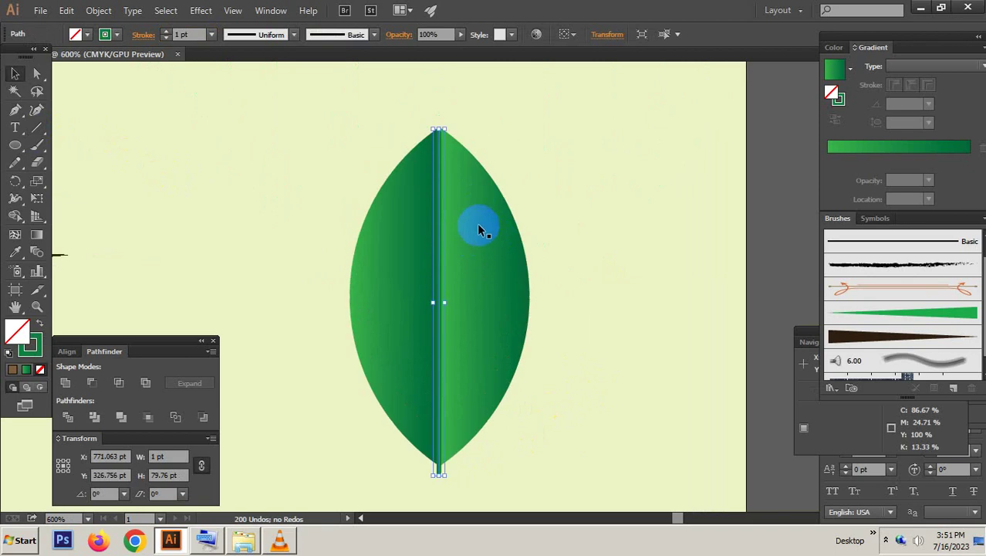
pyautogui.click(883, 154)
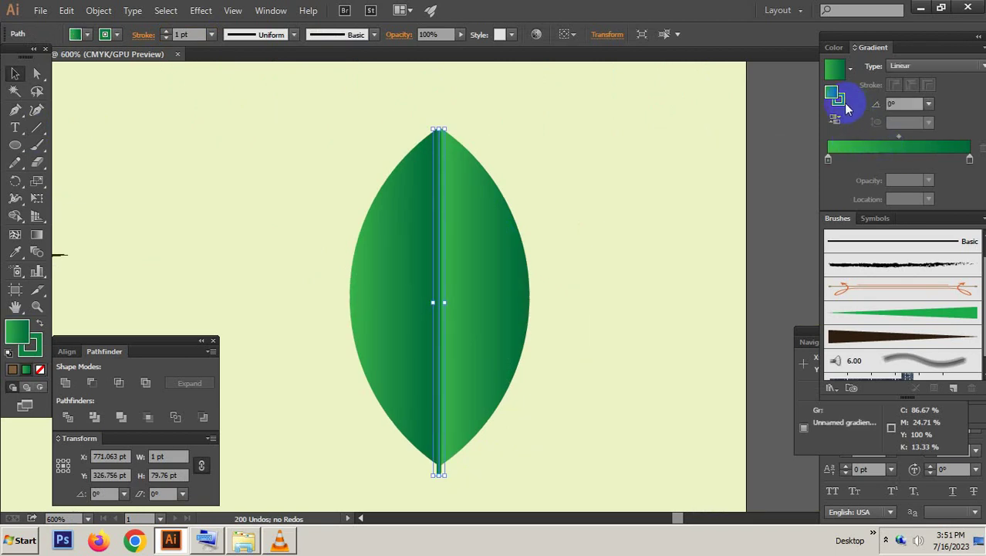
pyautogui.click(838, 99)
pyautogui.click(841, 153)
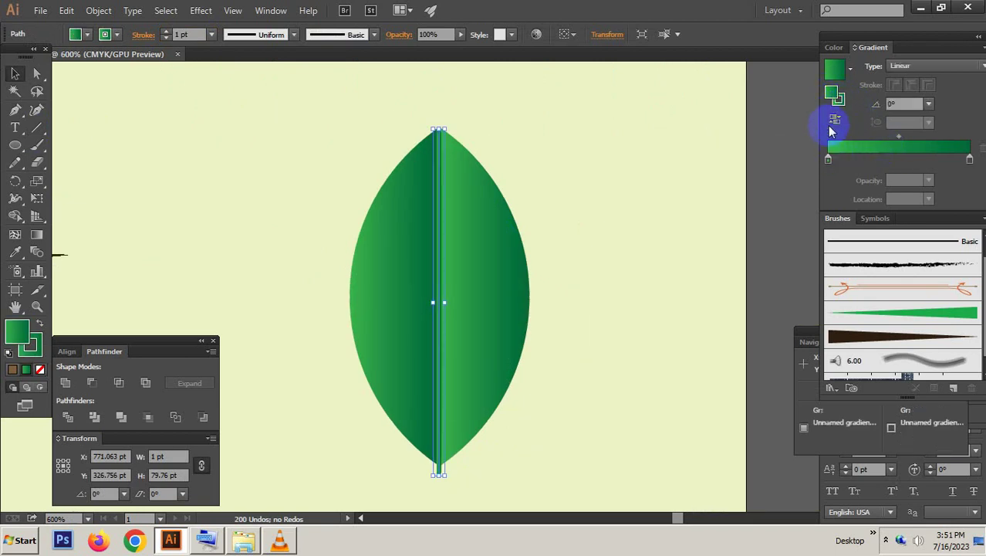
pyautogui.click(833, 47)
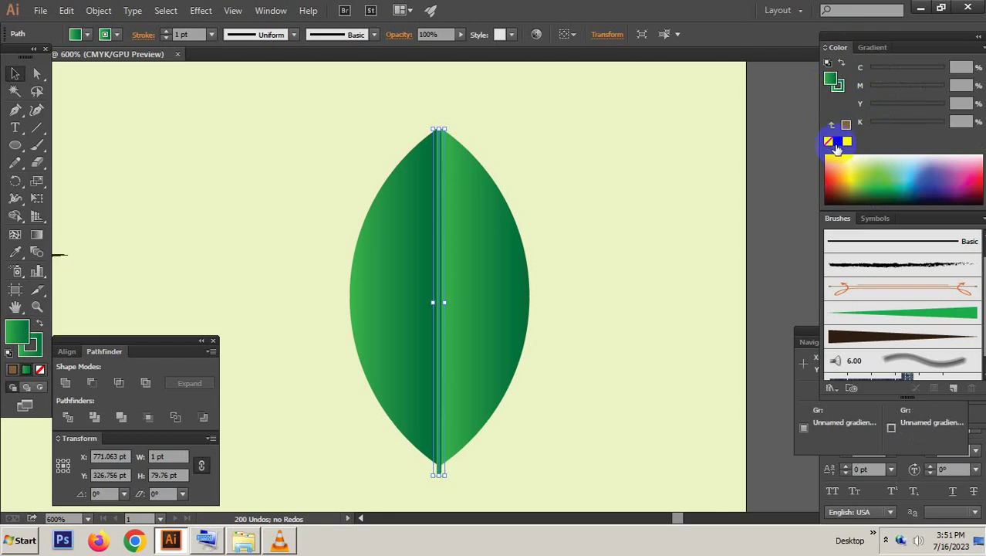
pyautogui.click(828, 143)
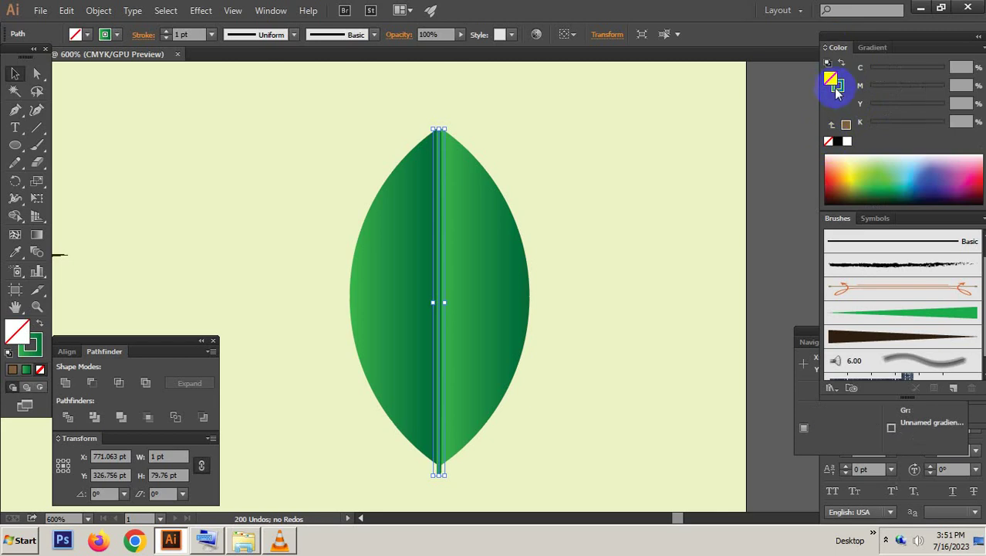
pyautogui.click(874, 174)
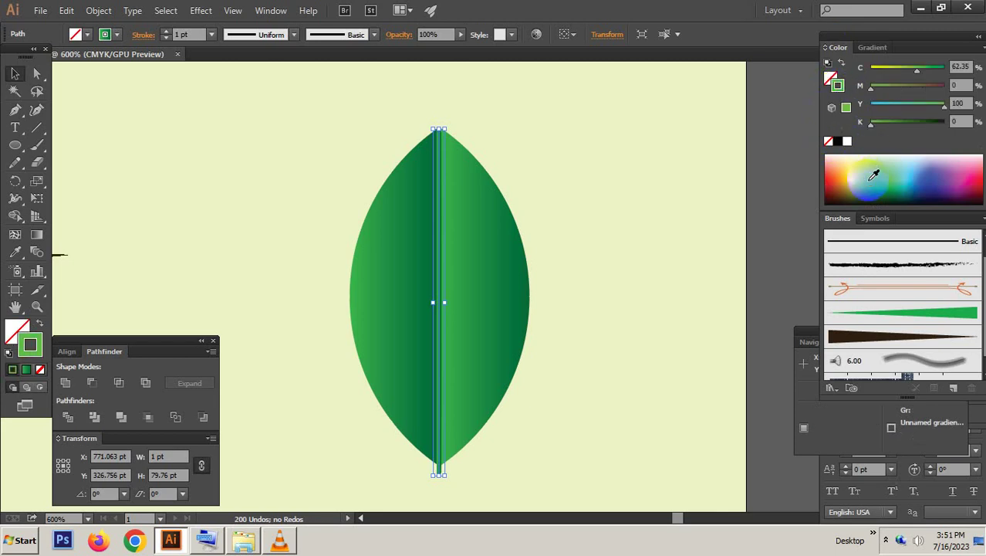
pyautogui.click(753, 267)
# Step: Apply a tapering width profile to the midrib stroke
pyautogui.scroll(3, 444, 378)
pyautogui.scroll(-2, 533, 262)
pyautogui.scroll(-2, 455, 270)
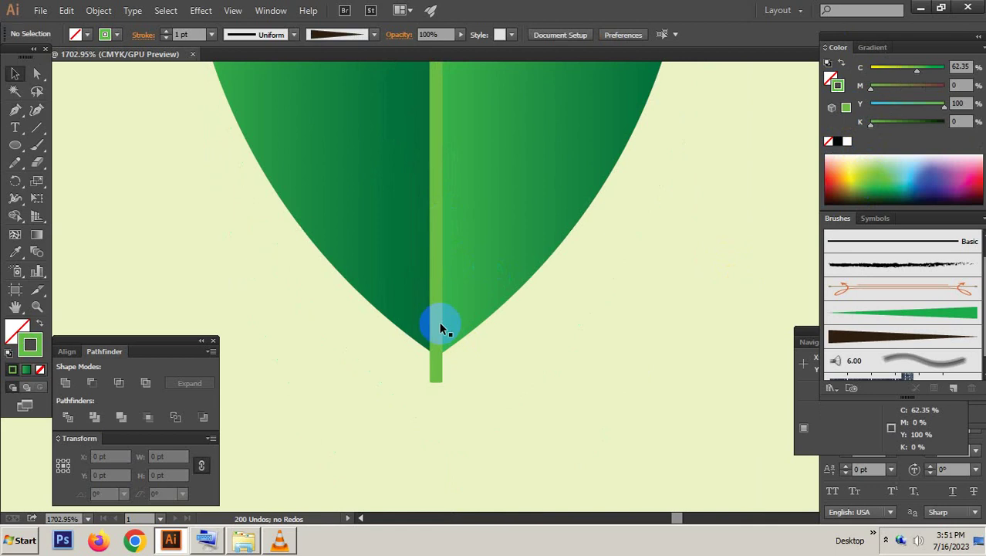
pyautogui.click(436, 287)
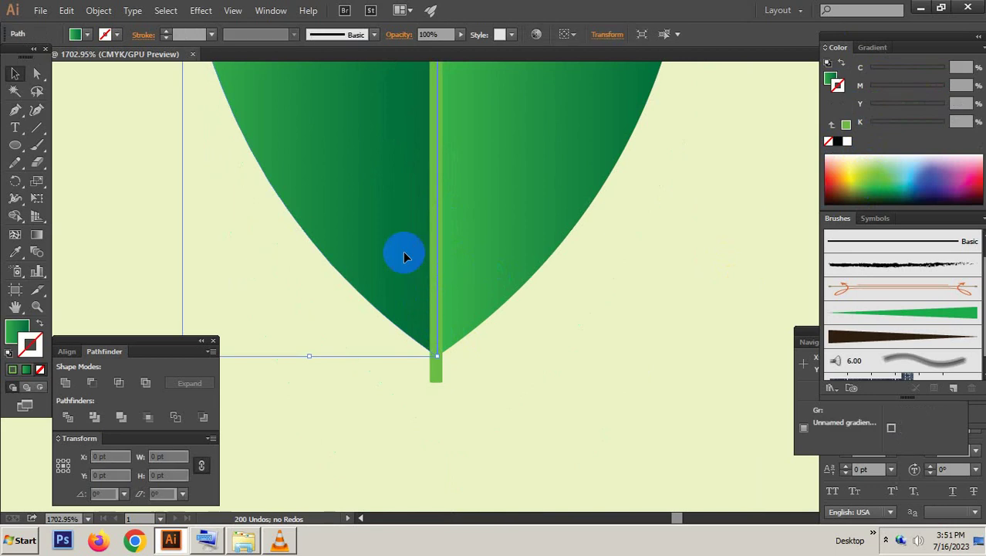
pyautogui.click(435, 364)
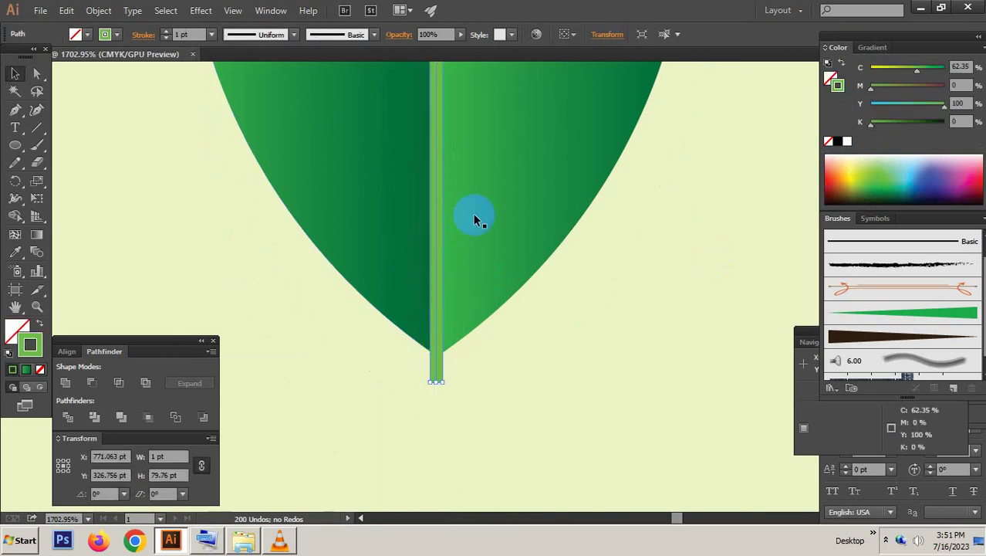
pyautogui.click(271, 37)
pyautogui.click(243, 145)
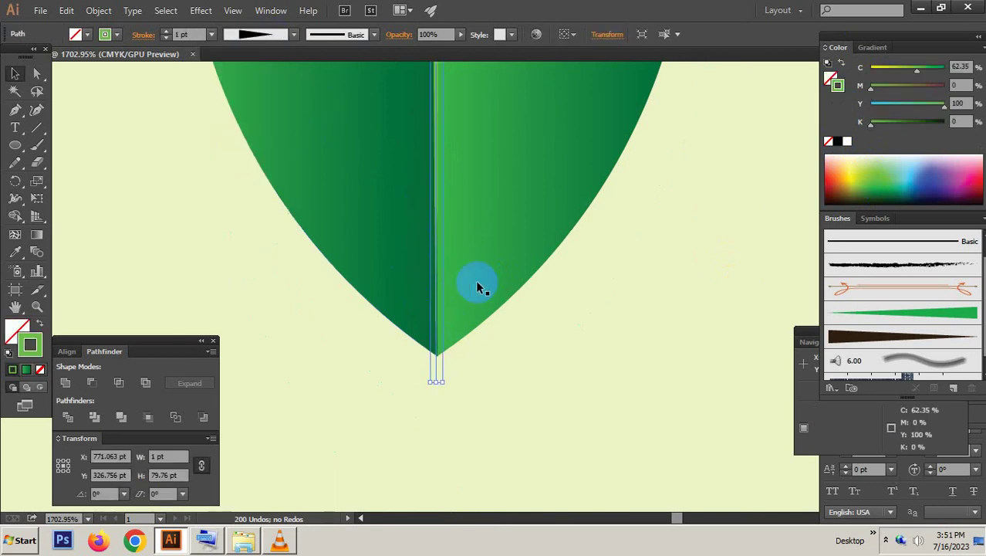
pyautogui.hotkey('ctrl', '-')
pyautogui.hotkey('ctrl', '-')
pyautogui.hotkey('ctrl', '-')
pyautogui.hotkey('ctrl', '-')
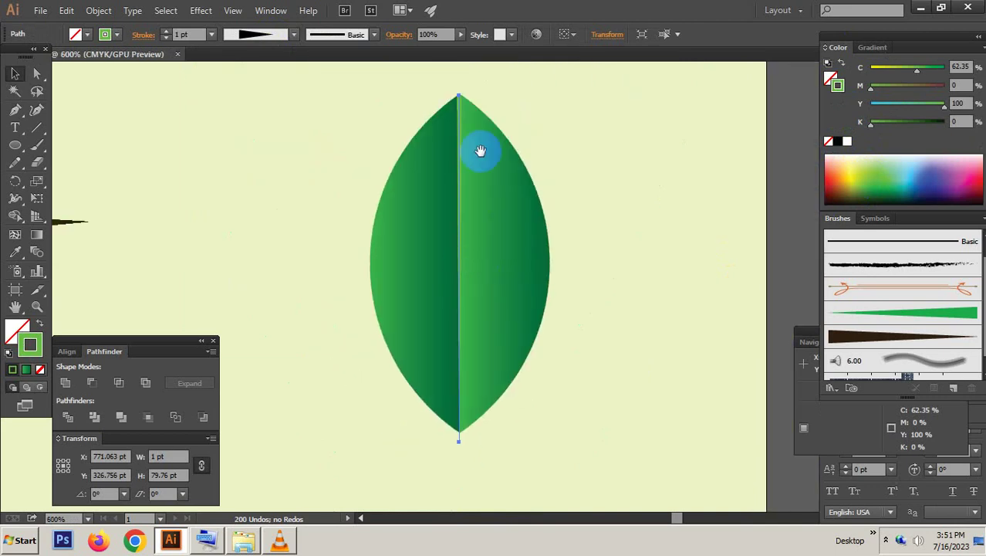
# Step: Undo an accidental move and reposition the tapered midrib on the leaf's centre
pyautogui.click(532, 209)
pyautogui.click(455, 214)
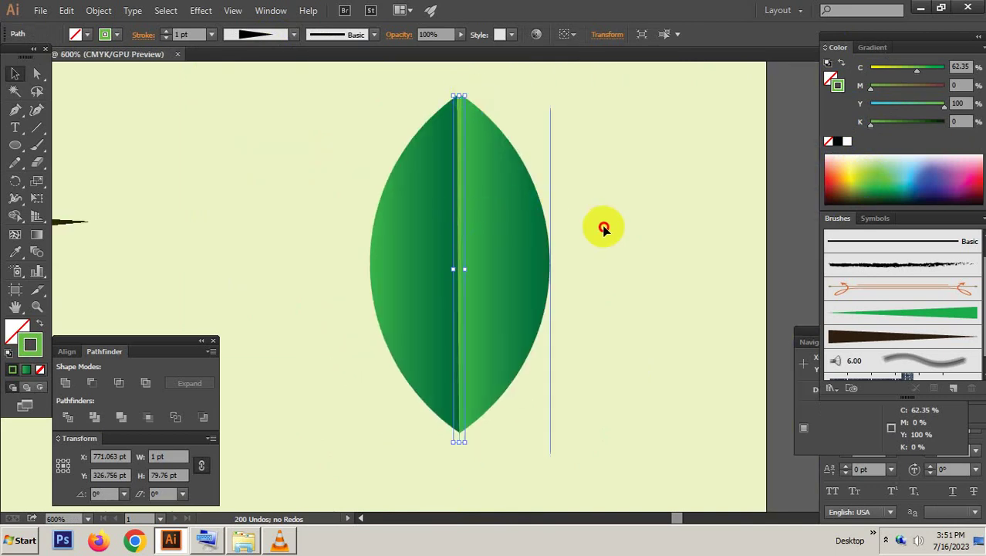
pyautogui.moveTo(604, 228); pyautogui.dragTo(635, 240)
pyautogui.hotkey('ctrl', 'z')
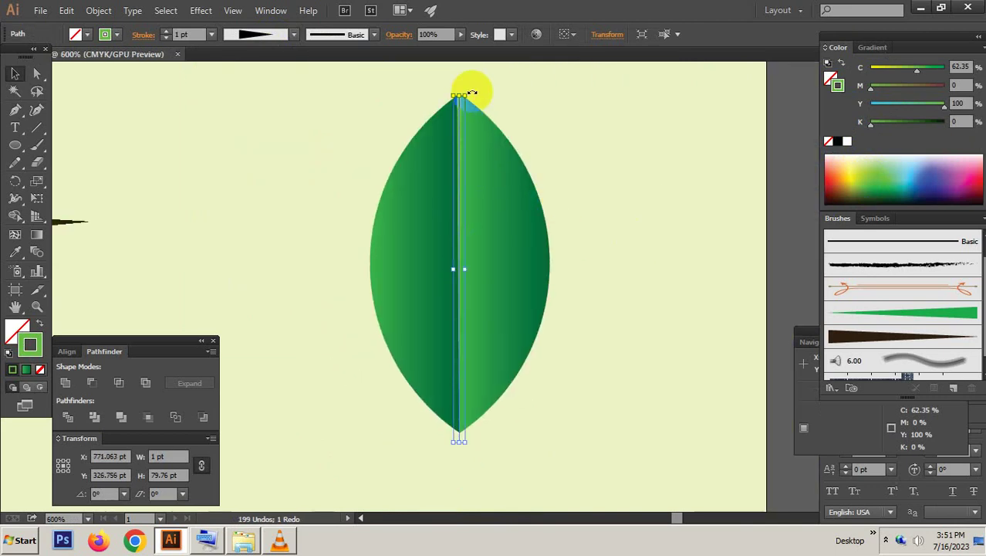
pyautogui.moveTo(457, 313); pyautogui.dragTo(447, 330)
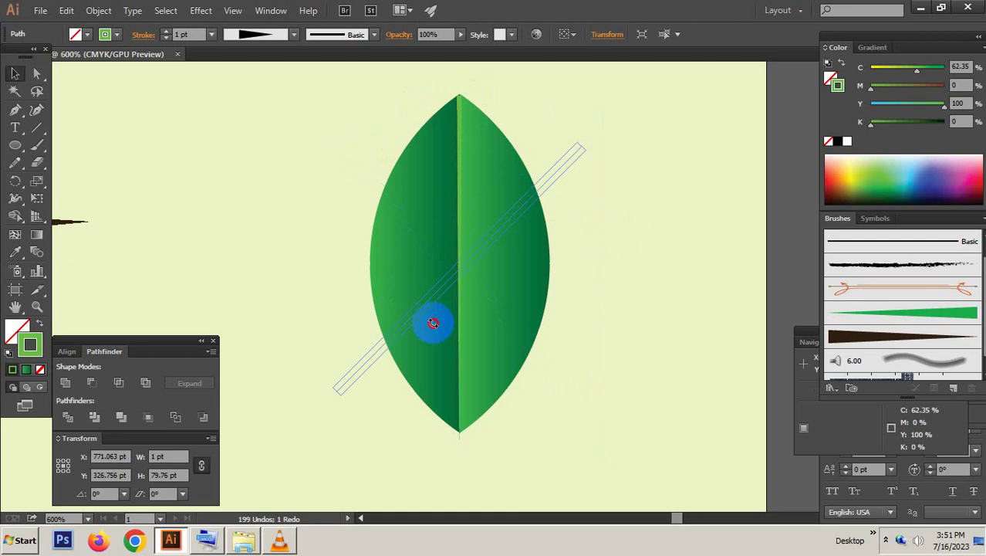
pyautogui.click(654, 347)
pyautogui.scroll(2, 519, 311)
pyautogui.scroll(1, 521, 335)
pyautogui.scroll(1, 469, 307)
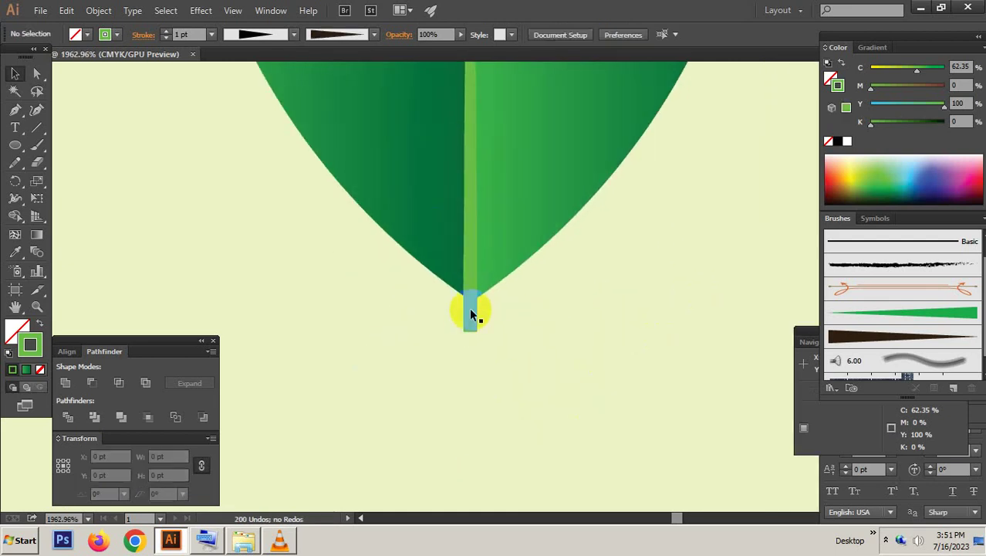
# Step: Recolour the midrib to green C 65%, Y 100%, K 13%
pyautogui.click(470, 310)
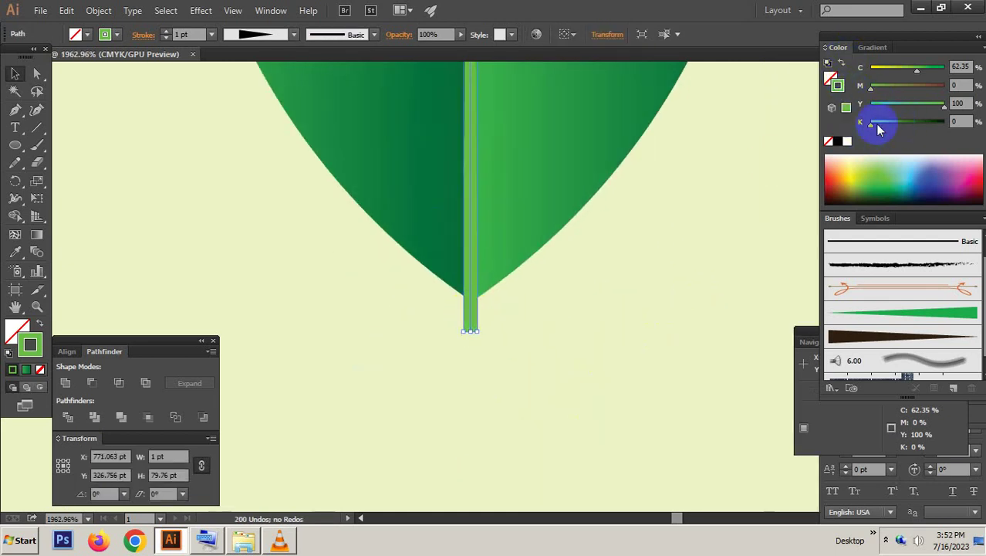
pyautogui.click(929, 71)
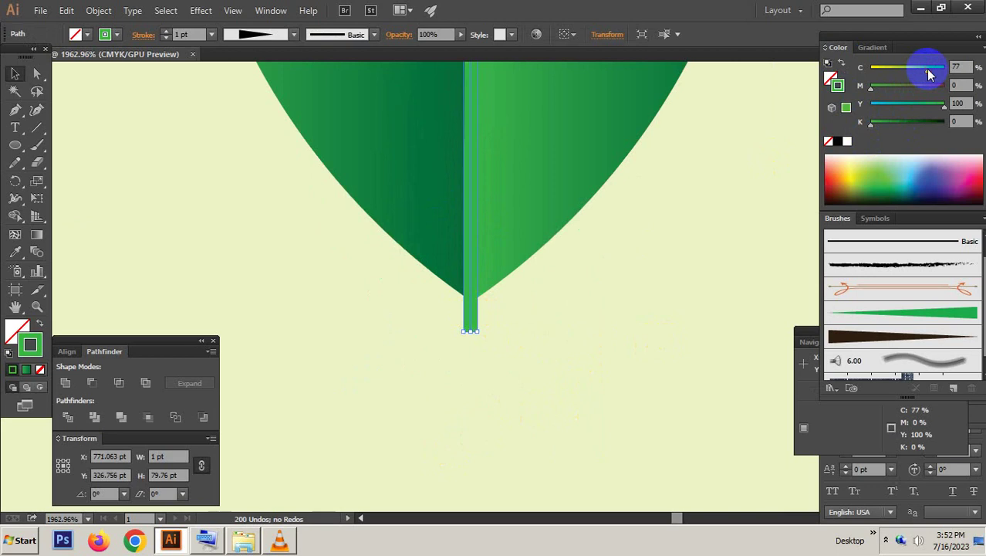
pyautogui.moveTo(889, 125); pyautogui.dragTo(882, 125)
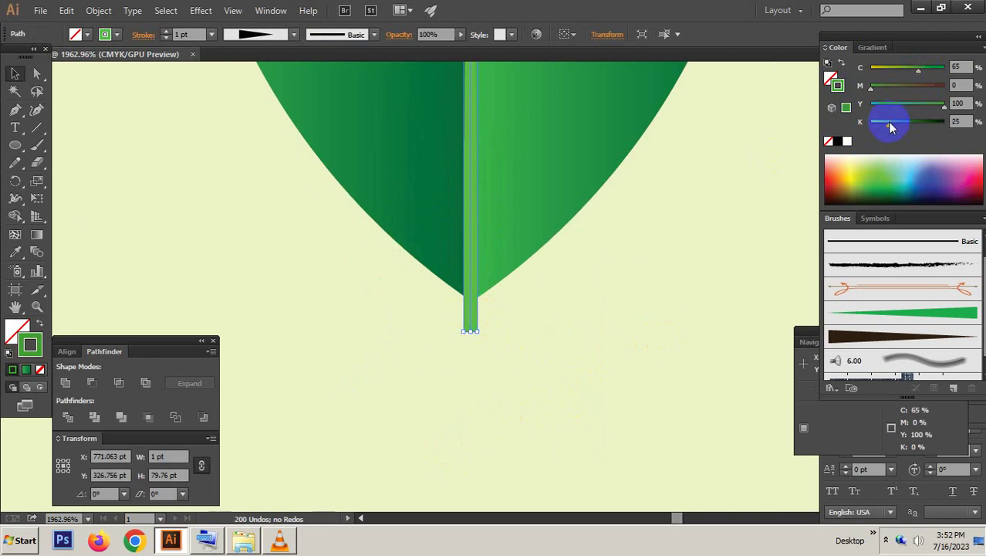
pyautogui.click(594, 286)
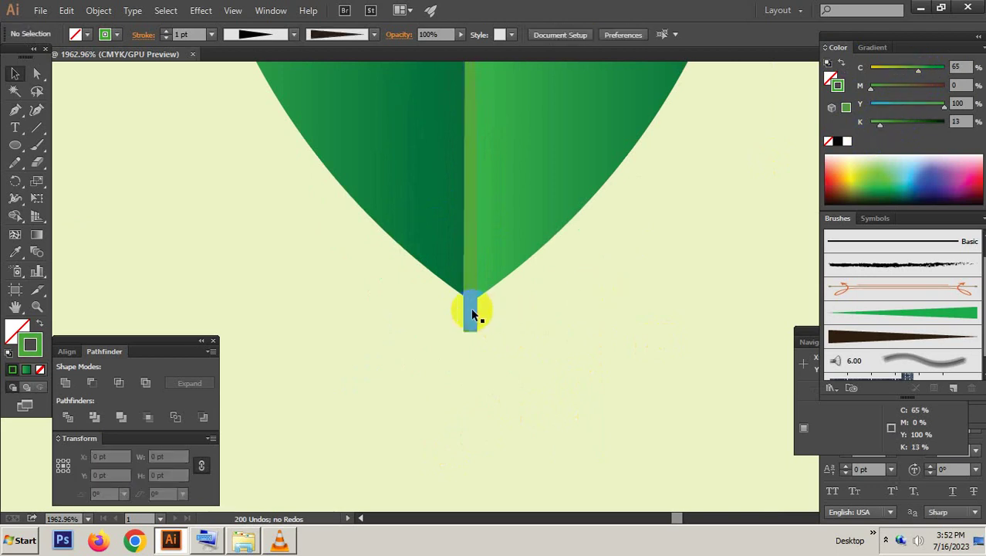
# Step: Lengthen the stem further below the leaf tip and inspect its bottom end
pyautogui.click(468, 308)
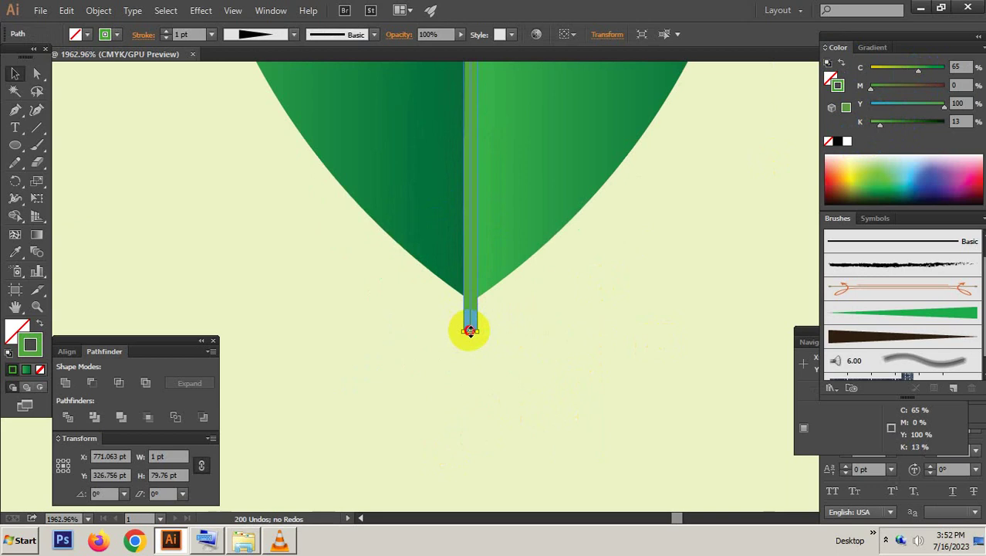
pyautogui.moveTo(470, 331); pyautogui.dragTo(470, 341)
pyautogui.click(486, 291)
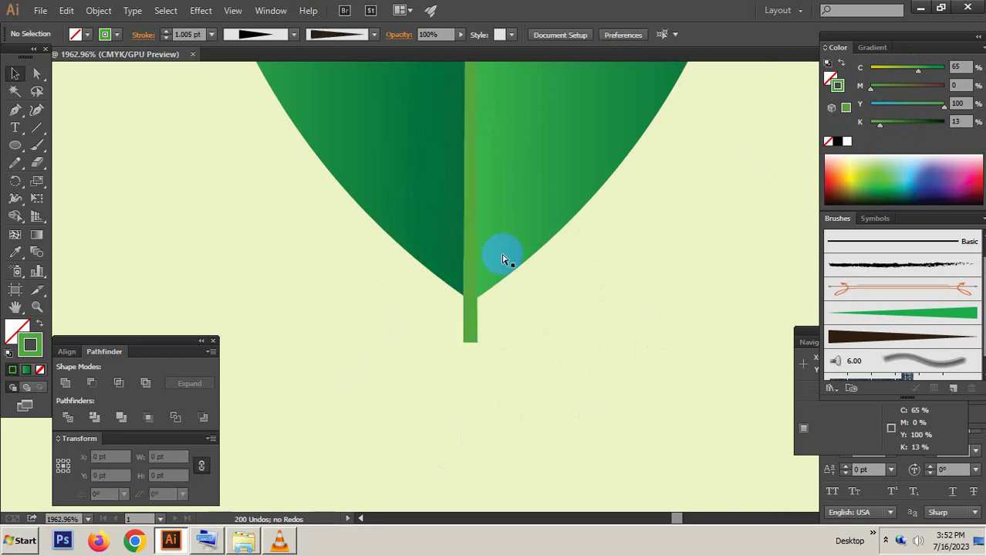
pyautogui.scroll(-2, 502, 259)
pyautogui.scroll(-2, 502, 291)
pyautogui.click(480, 345)
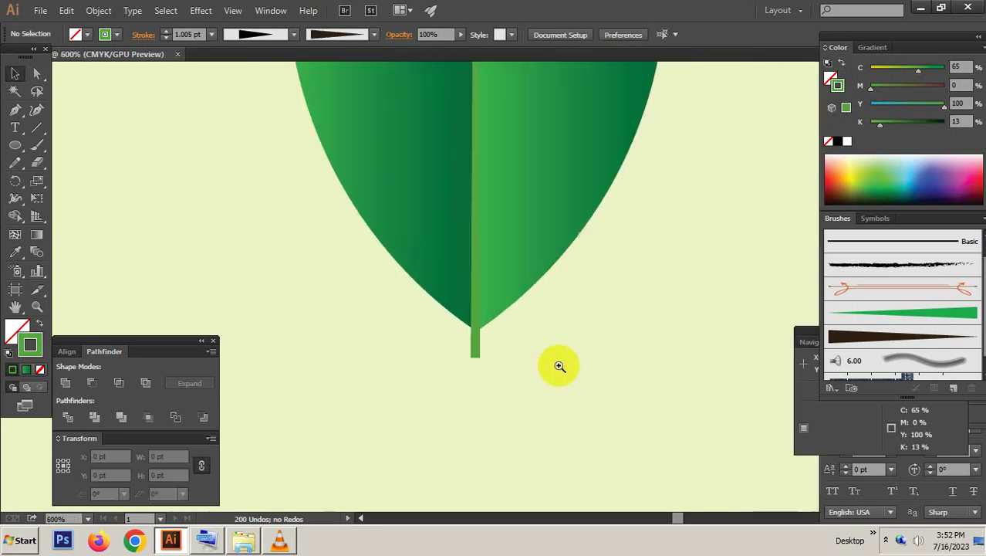
pyautogui.click(478, 349)
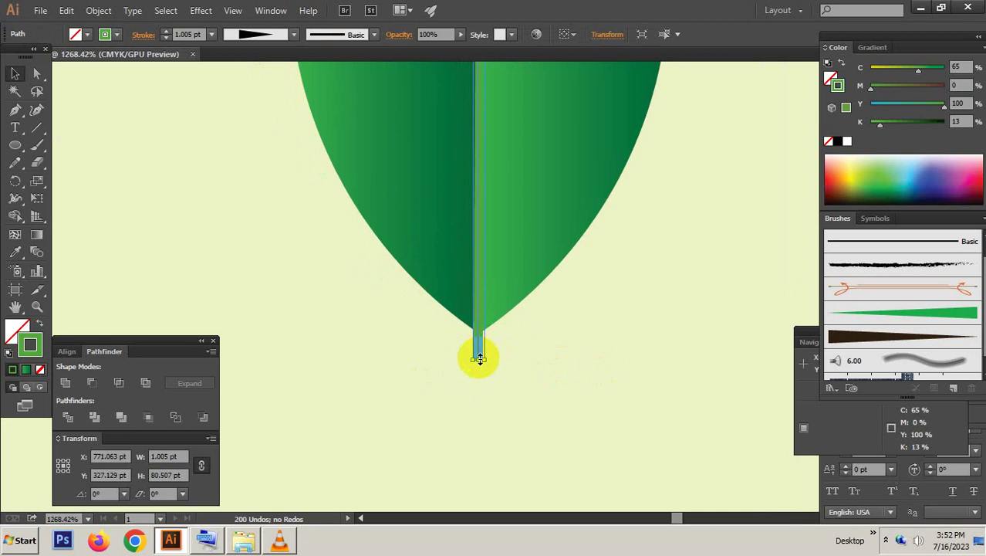
pyautogui.click(482, 359)
pyautogui.scroll(-1, 496, 253)
pyautogui.scroll(-1, 557, 260)
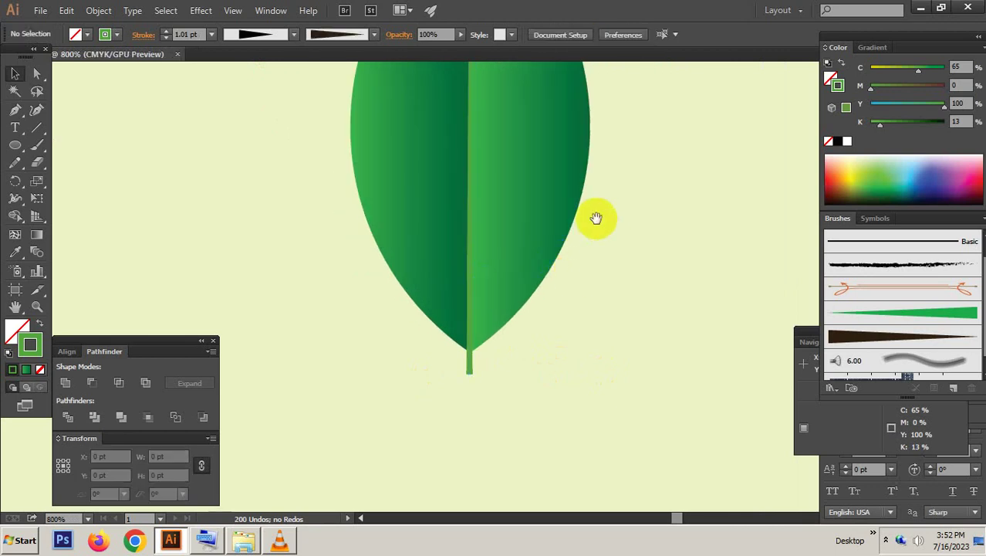
pyautogui.moveTo(596, 218); pyautogui.dragTo(538, 328)
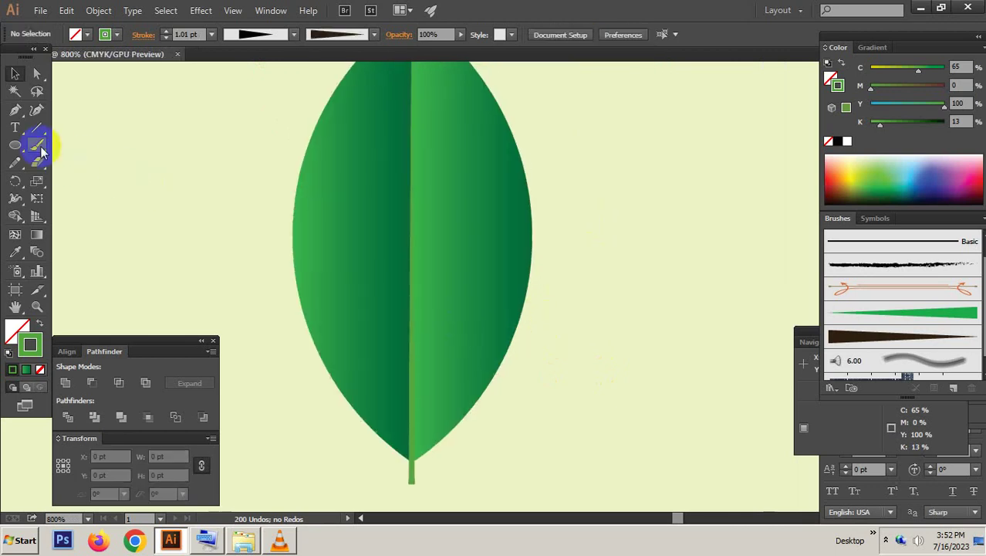
# Step: Try a brown brush stroke and a straight vein line on the leaf, then remove both
pyautogui.hscroll(2, 478, 378)
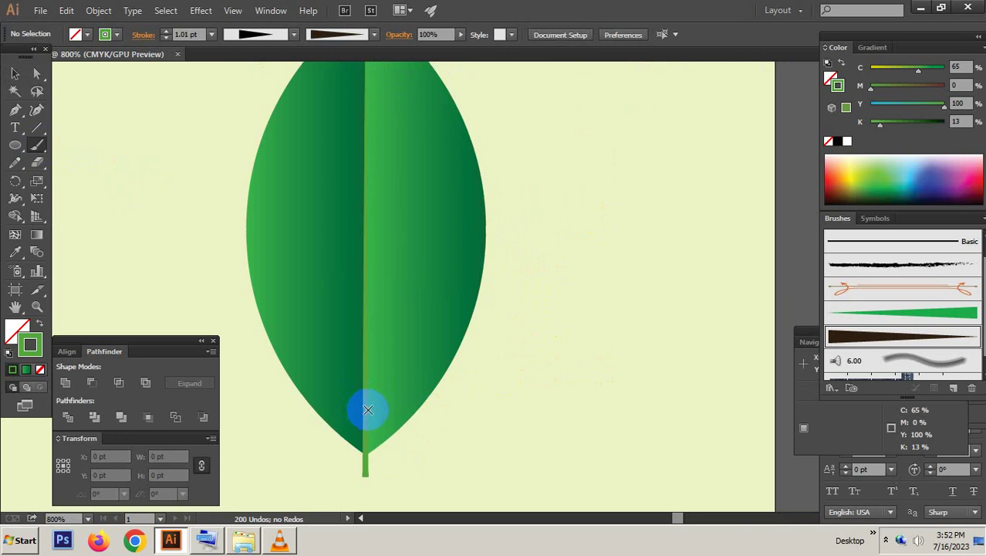
pyautogui.moveTo(368, 419); pyautogui.dragTo(450, 309)
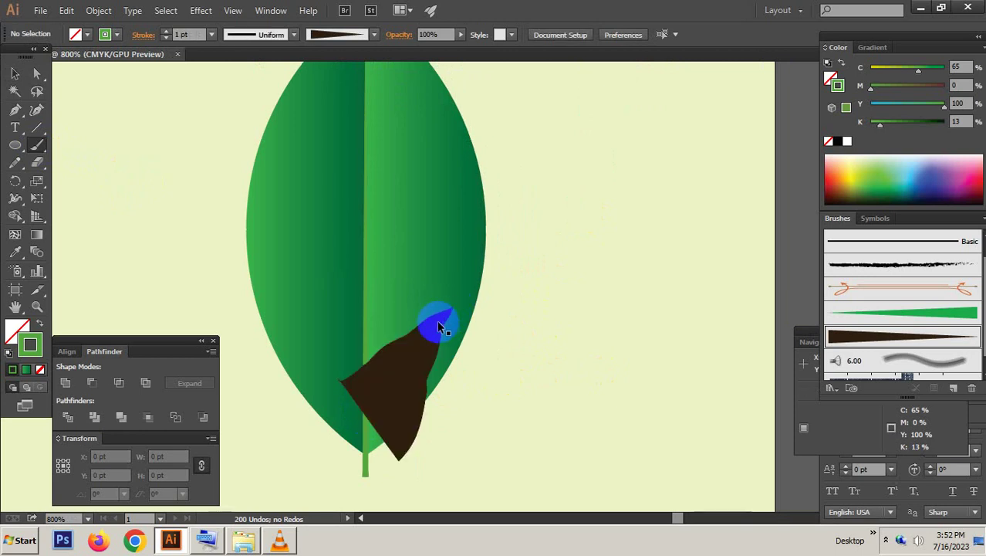
pyautogui.hotkey('ctrl', 'z')
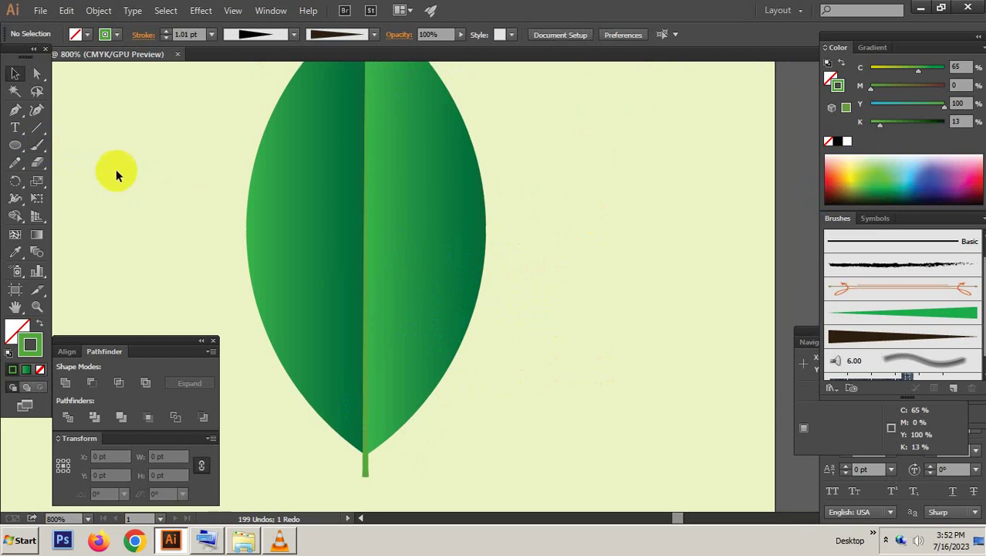
pyautogui.click(39, 131)
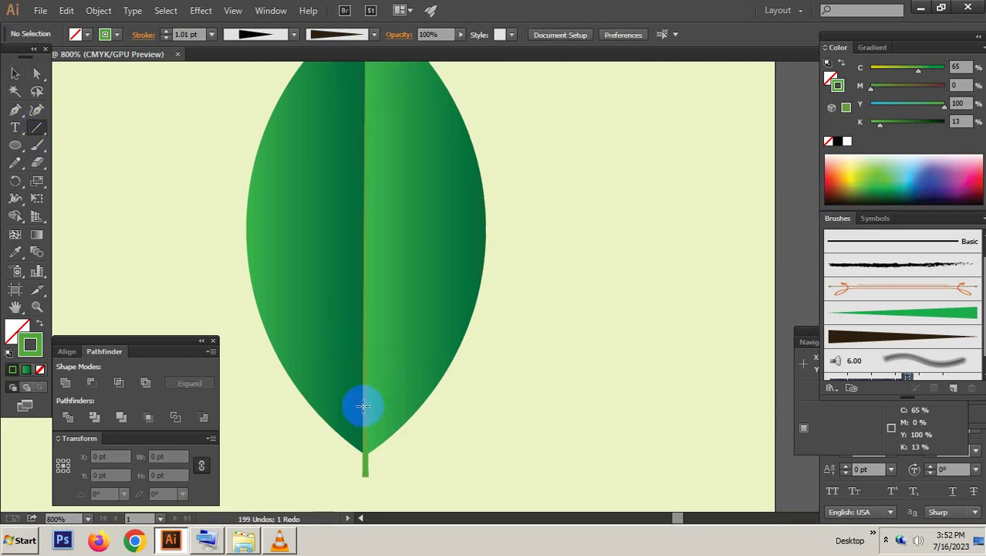
pyautogui.moveTo(362, 405); pyautogui.dragTo(453, 315)
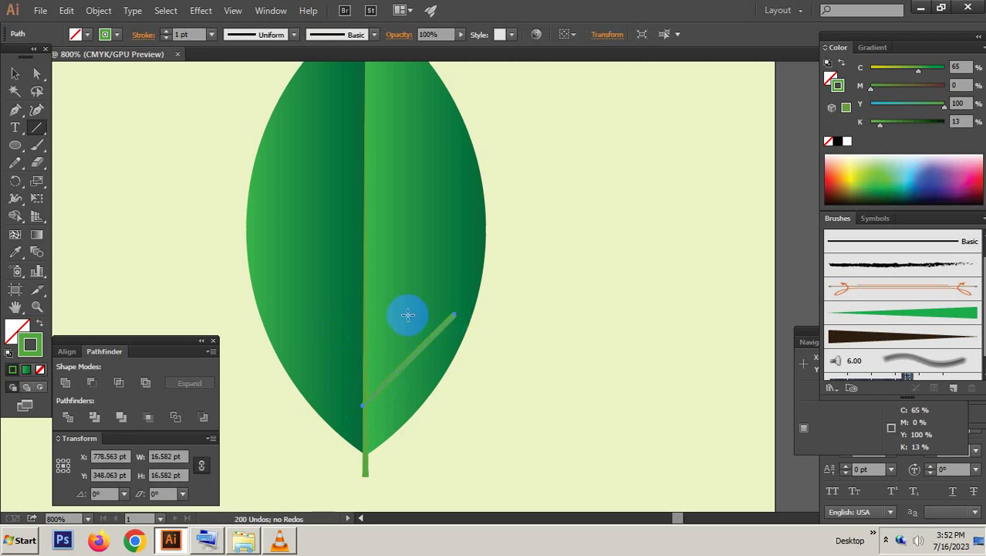
pyautogui.press('v')
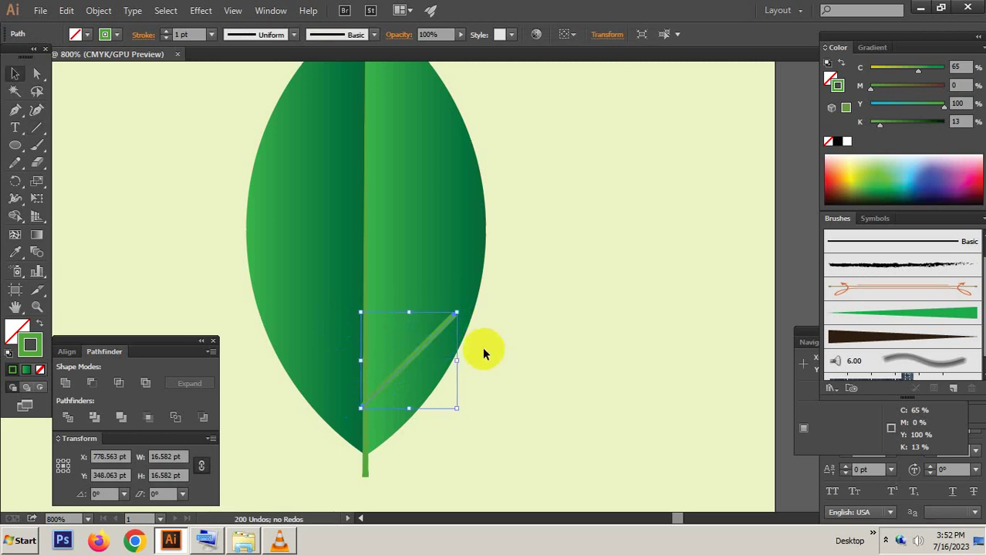
pyautogui.press('Delete')
# Step: Choose the tapered dark brown brush with a 0.2 pt stroke weight
pyautogui.click(904, 334)
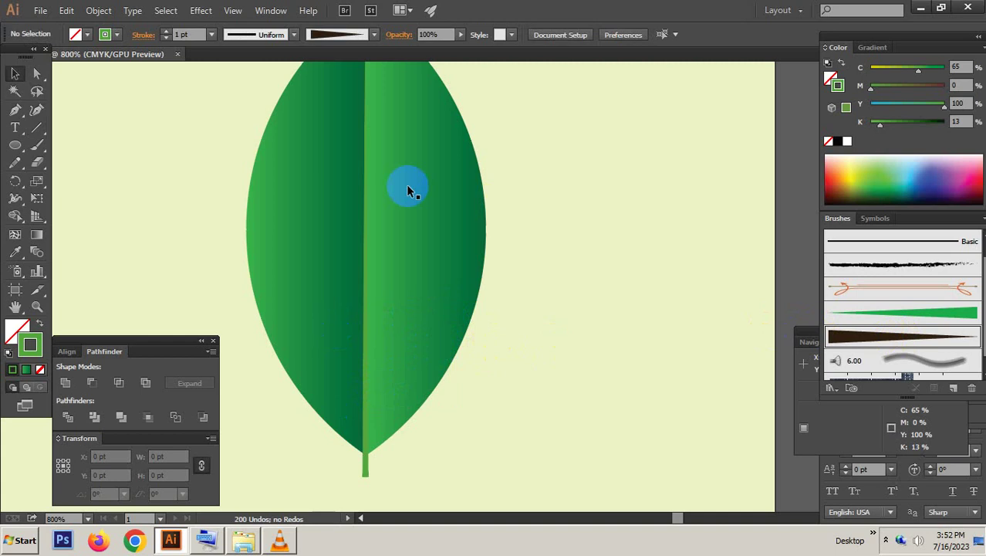
pyautogui.click(137, 37)
pyautogui.click(197, 34)
pyautogui.write('0.2')
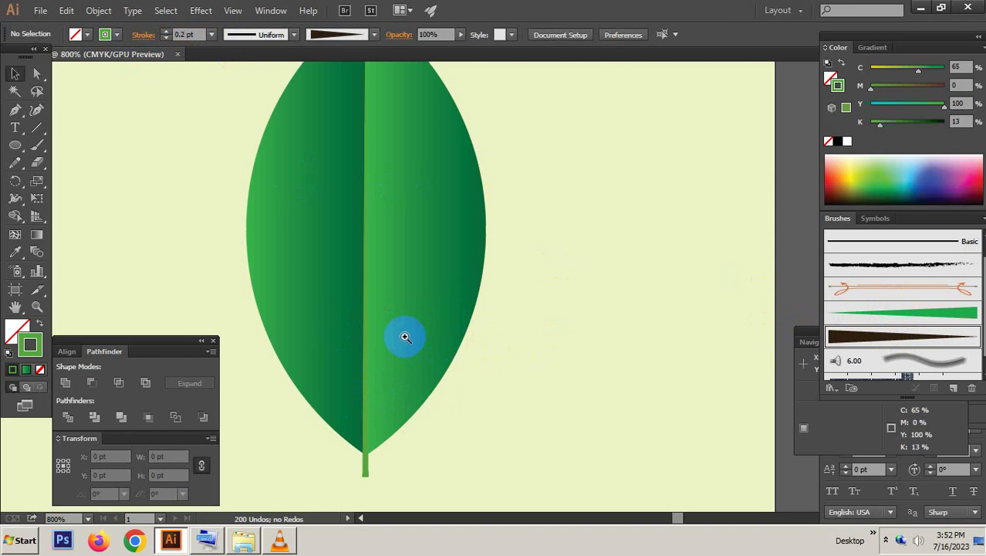
pyautogui.moveTo(405, 336); pyautogui.dragTo(491, 324)
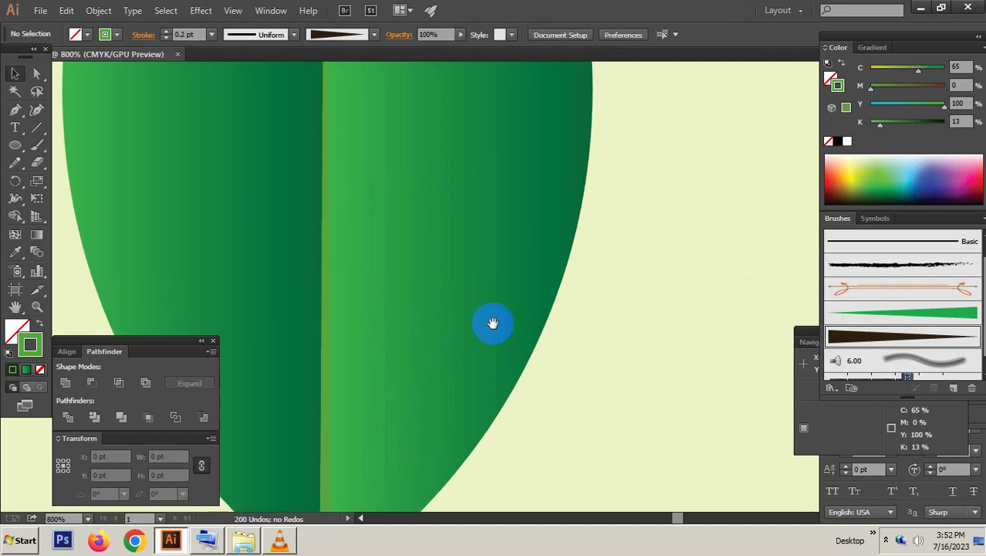
# Step: Set the midrib stroke weight to 2 pt after trying 3 pt
pyautogui.click(271, 260)
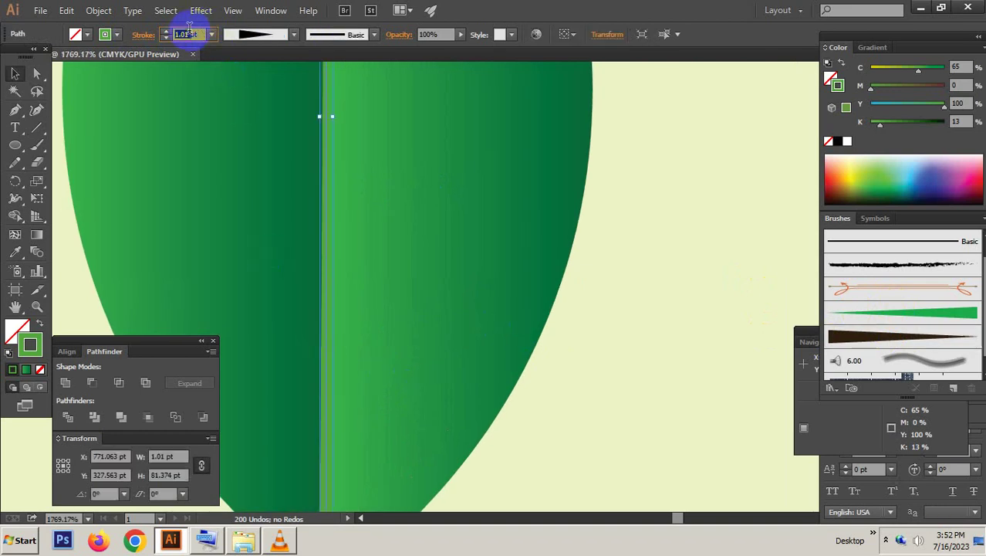
pyautogui.write('3')
pyautogui.press('Return')
pyautogui.write('2')
pyautogui.press('Return')
pyautogui.hotkey('ctrl', '-')
pyautogui.hotkey('ctrl', '-')
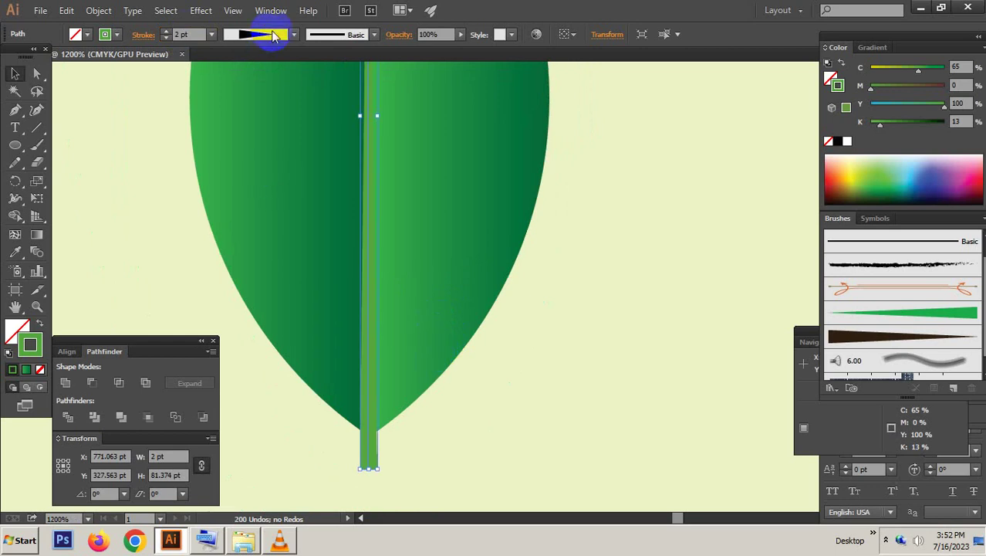
# Step: Undo the brown brush on the midrib, deselect, and choose the dark brown tapered brush
pyautogui.click(877, 336)
pyautogui.hotkey('ctrl', 'z')
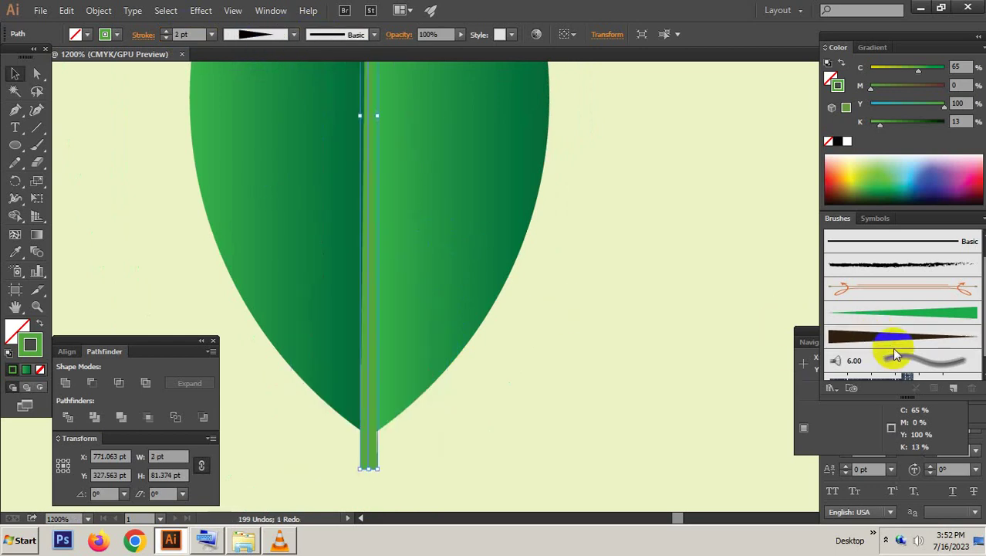
pyautogui.click(608, 323)
pyautogui.click(912, 312)
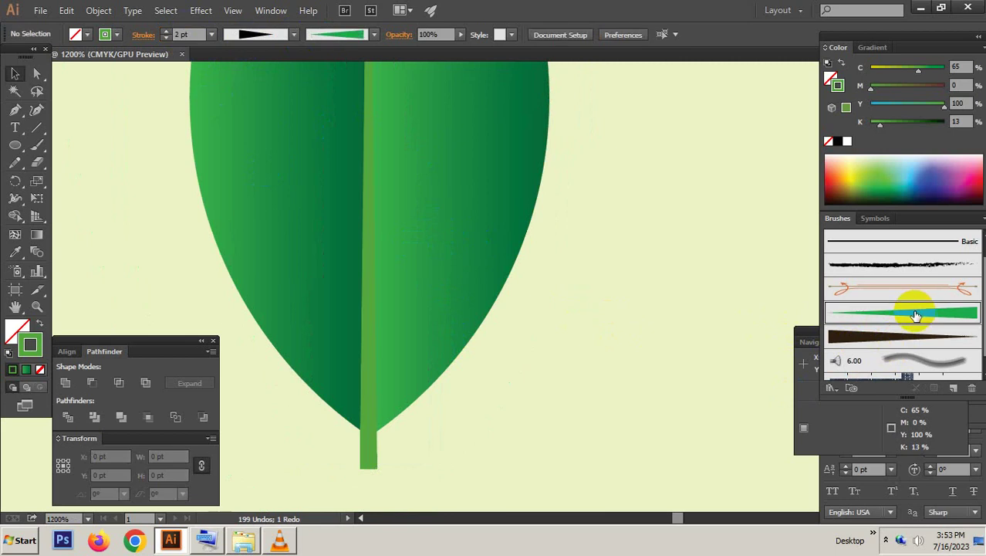
pyautogui.click(853, 340)
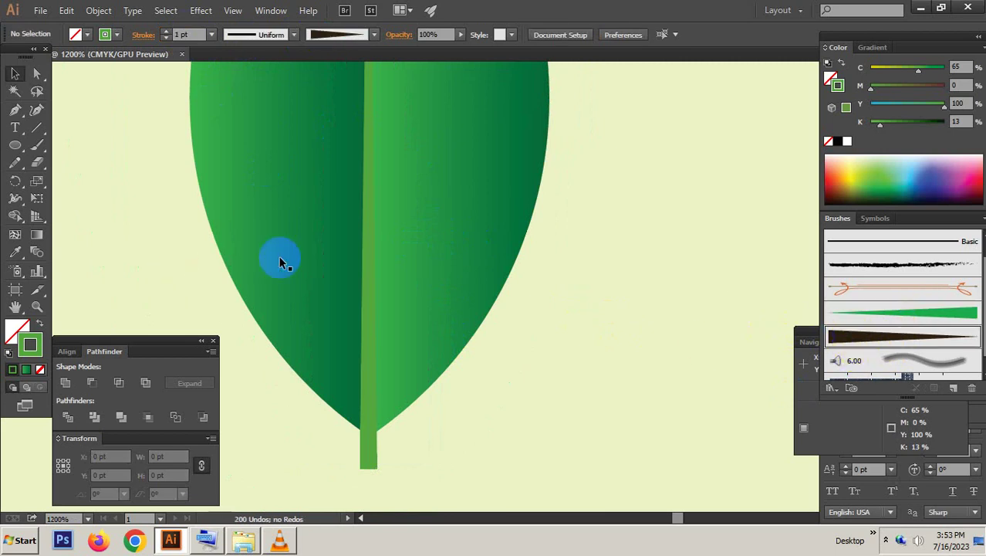
pyautogui.click(36, 145)
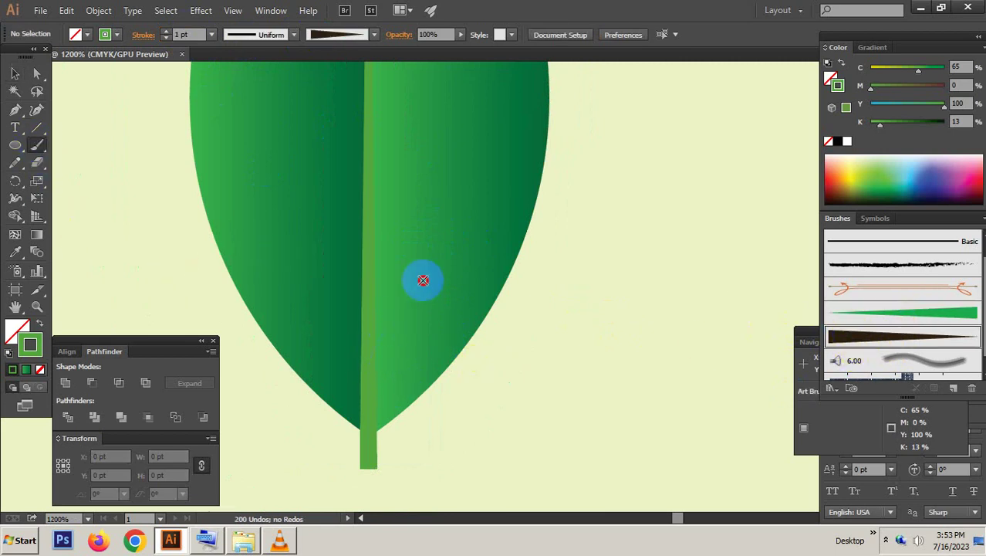
pyautogui.moveTo(370, 369); pyautogui.dragTo(510, 204)
pyautogui.press('v')
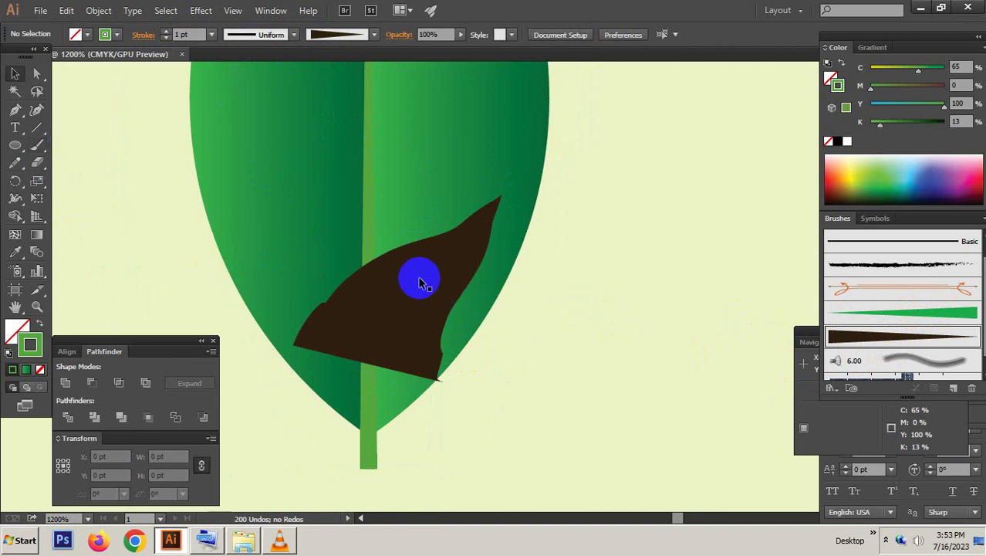
pyautogui.click(419, 276)
pyautogui.click(192, 34)
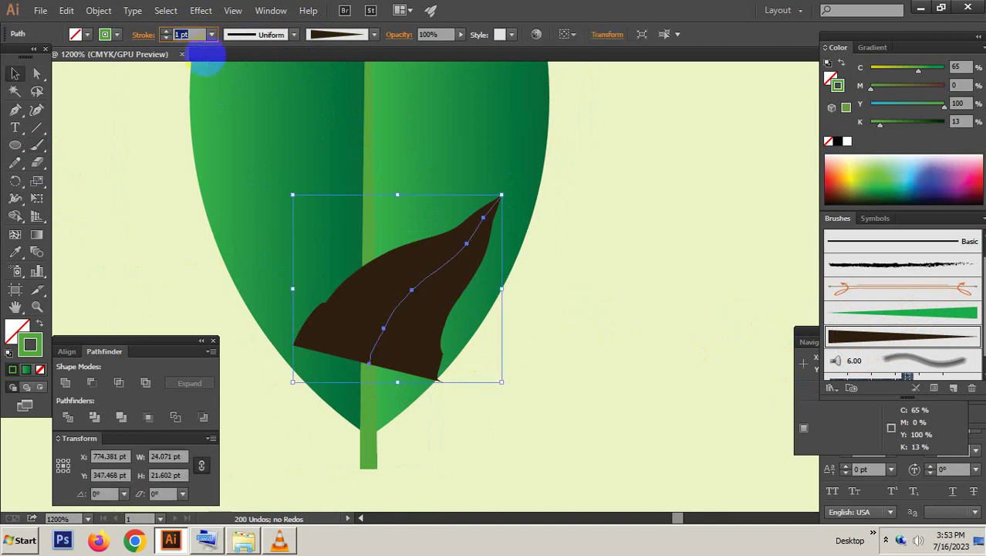
pyautogui.write('0.2')
pyautogui.press('Return')
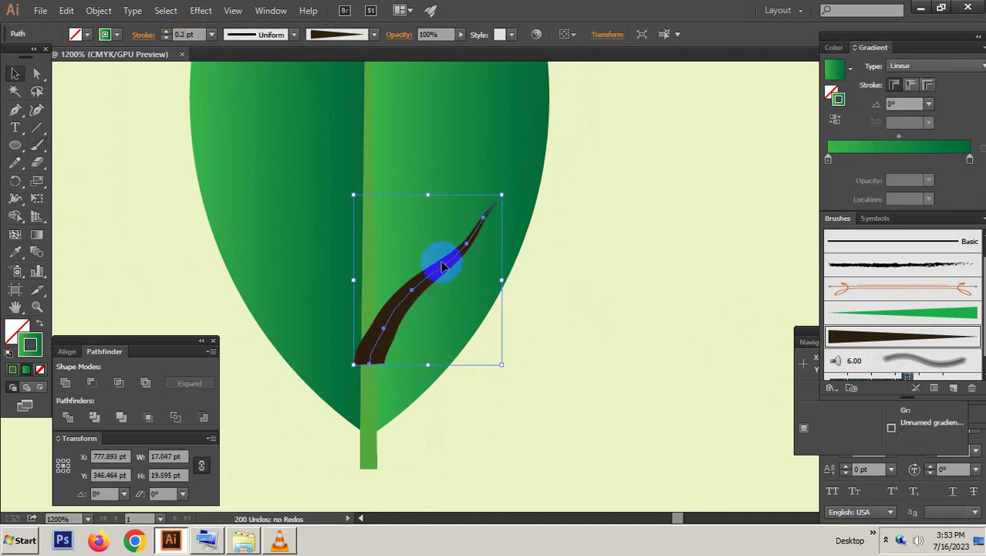
pyautogui.click(193, 32)
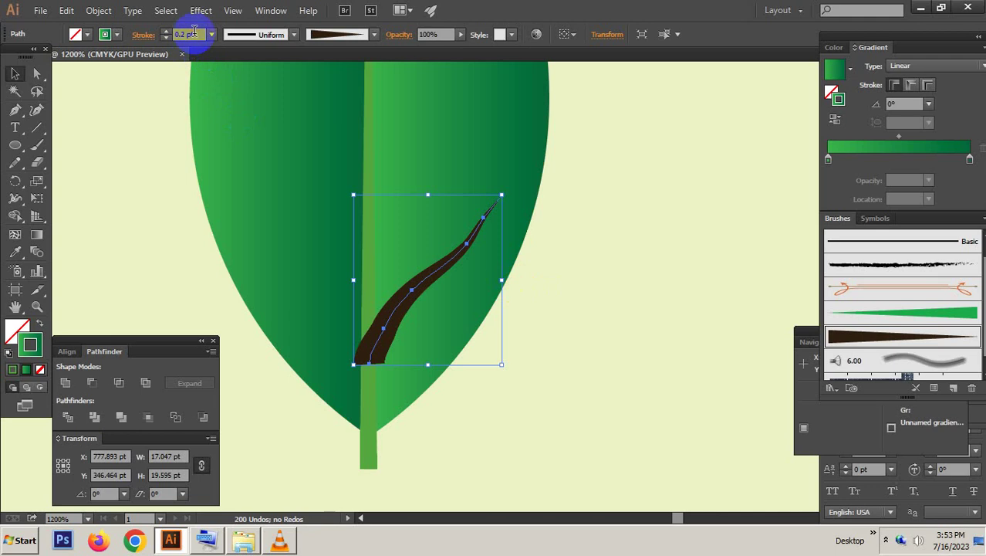
pyautogui.write('0')
pyautogui.press('Return')
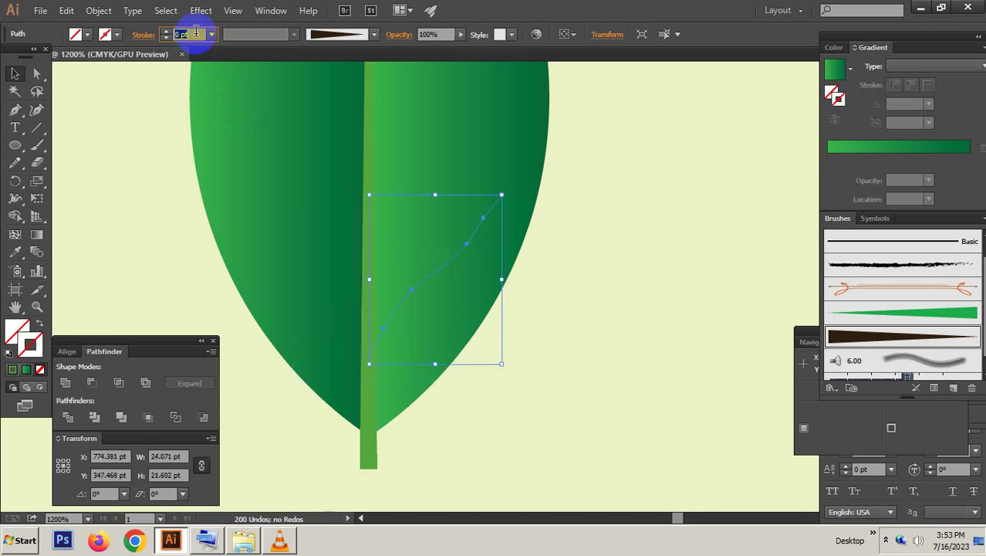
pyautogui.press('Up')
pyautogui.press('Down')
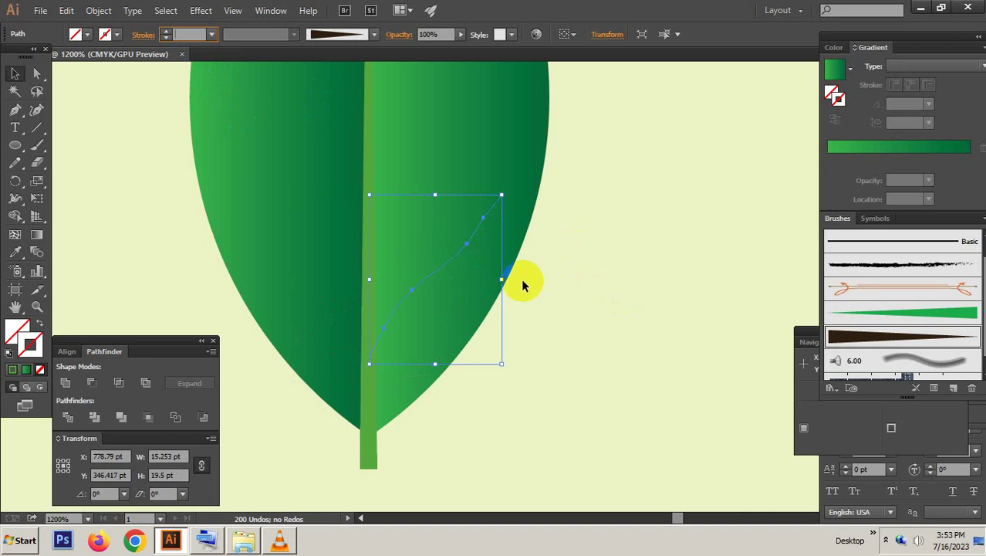
pyautogui.hotkey('ctrl', 'z')
pyautogui.click(462, 254)
pyautogui.click(441, 268)
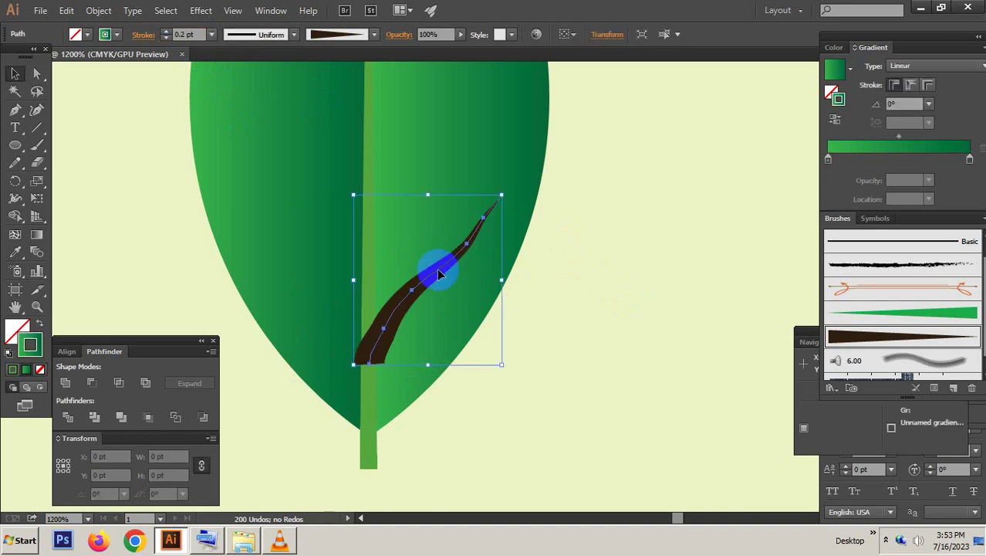
pyautogui.press('Delete')
pyautogui.click(465, 290)
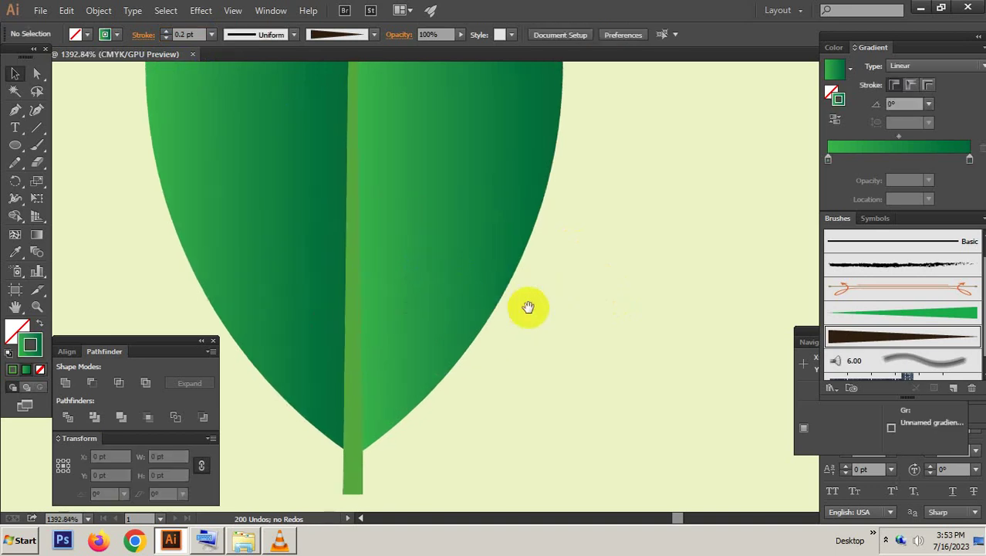
pyautogui.scroll(-1, 520, 299)
pyautogui.scroll(-1, 510, 275)
pyautogui.scroll(-1, 505, 298)
pyautogui.moveTo(504, 299); pyautogui.dragTo(470, 306)
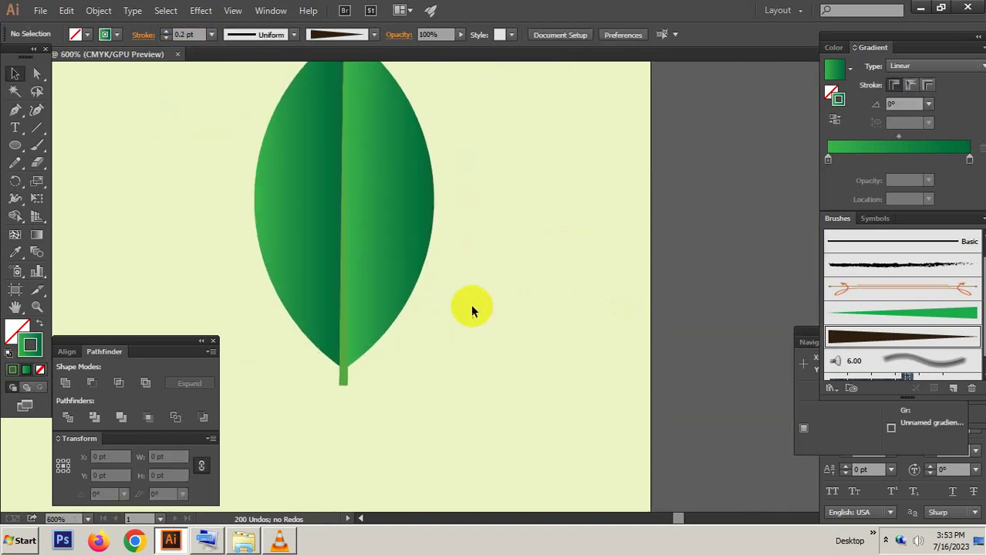
# Step: Draw a diagonal vein line from the midrib up toward the leaf's right edge
pyautogui.click(35, 131)
pyautogui.scroll(2, 470, 288)
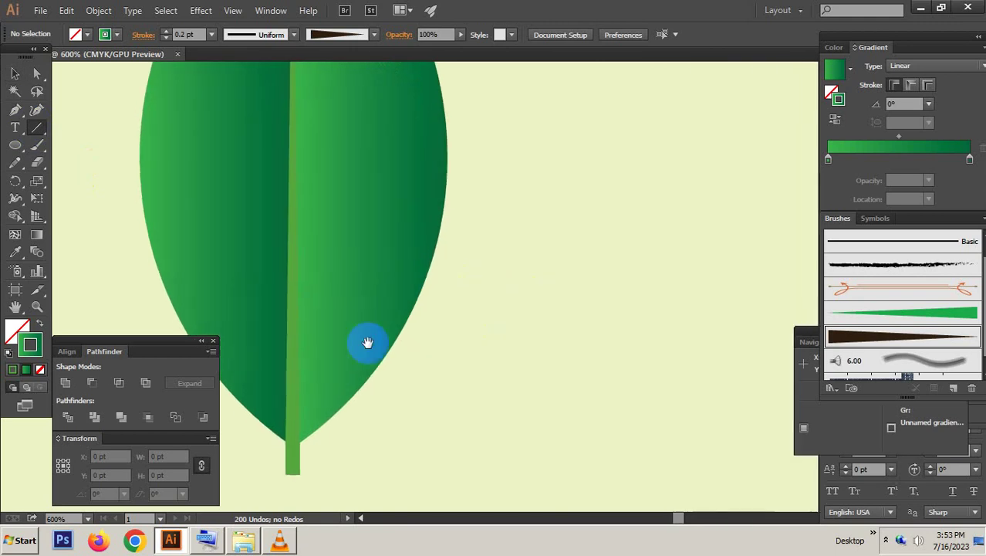
pyautogui.moveTo(291, 378); pyautogui.dragTo(413, 225)
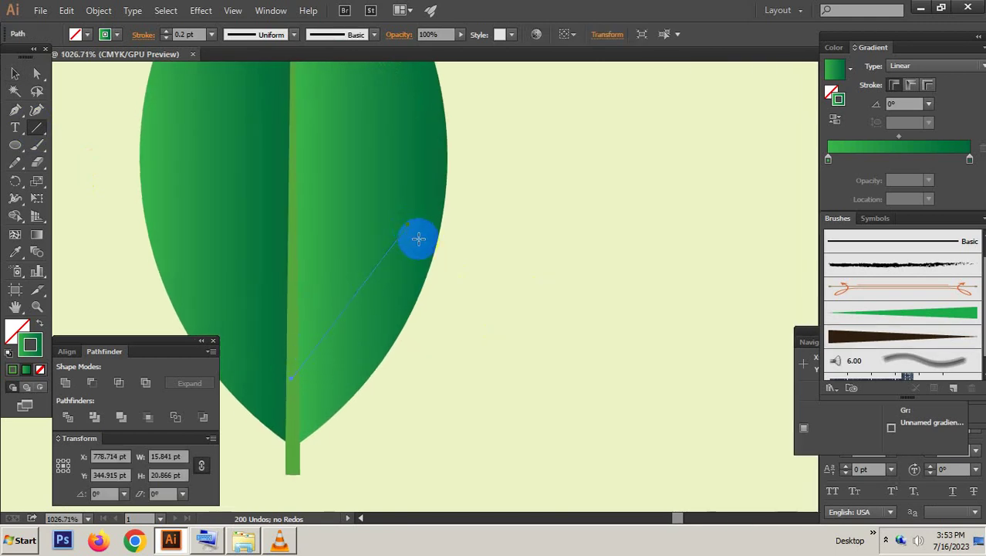
pyautogui.press('v')
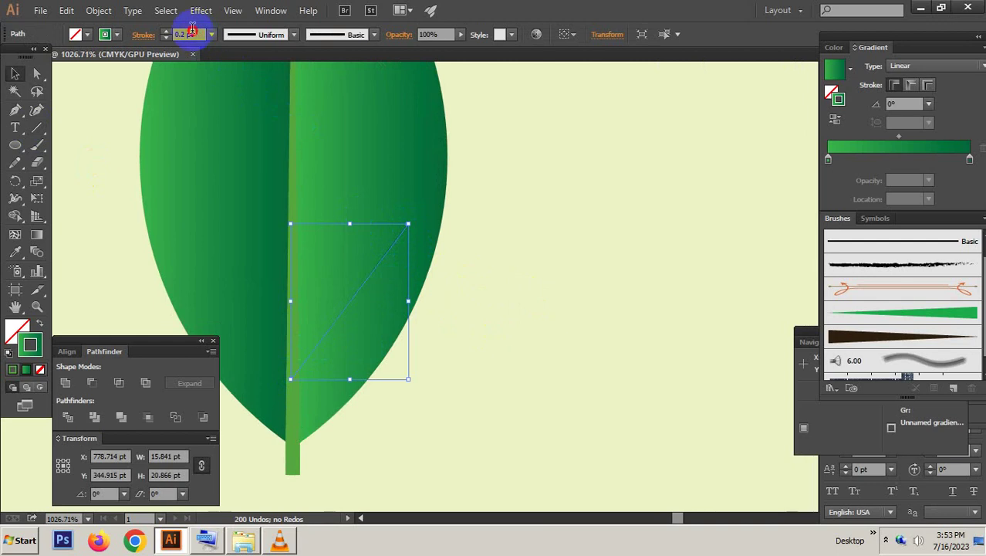
# Step: Give the vein a 2 pt stroke with a tapered width profile
pyautogui.write('0')
pyautogui.press('Return')
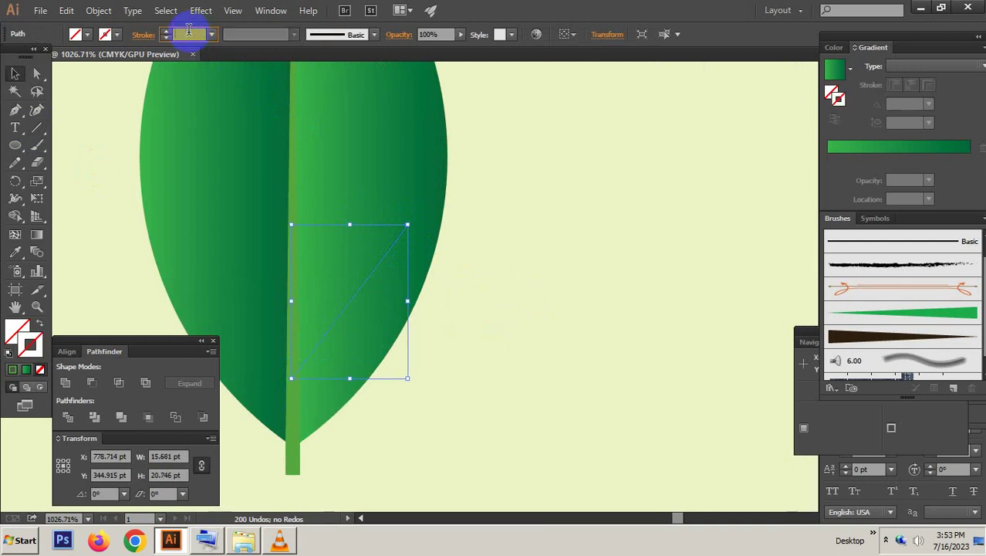
pyautogui.write('2')
pyautogui.press('Return')
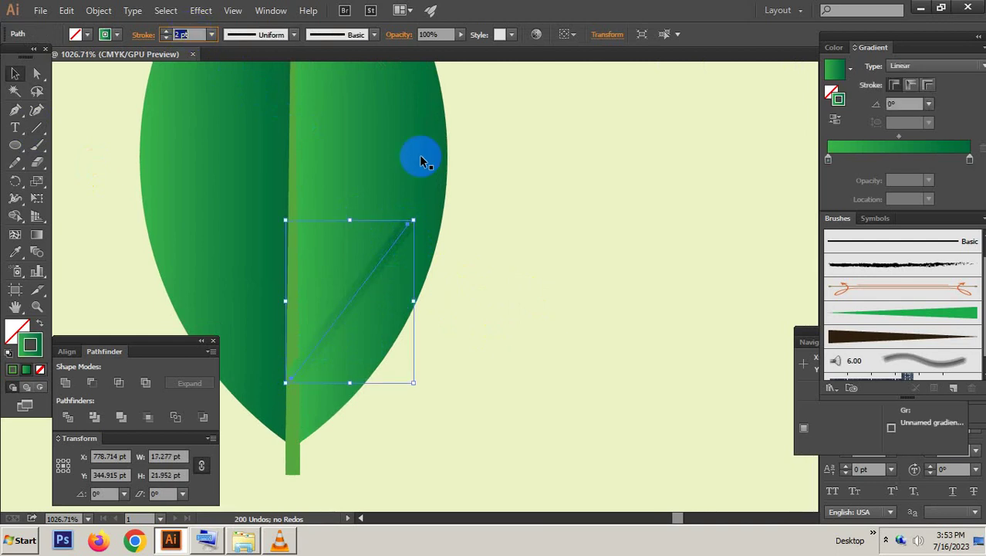
pyautogui.click(252, 42)
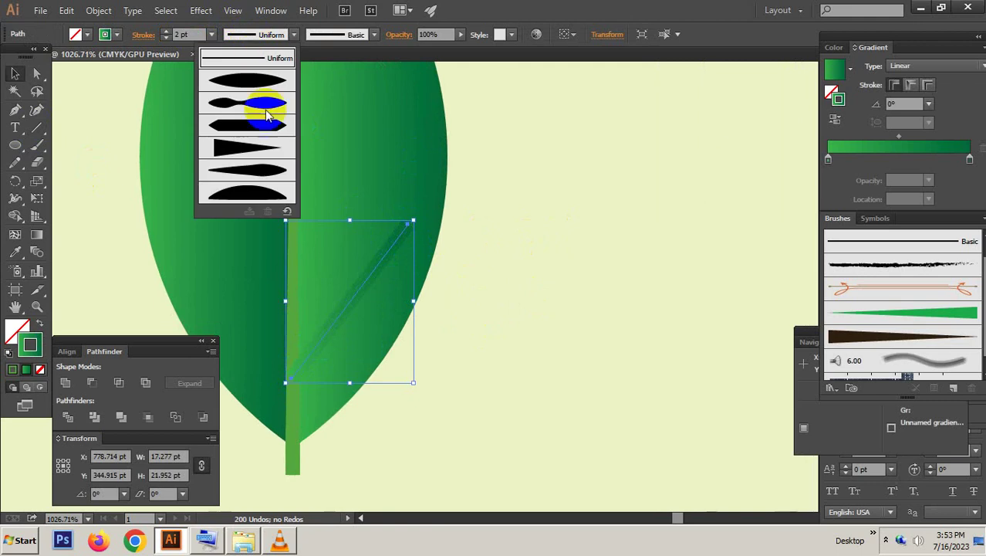
pyautogui.click(253, 153)
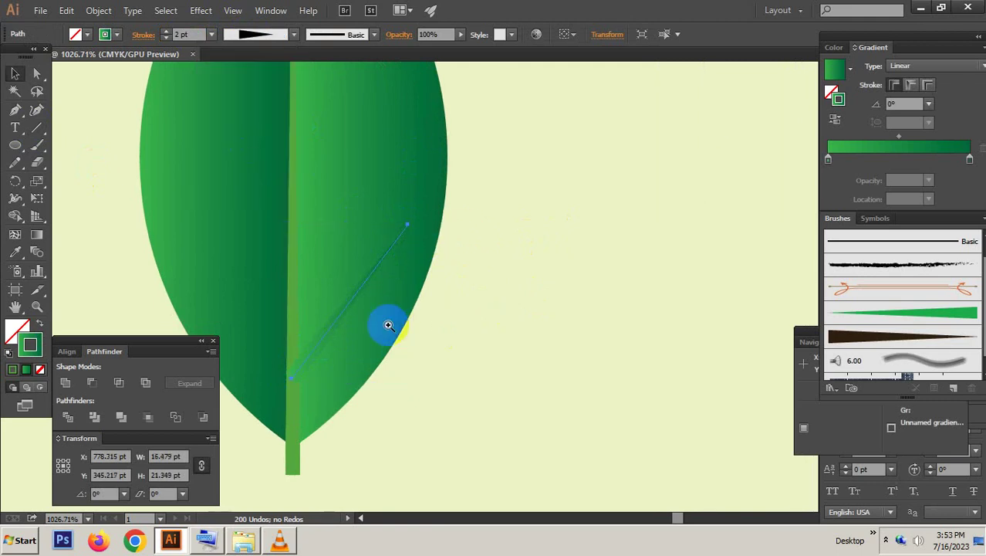
pyautogui.scroll(2, 385, 324)
pyautogui.moveTo(372, 331); pyautogui.dragTo(488, 319)
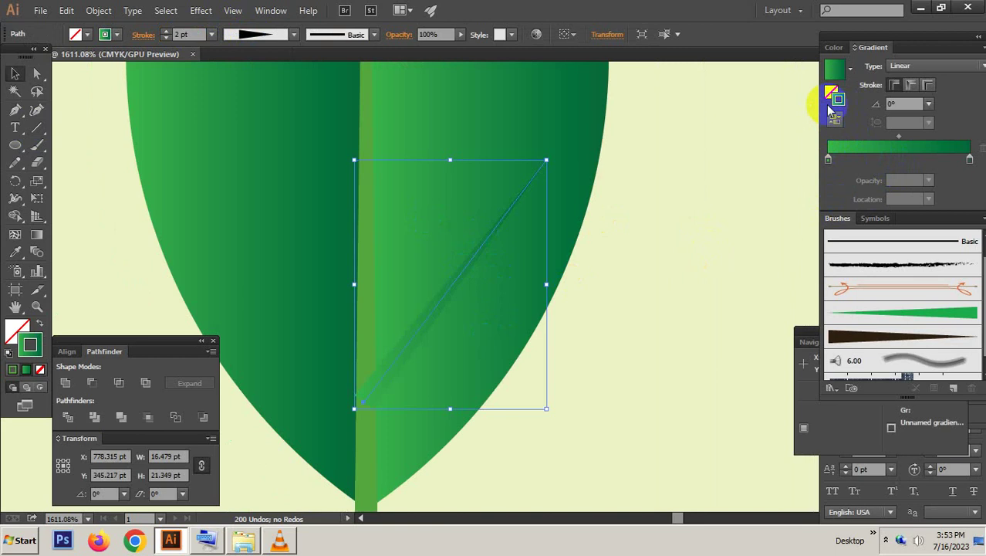
# Step: Recolour the vein stroke a darker green and apply the pointed triangle width profile
pyautogui.click(833, 47)
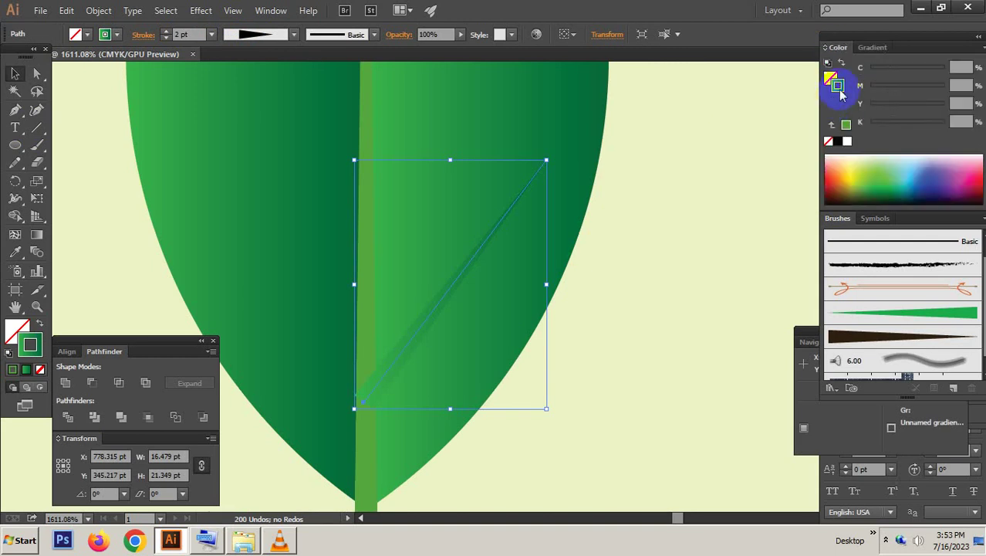
pyautogui.click(828, 142)
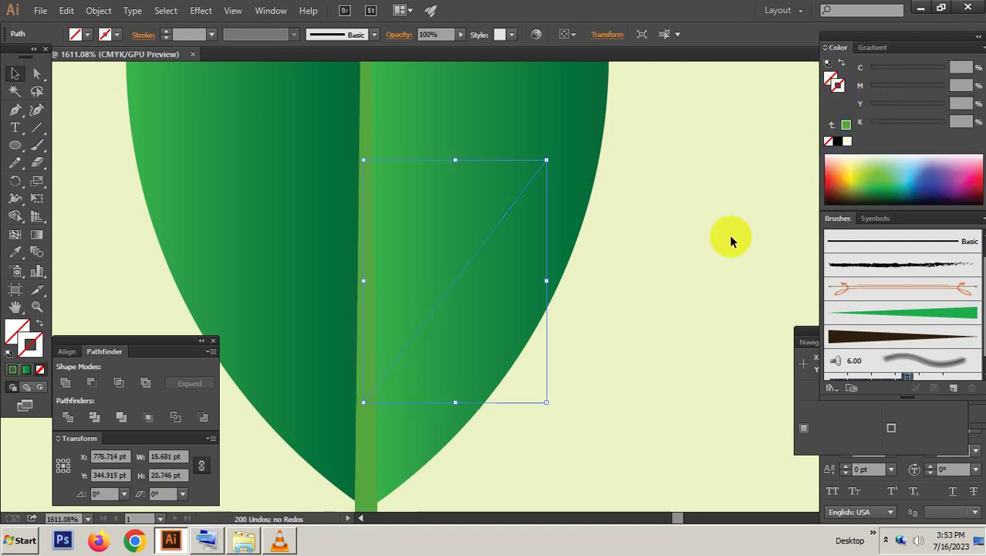
pyautogui.click(846, 125)
pyautogui.moveTo(877, 186); pyautogui.dragTo(882, 189)
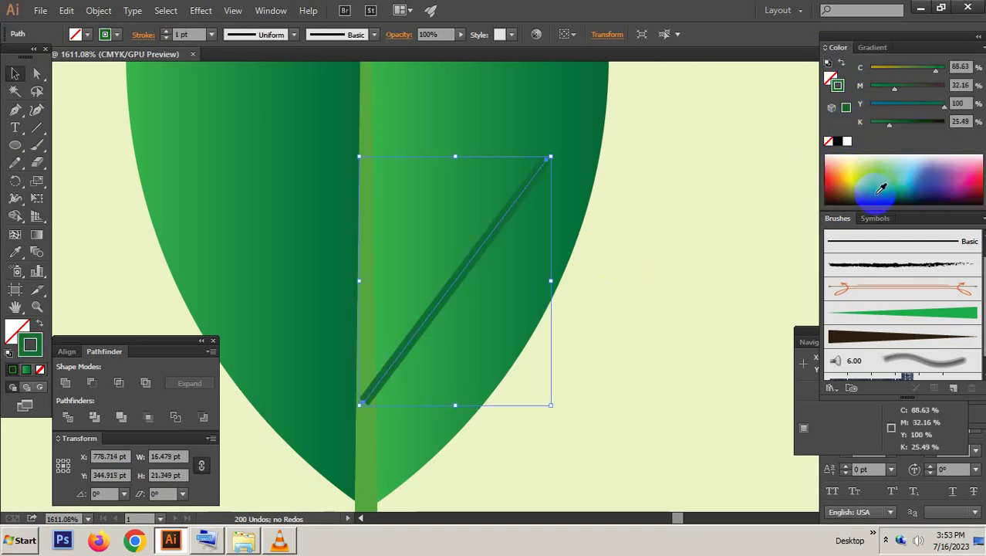
pyautogui.click(255, 33)
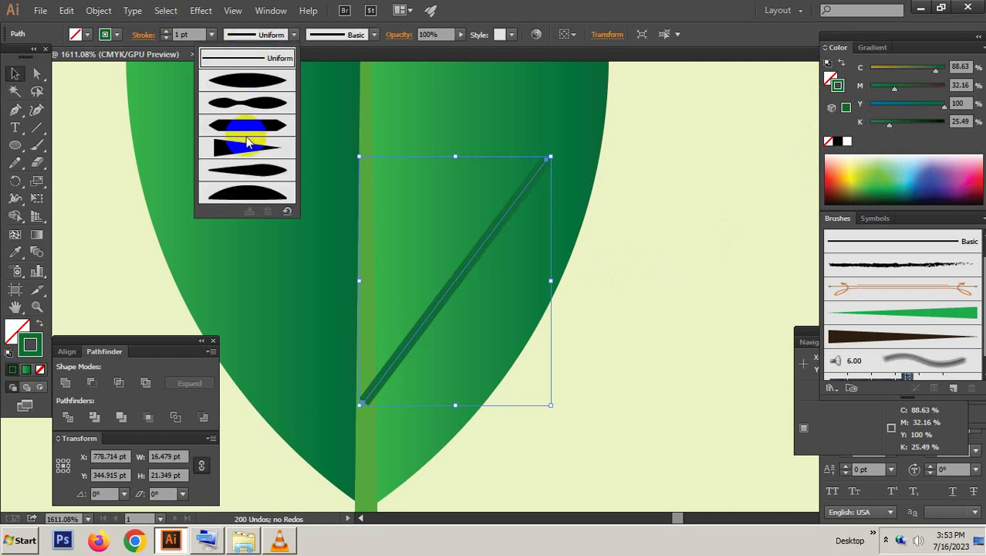
pyautogui.click(238, 150)
pyautogui.click(493, 238)
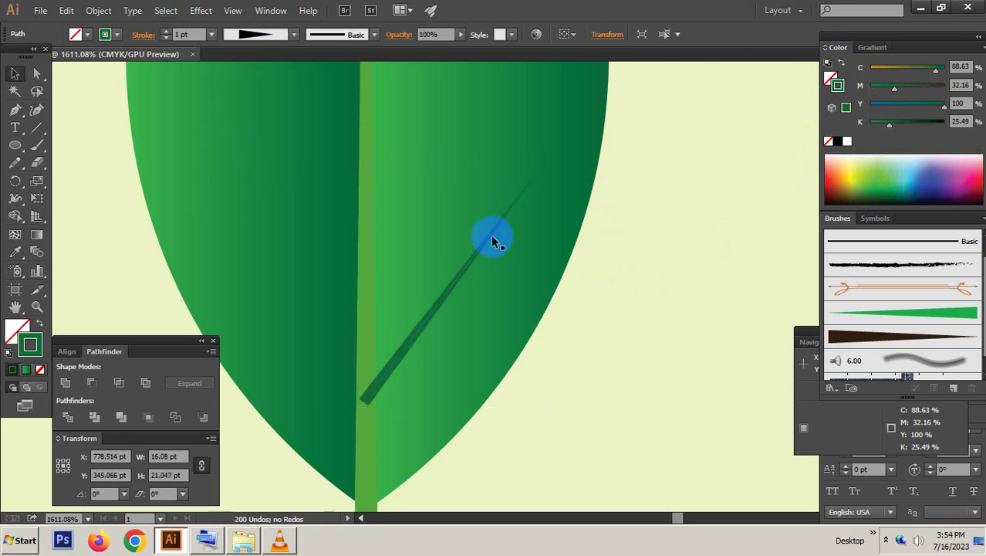
pyautogui.moveTo(473, 268); pyautogui.dragTo(445, 262)
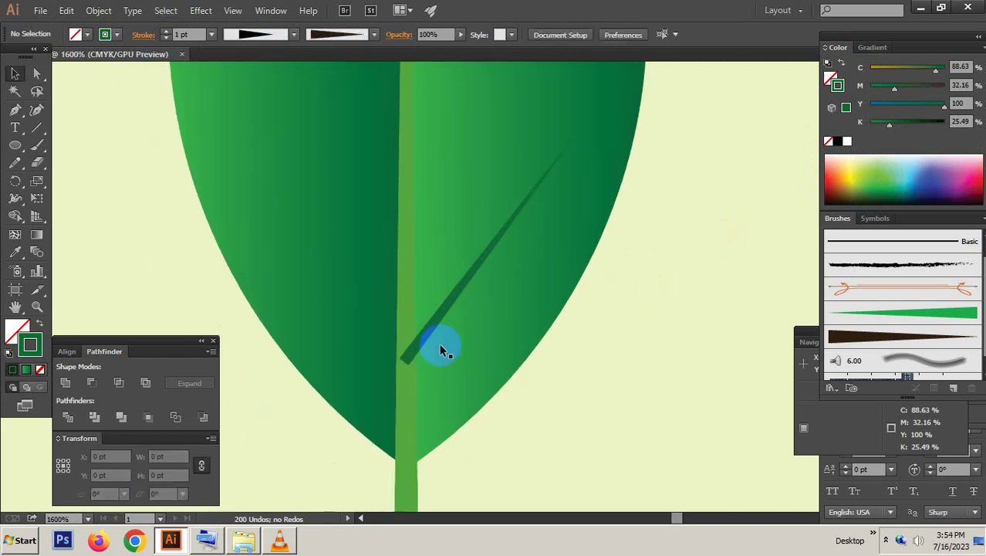
# Step: Copy the vein's dark green stroke onto the leaf's midrib stem with the Eyedropper
pyautogui.click(404, 379)
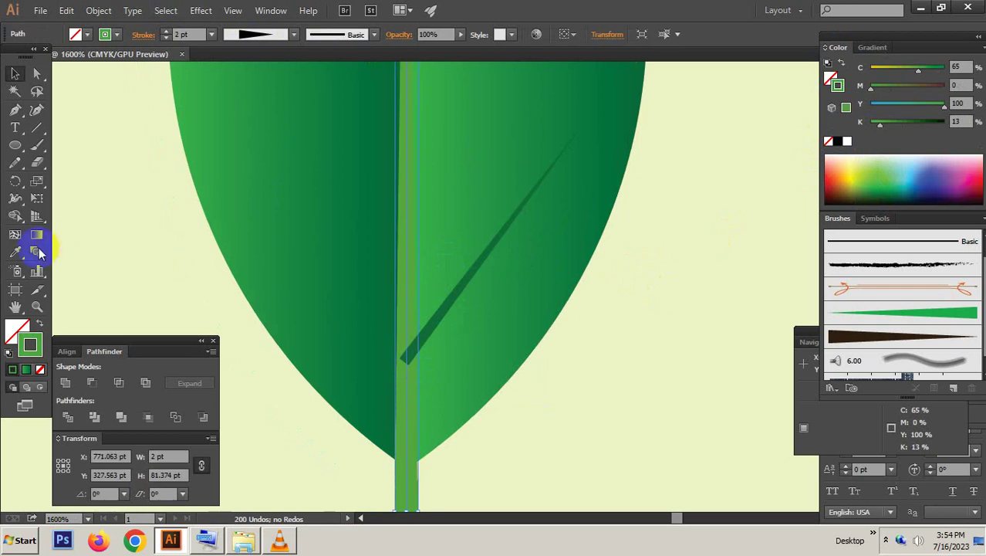
pyautogui.click(15, 252)
pyautogui.click(474, 279)
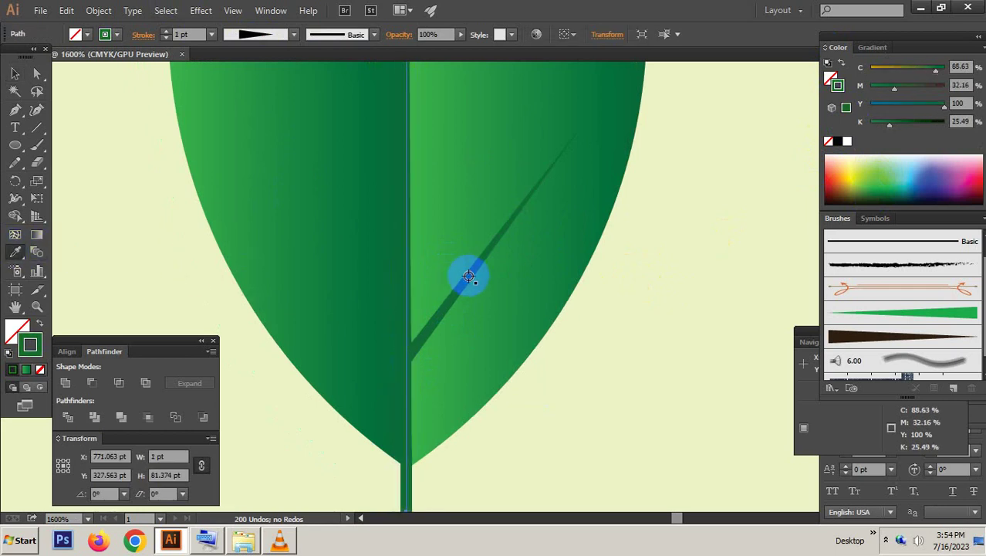
pyautogui.keyDown('ctrl'); pyautogui.click(614, 324); pyautogui.keyUp('ctrl')
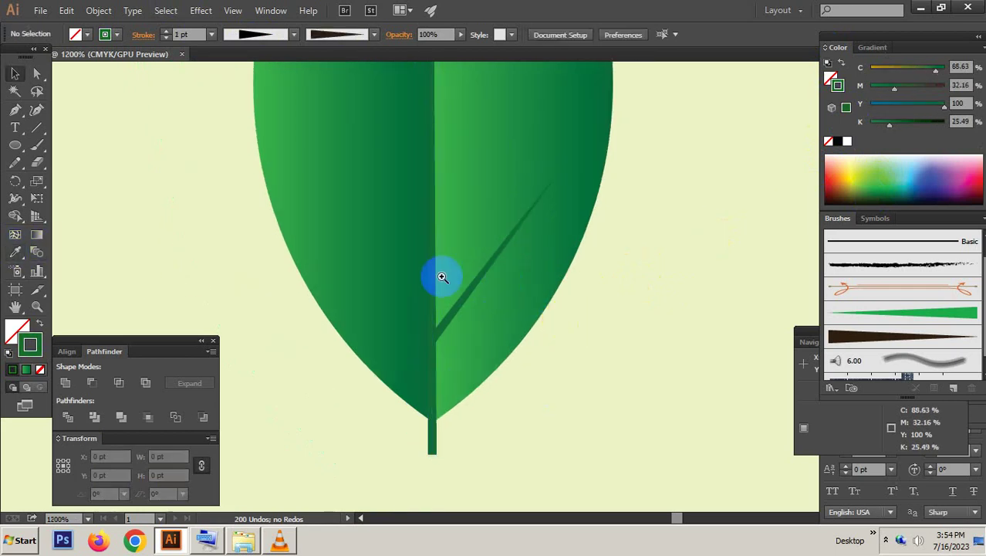
pyautogui.keyDown('ctrl'); pyautogui.keyDown('alt'); pyautogui.click(487, 294); pyautogui.keyUp('alt'); pyautogui.keyUp('ctrl')
pyautogui.keyDown('ctrl'); pyautogui.keyDown('alt'); pyautogui.click(488, 294); pyautogui.keyUp('alt'); pyautogui.keyUp('ctrl')
# Step: Try painting a brown brush stroke across the leaf, then undo it
pyautogui.click(501, 255)
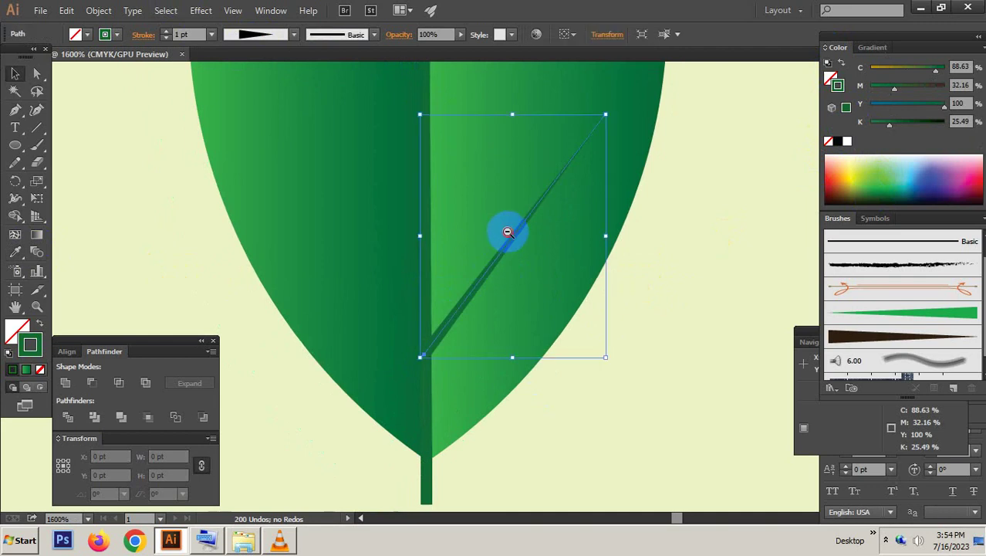
pyautogui.hotkey('ctrl', '-')
pyautogui.moveTo(501, 303); pyautogui.dragTo(494, 338)
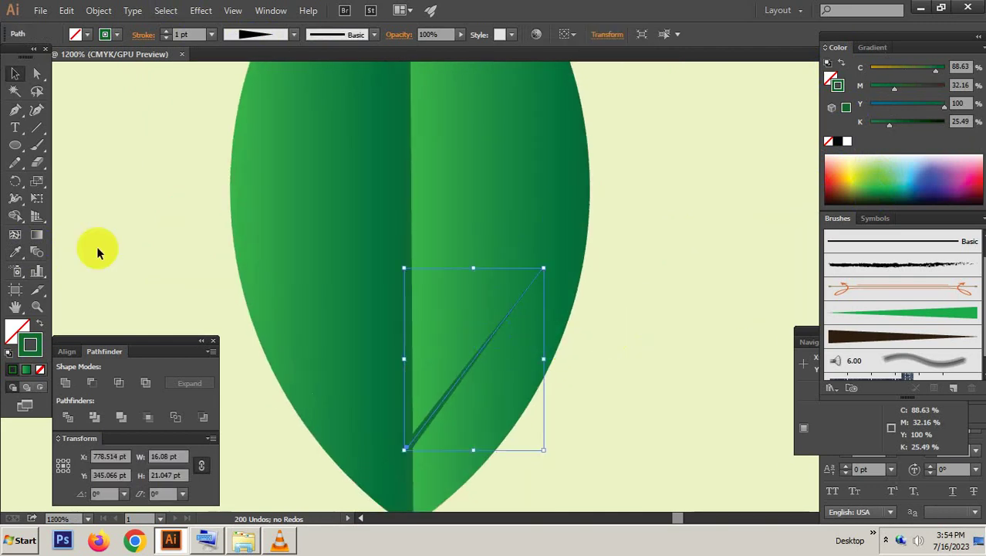
pyautogui.click(491, 341)
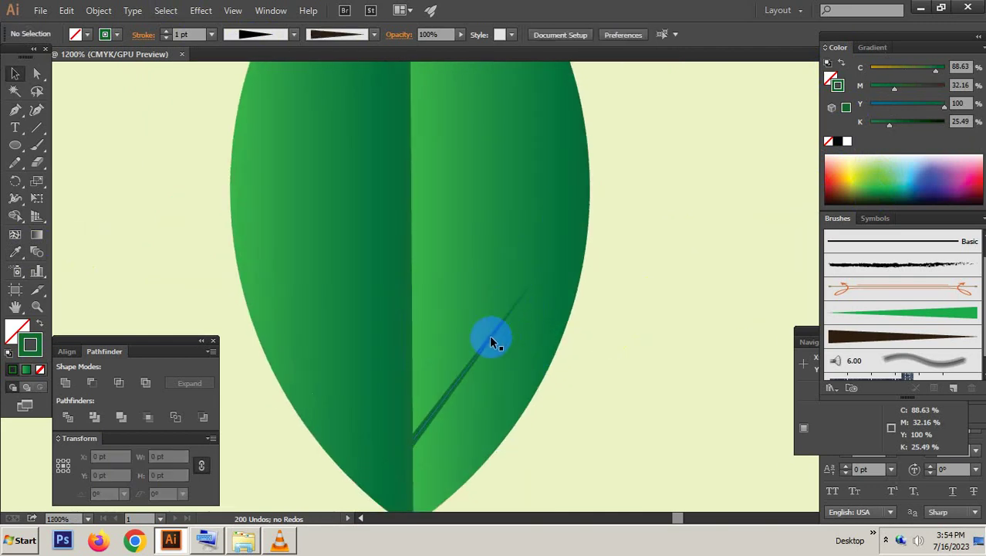
pyautogui.click(36, 145)
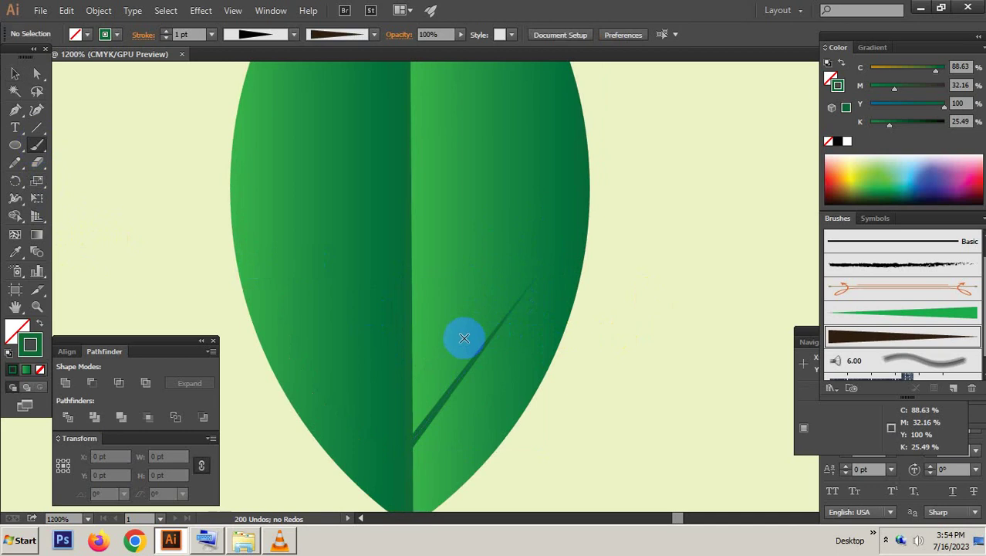
pyautogui.moveTo(412, 309)
pyautogui.mouseDown()
pyautogui.moveTo(540, 194)
pyautogui.moveTo(561, 191)
pyautogui.mouseUp()
pyautogui.hotkey('ctrl', 'z')
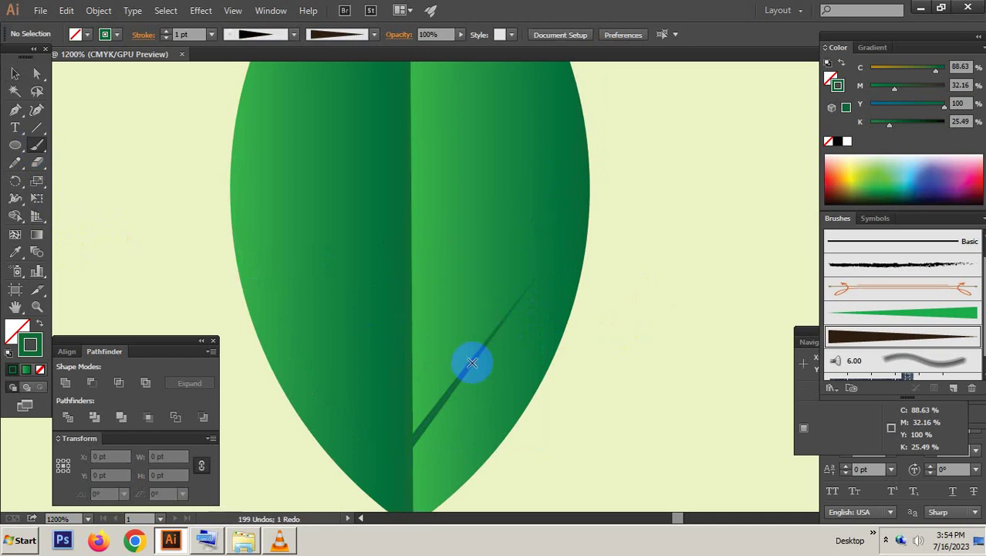
pyautogui.press('v')
# Step: Test moving the vein upward, undo the move, and reselect the vein
pyautogui.click(471, 369)
pyautogui.moveTo(471, 369); pyautogui.dragTo(478, 218)
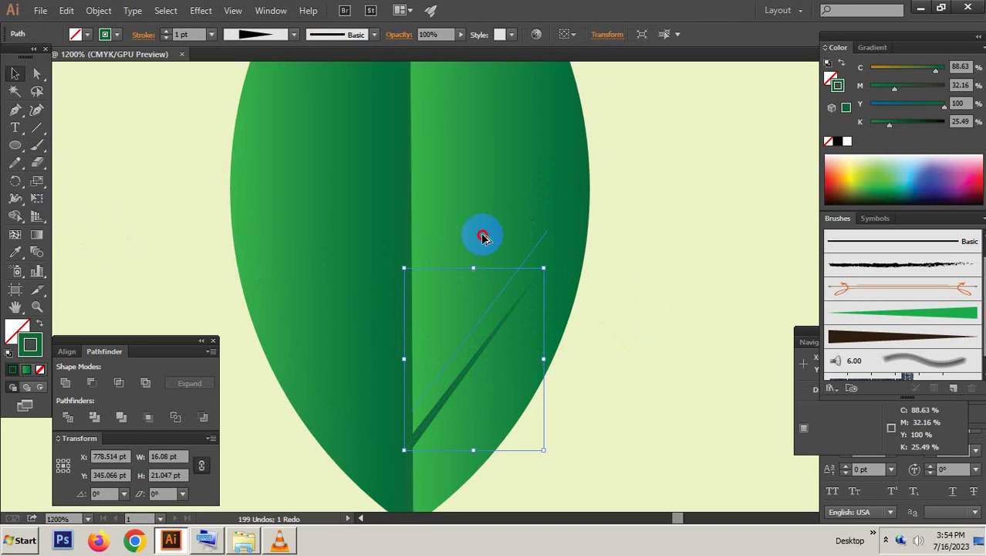
pyautogui.hotkey('ctrl', 'z')
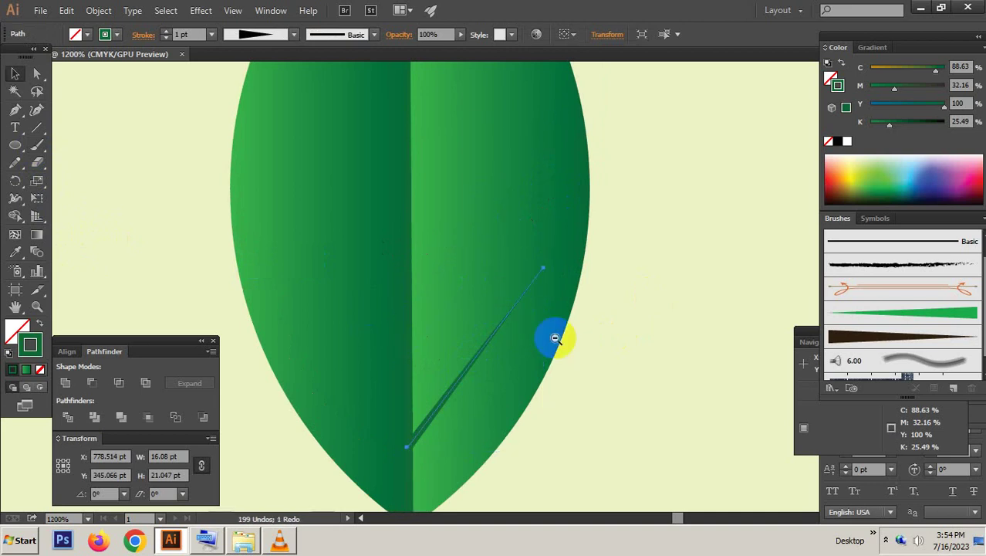
pyautogui.hotkey('ctrl', '-')
pyautogui.hotkey('ctrl', 'shift', 'a')
pyautogui.click(467, 311)
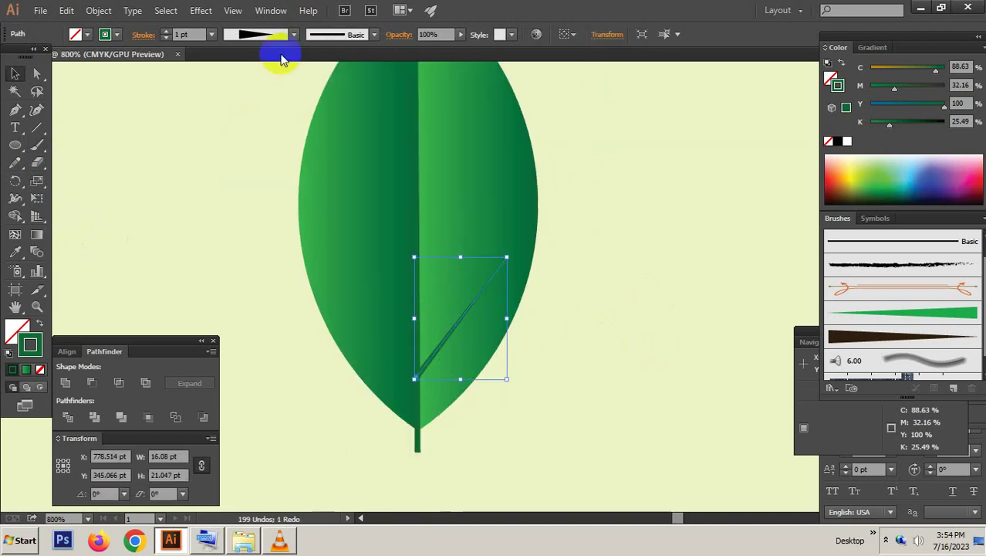
pyautogui.click(202, 10)
pyautogui.moveTo(239, 122)
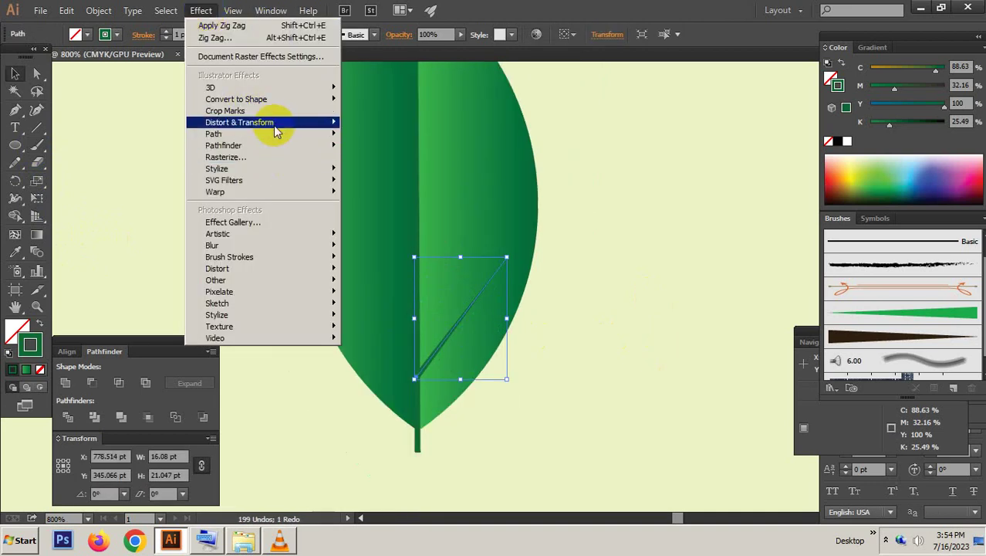
# Step: Start a previewed Transform effect on the vein with Reflect X and a leftward move
pyautogui.click(373, 160)
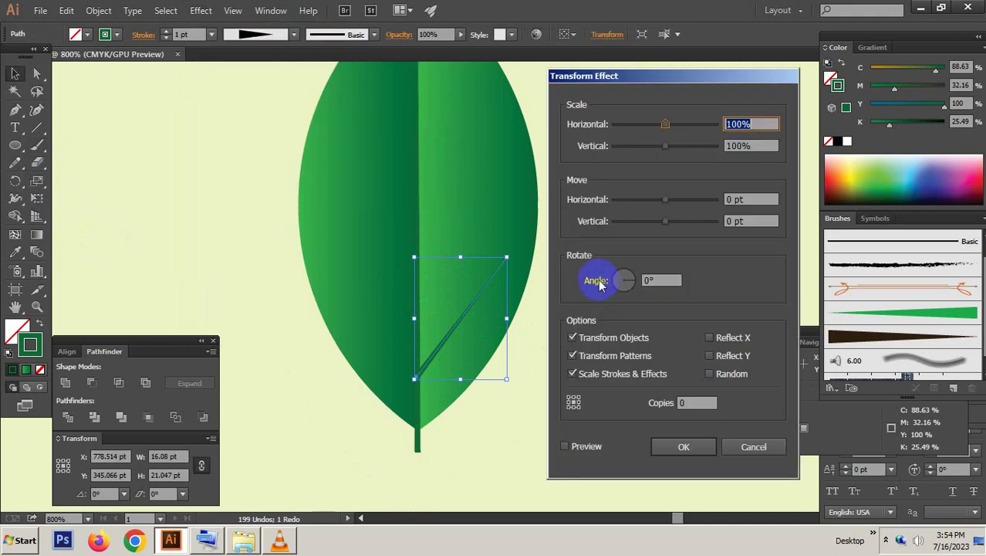
pyautogui.click(588, 447)
pyautogui.moveTo(698, 402); pyautogui.dragTo(678, 406)
pyautogui.write('4')
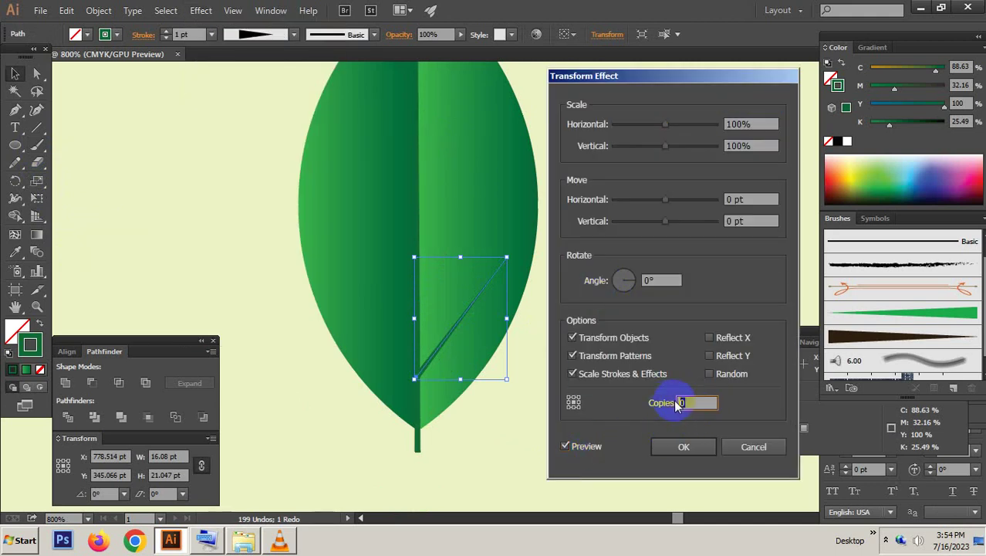
pyautogui.click(719, 337)
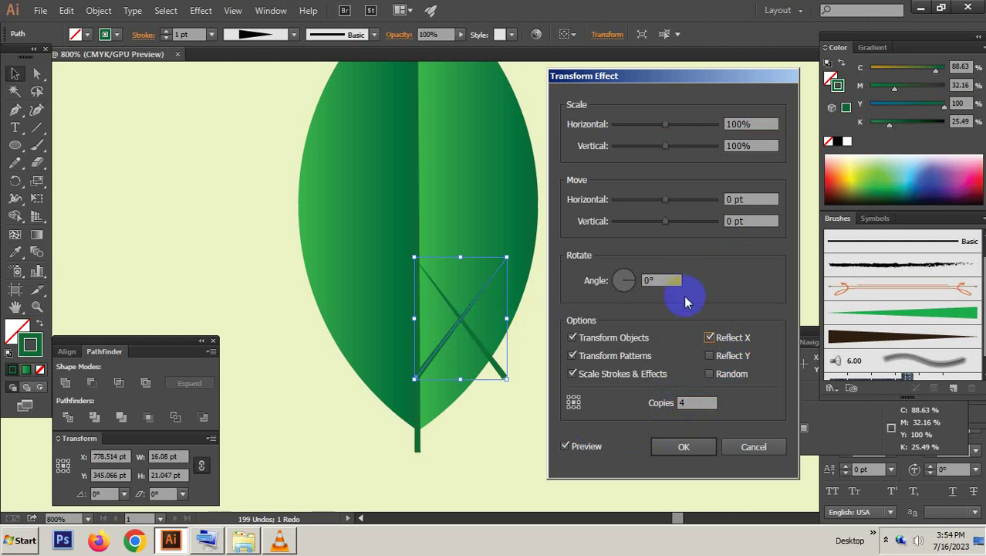
pyautogui.moveTo(727, 199); pyautogui.dragTo(743, 197)
pyautogui.press('Down')
pyautogui.press('Down')
pyautogui.press('Down')
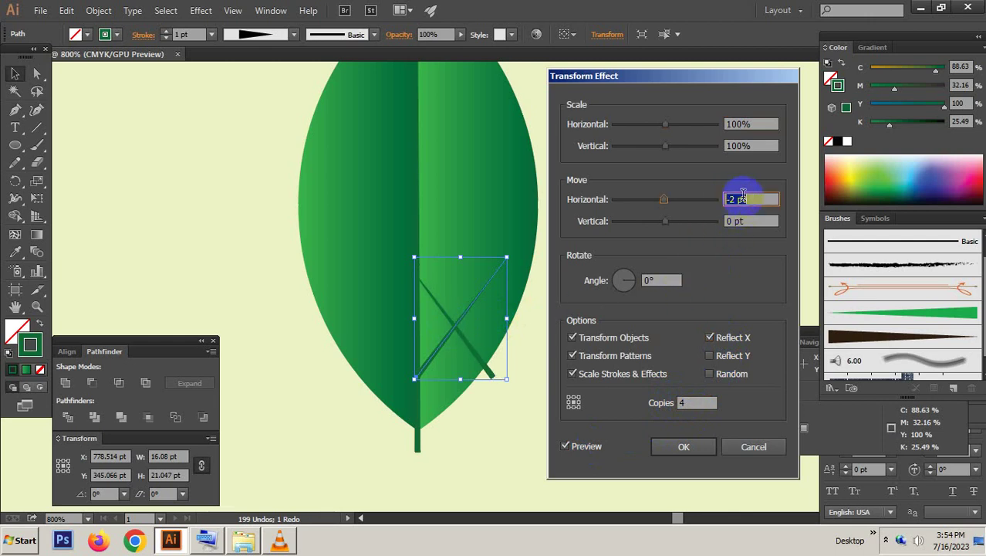
pyautogui.press('Down')
pyautogui.press('Down')
pyautogui.press('Down')
pyautogui.press('Down')
pyautogui.press('Down')
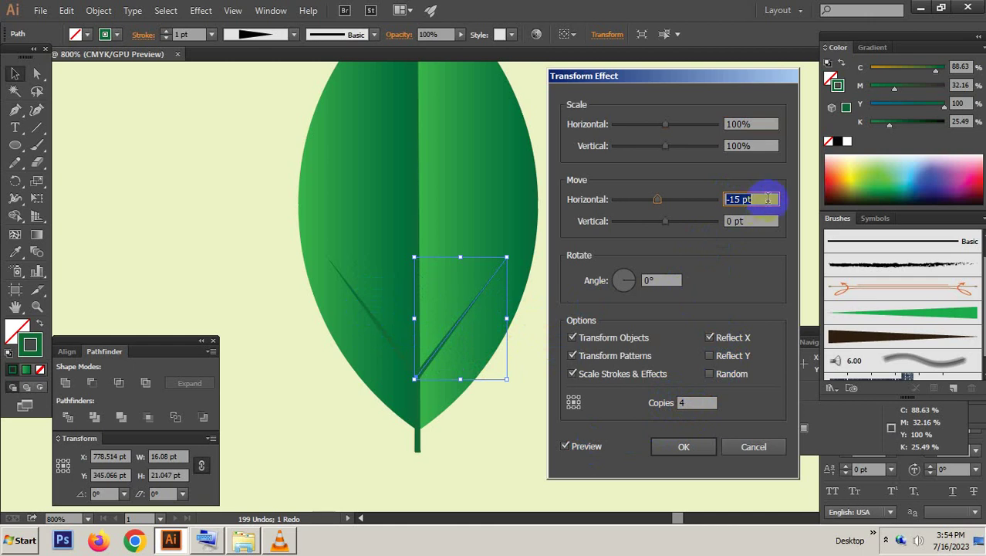
# Step: Adjust the vein copies' vertical offset to -8 pt and raise the copy count
pyautogui.click(755, 221)
pyautogui.press('Down')
pyautogui.press('Down')
pyautogui.press('Down')
pyautogui.press('Down')
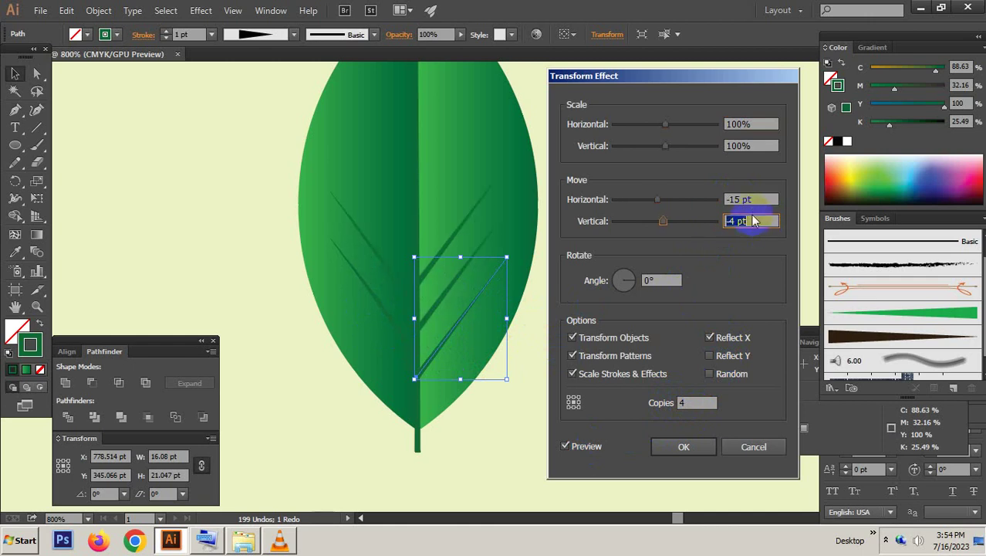
pyautogui.press('Down')
pyautogui.press('Down')
pyautogui.press('Down')
pyautogui.press('Down')
pyautogui.click(682, 400)
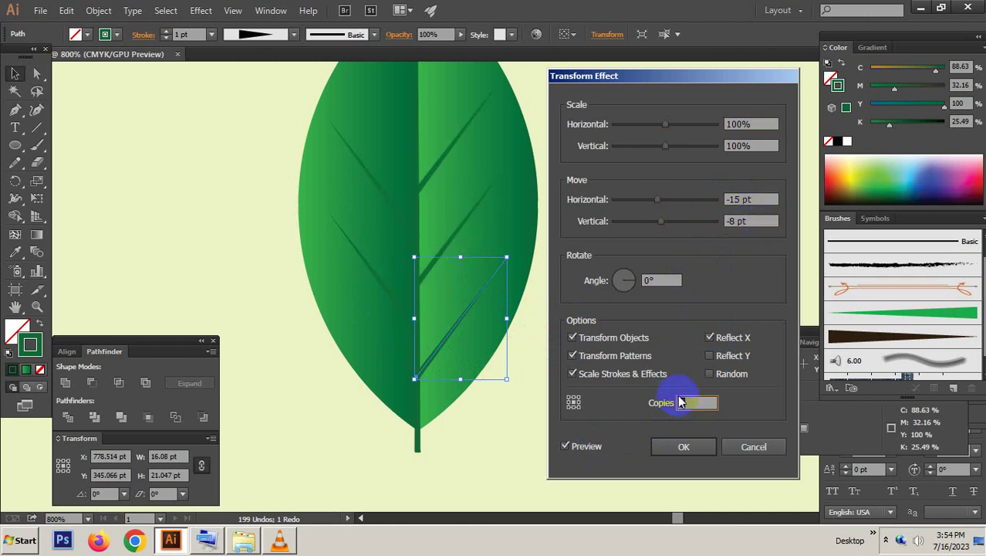
pyautogui.press('Down')
pyautogui.press('Up')
pyautogui.press('Up')
pyautogui.press('Up')
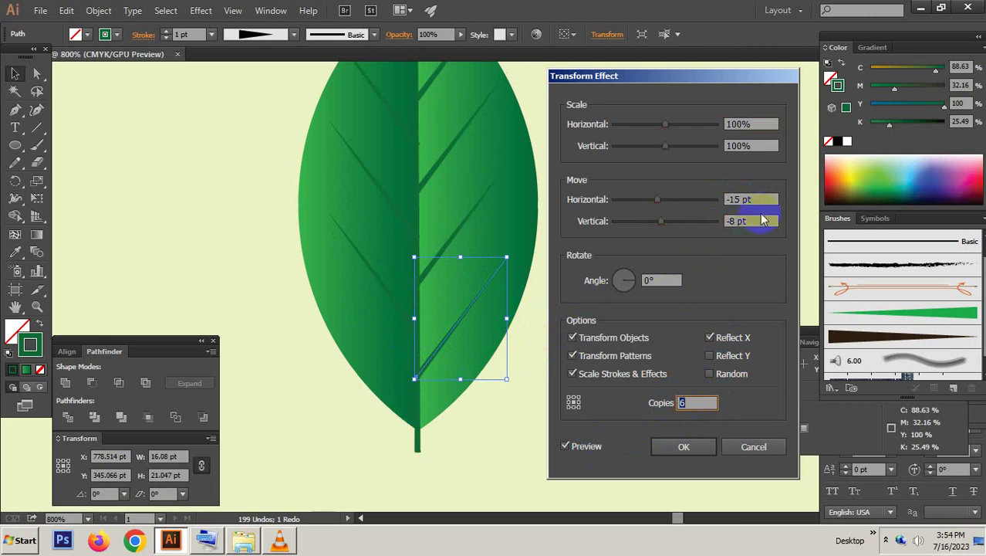
# Step: Finalise the repeat at -16 pt horizontal, -6 pt vertical, 10 copies, and apply it
pyautogui.click(752, 199)
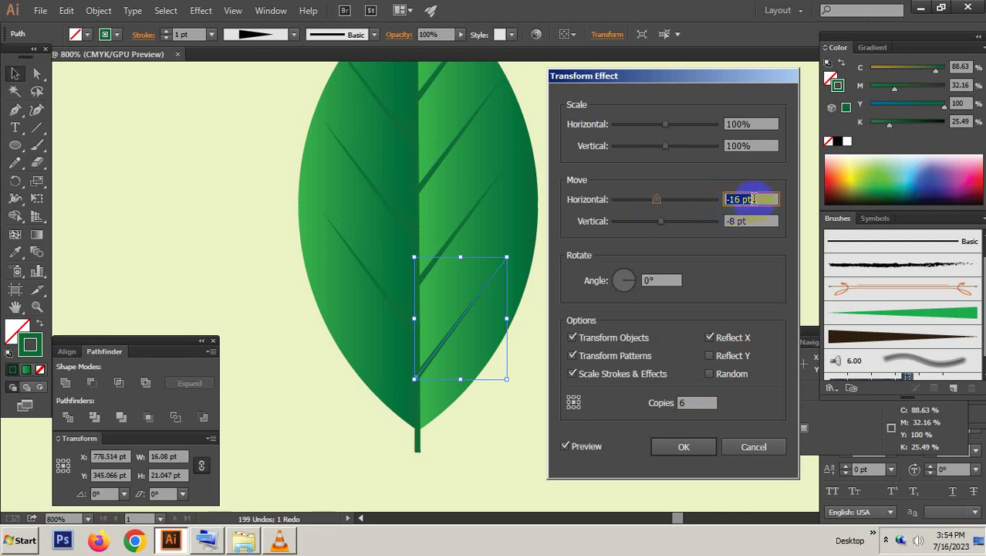
pyautogui.press('Down')
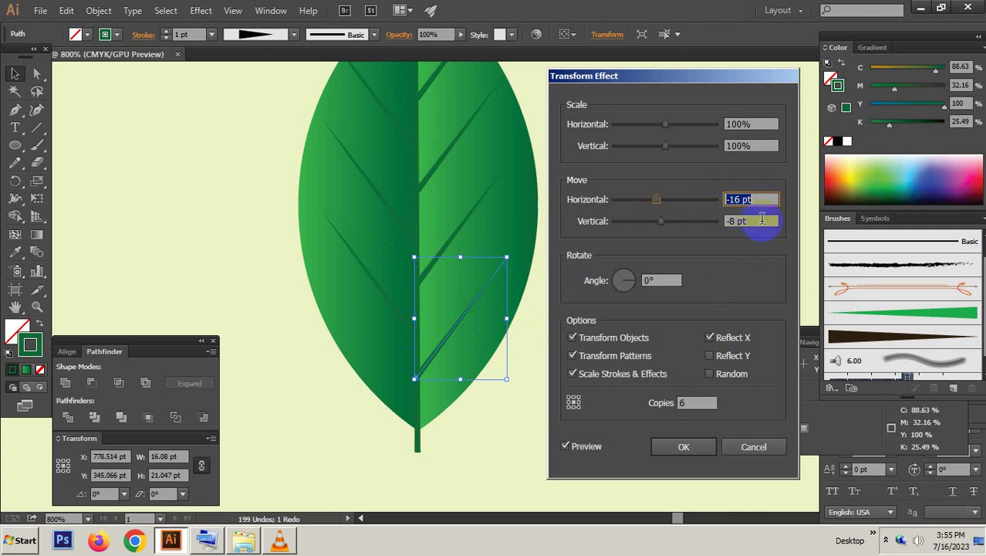
pyautogui.click(754, 221)
pyautogui.press('Up')
pyautogui.press('Up')
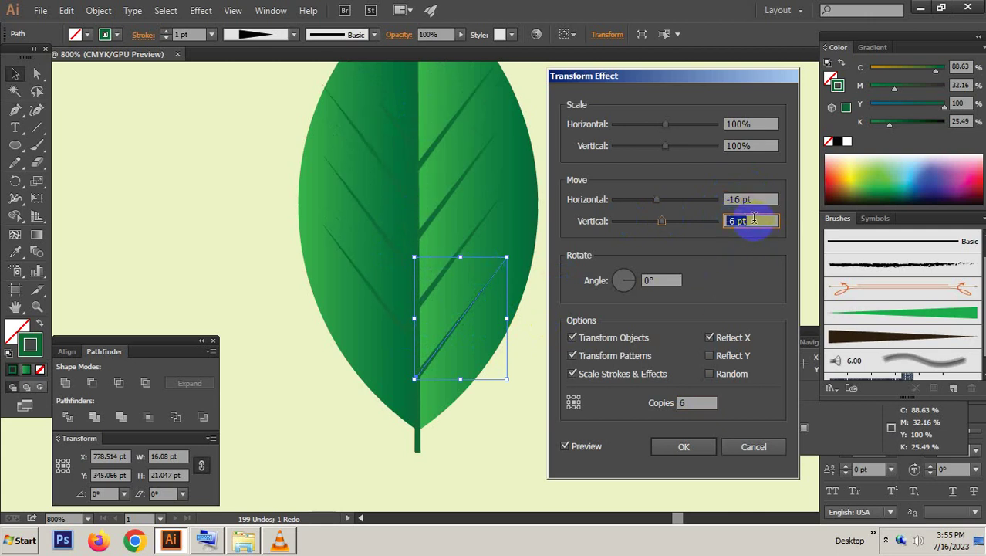
pyautogui.click(698, 402)
pyautogui.write('10')
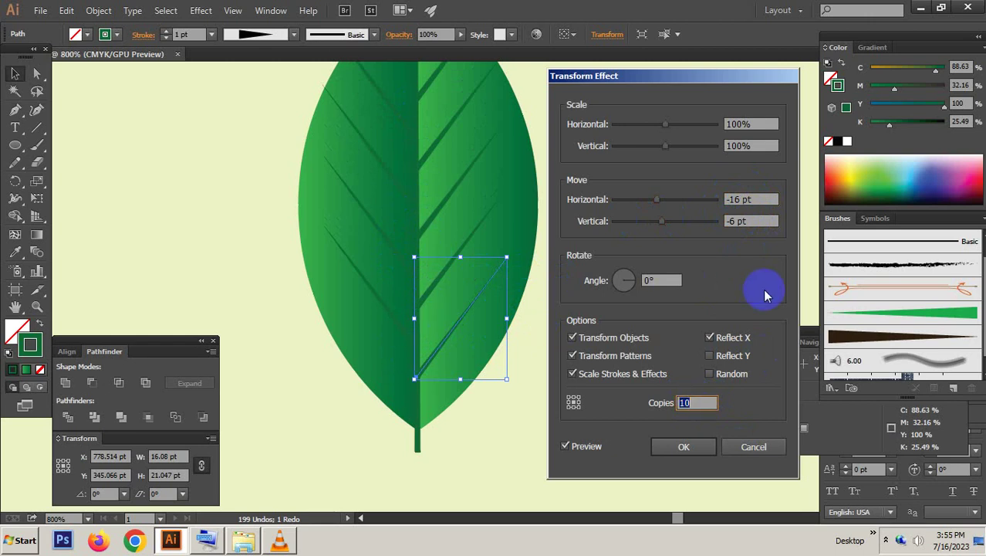
pyautogui.click(684, 446)
pyautogui.click(571, 347)
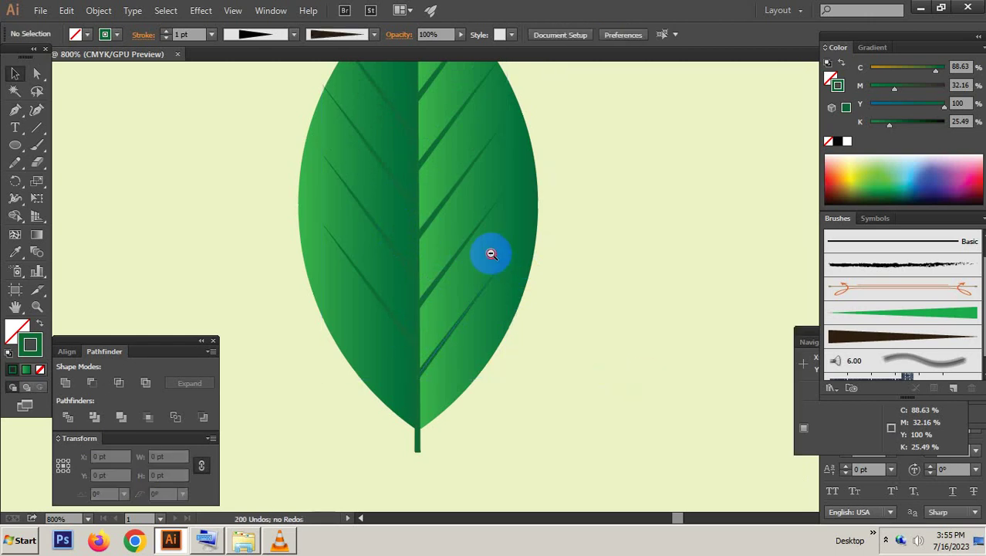
# Step: Reselect the vein line, undo its Transform vein repeat, and bring up the Effect menu
pyautogui.scroll(-1, 488, 253)
pyautogui.scroll(2, 484, 302)
pyautogui.moveTo(476, 388); pyautogui.dragTo(471, 355)
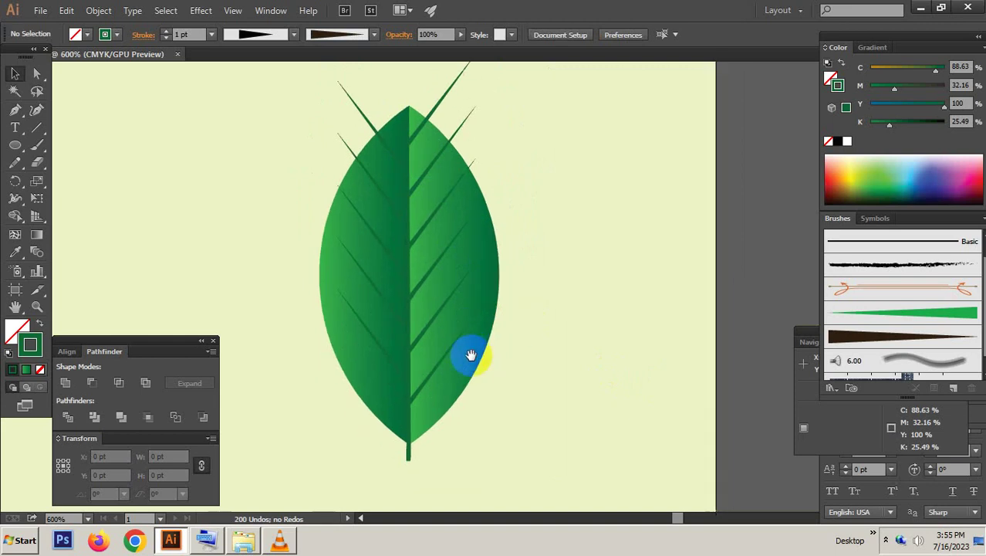
pyautogui.doubleClick(418, 230)
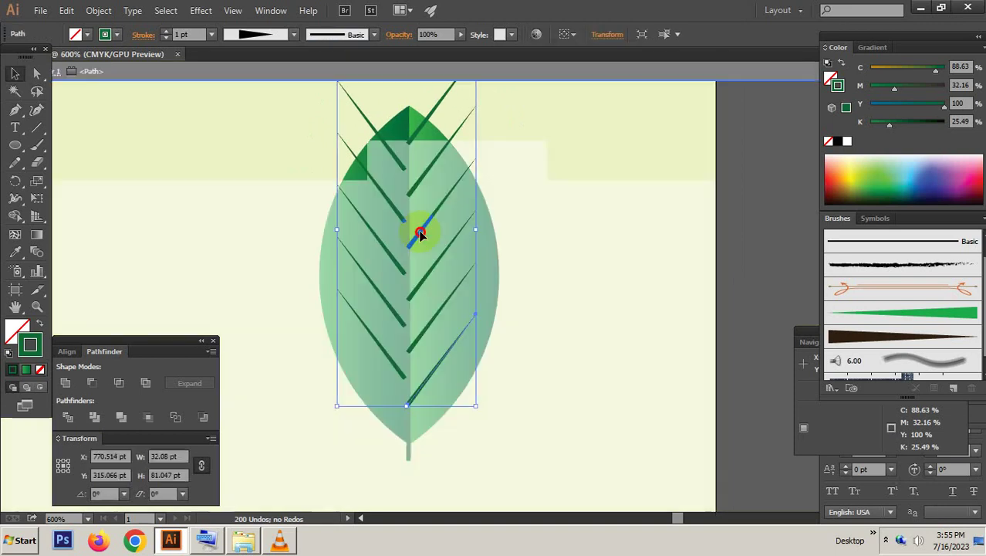
pyautogui.hotkey('ctrl', 'z')
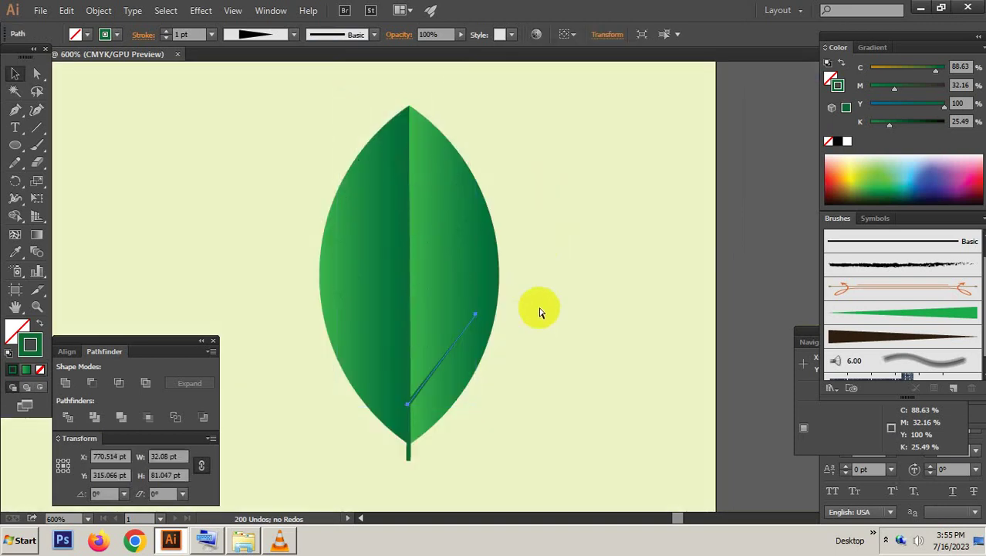
pyautogui.click(201, 10)
pyautogui.moveTo(239, 122)
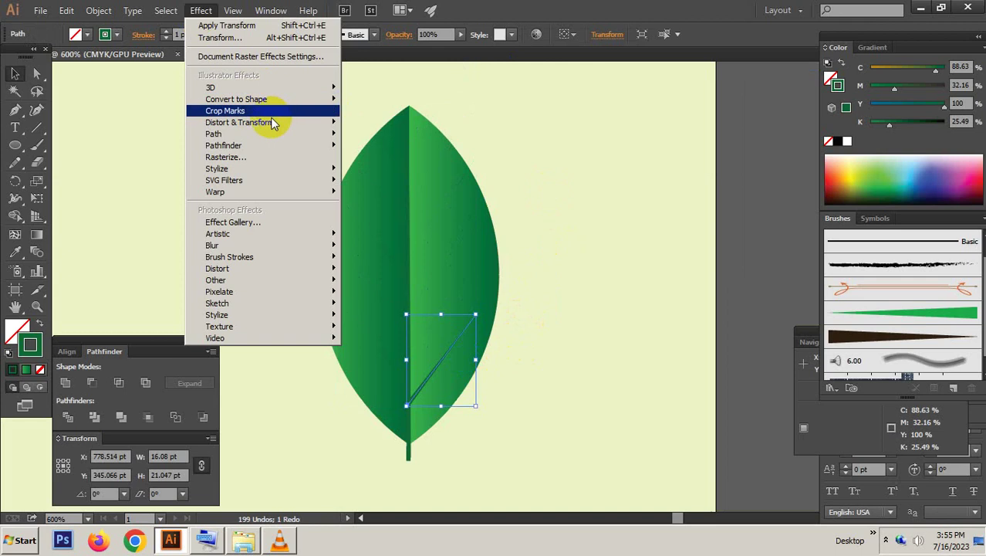
# Step: Reopen the Transform effect with Reflect X, preview, 12 copies, and leftward and upward moves
pyautogui.click(400, 159)
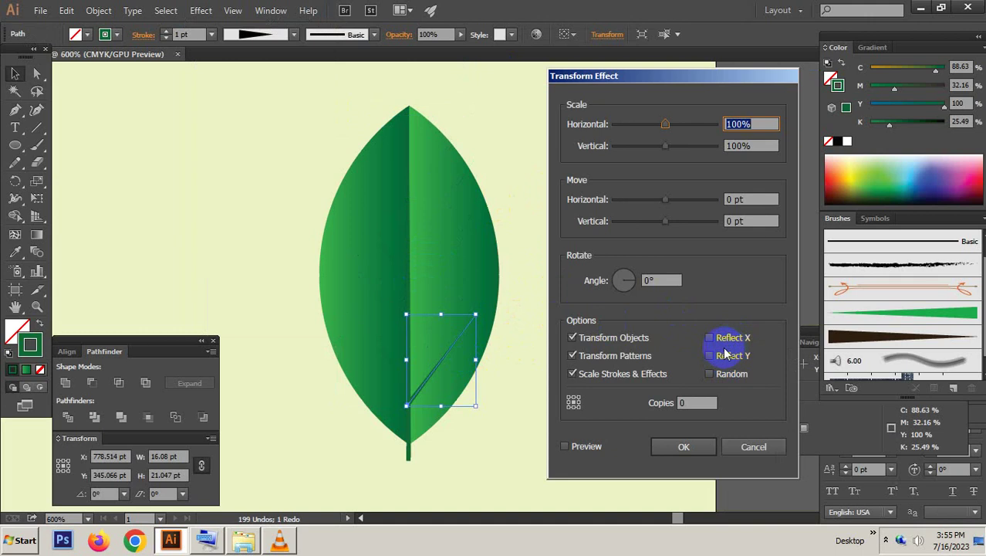
pyautogui.click(723, 342)
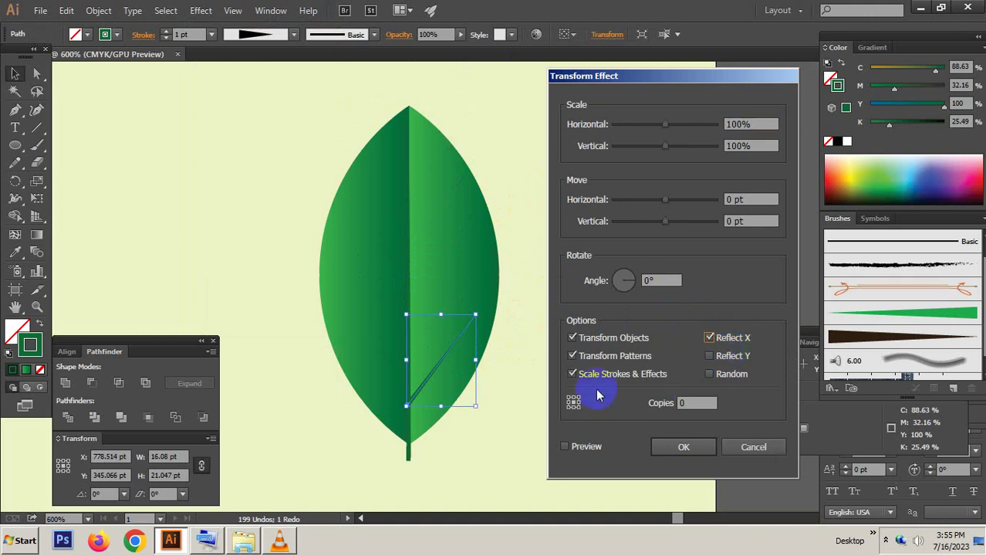
pyautogui.click(566, 446)
pyautogui.doubleClick(696, 401)
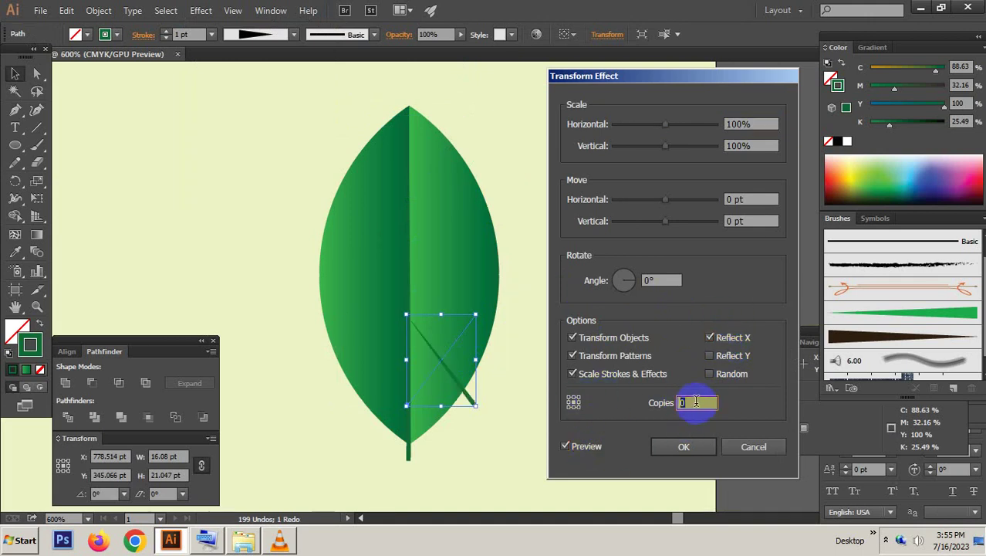
pyautogui.write('12')
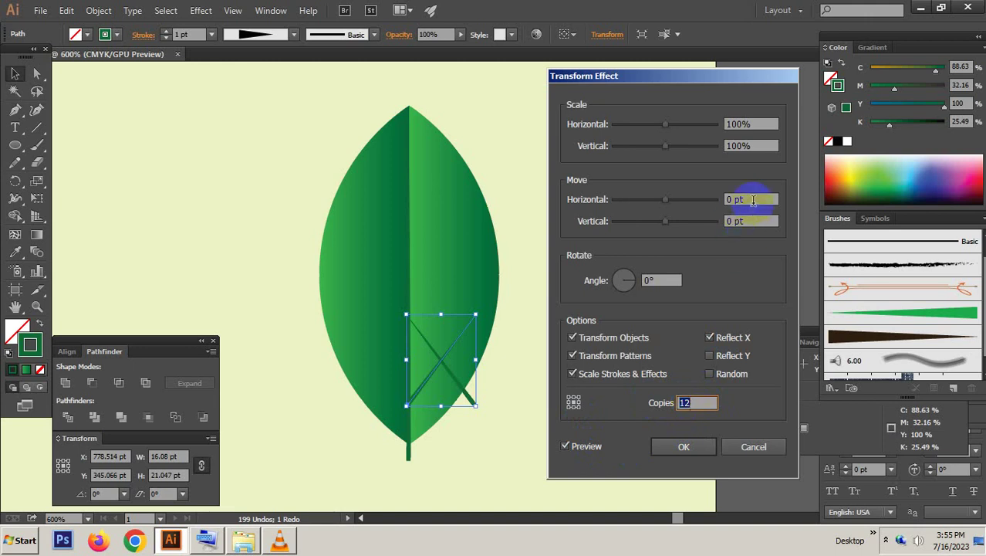
pyautogui.doubleClick(739, 199)
pyautogui.hotkey('shift', 'Down')
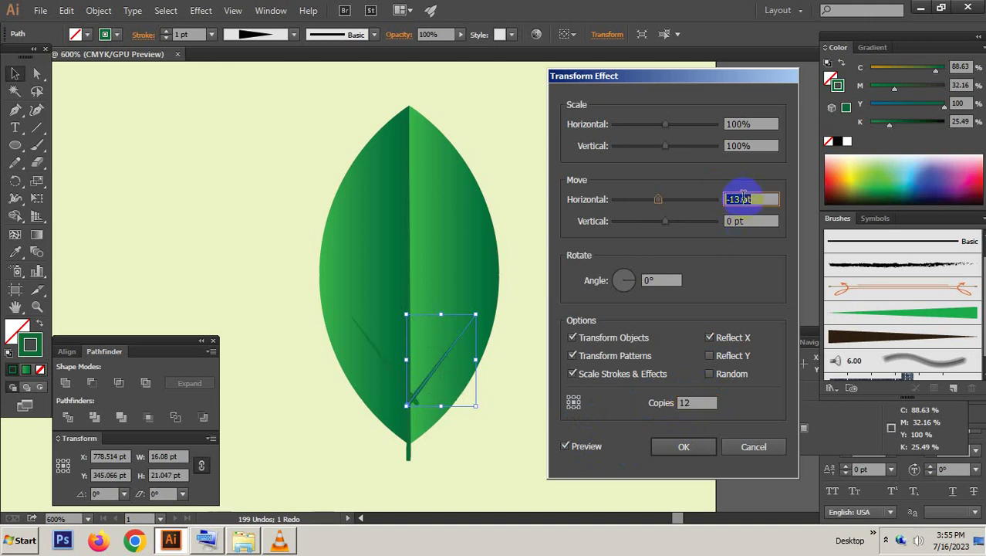
pyautogui.press('Tab')
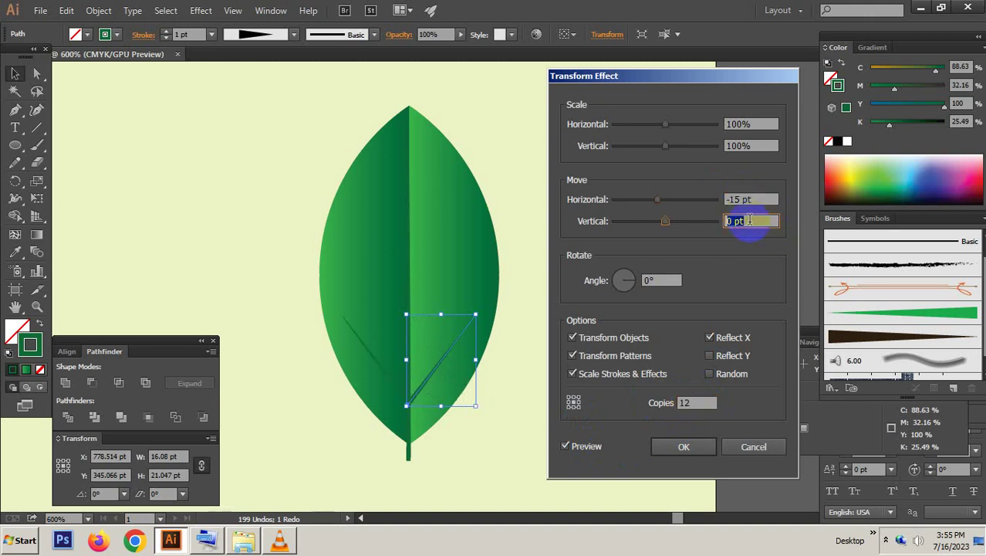
pyautogui.press('Down')
pyautogui.press('Down')
# Step: Try horizontal scales between 90% and 95% and a 99% vertical scale for the copies
pyautogui.press('Down')
pyautogui.press('Down')
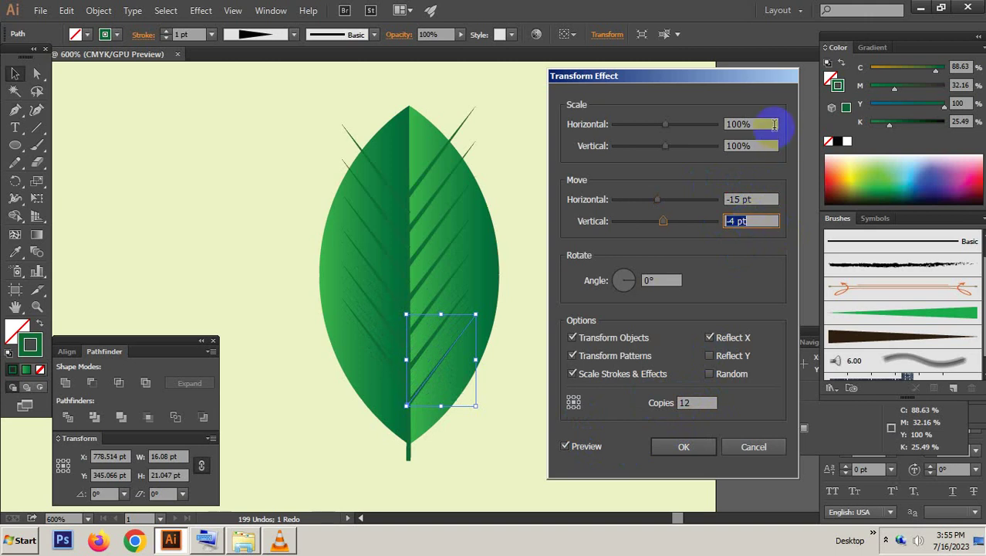
pyautogui.click(741, 123)
pyautogui.press('Up')
pyautogui.press('Down')
pyautogui.press('Down')
pyautogui.press('Down')
pyautogui.press('Down')
pyautogui.press('Down')
pyautogui.press('Down')
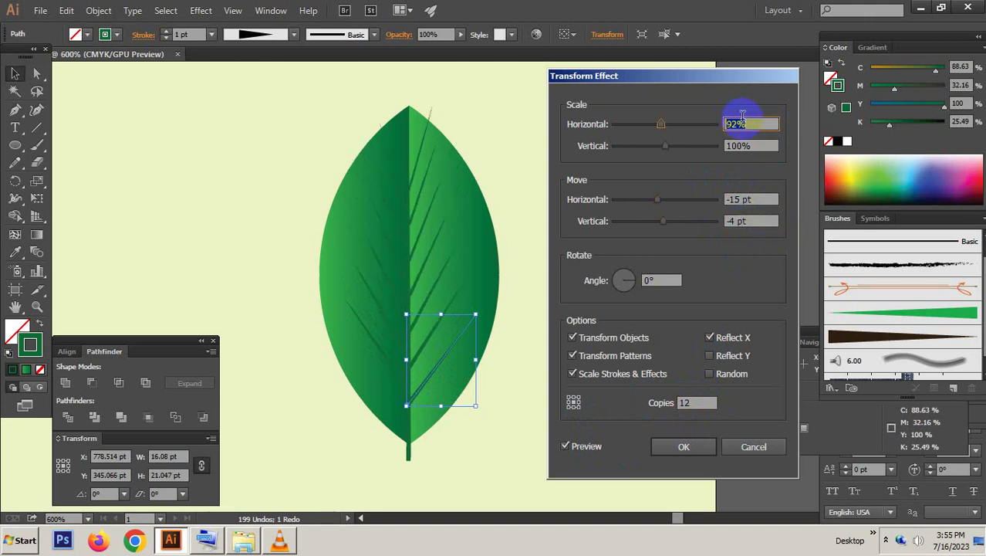
pyautogui.press('Down')
pyautogui.press('Down')
pyautogui.press('Down')
pyautogui.click(767, 143)
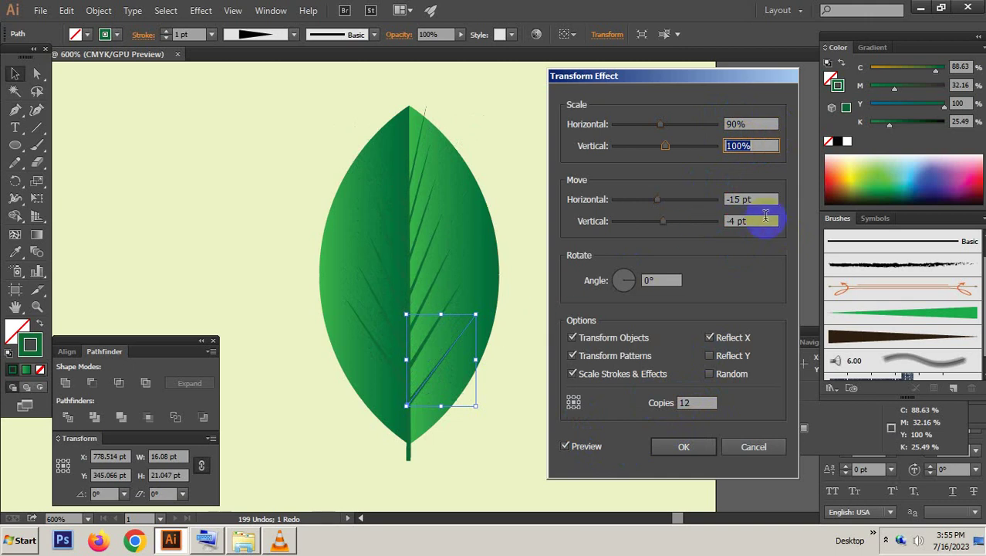
pyautogui.press('Down')
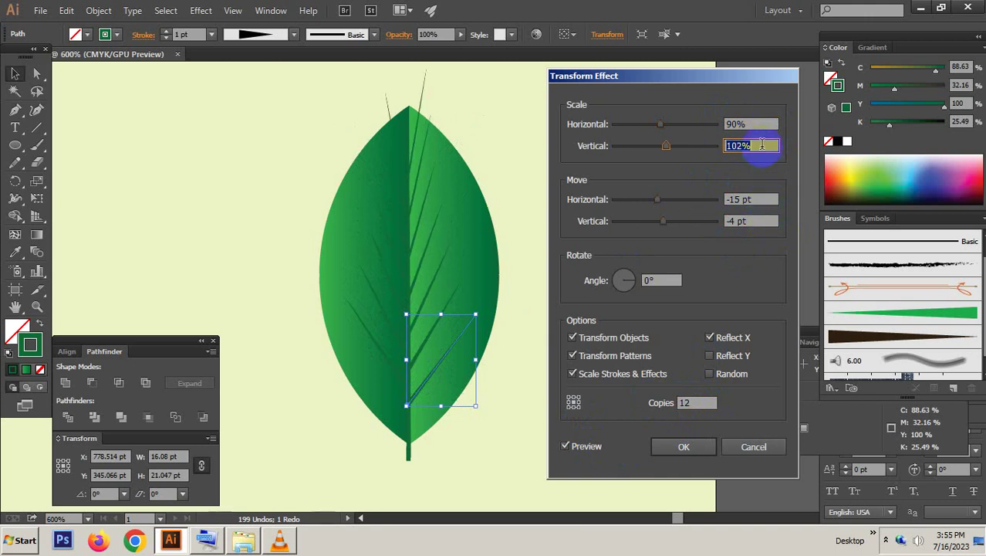
pyautogui.click(749, 125)
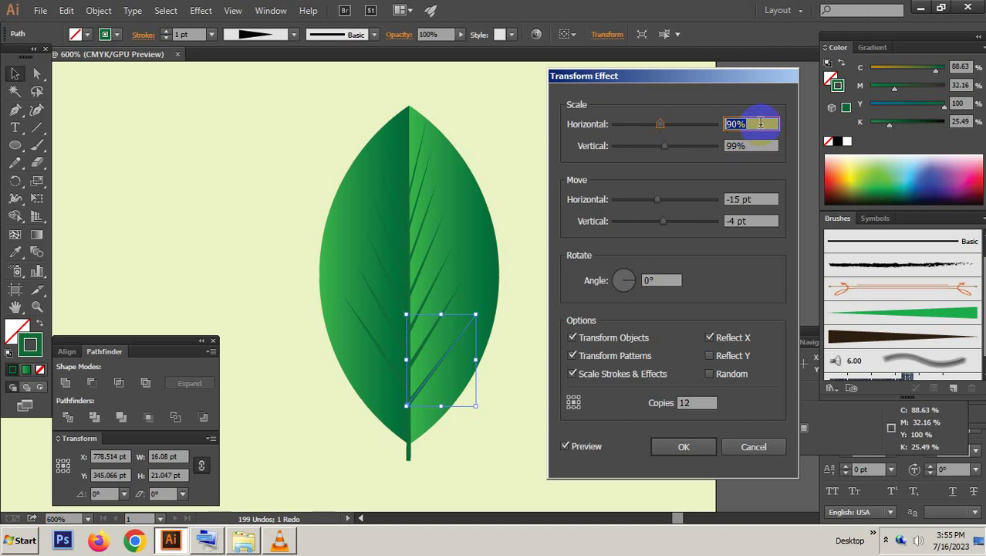
pyautogui.press('Up')
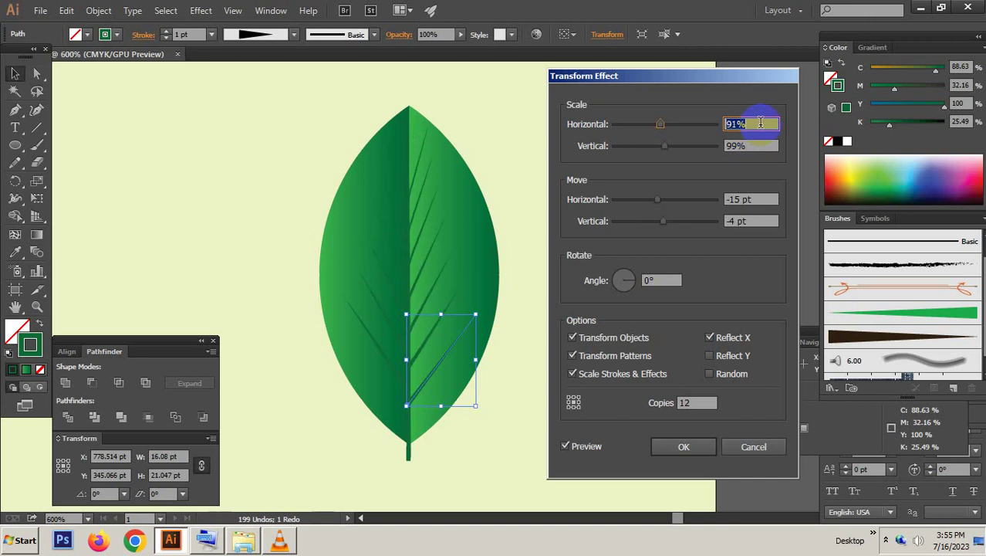
pyautogui.press('Up')
pyautogui.press('Up')
pyautogui.press('Up')
pyautogui.press('Down')
pyautogui.press('Down')
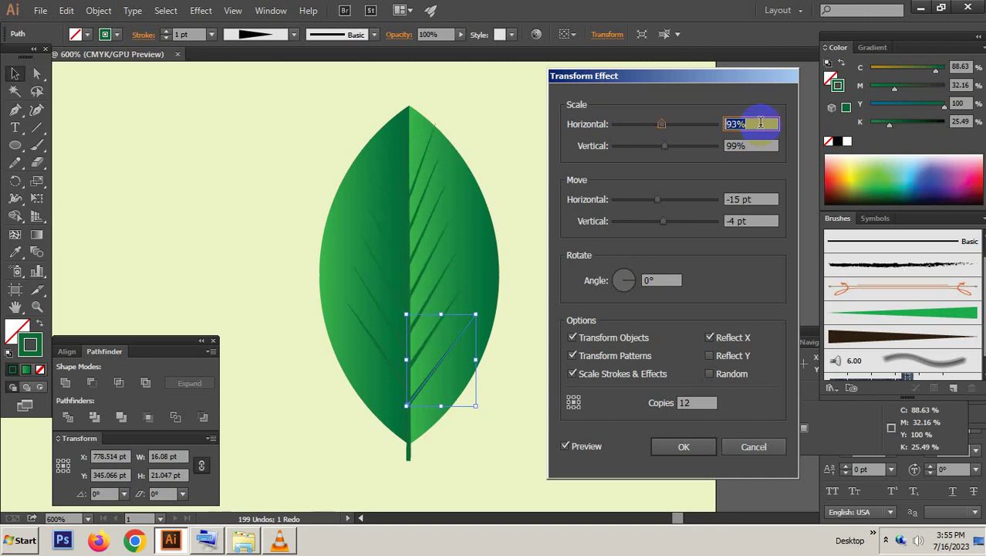
pyautogui.press('Down')
# Step: Keep the -4 pt vertical offset and settle the copies' scale at 98% by 103%
pyautogui.click(764, 195)
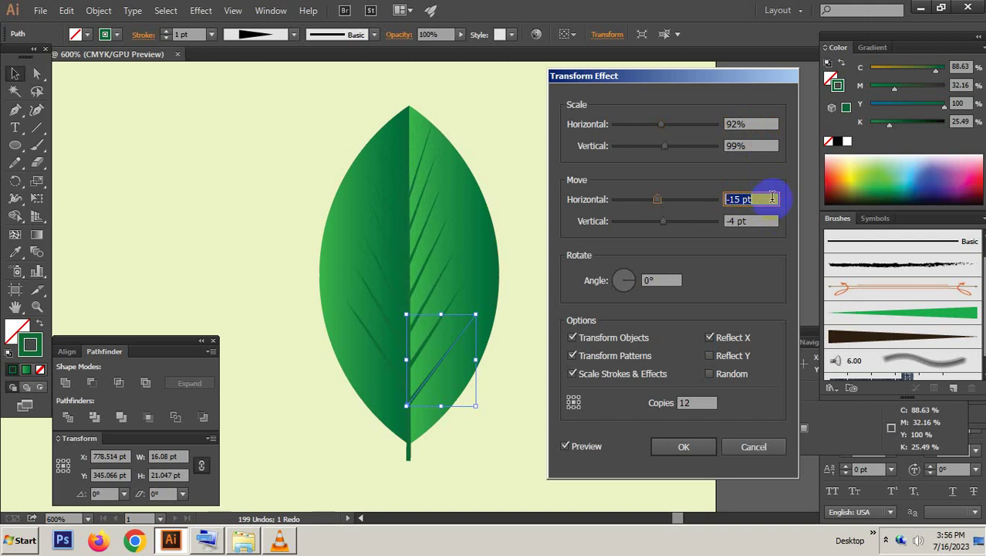
pyautogui.click(741, 219)
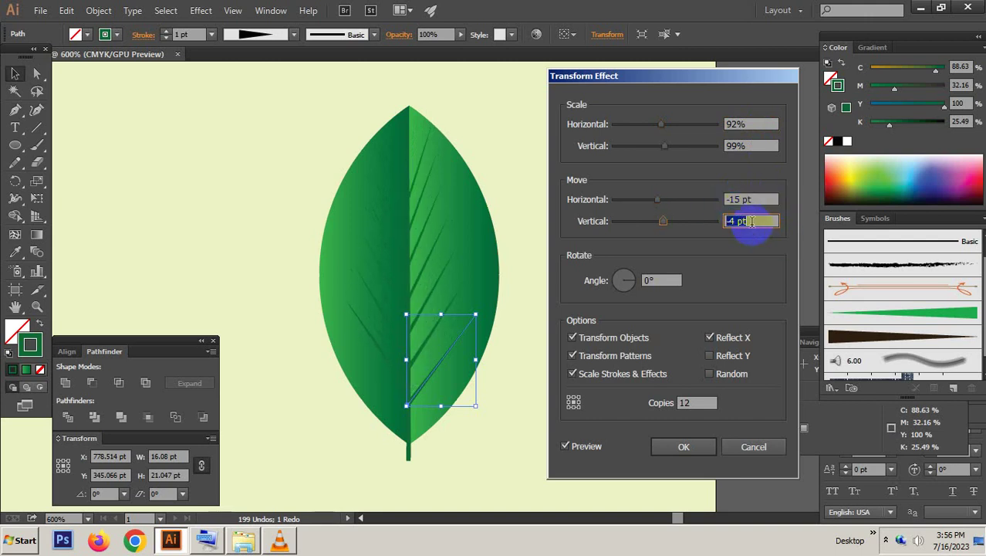
pyautogui.press('Down')
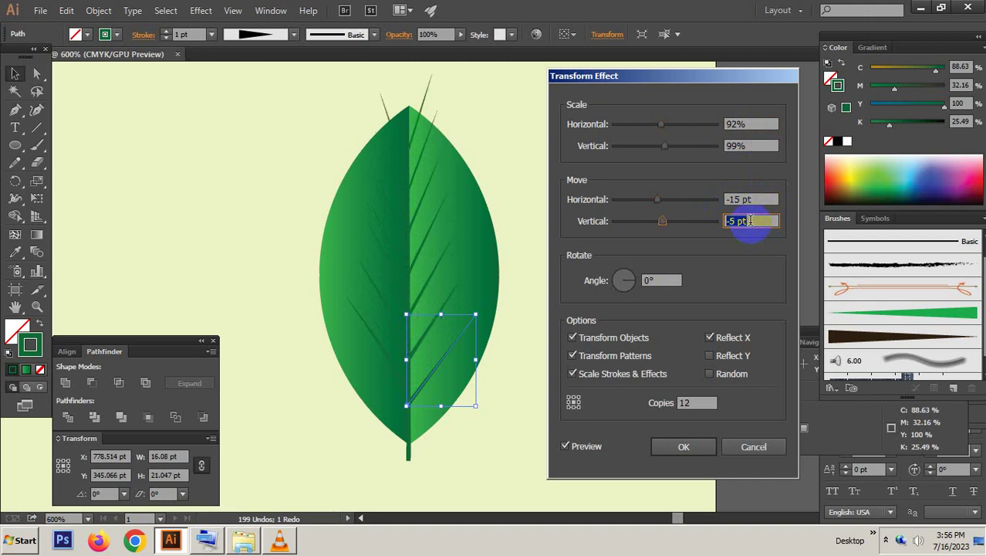
pyautogui.press('Up')
pyautogui.click(745, 122)
pyautogui.press('Up')
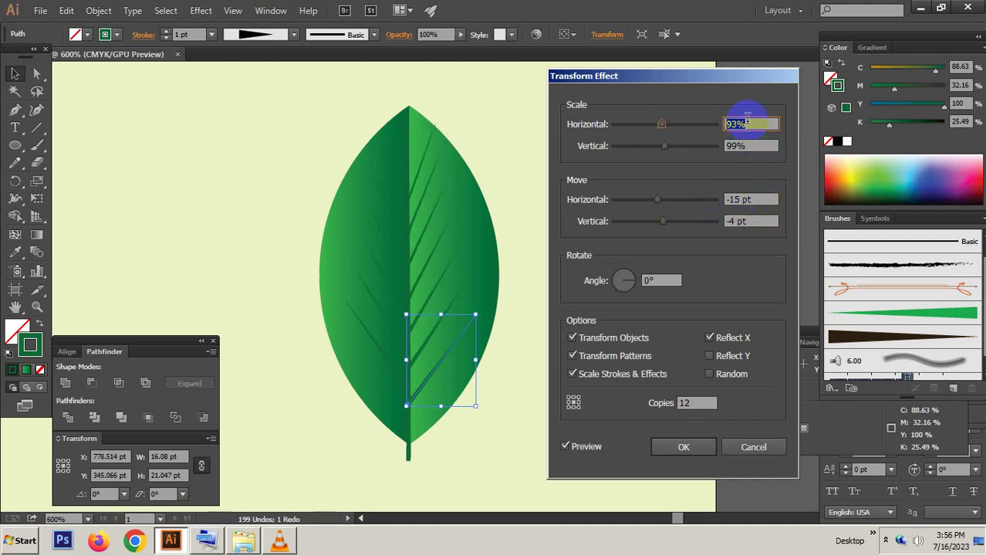
pyautogui.press('Up')
pyautogui.press('Up')
pyautogui.press('Up')
pyautogui.press('Up')
pyautogui.press('Up')
pyautogui.press('Up')
pyautogui.press('Down')
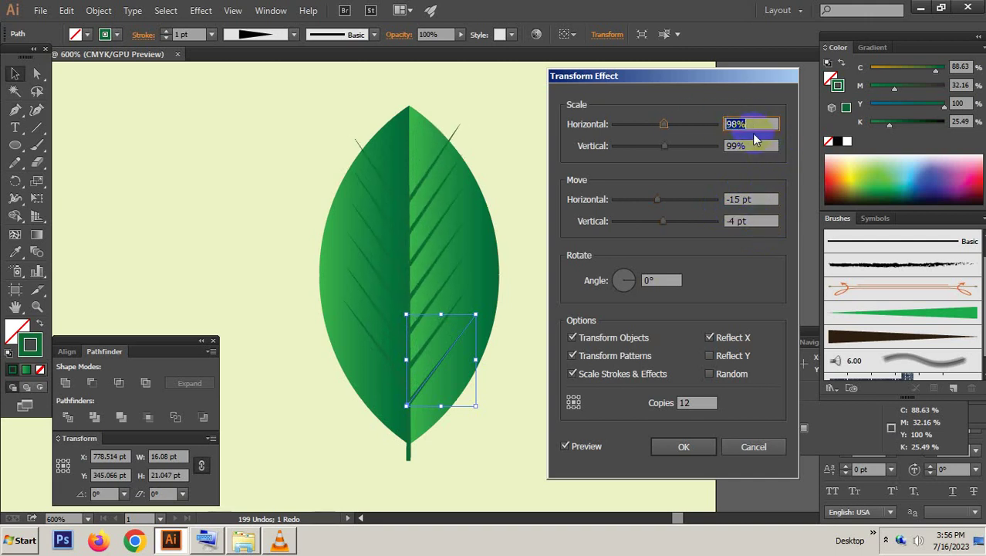
pyautogui.click(754, 145)
pyautogui.press('Up')
pyautogui.press('Up')
pyautogui.press('Up')
pyautogui.press('Up')
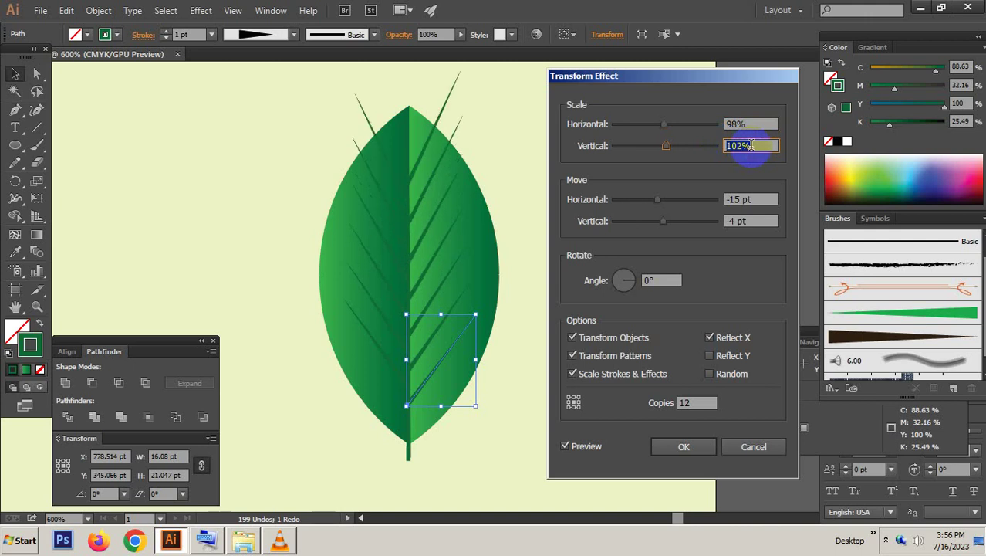
pyautogui.press('Up')
pyautogui.press('Up')
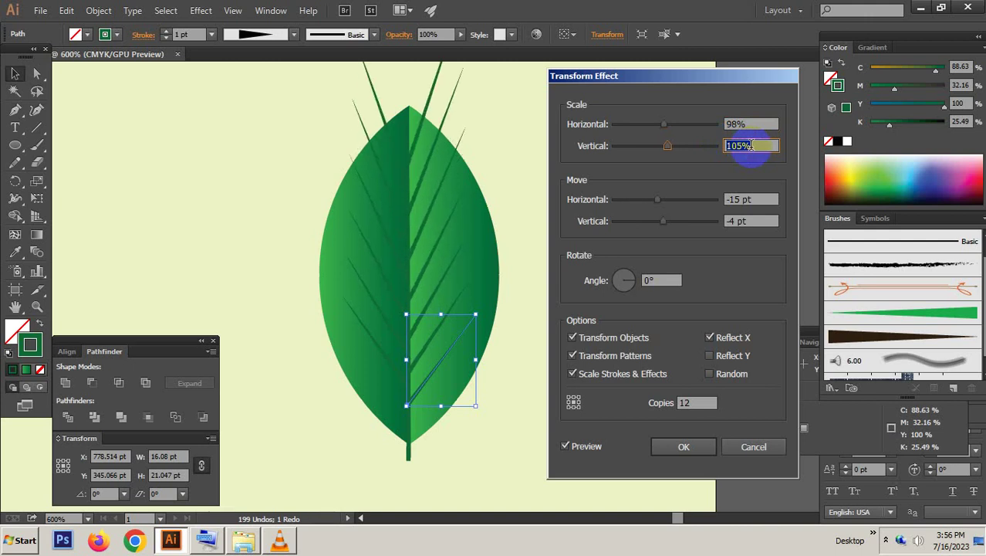
pyautogui.press('Up')
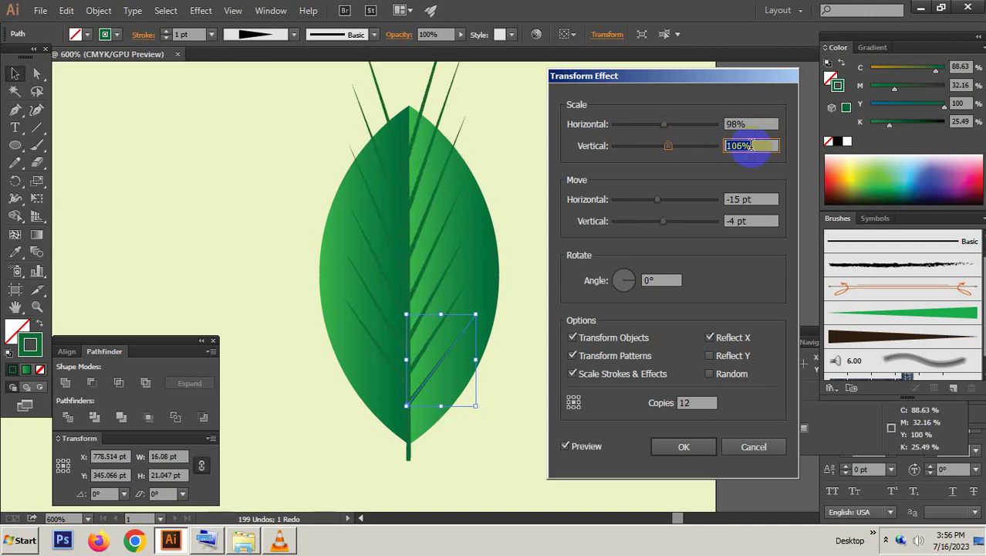
pyautogui.press('Down')
pyautogui.press('Down')
pyautogui.press('Down')
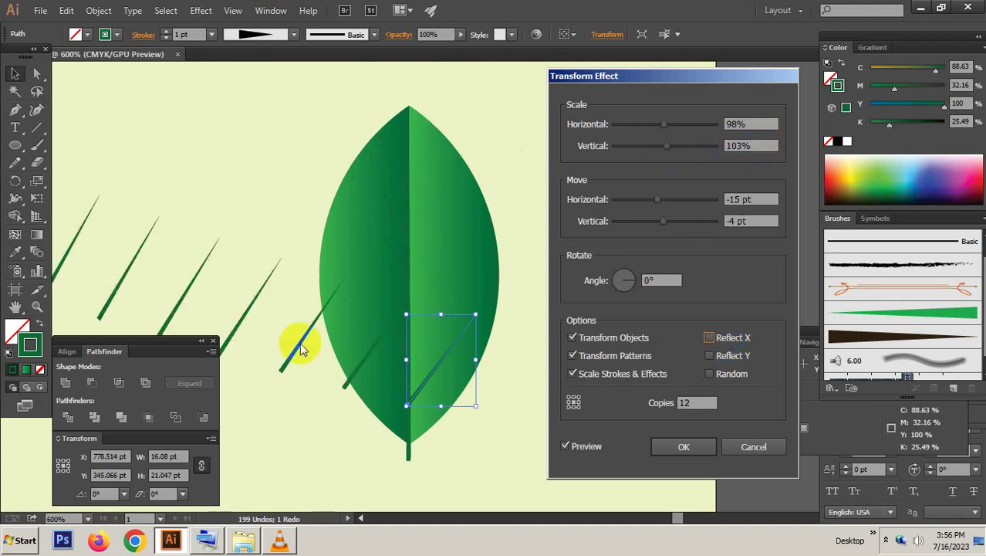
# Step: Turn on Random for the vein copies and raise the horizontal move toward 39 pt
pyautogui.click(710, 356)
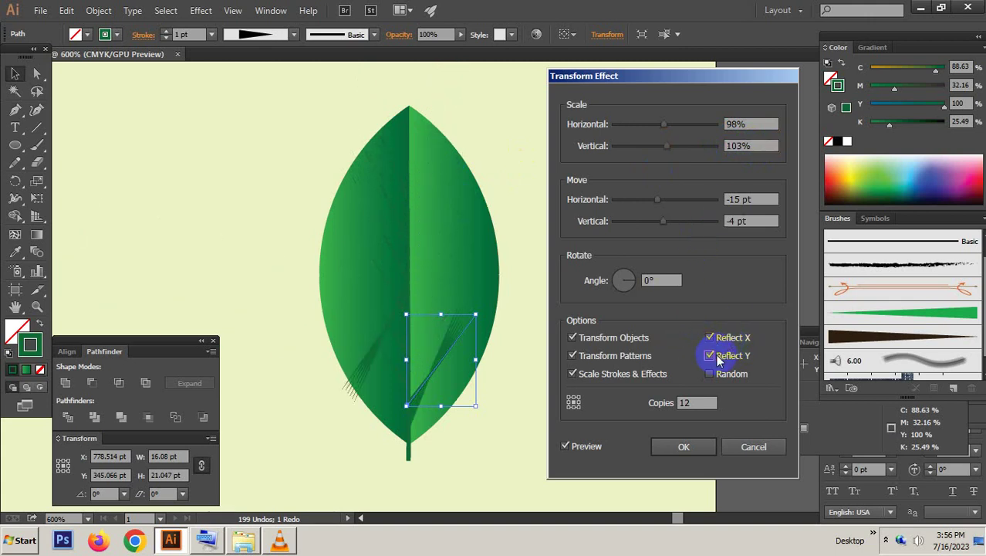
pyautogui.click(717, 360)
pyautogui.click(716, 375)
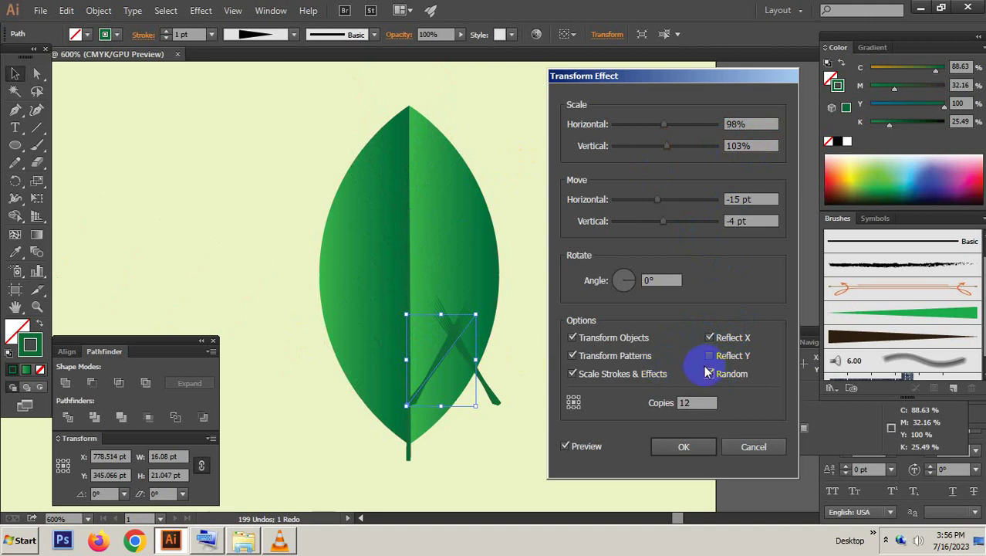
pyautogui.click(760, 200)
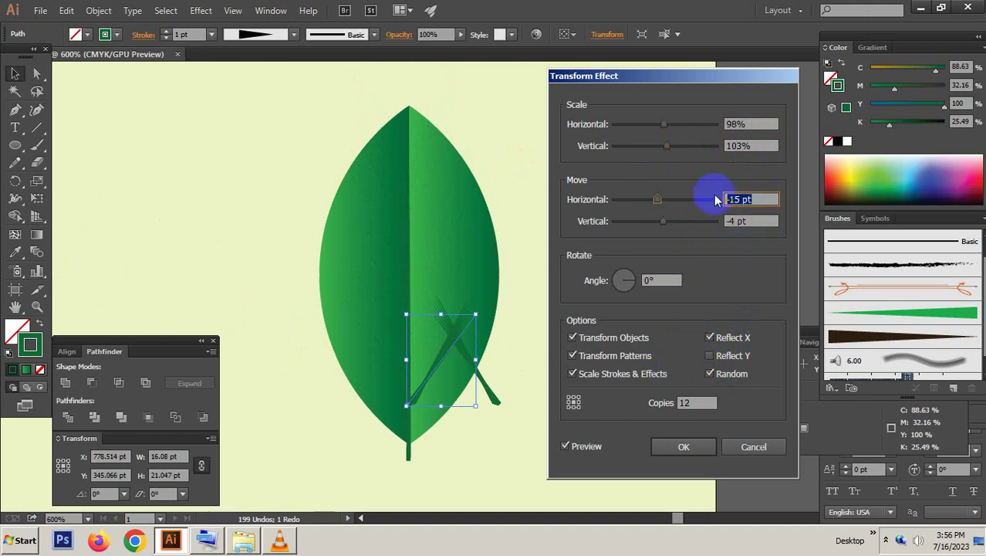
pyautogui.press('Down')
pyautogui.press('Down')
pyautogui.press('Up')
pyautogui.press('Up')
pyautogui.press('Up')
pyautogui.press('Up')
pyautogui.press('Up')
pyautogui.press('Up')
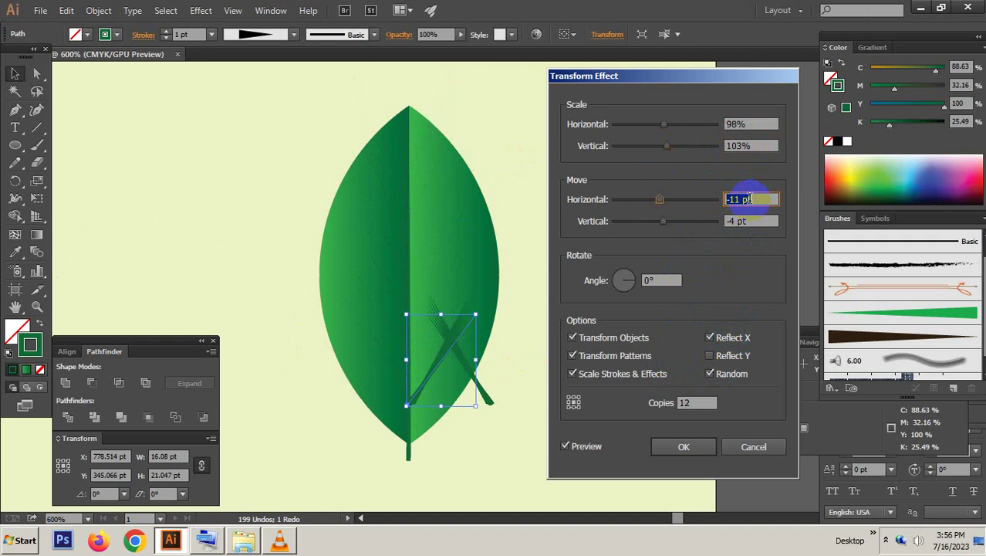
pyautogui.press('Up')
pyautogui.press('Up')
pyautogui.press('Up')
pyautogui.press('Up')
pyautogui.press('Up')
pyautogui.press('Up')
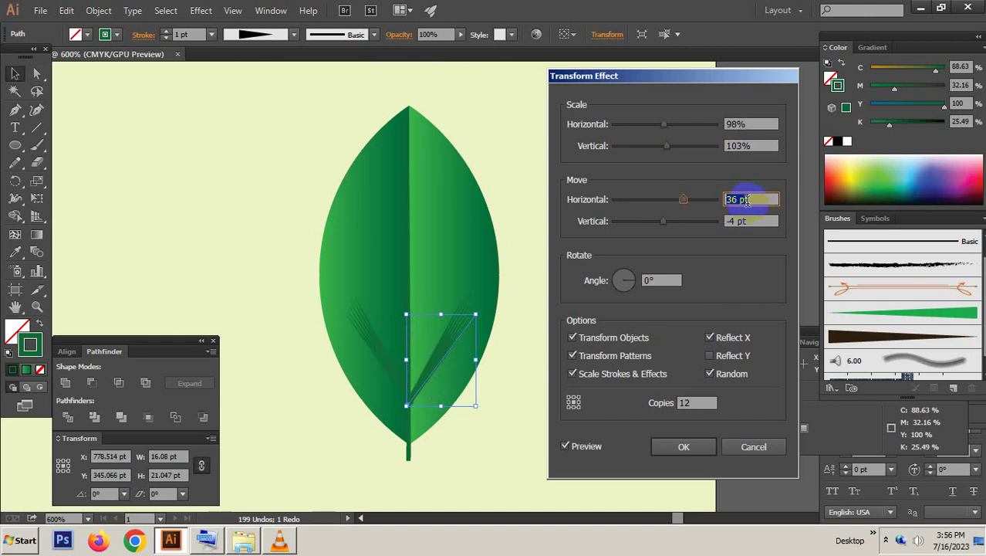
# Step: Push the vertical move to -82 pt and reduce the copies' horizontal scale to 85%
pyautogui.click(758, 221)
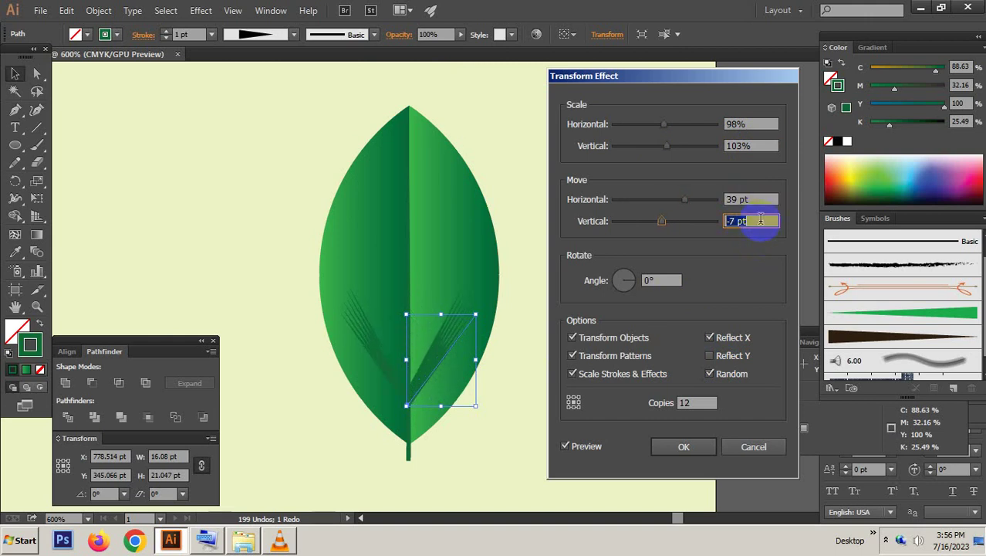
pyautogui.press('Down')
pyautogui.press('Down')
pyautogui.press('Down')
pyautogui.press('Down')
pyautogui.press('Down')
pyautogui.press('Down')
pyautogui.press('Down')
pyautogui.press('Down')
pyautogui.press('Down')
pyautogui.press('Down')
pyautogui.press('Down')
pyautogui.press('Down')
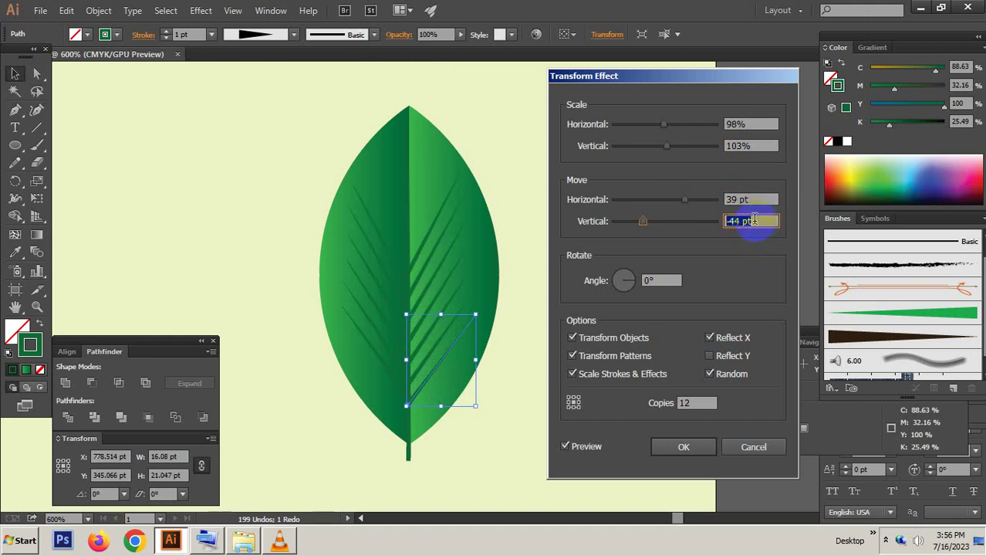
pyautogui.press('Down')
pyautogui.press('Down')
pyautogui.press('Down')
pyautogui.press('Down')
pyautogui.press('Down')
pyautogui.press('Down')
pyautogui.press('Down')
pyautogui.press('Down')
pyautogui.press('Down')
pyautogui.press('Down')
pyautogui.press('Down')
pyautogui.press('Down')
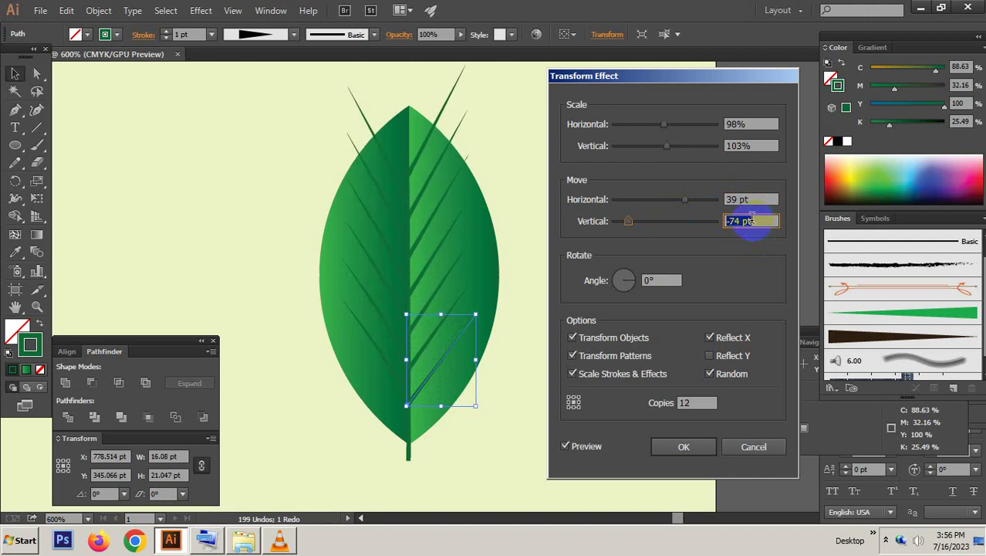
pyautogui.press('Down')
pyautogui.press('Down')
pyautogui.press('Down')
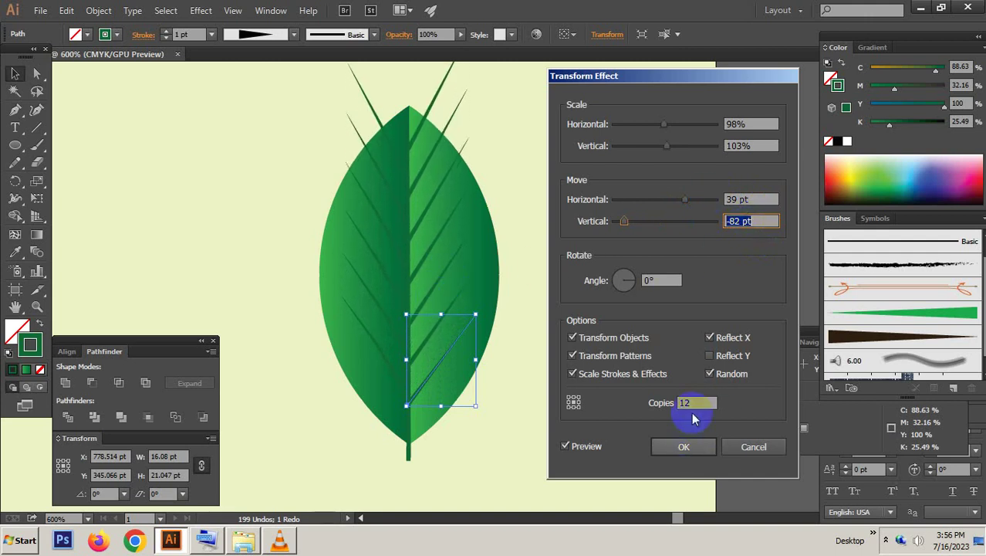
pyautogui.click(753, 123)
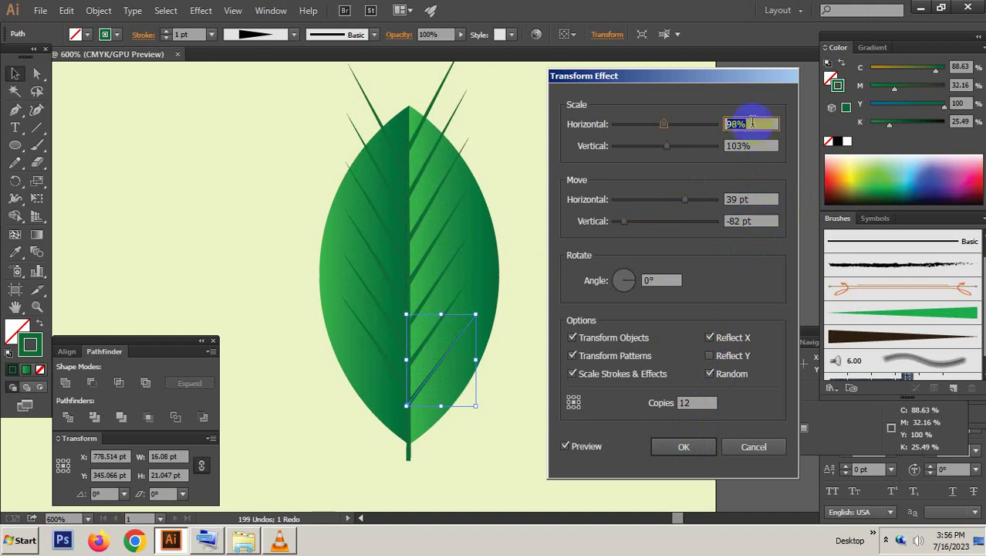
pyautogui.press('Down')
pyautogui.press('Down')
pyautogui.press('Down')
pyautogui.press('Down')
pyautogui.press('Down')
pyautogui.press('Down')
pyautogui.press('Down')
pyautogui.press('Down')
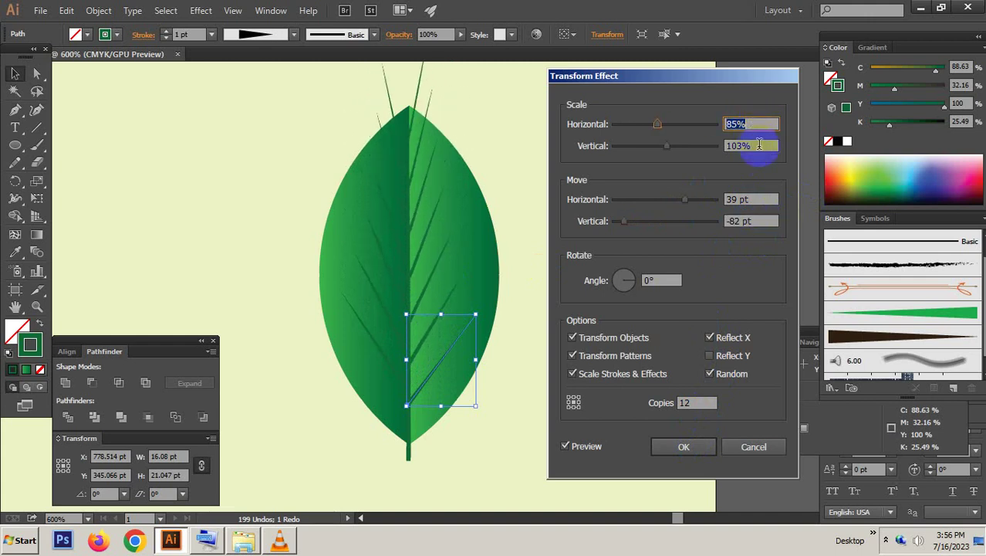
pyautogui.click(759, 145)
pyautogui.press('Up')
pyautogui.press('Up')
pyautogui.press('Up')
pyautogui.press('Down')
pyautogui.press('Down')
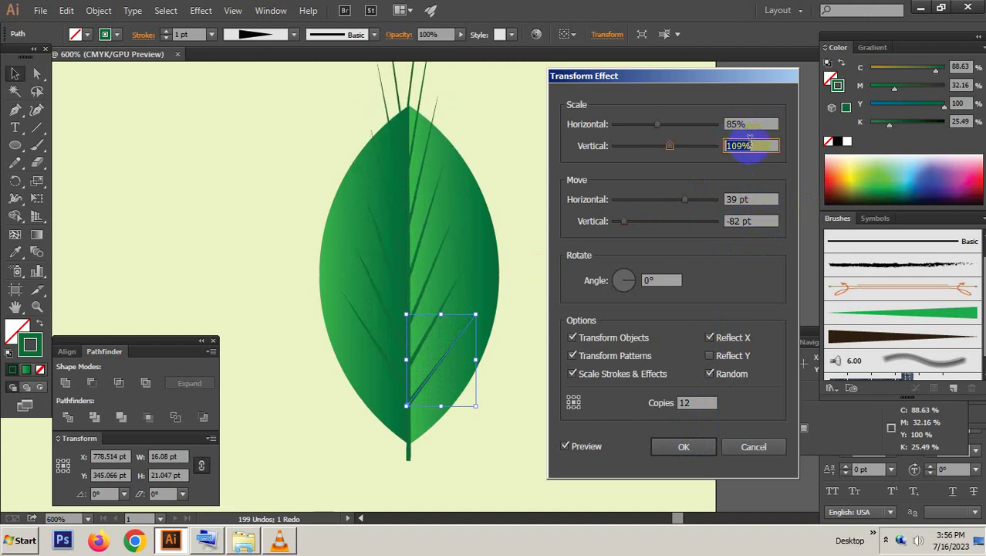
pyautogui.press('Down')
pyautogui.press('Down')
pyautogui.press('Down')
pyautogui.press('Down')
pyautogui.press('Down')
pyautogui.press('Down')
pyautogui.press('Down')
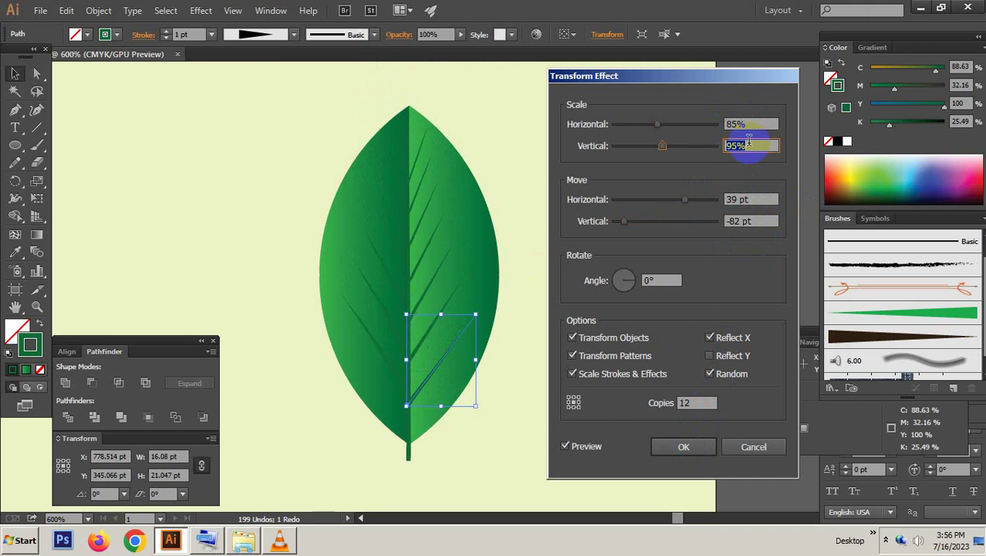
# Step: Apply the randomised vein repeat and zoom out to check the leaf on the tree
pyautogui.click(682, 446)
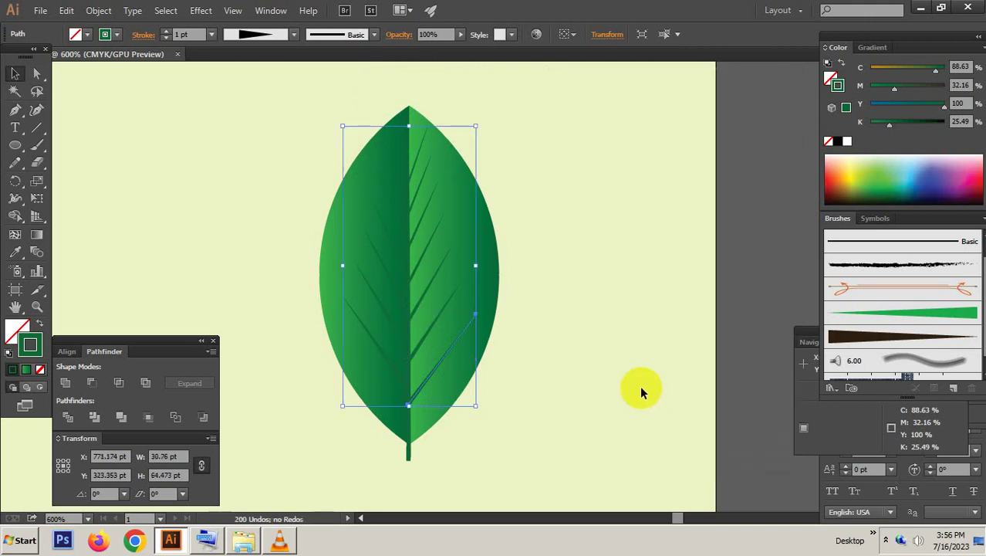
pyautogui.click(640, 387)
pyautogui.keyDown('alt'); pyautogui.click(525, 298); pyautogui.keyUp('alt')
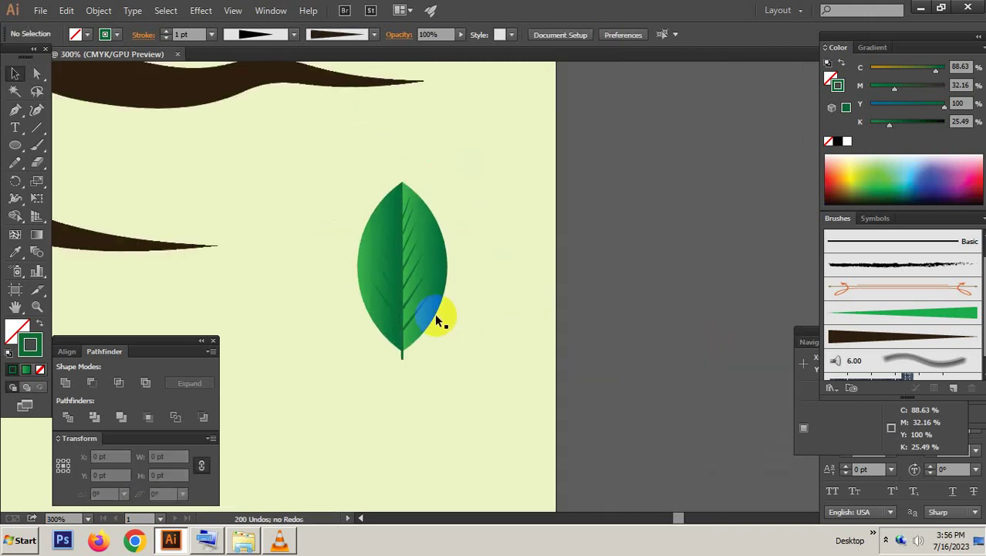
pyautogui.click(394, 289)
pyautogui.keyDown('alt'); pyautogui.click(431, 261); pyautogui.keyUp('alt')
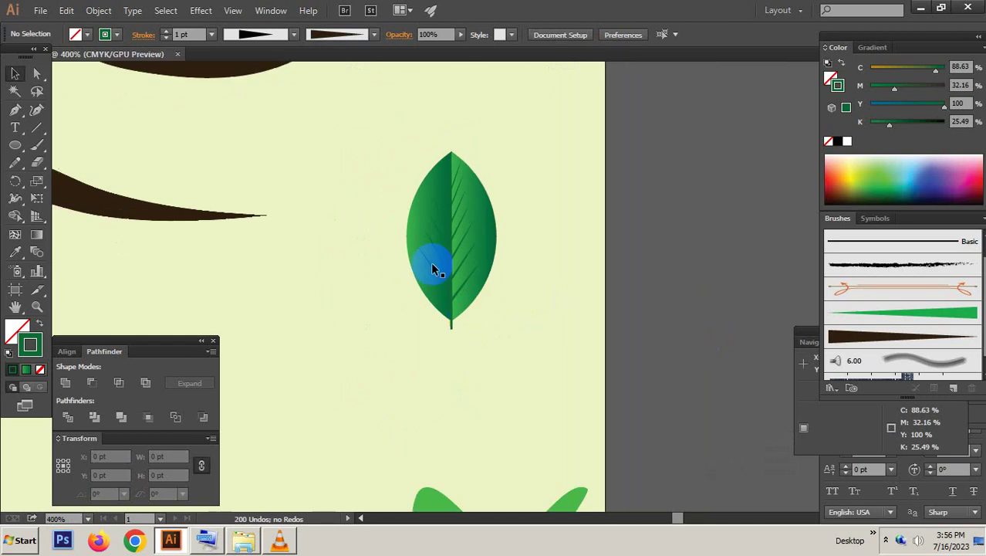
pyautogui.moveTo(365, 144); pyautogui.dragTo(510, 370)
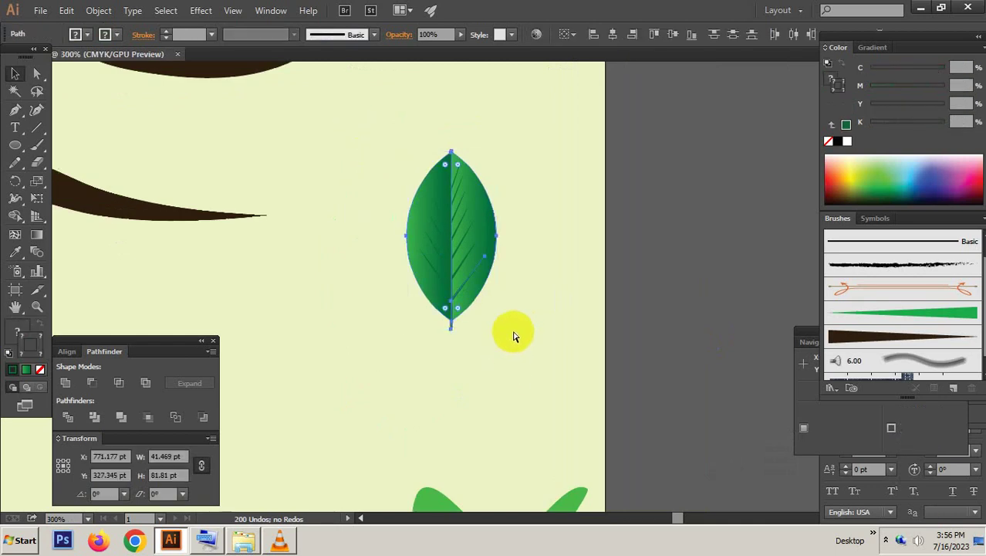
pyautogui.click(540, 270)
pyautogui.keyDown('alt'); pyautogui.click(505, 283); pyautogui.keyUp('alt')
pyautogui.keyDown('alt'); pyautogui.click(505, 283); pyautogui.keyUp('alt')
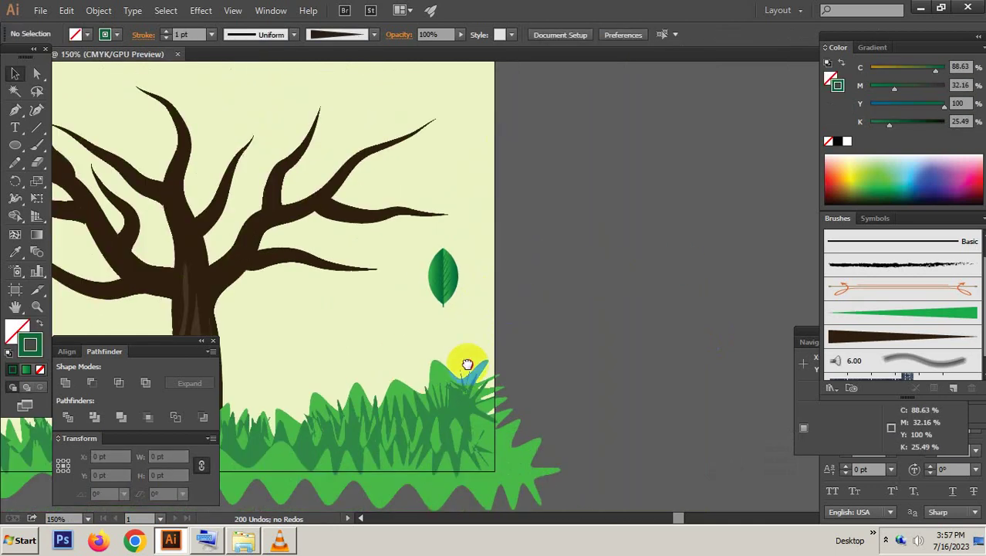
pyautogui.keyDown('alt'); pyautogui.click(466, 359); pyautogui.keyUp('alt')
# Step: Alt-drag a duplicate of the veined leaf to the left of the original
pyautogui.click(595, 278)
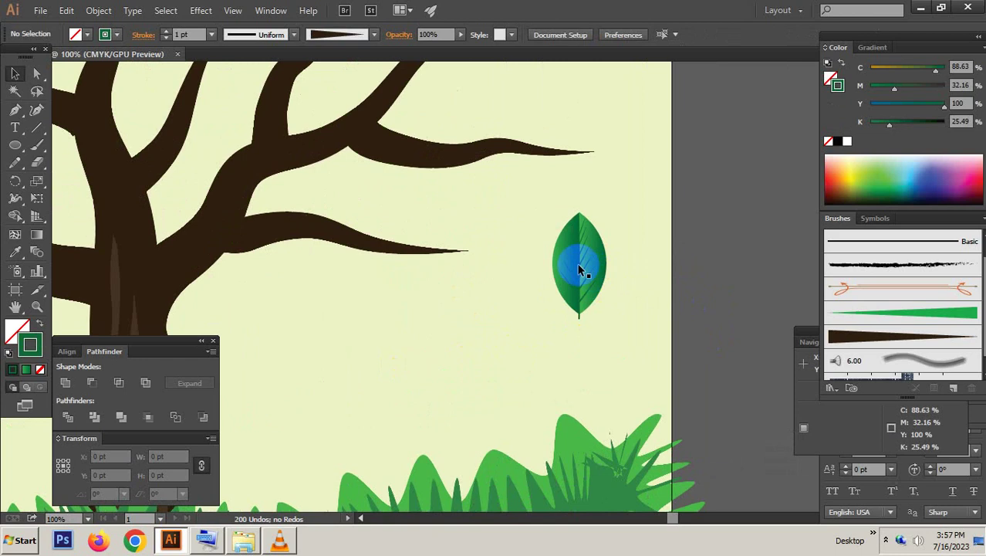
pyautogui.click(587, 263)
pyautogui.click(590, 286)
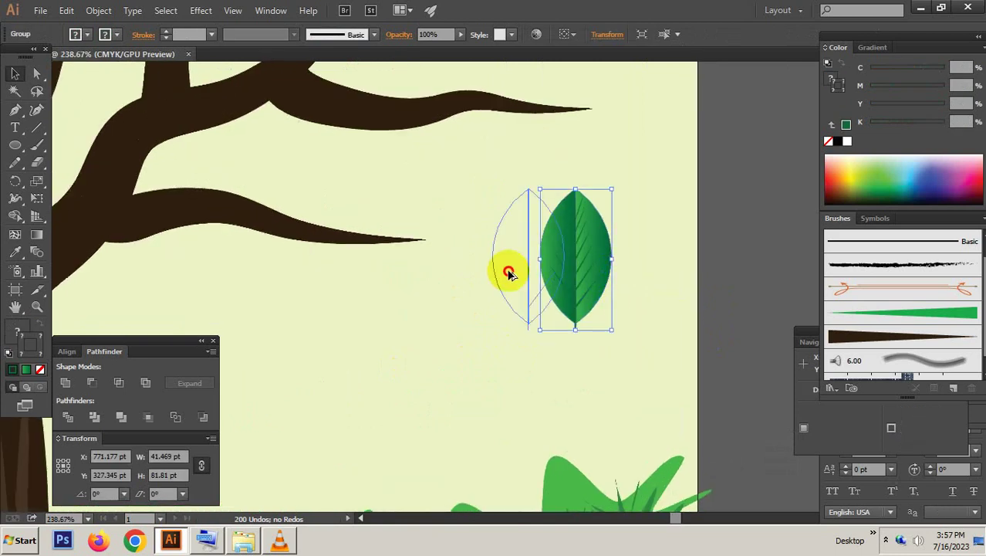
pyautogui.moveTo(591, 280); pyautogui.dragTo(509, 271)
pyautogui.click(561, 359)
pyautogui.click(561, 248)
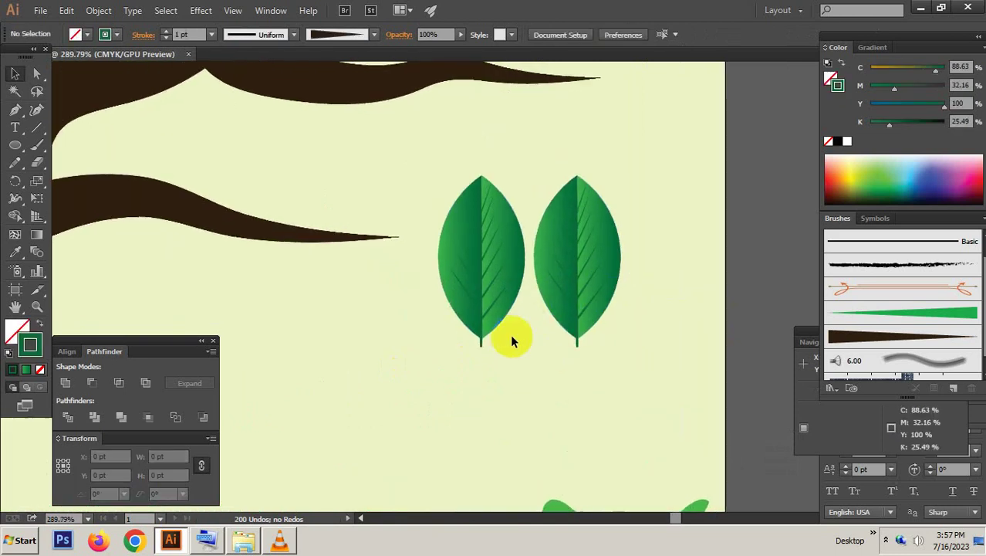
# Step: Give the left leaf copy a light green stroke
pyautogui.click(484, 284)
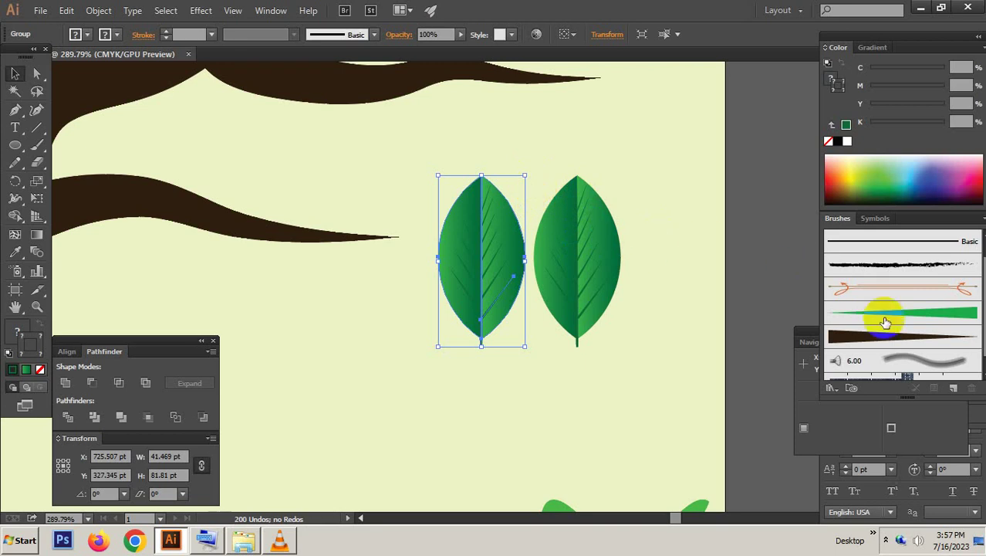
pyautogui.press('x')
pyautogui.click(880, 179)
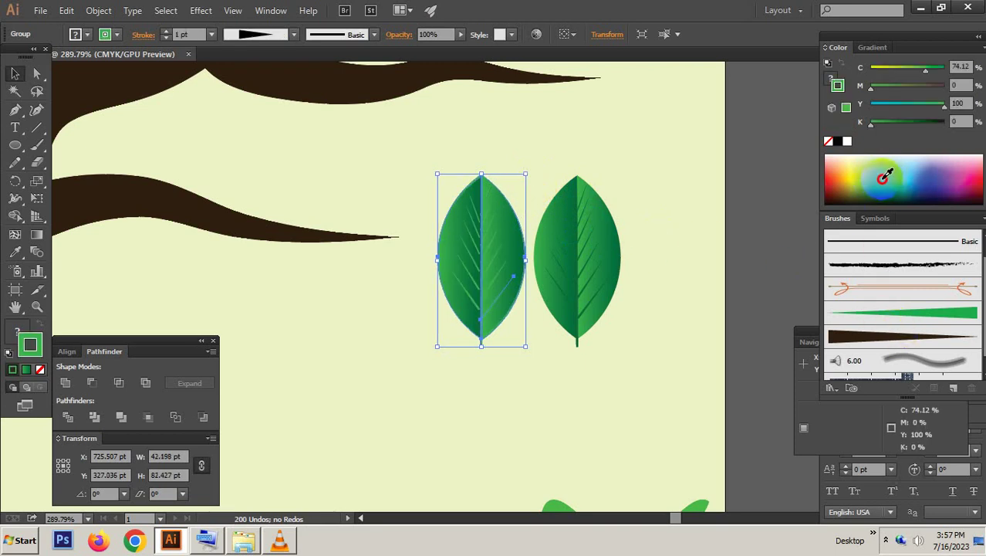
pyautogui.click(599, 302)
# Step: Stack the left leaf directly on top of the right leaf, discarding a trial rotation
pyautogui.click(498, 283)
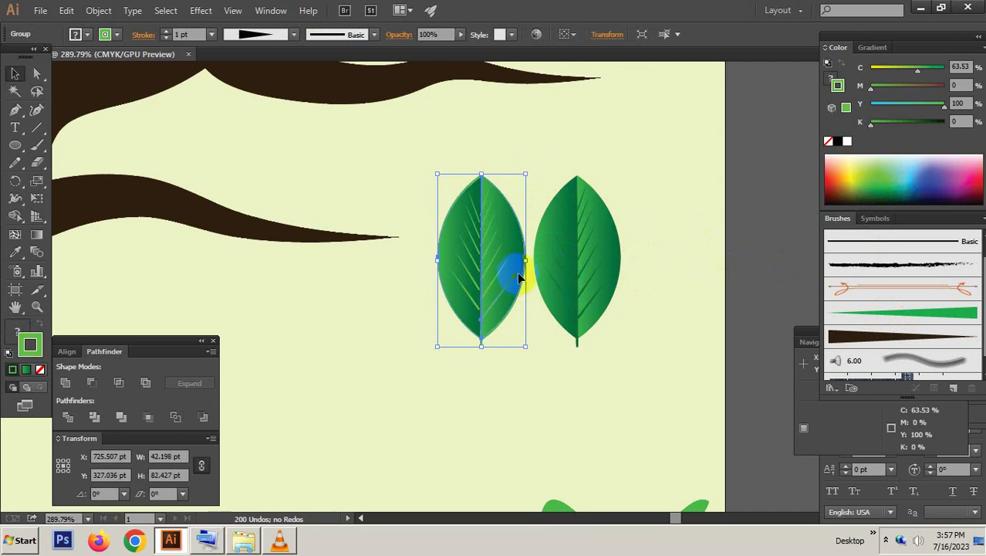
pyautogui.moveTo(531, 172); pyautogui.dragTo(517, 238)
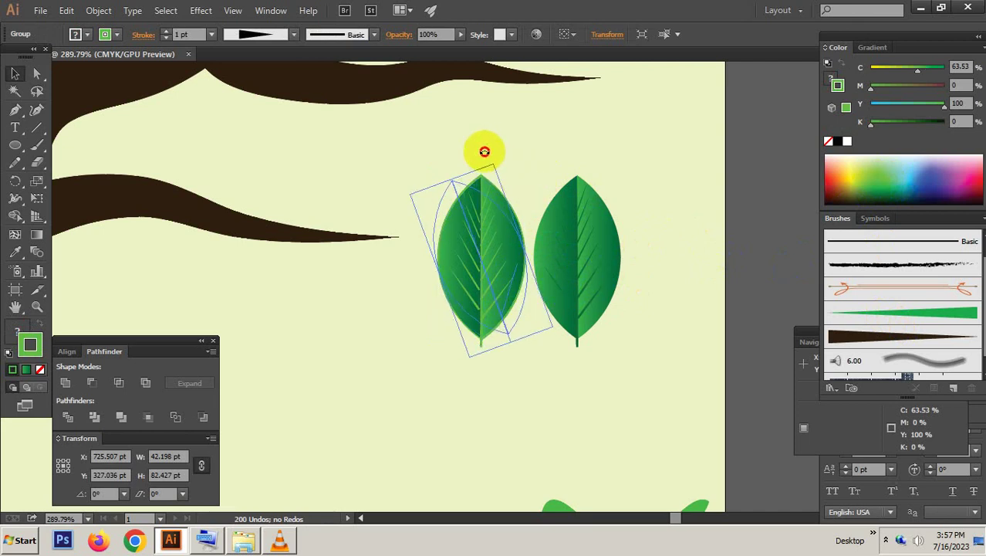
pyautogui.hotkey('ctrl', 'z')
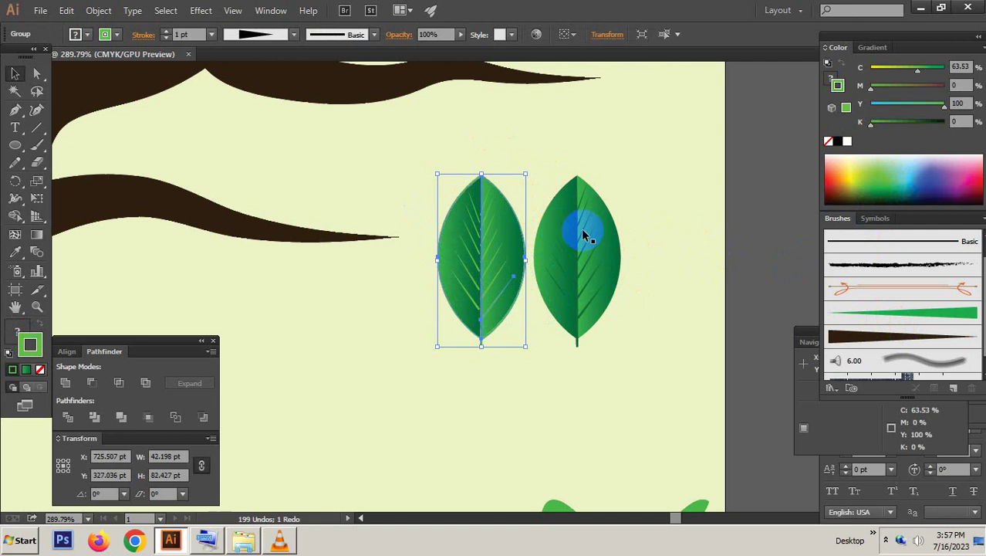
pyautogui.moveTo(625, 286); pyautogui.dragTo(625, 286)
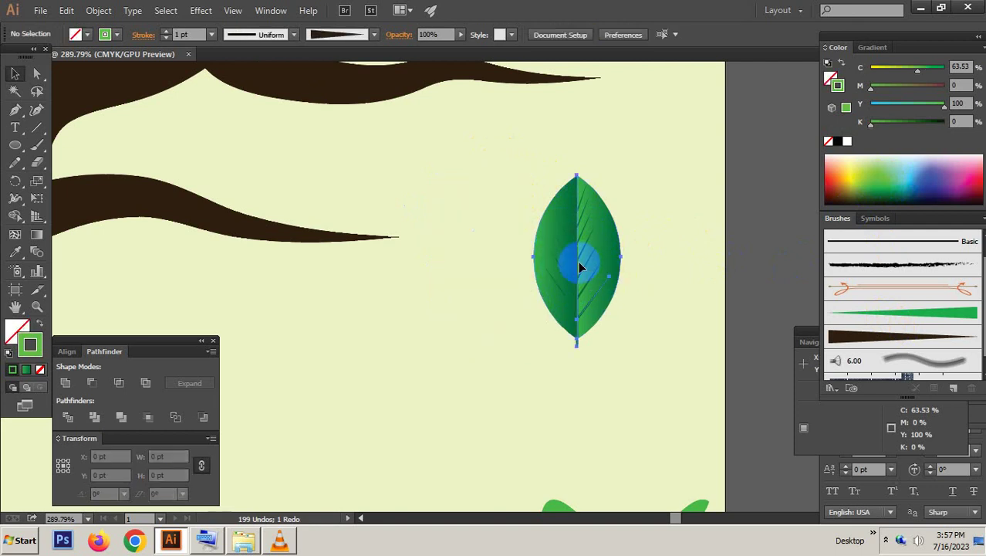
# Step: Expand the leaf's effects into real paths and nudge it slightly left
pyautogui.click(99, 11)
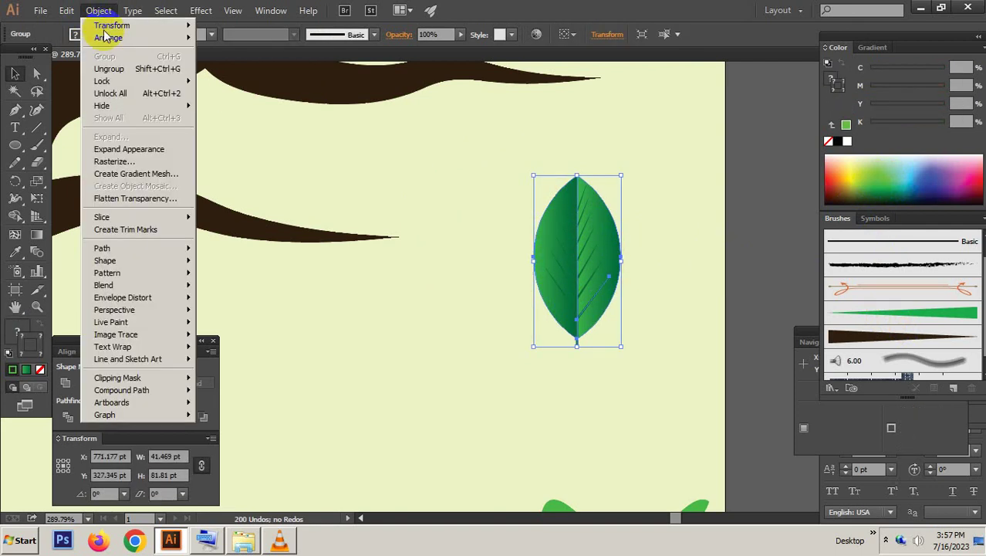
pyautogui.click(132, 154)
pyautogui.click(664, 259)
pyautogui.click(590, 262)
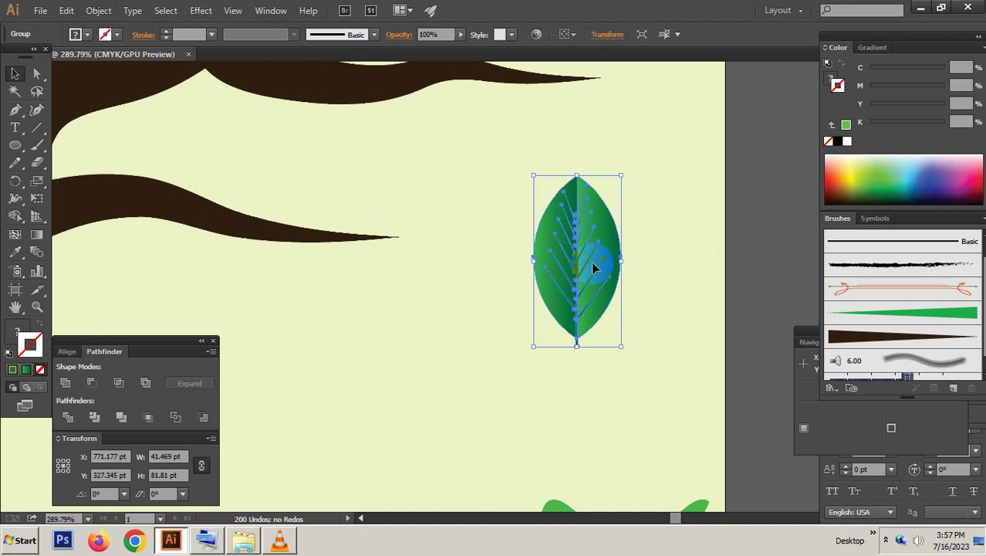
pyautogui.moveTo(591, 261); pyautogui.dragTo(573, 260)
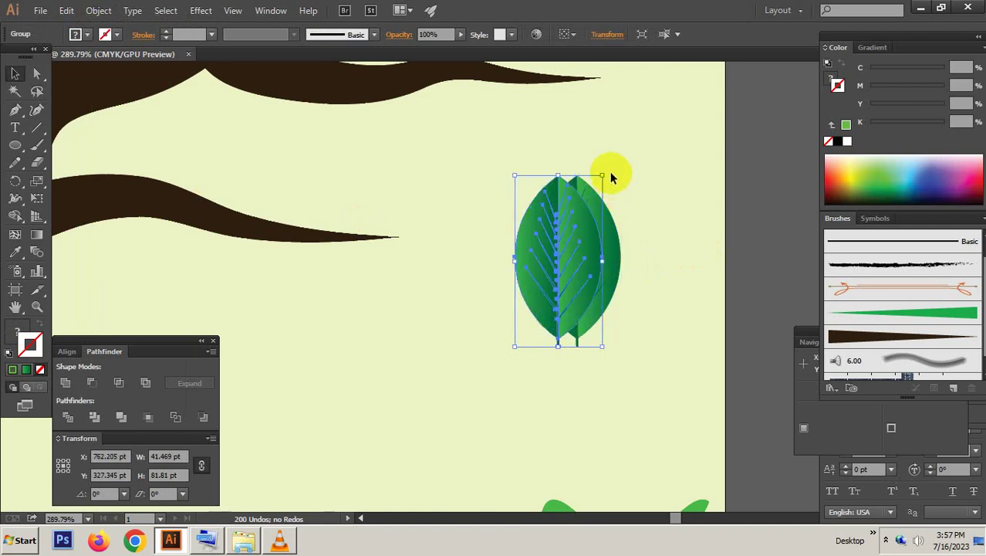
# Step: Rotate the leaf about 32° counter-clockwise so it lies roughly horizontal
pyautogui.moveTo(610, 178); pyautogui.dragTo(550, 164)
pyautogui.moveTo(588, 266)
pyautogui.mouseDown()
pyautogui.moveTo(554, 278)
pyautogui.moveTo(489, 366)
pyautogui.mouseUp()
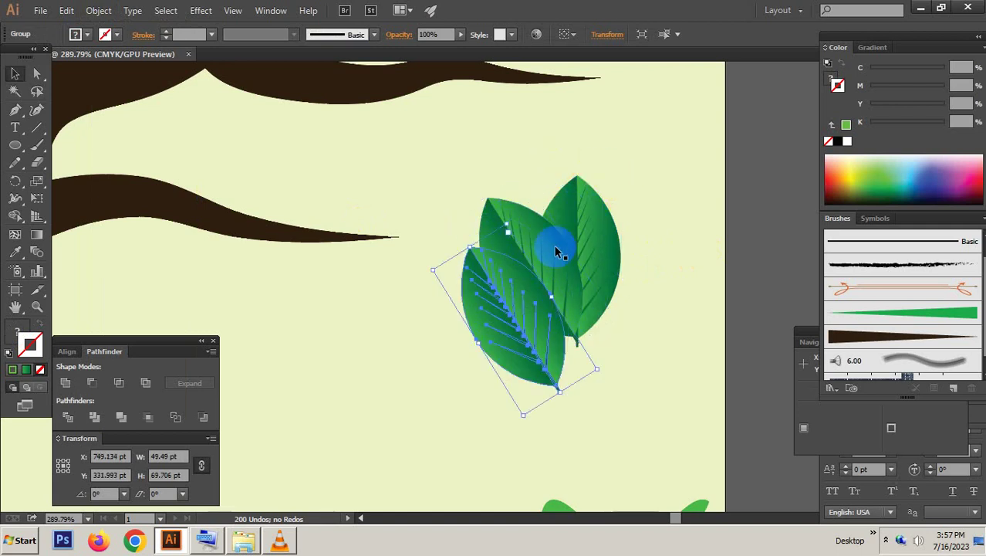
pyautogui.moveTo(607, 335)
pyautogui.mouseDown()
pyautogui.moveTo(561, 337)
pyautogui.moveTo(567, 344)
pyautogui.mouseUp()
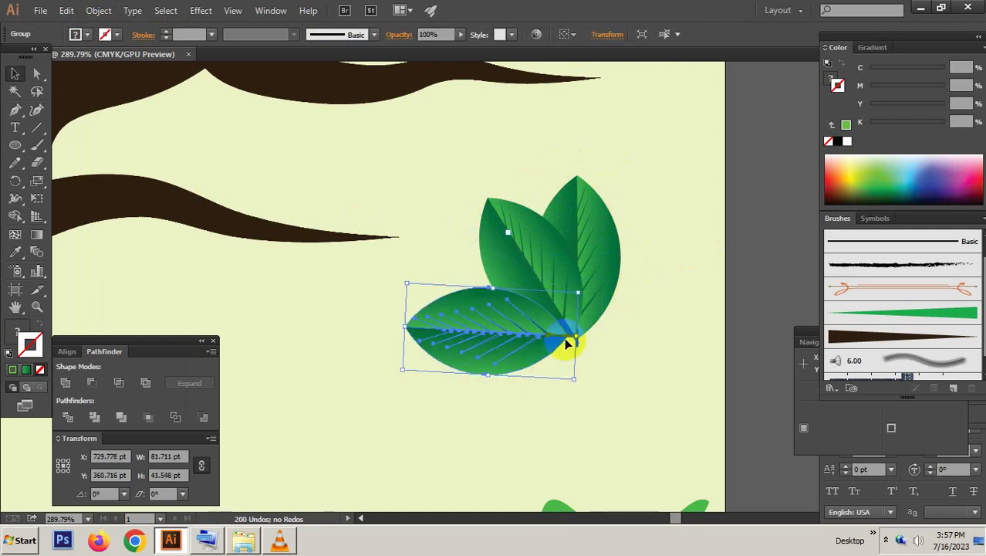
pyautogui.keyDown('alt'); pyautogui.scroll(2, 559, 351); pyautogui.keyUp('alt')
pyautogui.moveTo(519, 344); pyautogui.dragTo(592, 353)
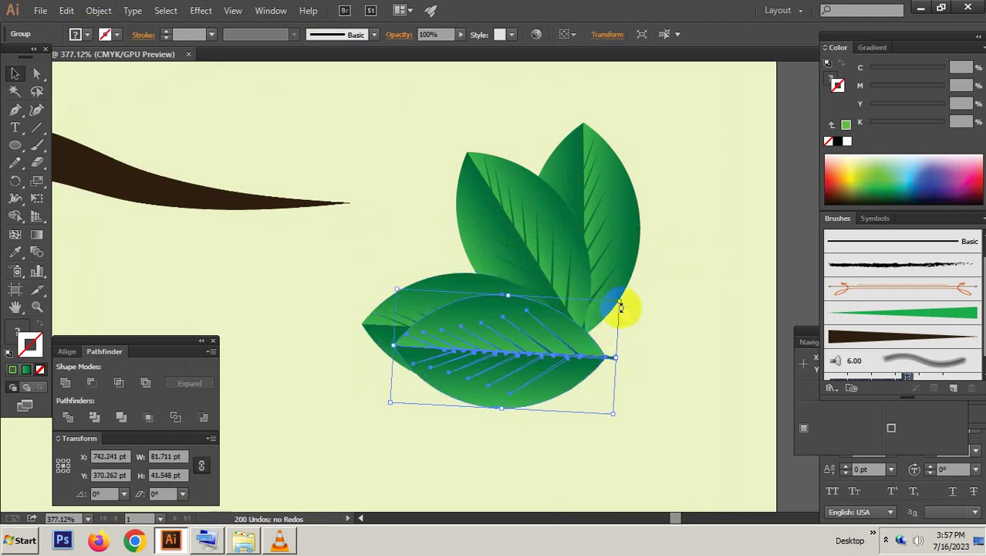
# Step: Add a smaller leaf and rotate it into place at the cluster's lower right
pyautogui.moveTo(619, 302); pyautogui.dragTo(568, 372)
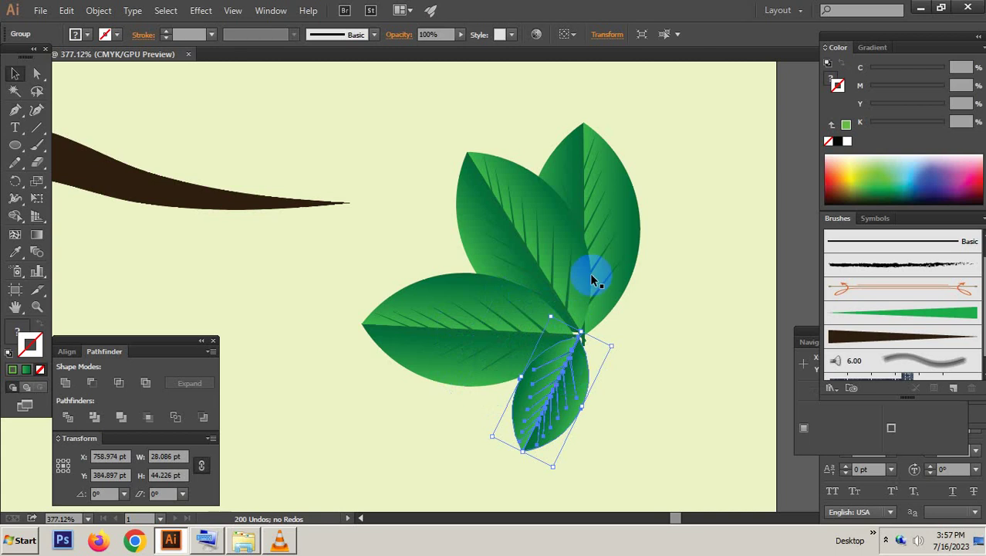
pyautogui.moveTo(591, 279); pyautogui.dragTo(643, 258)
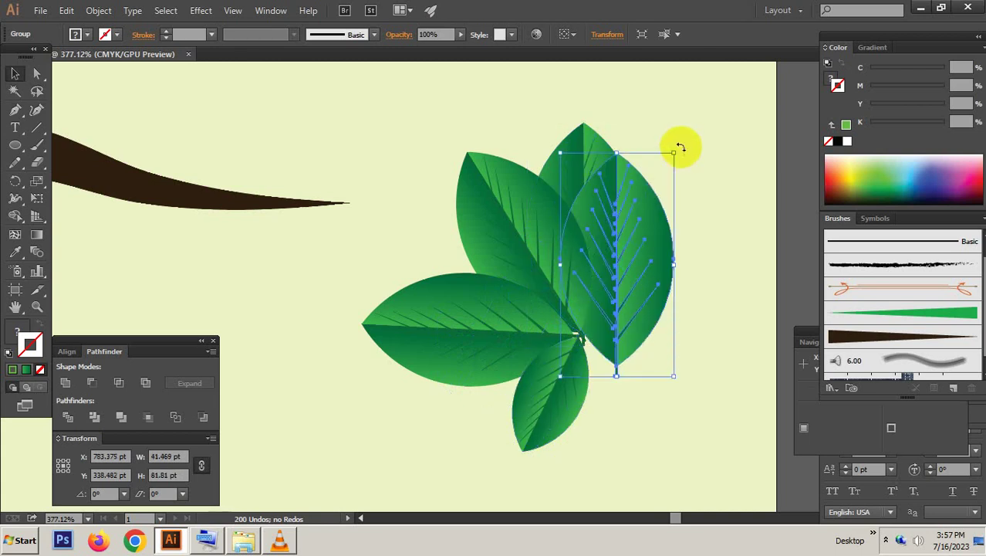
pyautogui.moveTo(679, 147)
pyautogui.mouseDown()
pyautogui.moveTo(669, 354)
pyautogui.moveTo(692, 367)
pyautogui.moveTo(689, 332)
pyautogui.mouseUp()
pyautogui.moveTo(780, 286); pyautogui.dragTo(712, 189)
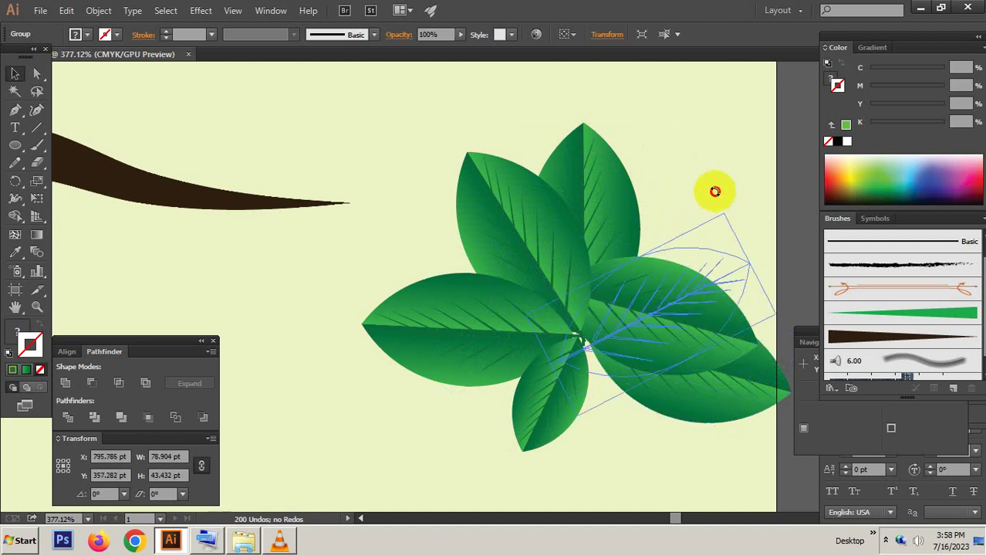
pyautogui.moveTo(660, 304); pyautogui.dragTo(625, 307)
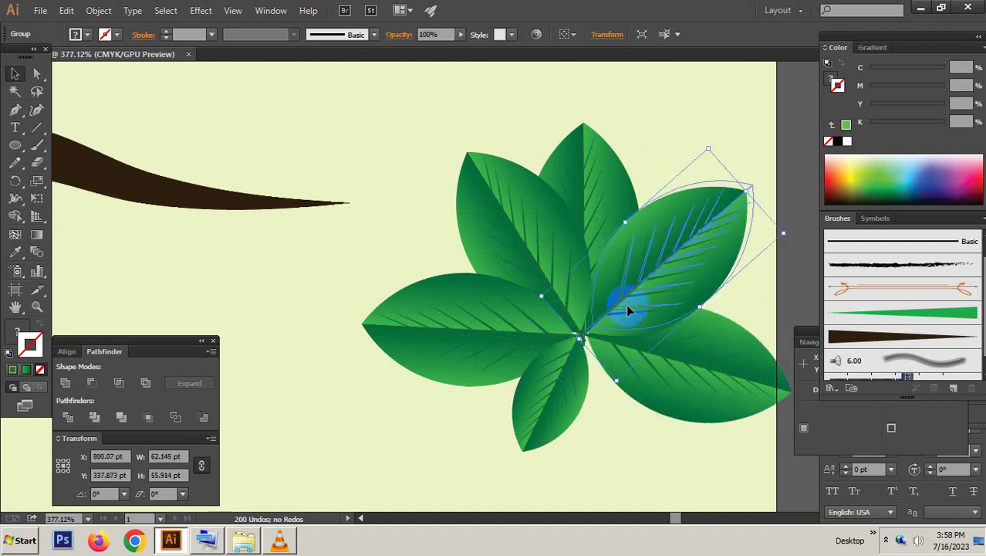
# Step: Turn the leaf below the cluster centre to point straight down, undoing a bad rotation
pyautogui.hotkey('ctrl', '-')
pyautogui.click(667, 348)
pyautogui.click(543, 344)
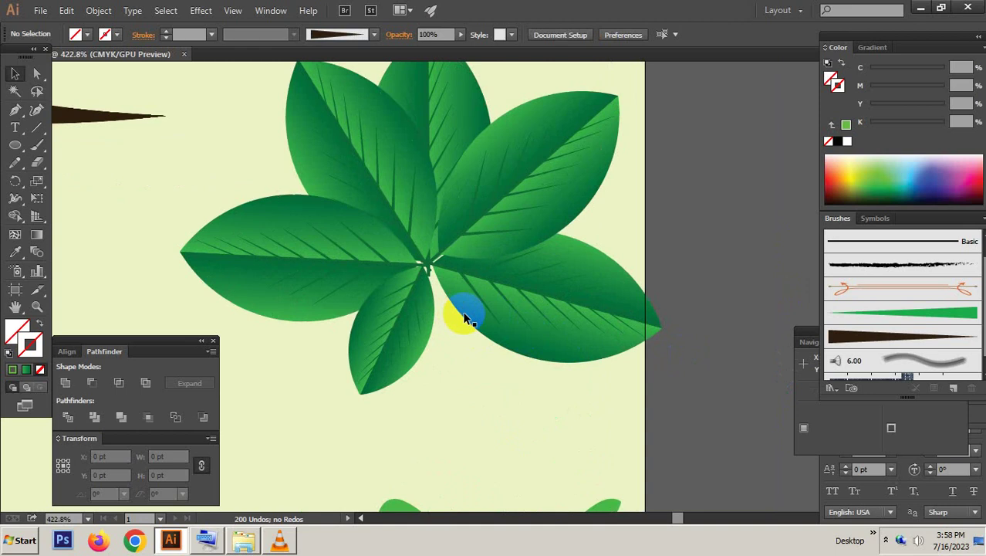
pyautogui.click(502, 345)
pyautogui.click(626, 351)
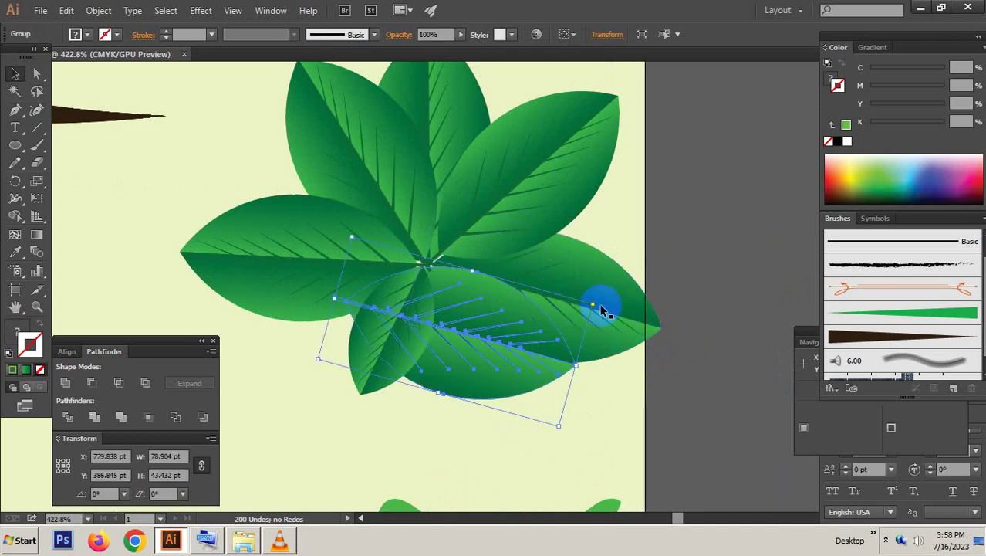
pyautogui.moveTo(598, 304); pyautogui.dragTo(604, 311)
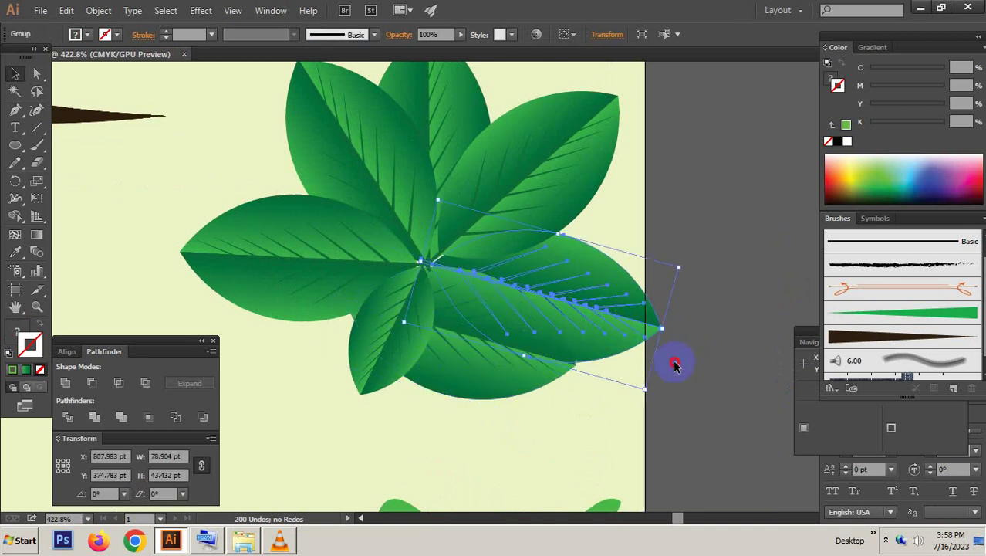
pyautogui.moveTo(676, 365)
pyautogui.mouseDown()
pyautogui.moveTo(612, 293)
pyautogui.moveTo(682, 337)
pyautogui.mouseUp()
pyautogui.hotkey('ctrl', 'z')
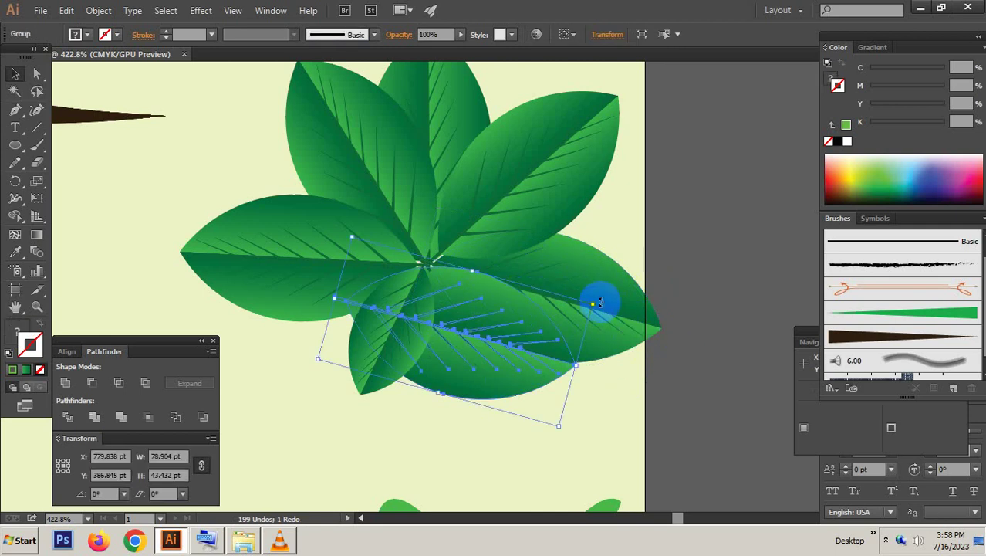
pyautogui.moveTo(590, 333)
pyautogui.mouseDown()
pyautogui.moveTo(457, 334)
pyautogui.moveTo(451, 383)
pyautogui.mouseUp()
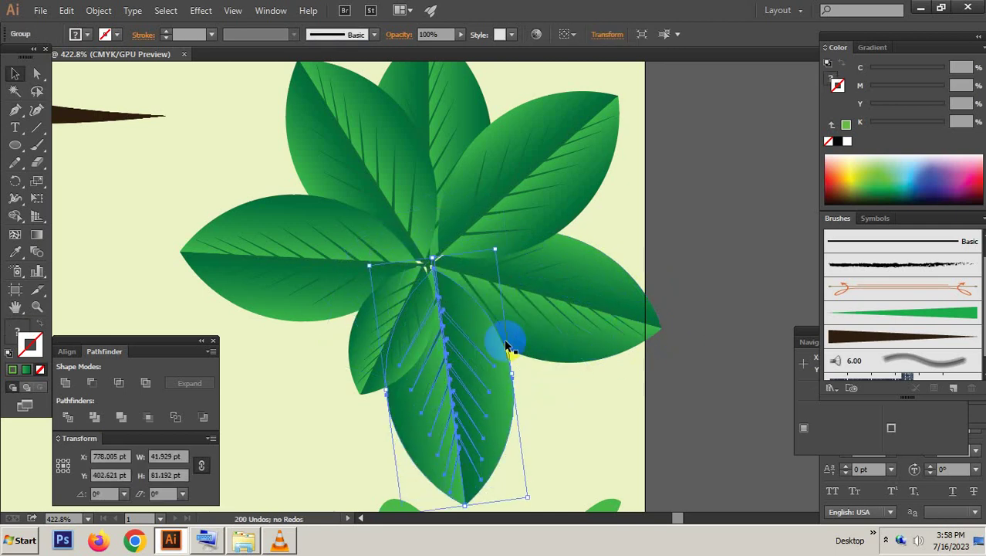
# Step: Marquee-select every leaf in the cluster
pyautogui.click(686, 322)
pyautogui.click(462, 357)
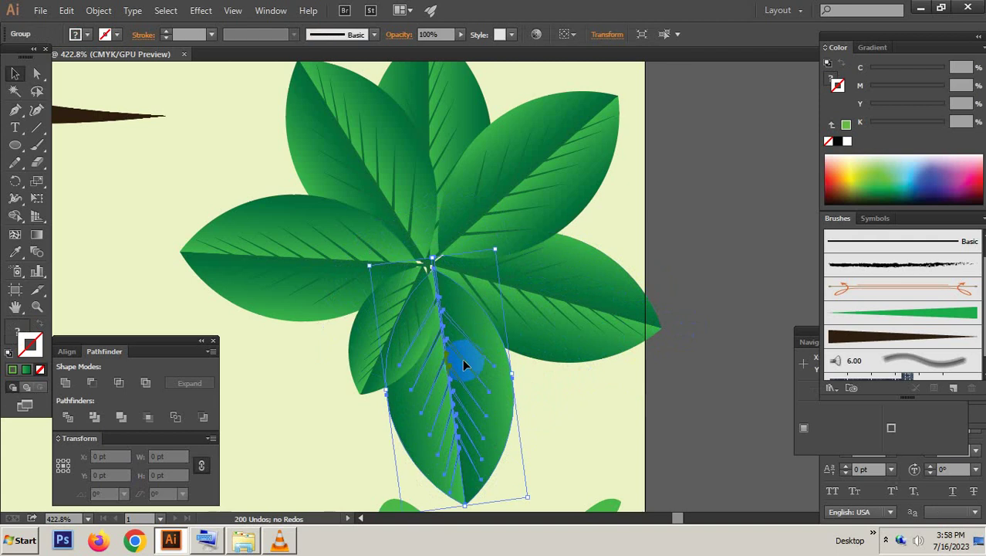
pyautogui.click(699, 288)
pyautogui.moveTo(403, 209); pyautogui.dragTo(602, 406)
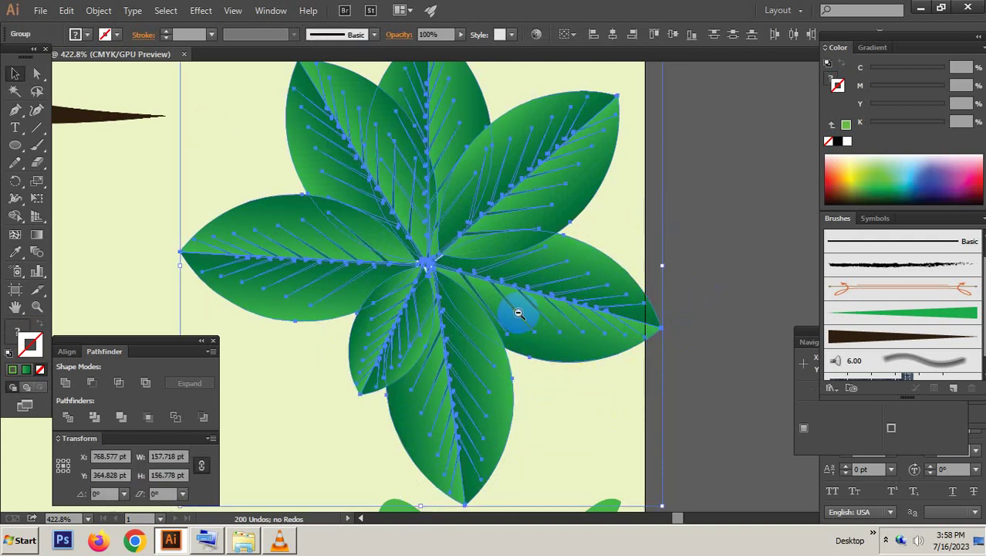
# Step: Place a 50% copy of the leaf cluster at its centre with a green 1 pt stroke
pyautogui.keyDown('alt'); pyautogui.click(518, 312); pyautogui.keyUp('alt')
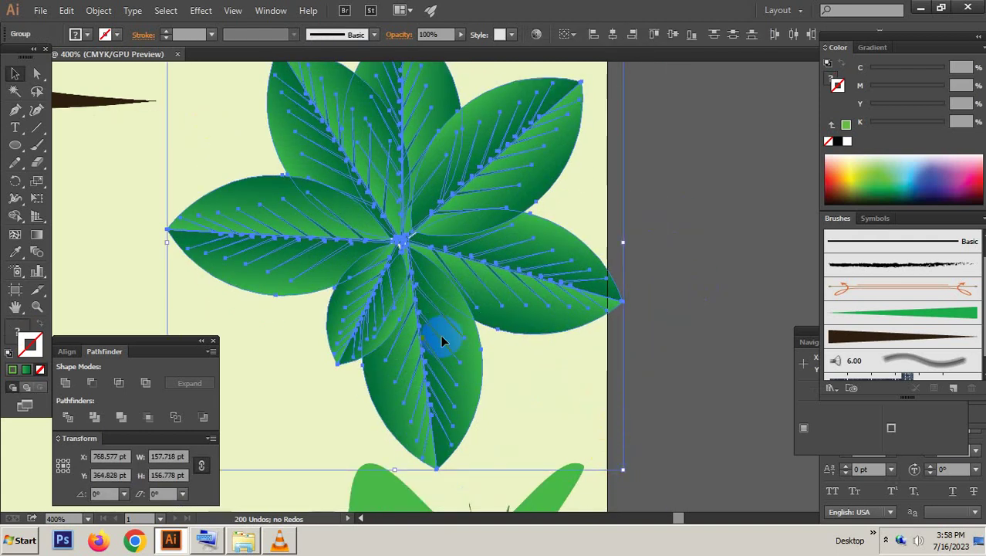
pyautogui.moveTo(442, 340); pyautogui.dragTo(458, 339)
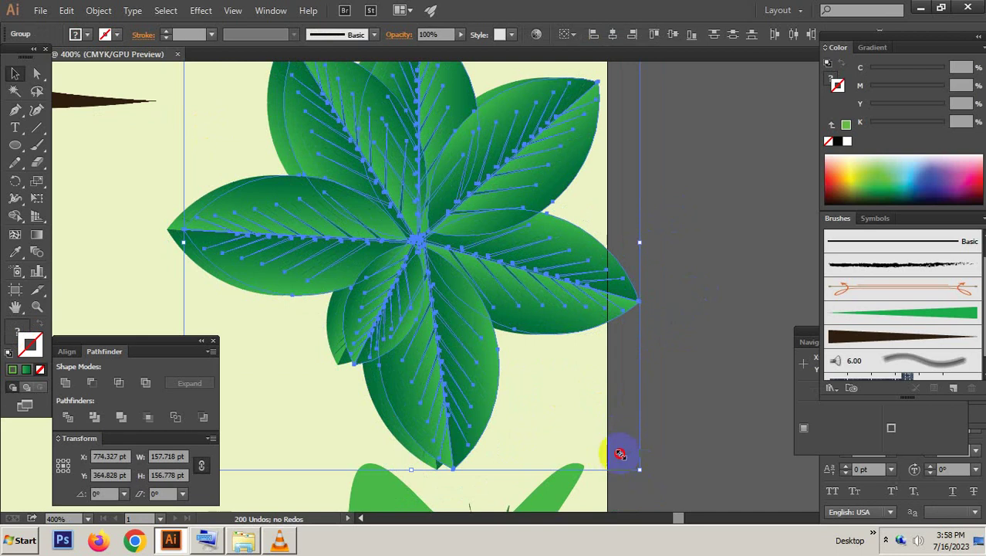
pyautogui.moveTo(621, 455); pyautogui.dragTo(513, 382)
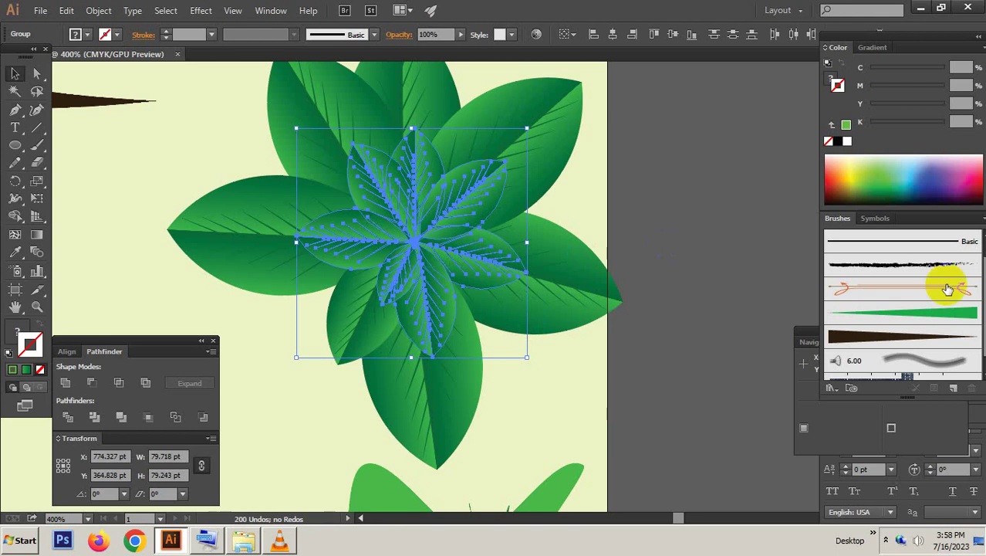
pyautogui.click(845, 124)
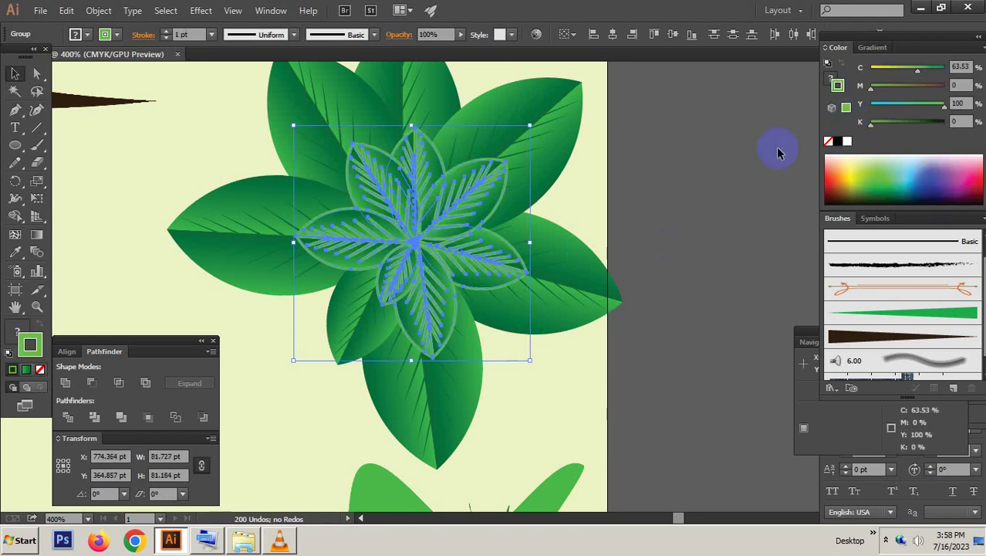
pyautogui.click(688, 195)
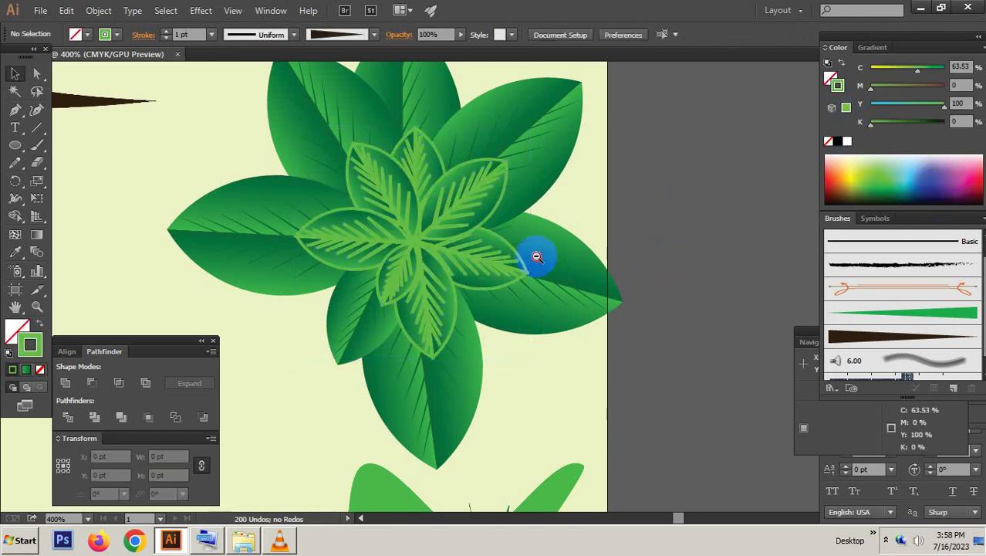
pyautogui.hotkey('ctrl', '-')
pyautogui.moveTo(308, 181); pyautogui.dragTo(494, 293)
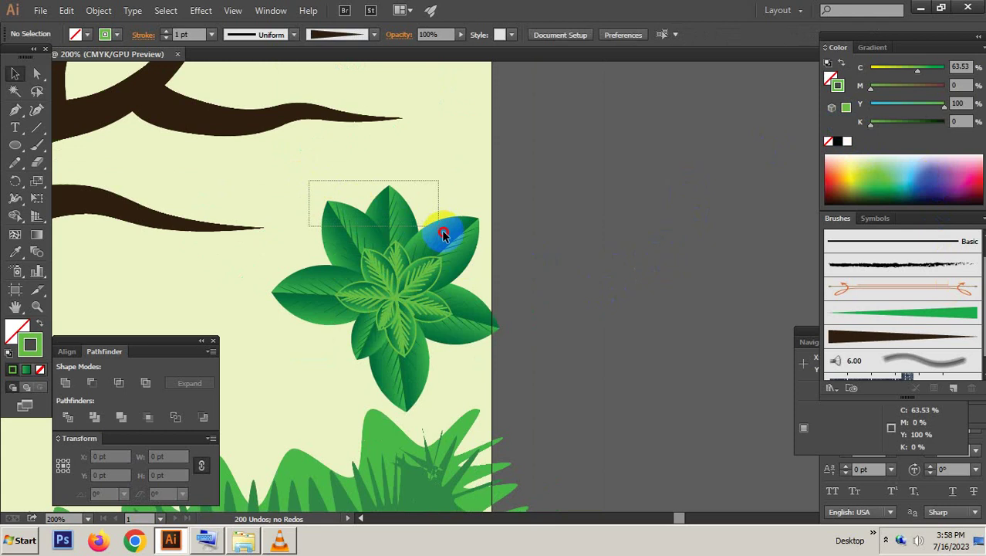
# Step: Try colouring the whole upper-right leaf group light green, then undo it
pyautogui.click(513, 269)
pyautogui.hotkey('ctrl', '+')
pyautogui.click(462, 214)
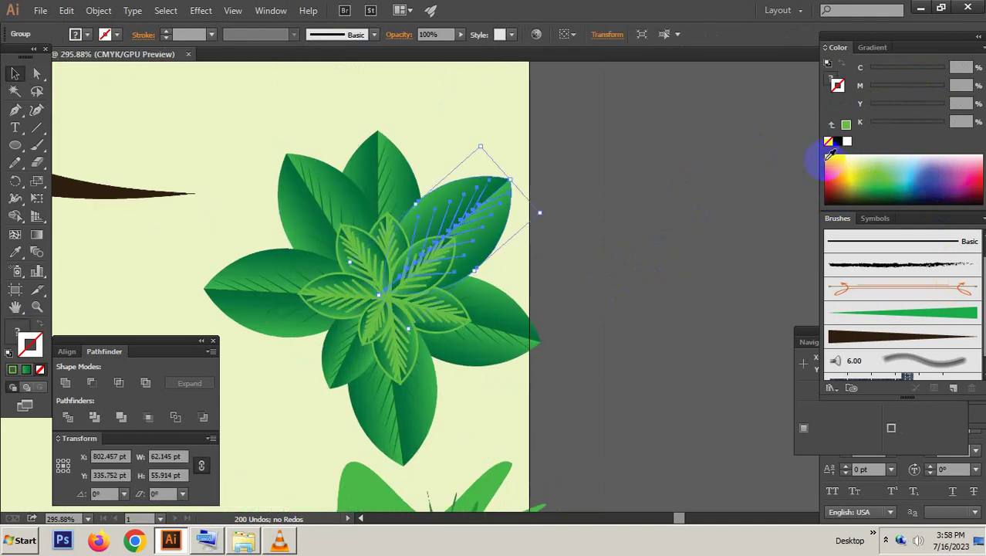
pyautogui.hotkey('ctrl', 'z')
pyautogui.click(588, 315)
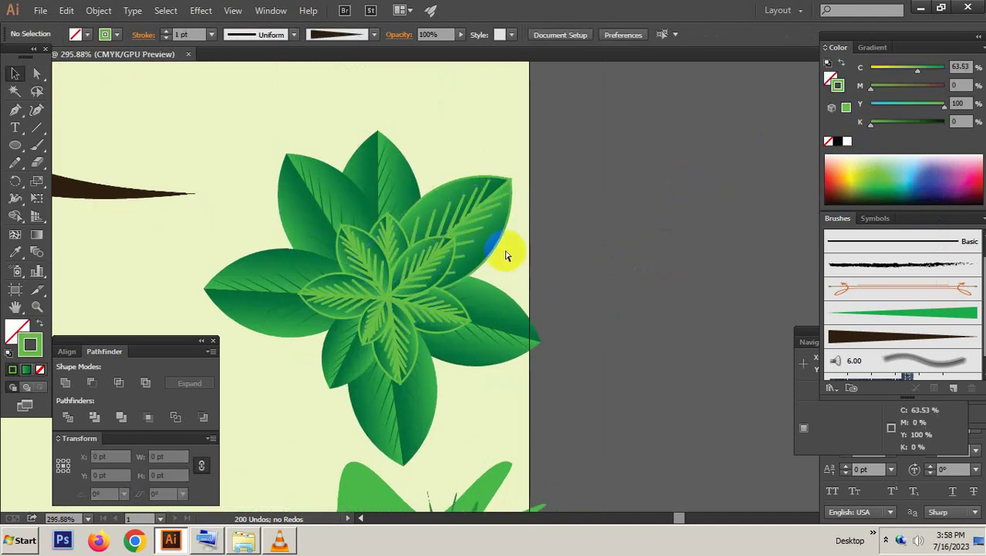
pyautogui.click(476, 223)
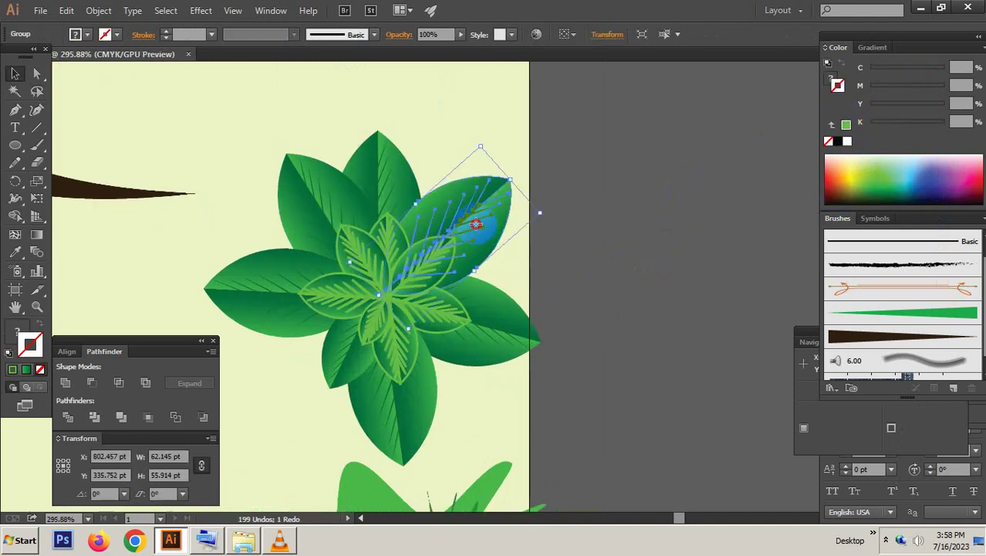
pyautogui.click(846, 124)
pyautogui.click(658, 274)
pyautogui.hotkey('ctrl', 'z')
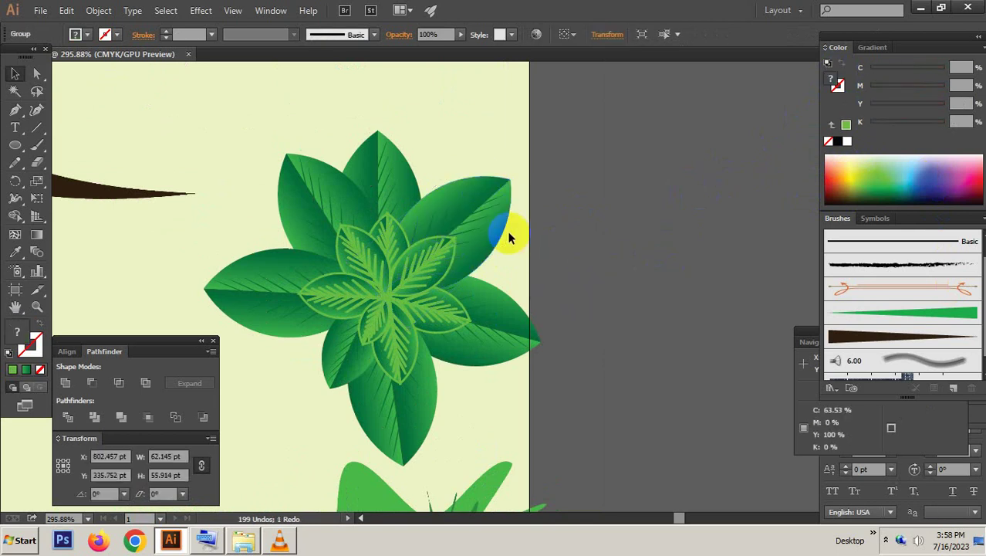
# Step: Fill only the upper-right leaf shape with light green using Direct Selection
pyautogui.press('a')
pyautogui.click(455, 198)
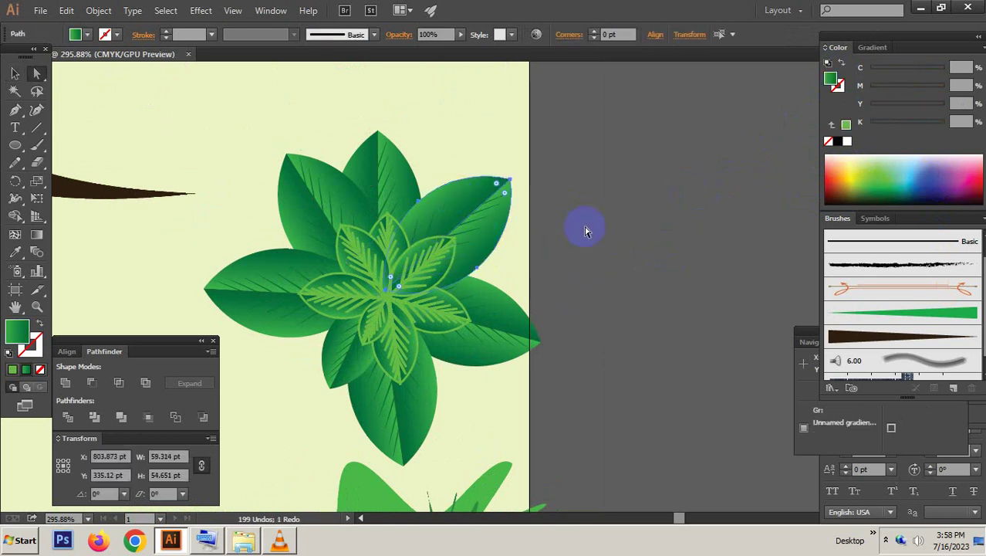
pyautogui.click(846, 125)
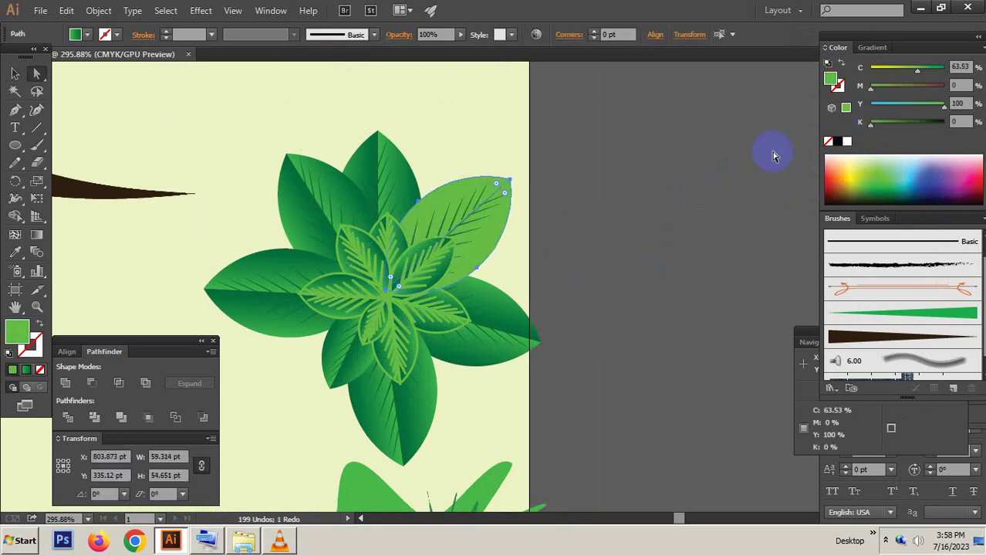
pyautogui.click(698, 178)
# Step: Set the lower leaf's right gradient stop to a light green swatch
pyautogui.click(431, 396)
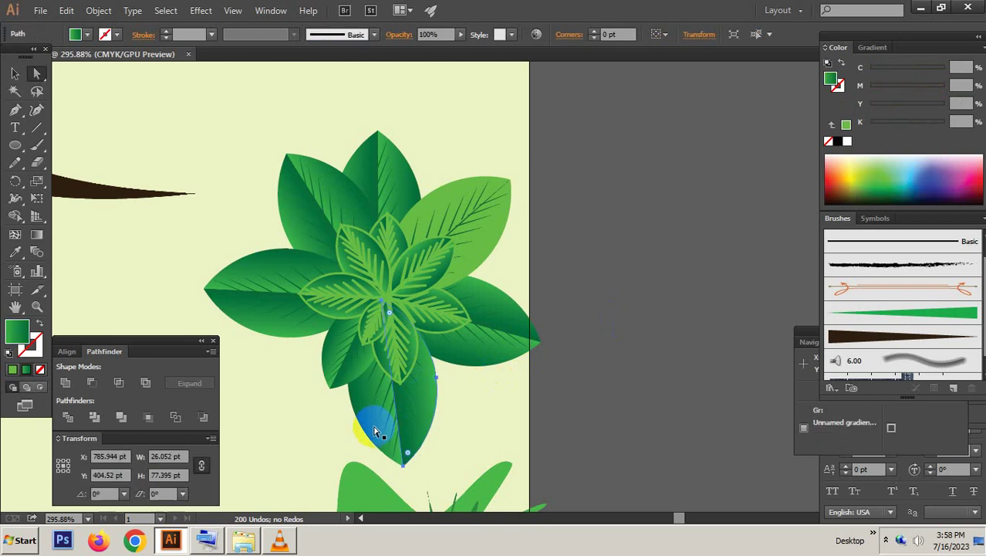
pyautogui.click(846, 125)
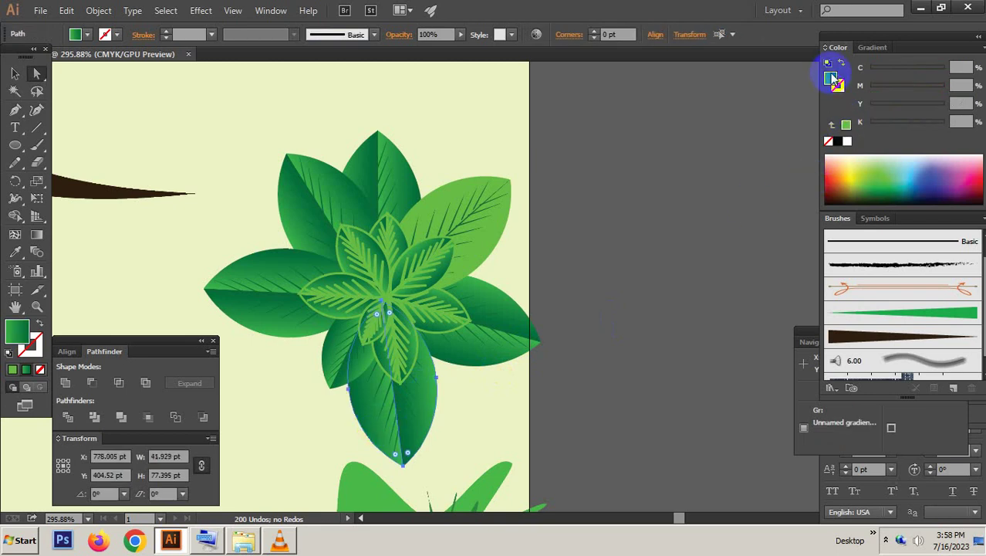
pyautogui.click(872, 47)
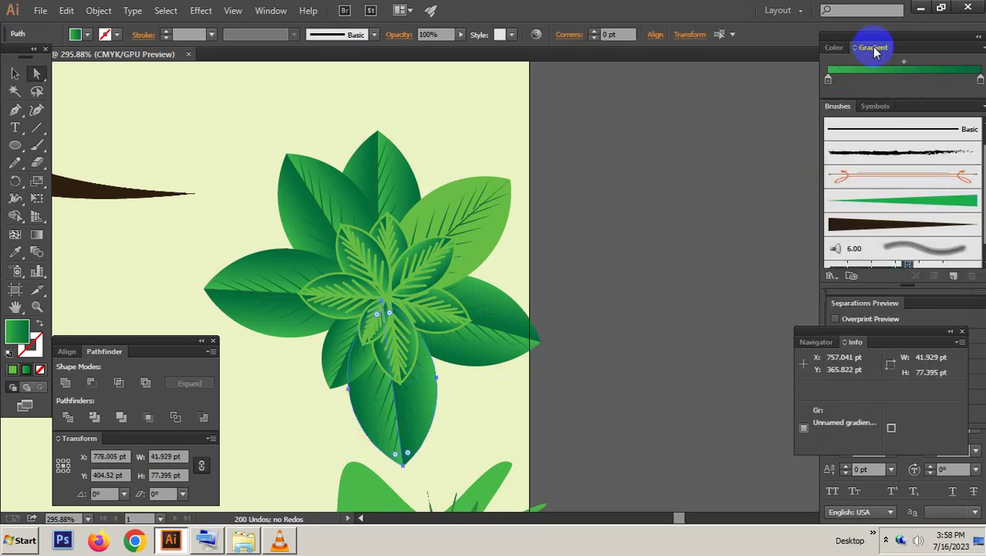
pyautogui.doubleClick(980, 80)
pyautogui.click(963, 127)
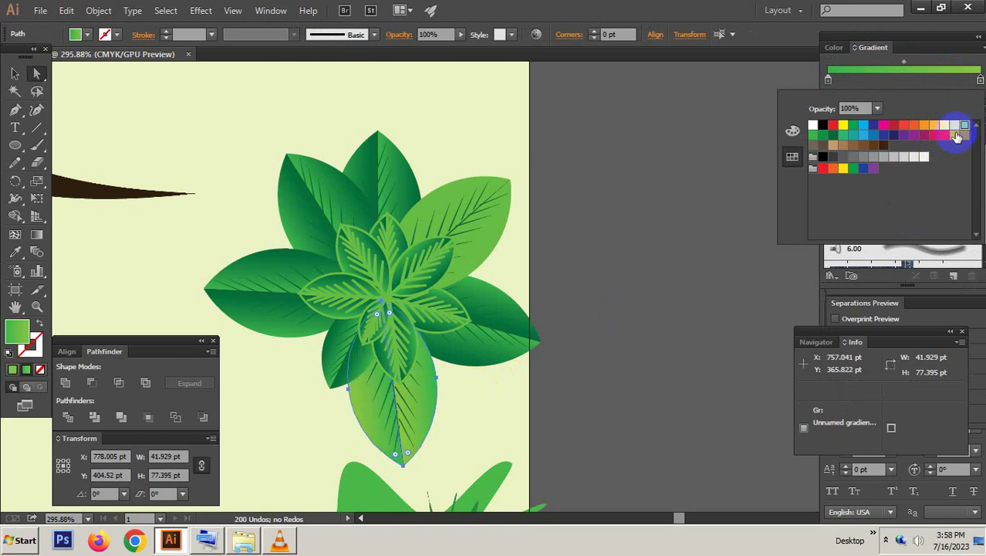
pyautogui.click(682, 243)
pyautogui.keyDown('ctrl'); pyautogui.click(566, 281); pyautogui.keyUp('ctrl')
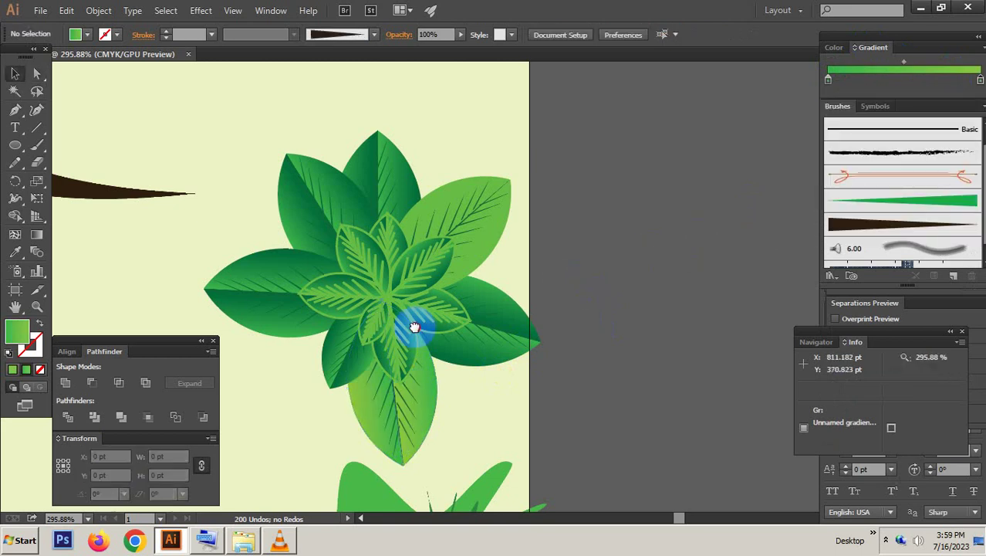
# Step: Lighten the left leaf's gradient end colour to a lighter green
pyautogui.hscroll(-2, 344, 272)
pyautogui.press('a')
pyautogui.click(320, 297)
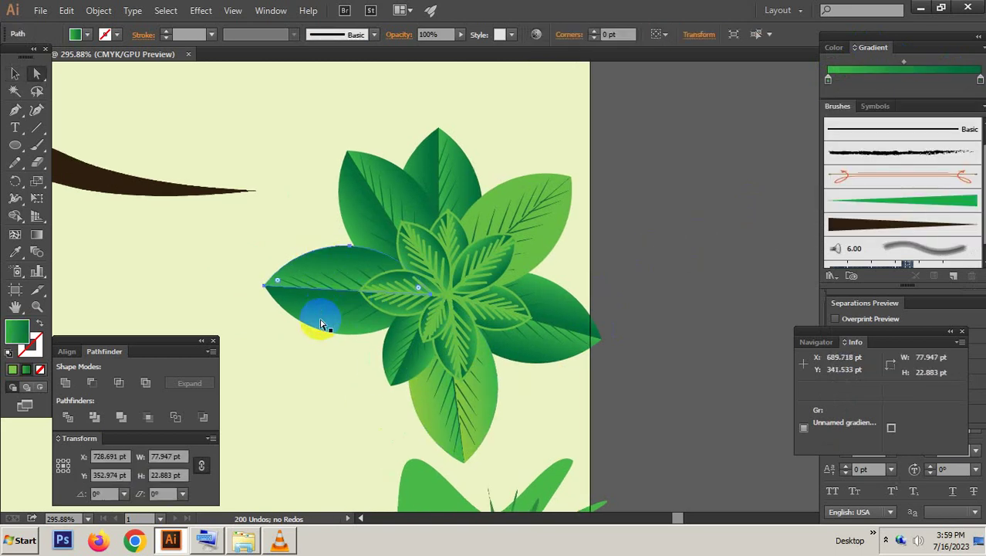
pyautogui.doubleClick(980, 81)
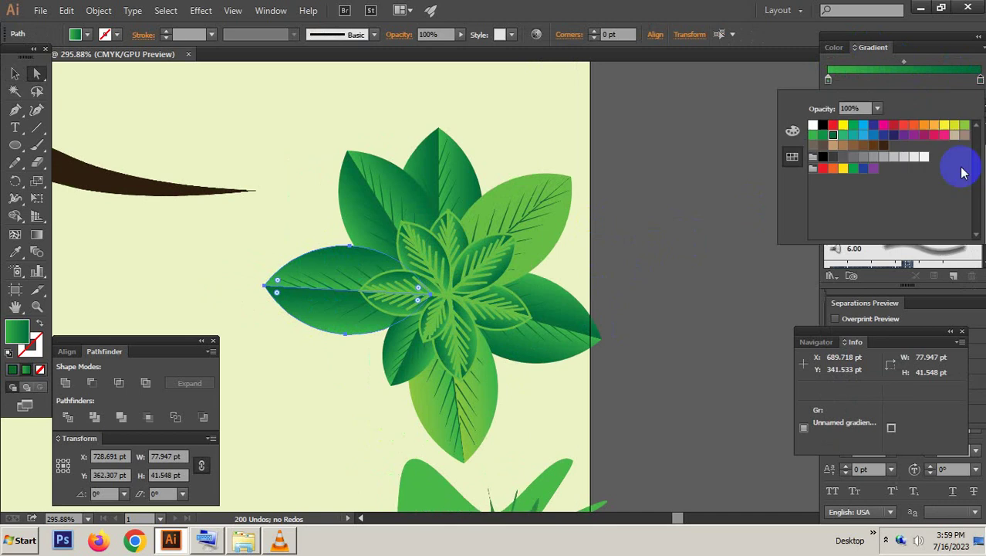
pyautogui.click(961, 162)
pyautogui.click(689, 232)
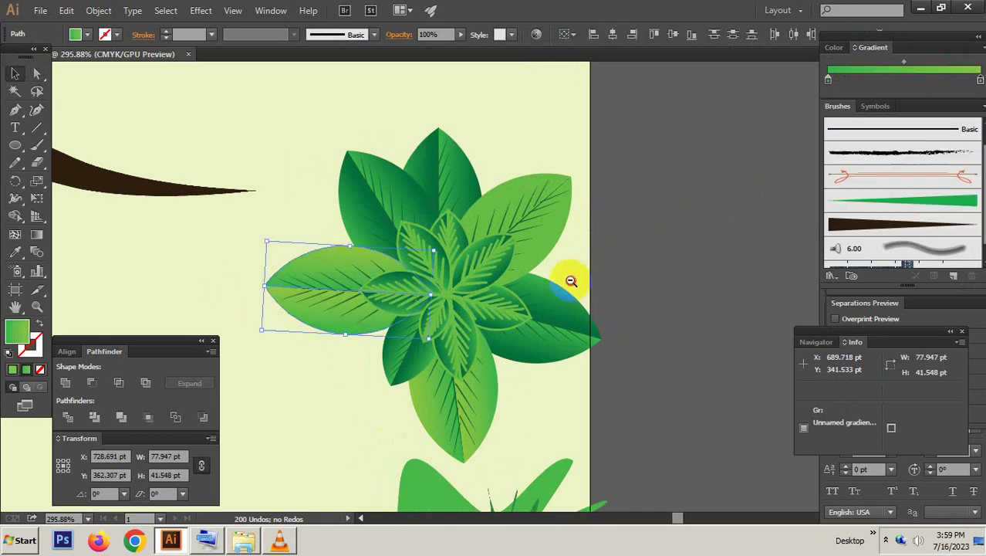
pyautogui.hotkey('ctrl', '-')
pyautogui.hotkey('ctrl', '-')
pyautogui.press('v')
pyautogui.click(305, 214)
# Step: Scale the selected leaf rosette down to about 86 pt wide and group its leaves
pyautogui.moveTo(300, 215); pyautogui.dragTo(431, 354)
pyautogui.hotkey('ctrl', '-')
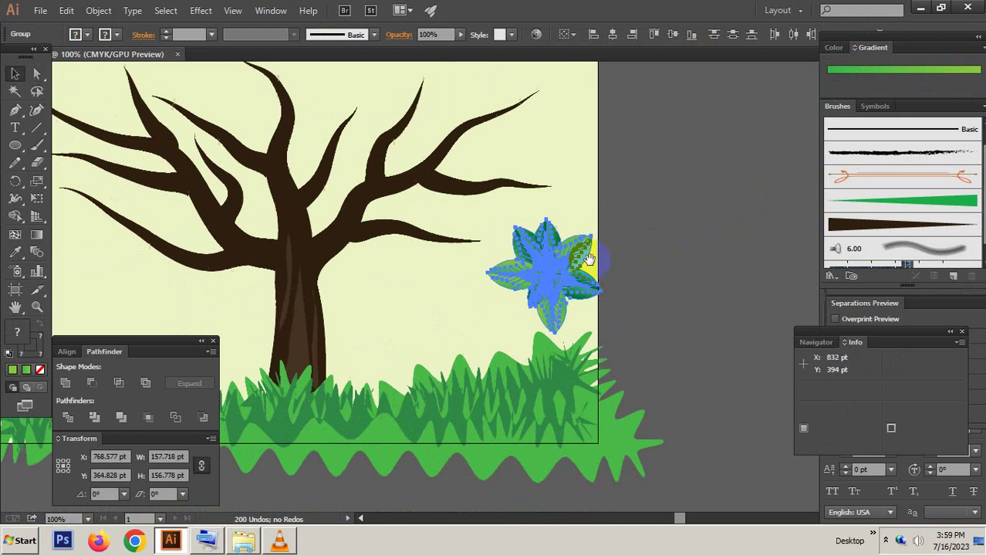
pyautogui.moveTo(602, 220)
pyautogui.mouseDown()
pyautogui.moveTo(581, 248)
pyautogui.moveTo(545, 268)
pyautogui.mouseUp()
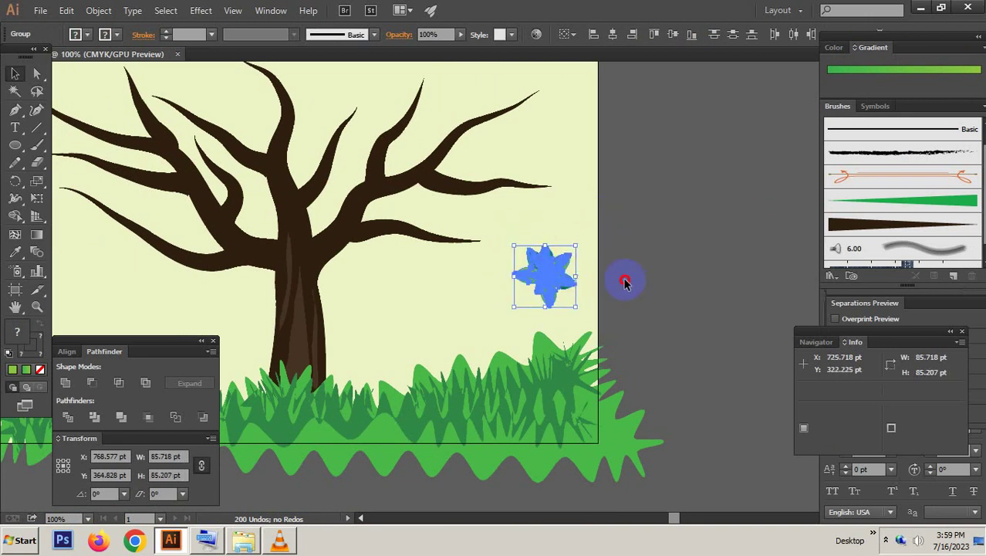
pyautogui.rightClick(545, 268)
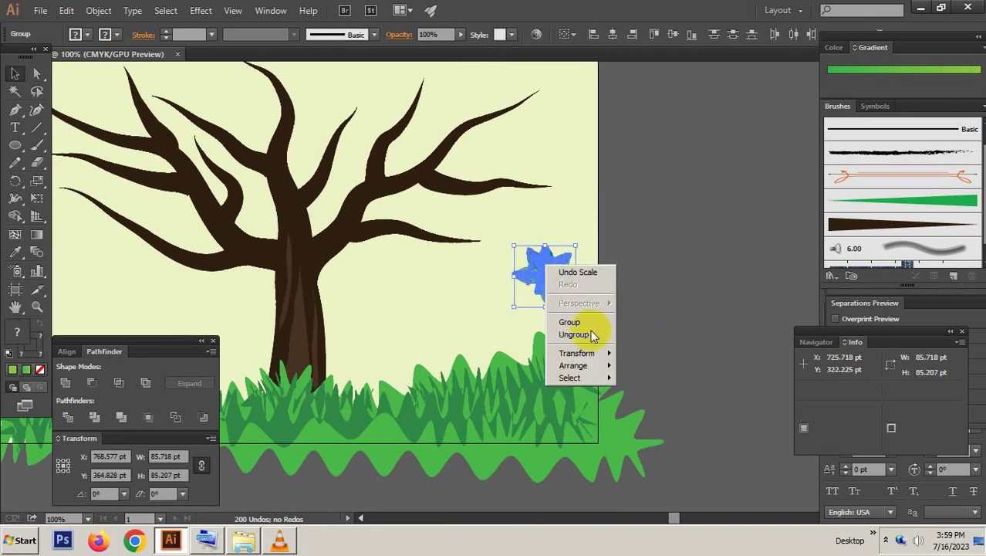
pyautogui.click(583, 323)
pyautogui.click(685, 315)
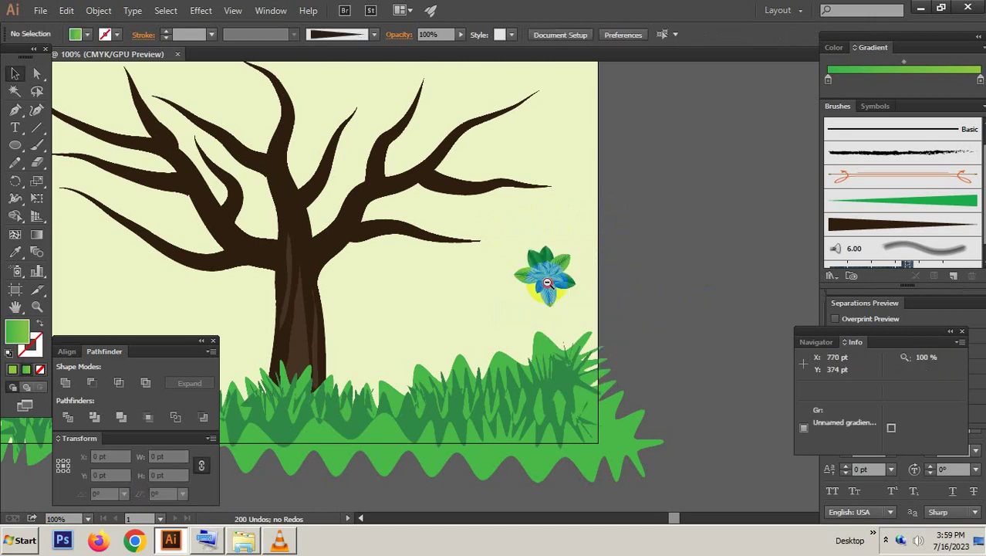
pyautogui.hotkey('ctrl', '-')
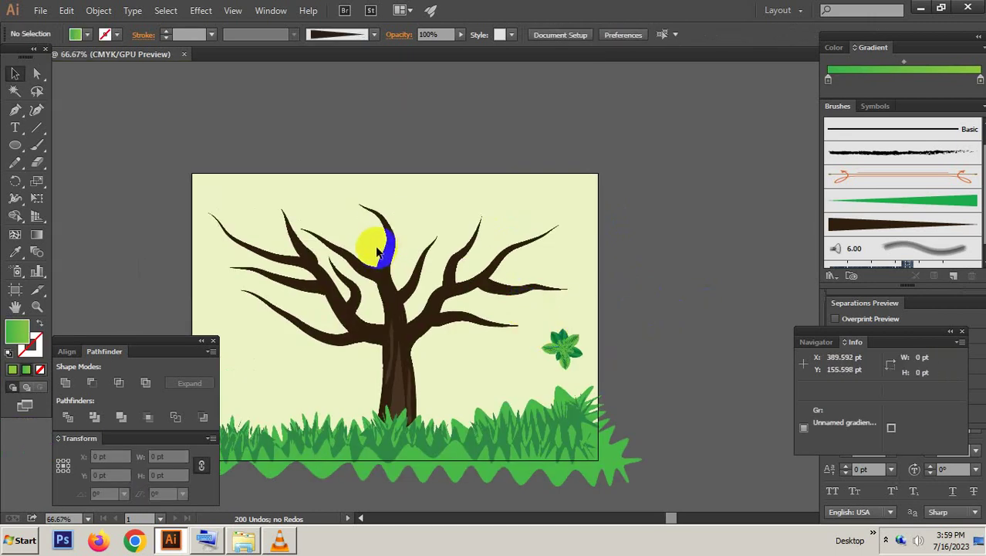
# Step: Attempt to save the unexpanded cluster as an art brush, dismissing the failure warning
pyautogui.click(560, 345)
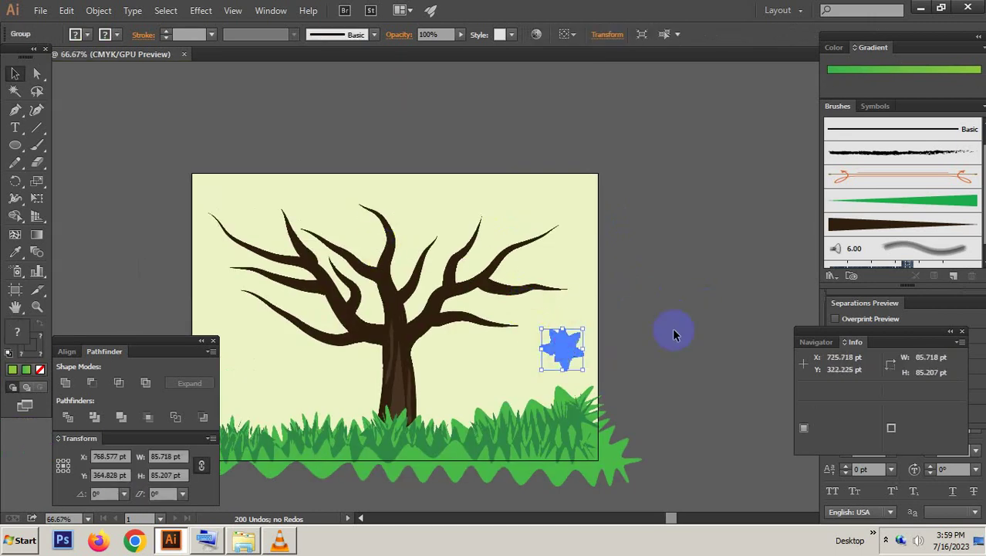
pyautogui.moveTo(783, 277); pyautogui.dragTo(704, 145)
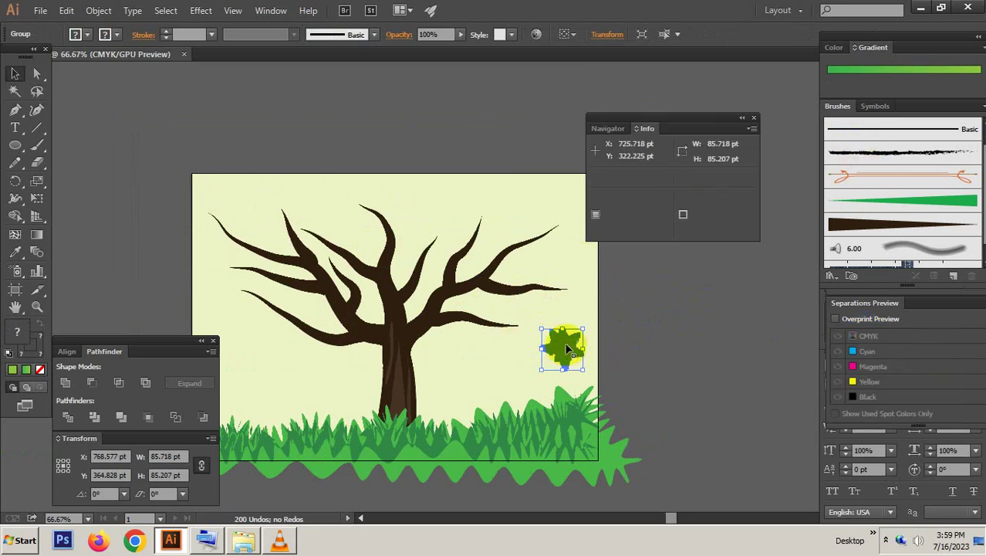
pyautogui.moveTo(562, 347); pyautogui.dragTo(871, 182)
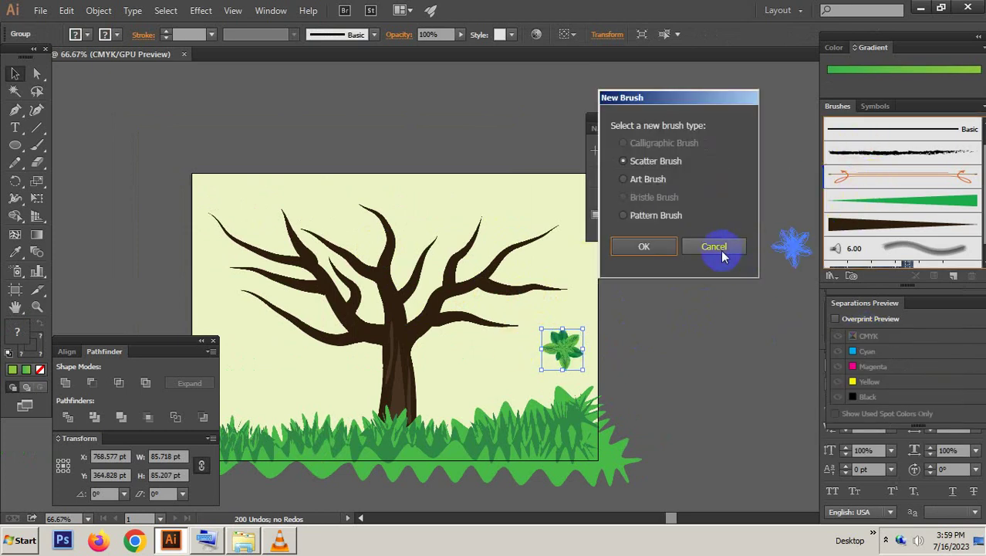
pyautogui.click(640, 182)
pyautogui.click(645, 250)
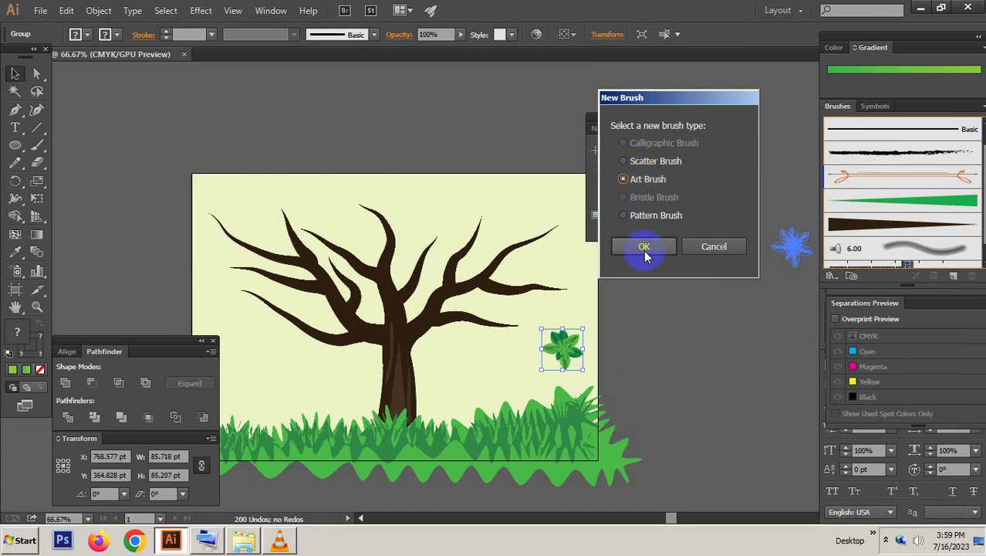
pyautogui.click(631, 286)
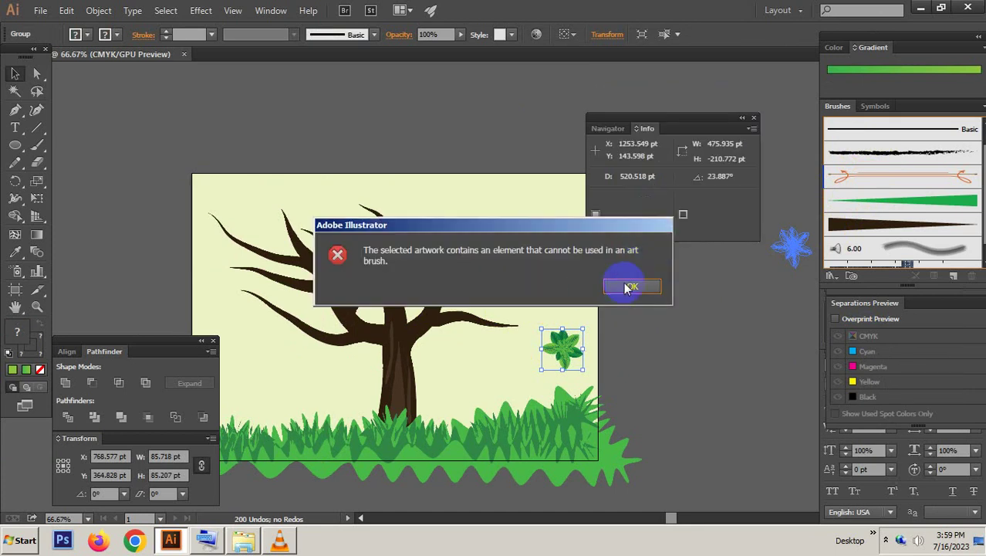
# Step: Expand the leaf cluster's fill and stroke into plain shapes
pyautogui.click(96, 10)
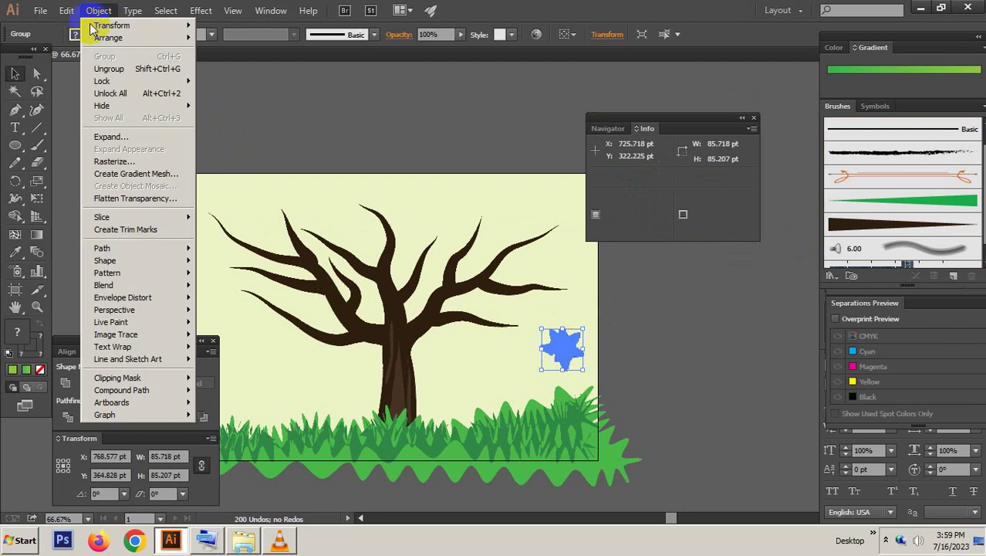
pyautogui.click(136, 137)
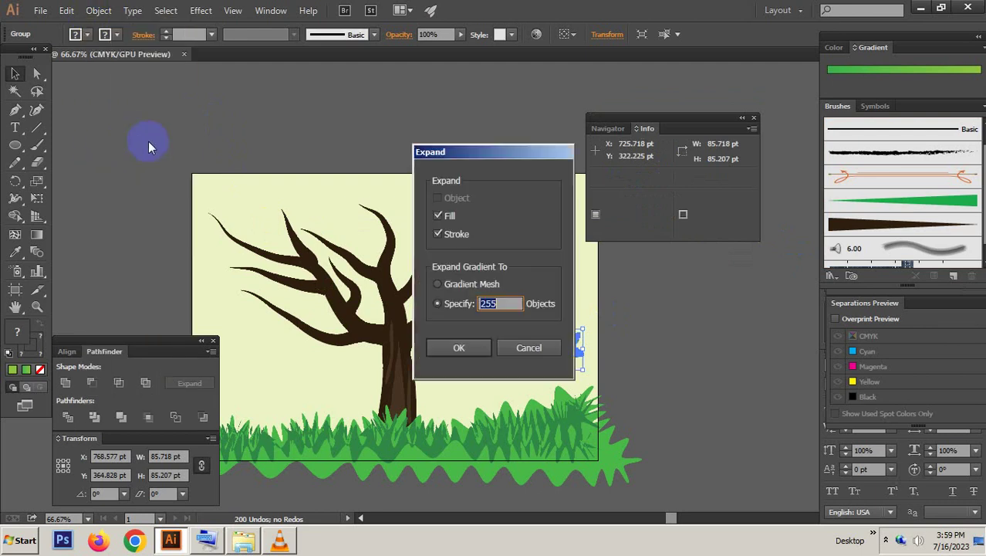
pyautogui.click(459, 348)
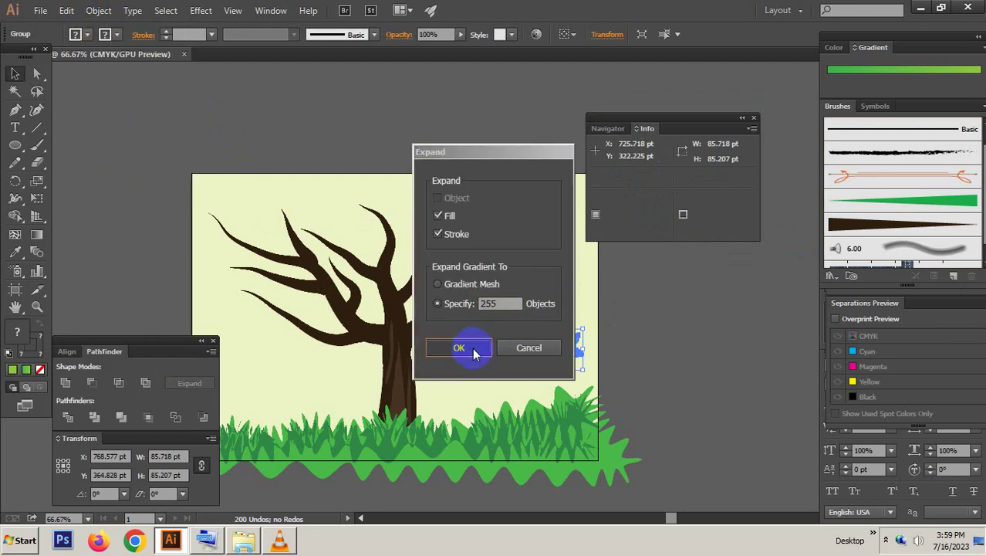
pyautogui.click(490, 355)
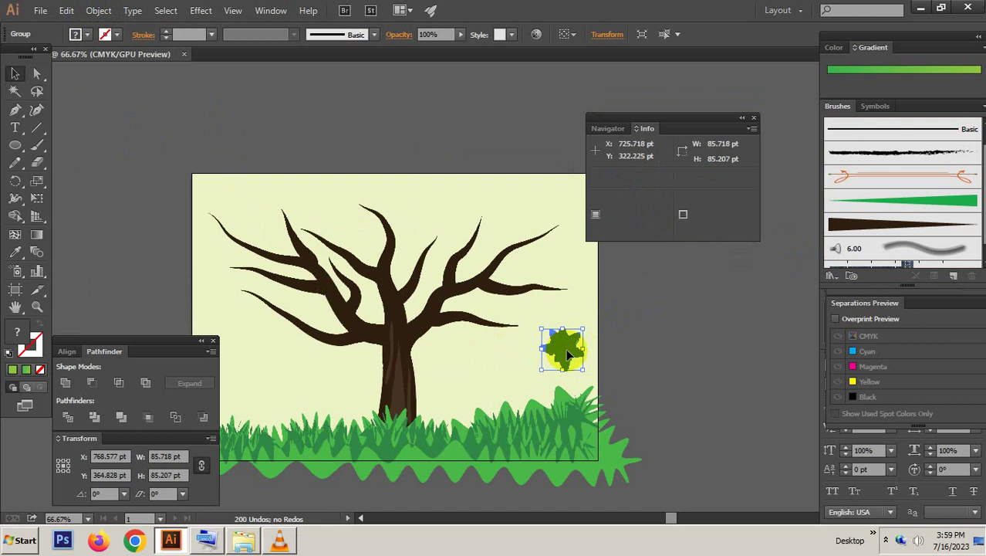
# Step: Save the expanded cluster as a new art brush, Art Brush 3
pyautogui.moveTo(578, 349); pyautogui.dragTo(892, 194)
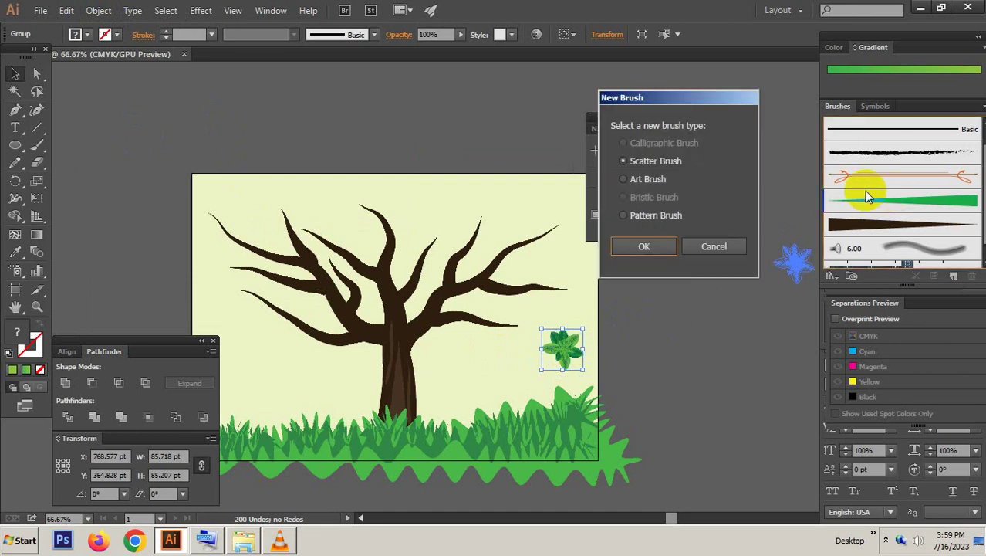
pyautogui.click(637, 185)
pyautogui.click(640, 247)
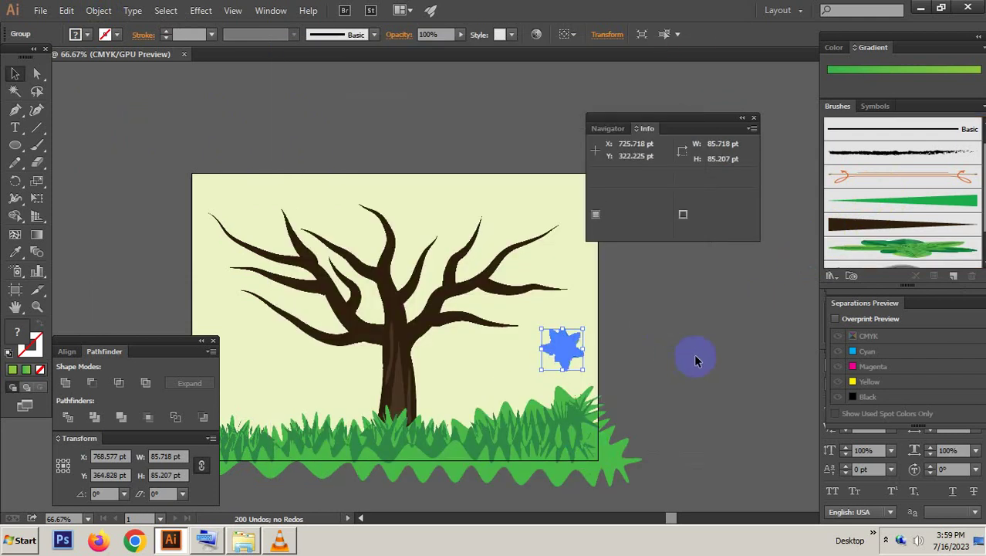
pyautogui.click(688, 355)
pyautogui.hscroll(-3, 533, 332)
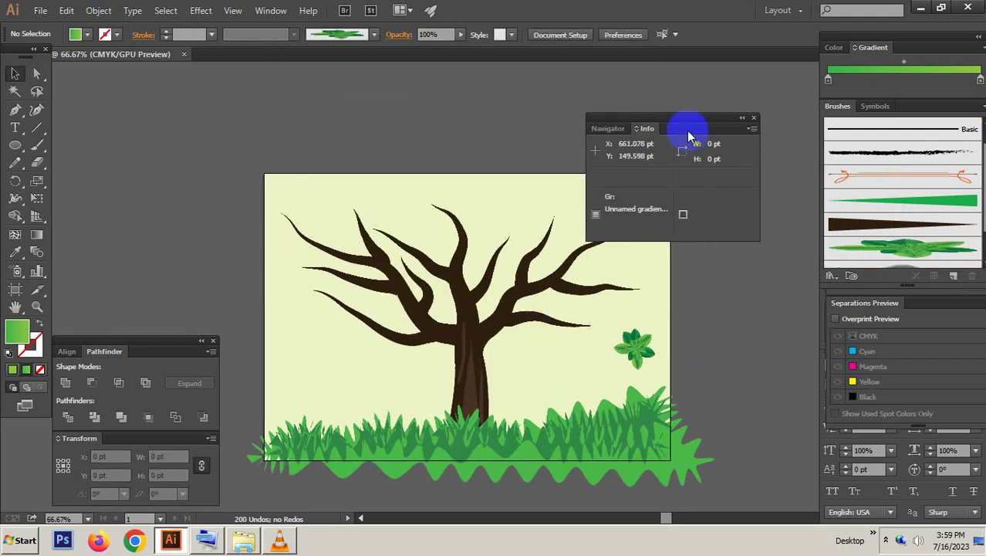
# Step: Choose the Art Brush 3 leaf brush, paint a trial stroke on a left branch, then undo it
pyautogui.moveTo(732, 117); pyautogui.dragTo(831, 86)
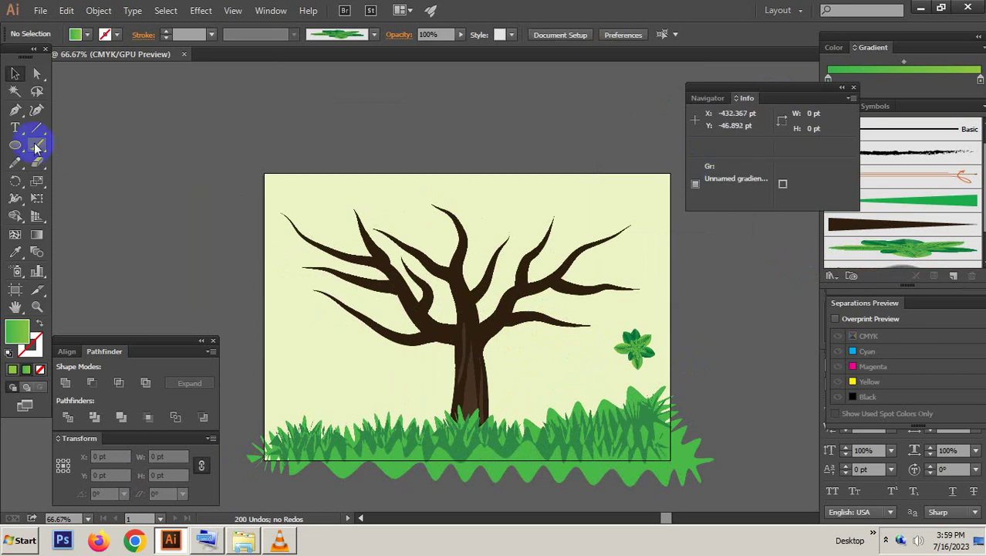
pyautogui.click(888, 251)
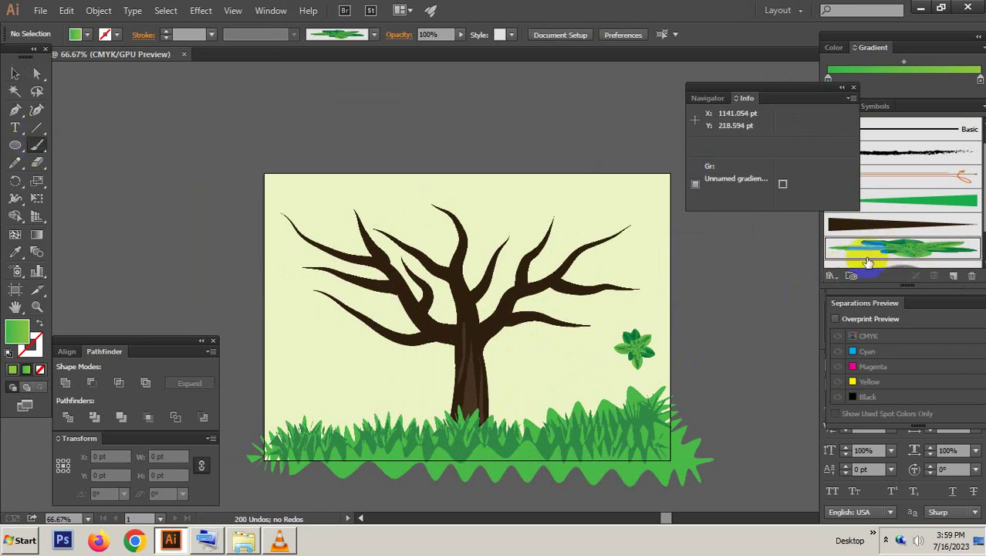
pyautogui.scroll(2, 326, 286)
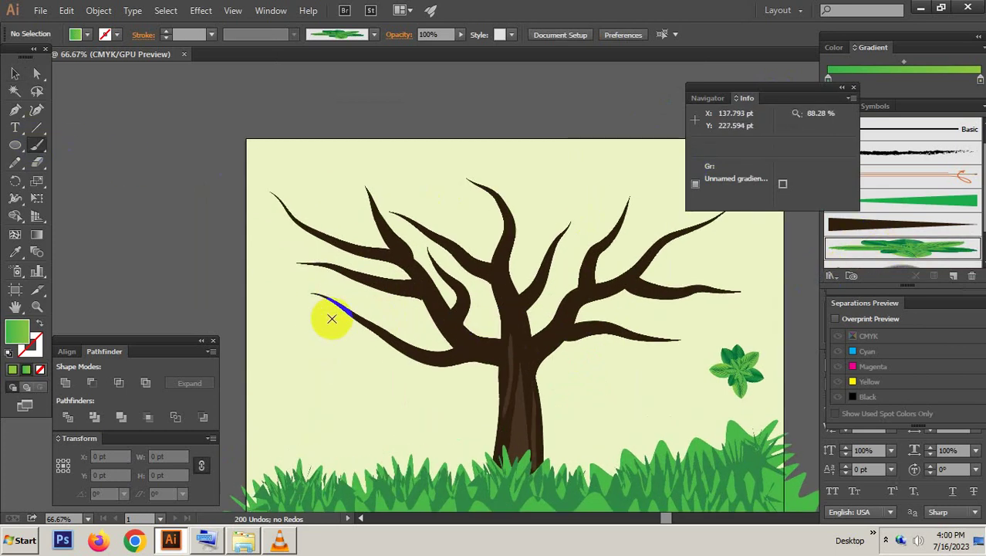
pyautogui.moveTo(306, 318)
pyautogui.mouseDown()
pyautogui.moveTo(350, 190)
pyautogui.moveTo(432, 224)
pyautogui.moveTo(462, 193)
pyautogui.moveTo(555, 214)
pyautogui.moveTo(625, 203)
pyautogui.moveTo(684, 220)
pyautogui.moveTo(715, 258)
pyautogui.moveTo(726, 292)
pyautogui.moveTo(654, 297)
pyautogui.moveTo(677, 340)
pyautogui.moveTo(634, 253)
pyautogui.moveTo(480, 253)
pyautogui.moveTo(359, 334)
pyautogui.moveTo(304, 315)
pyautogui.mouseUp()
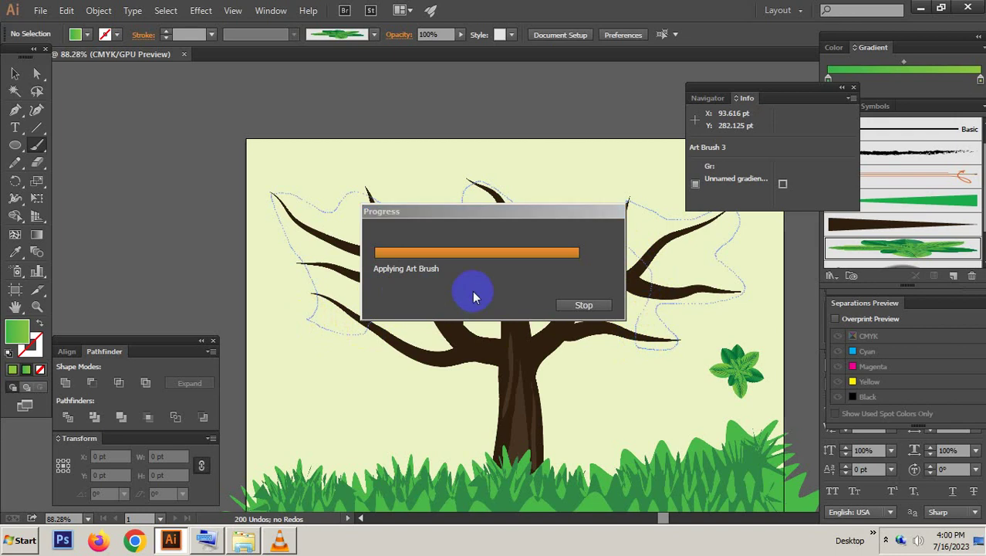
pyautogui.hotkey('ctrl', 'z')
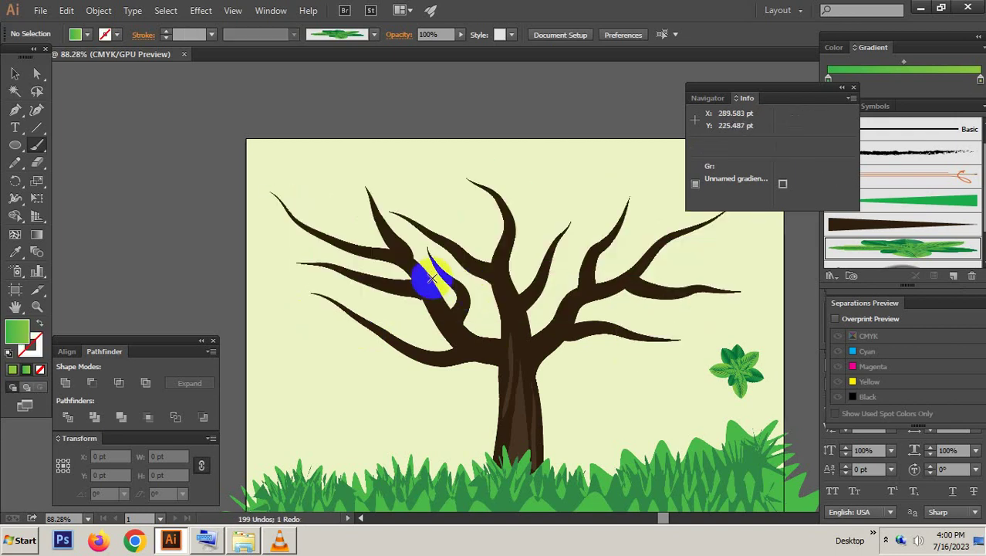
pyautogui.scroll(2, 362, 309)
# Step: Paint leaf clusters along the lower-left and upper-left branches, redoing one misplaced stroke
pyautogui.moveTo(372, 316); pyautogui.dragTo(307, 284)
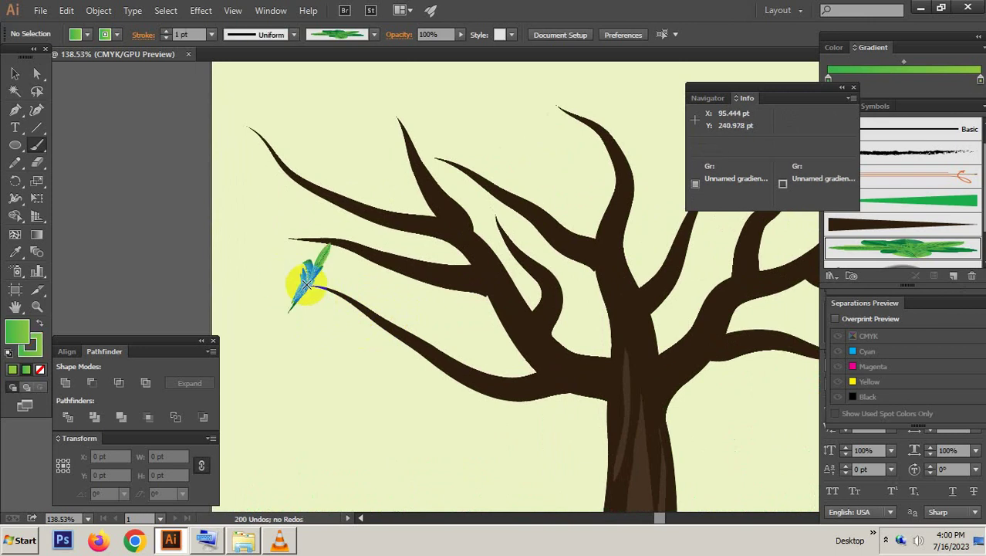
pyautogui.hotkey('ctrl', 'z')
pyautogui.scroll(2, 315, 291)
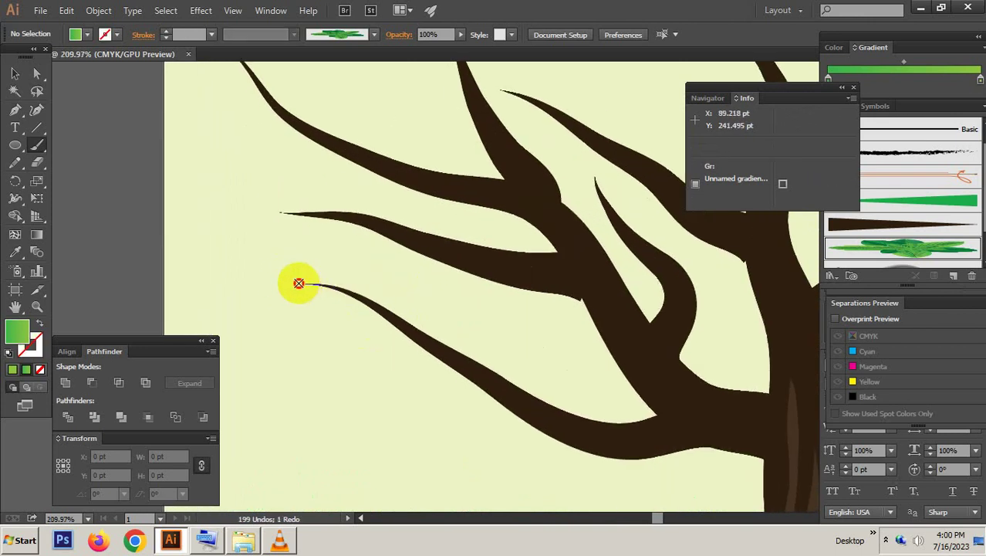
pyautogui.moveTo(299, 283); pyautogui.dragTo(469, 350)
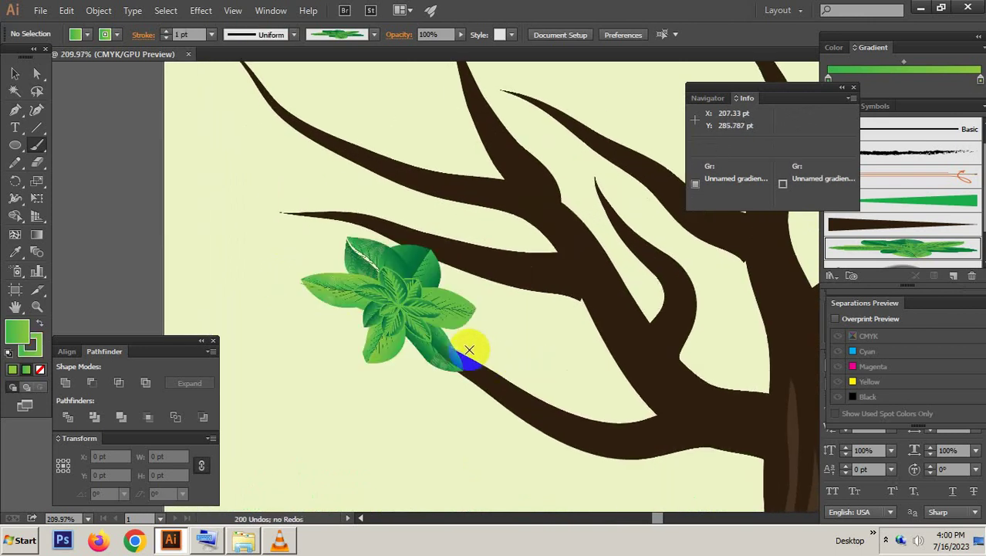
pyautogui.moveTo(434, 384)
pyautogui.mouseDown()
pyautogui.moveTo(612, 451)
pyautogui.moveTo(438, 412)
pyautogui.moveTo(273, 297)
pyautogui.mouseUp()
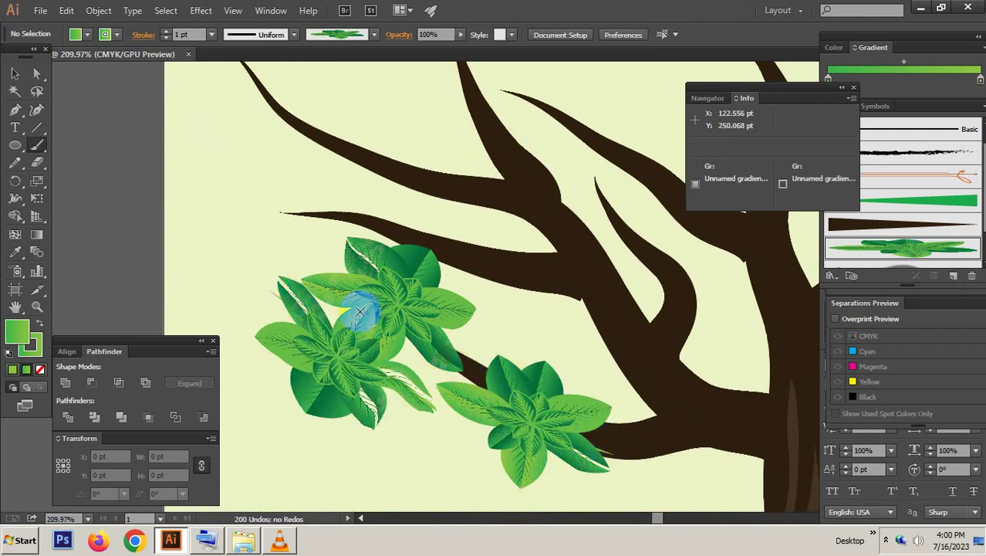
pyautogui.moveTo(473, 364); pyautogui.dragTo(451, 265)
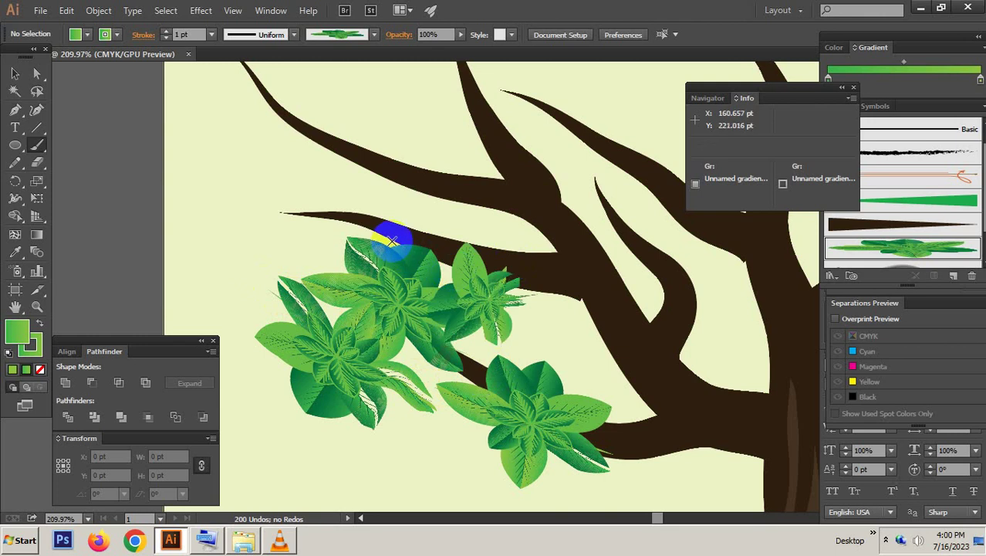
pyautogui.moveTo(392, 241); pyautogui.dragTo(305, 162)
pyautogui.moveTo(218, 74)
pyautogui.mouseDown()
pyautogui.moveTo(332, 209)
pyautogui.moveTo(312, 205)
pyautogui.mouseUp()
# Step: Add leaf strokes at the top-left twig and along the upper, right and lower branches
pyautogui.scroll(3, 297, 275)
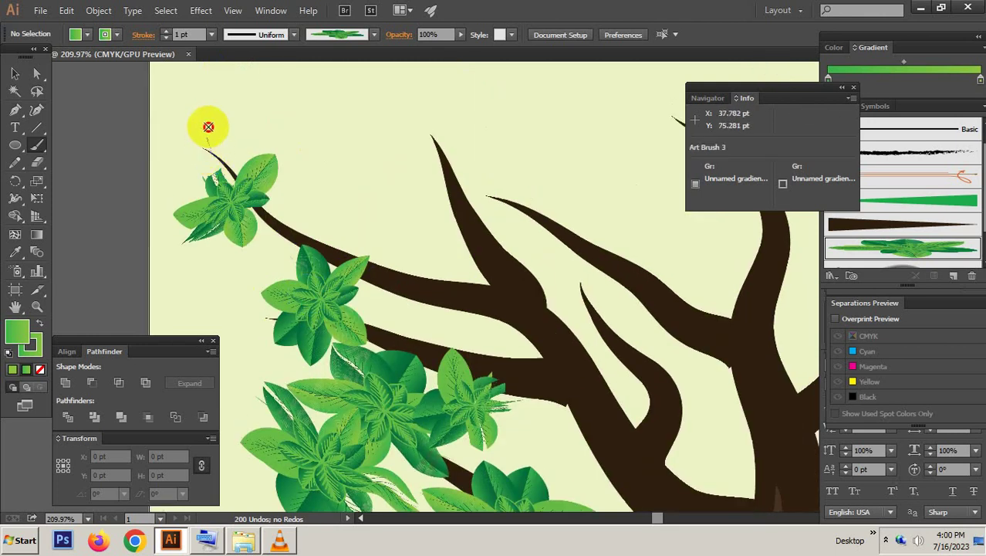
pyautogui.moveTo(209, 127)
pyautogui.mouseDown()
pyautogui.moveTo(260, 116)
pyautogui.moveTo(263, 144)
pyautogui.moveTo(211, 163)
pyautogui.mouseUp()
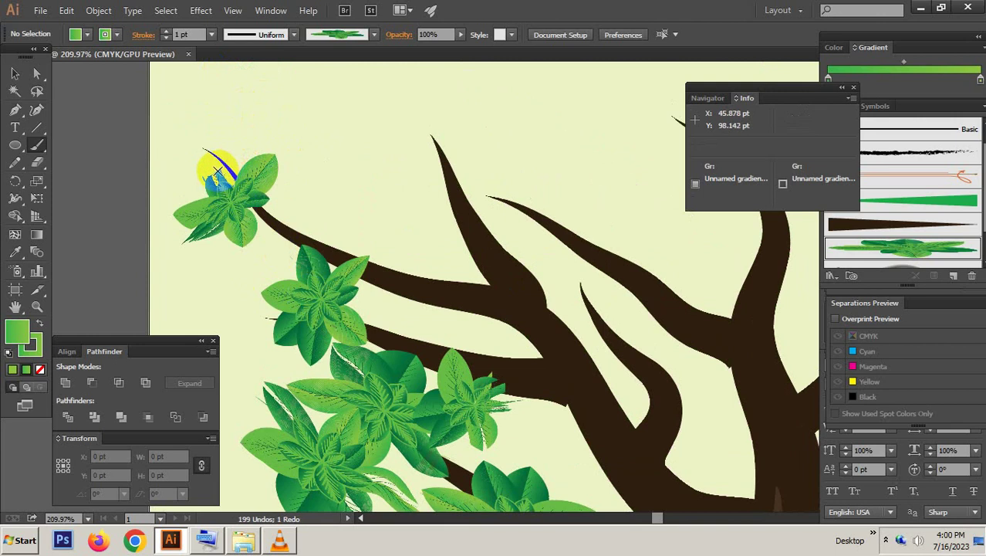
pyautogui.moveTo(227, 108); pyautogui.dragTo(321, 216)
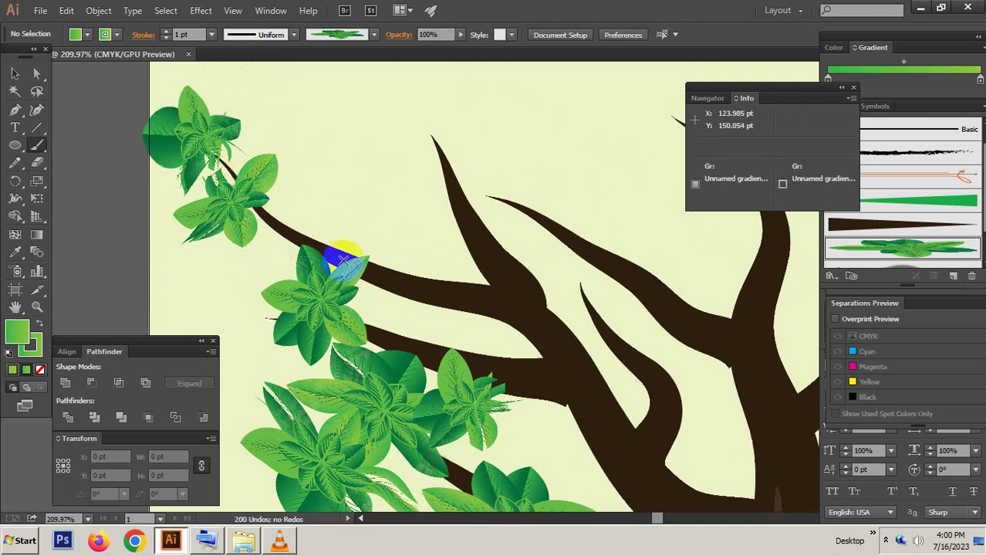
pyautogui.moveTo(344, 255)
pyautogui.mouseDown()
pyautogui.moveTo(292, 225)
pyautogui.moveTo(363, 246)
pyautogui.mouseUp()
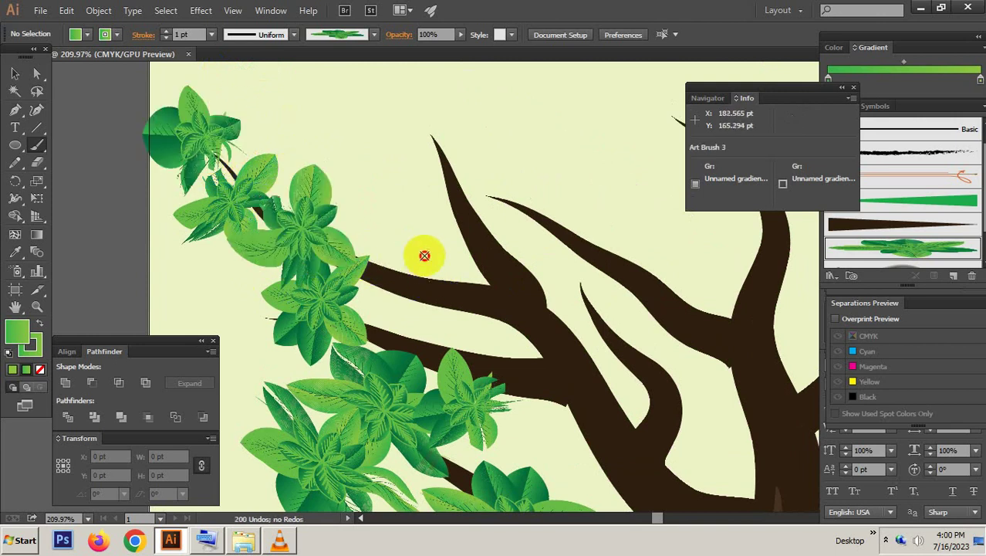
pyautogui.moveTo(424, 256); pyautogui.dragTo(451, 266)
pyautogui.moveTo(449, 178)
pyautogui.mouseDown()
pyautogui.moveTo(448, 120)
pyautogui.moveTo(456, 151)
pyautogui.mouseUp()
pyautogui.moveTo(471, 216)
pyautogui.mouseDown()
pyautogui.moveTo(542, 198)
pyautogui.moveTo(540, 220)
pyautogui.mouseUp()
pyautogui.moveTo(583, 287)
pyautogui.mouseDown()
pyautogui.moveTo(672, 370)
pyautogui.moveTo(600, 336)
pyautogui.mouseUp()
pyautogui.moveTo(568, 305)
pyautogui.mouseDown()
pyautogui.moveTo(610, 233)
pyautogui.moveTo(610, 286)
pyautogui.mouseUp()
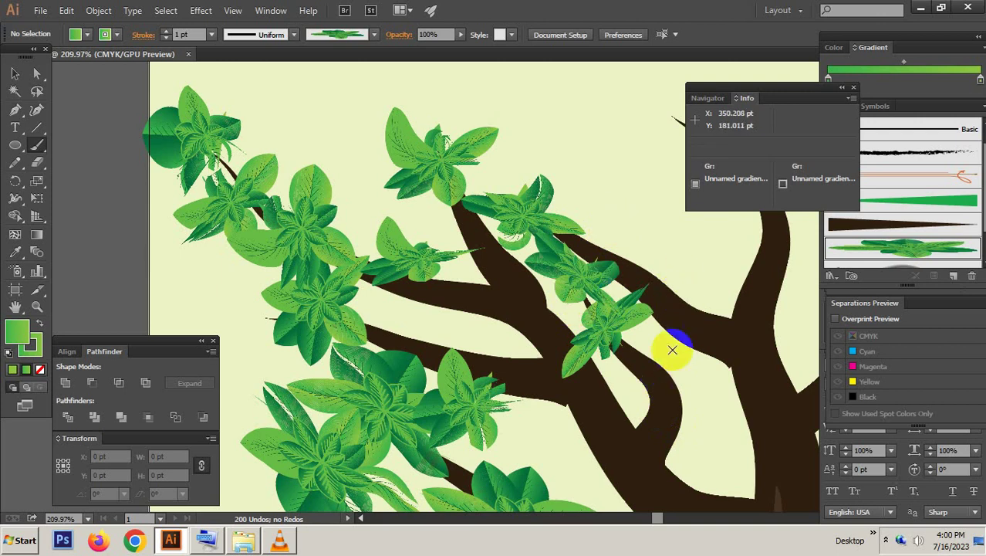
# Step: Paint leaf clusters across the upper crown and around the branch junction
pyautogui.moveTo(535, 334); pyautogui.dragTo(494, 337)
pyautogui.moveTo(432, 120)
pyautogui.mouseDown()
pyautogui.moveTo(628, 215)
pyautogui.moveTo(459, 160)
pyautogui.mouseUp()
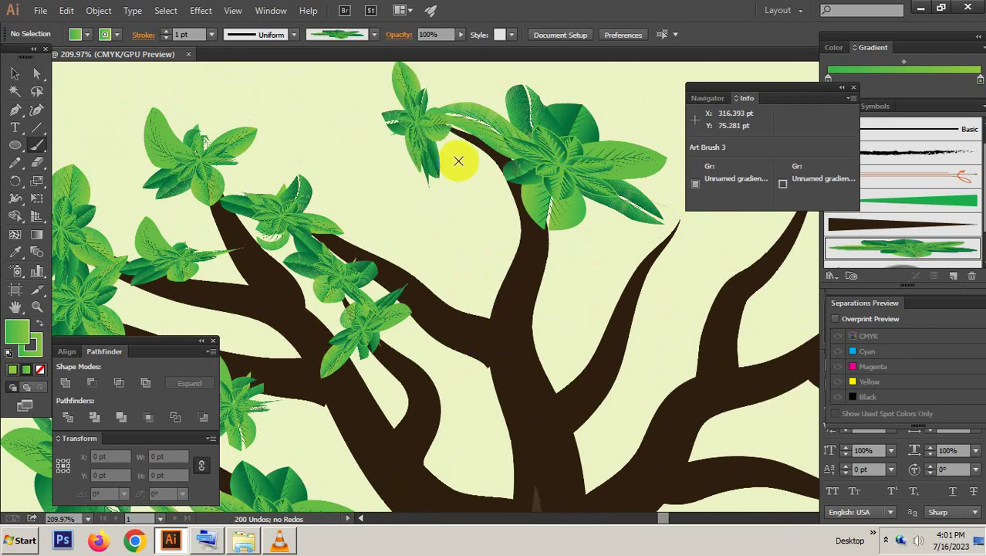
pyautogui.moveTo(511, 242); pyautogui.dragTo(501, 259)
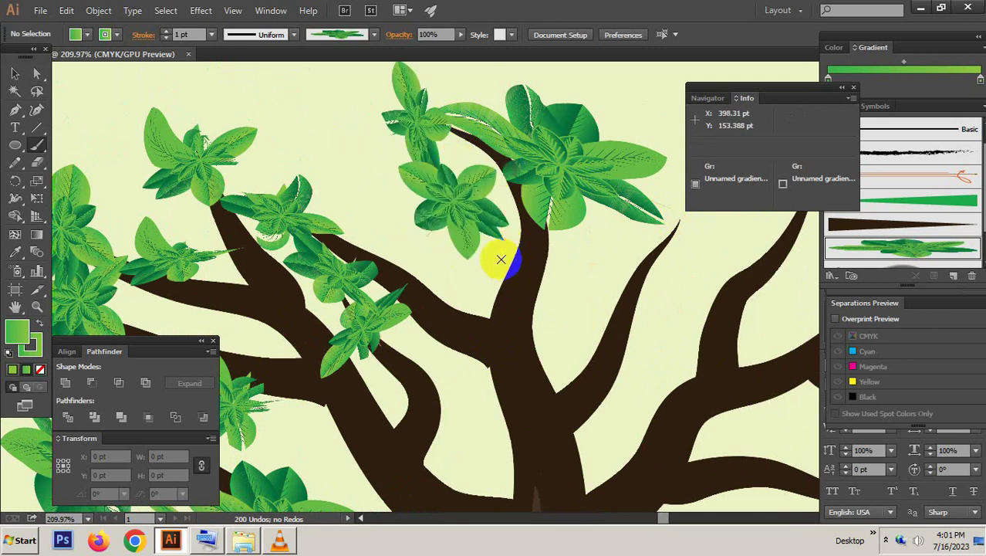
pyautogui.moveTo(493, 182)
pyautogui.mouseDown()
pyautogui.moveTo(463, 168)
pyautogui.moveTo(486, 186)
pyautogui.mouseUp()
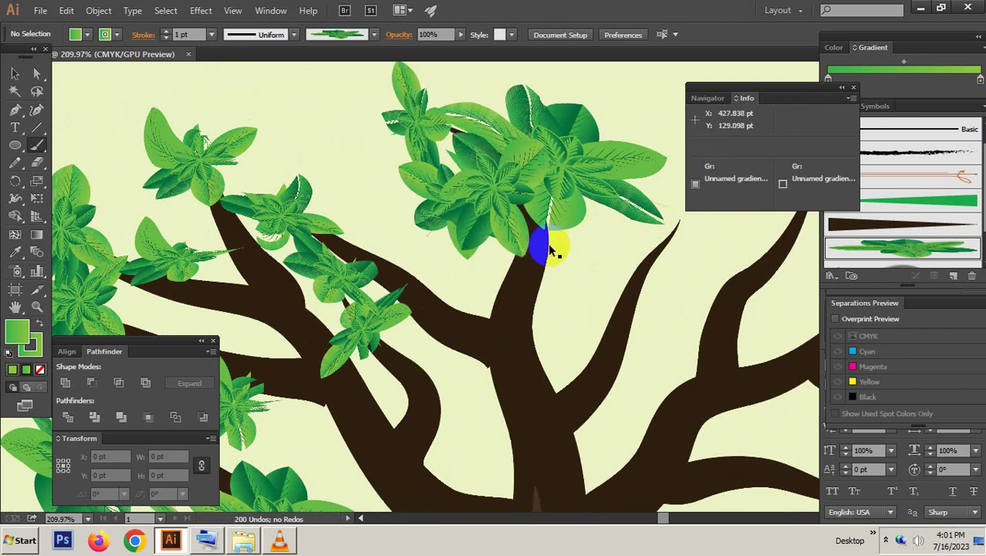
pyautogui.moveTo(598, 254)
pyautogui.mouseDown()
pyautogui.moveTo(535, 262)
pyautogui.moveTo(494, 293)
pyautogui.mouseUp()
pyautogui.moveTo(613, 226)
pyautogui.mouseDown()
pyautogui.moveTo(631, 232)
pyautogui.moveTo(575, 266)
pyautogui.mouseUp()
pyautogui.moveTo(549, 327); pyautogui.dragTo(540, 374)
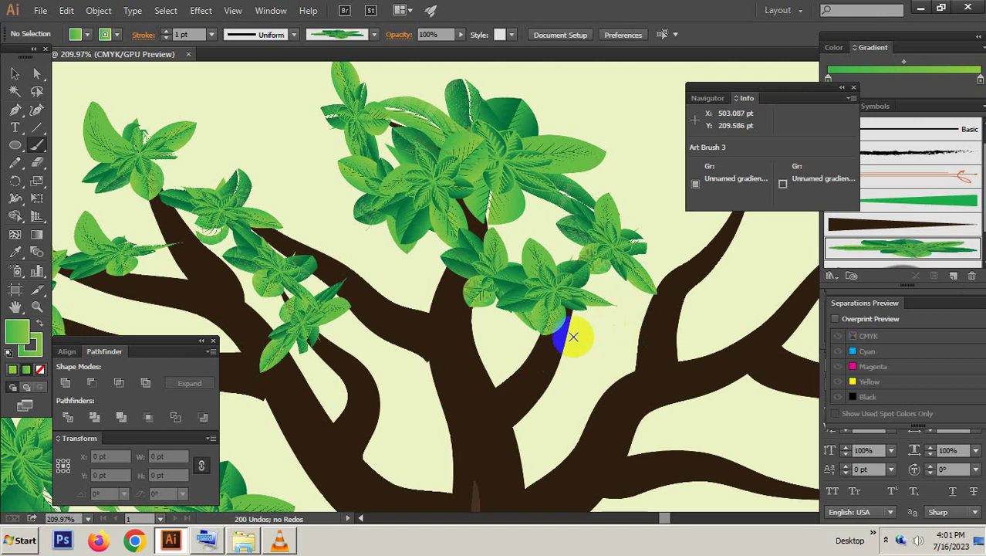
# Step: Paint leaf clusters along the upper-right and right branches out to their tips
pyautogui.hscroll(5, 631, 345)
pyautogui.moveTo(492, 279)
pyautogui.mouseDown()
pyautogui.moveTo(564, 225)
pyautogui.moveTo(528, 216)
pyautogui.mouseUp()
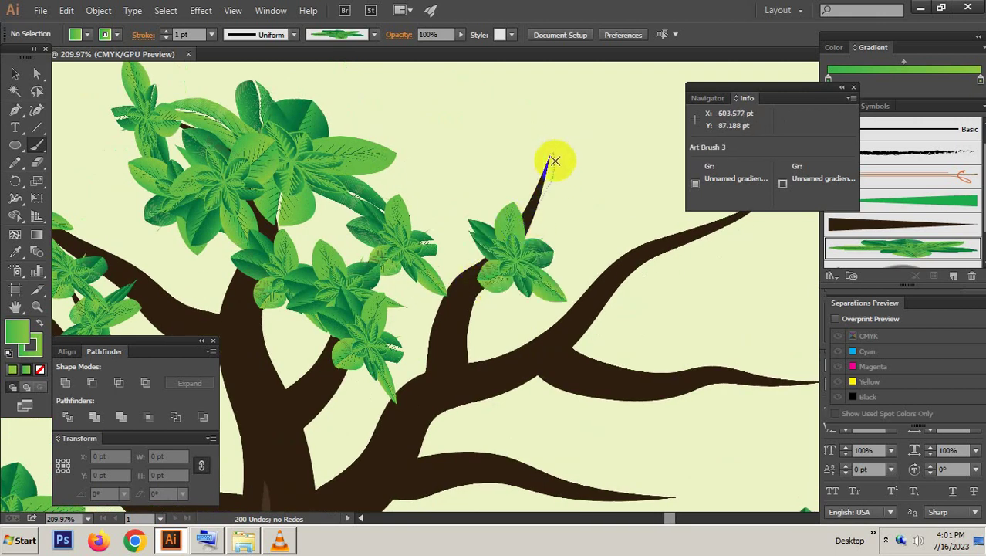
pyautogui.moveTo(554, 160); pyautogui.dragTo(551, 165)
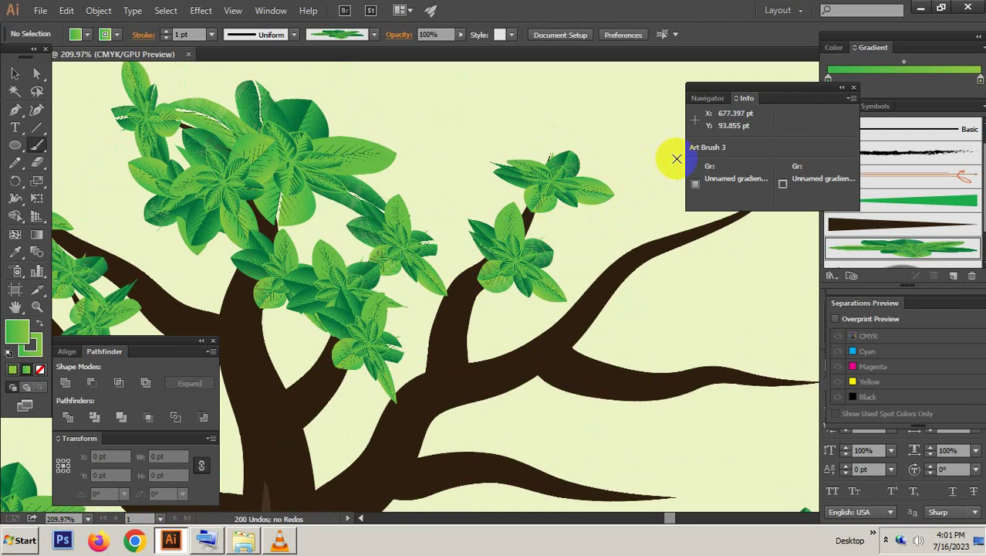
pyautogui.moveTo(665, 204)
pyautogui.mouseDown()
pyautogui.moveTo(549, 245)
pyautogui.moveTo(527, 226)
pyautogui.mouseUp()
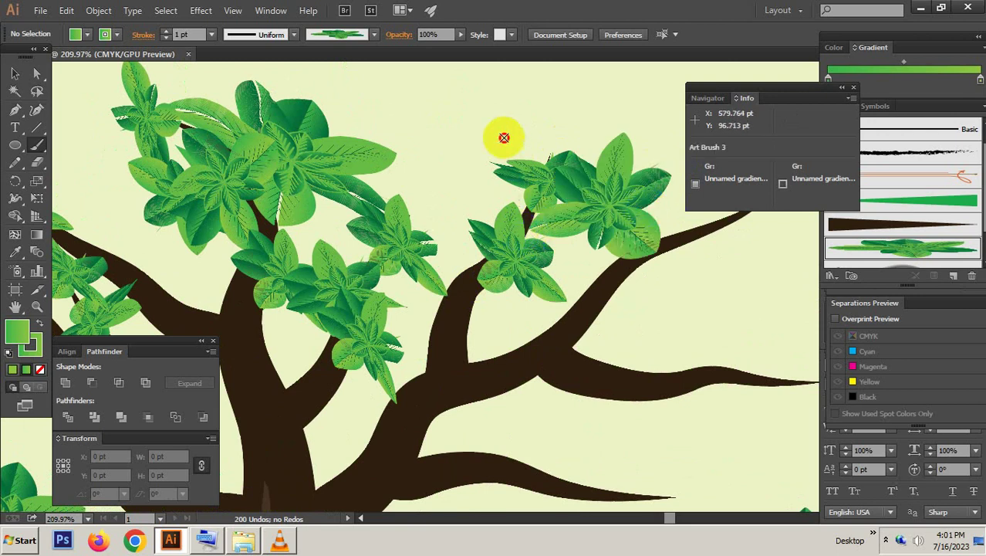
pyautogui.moveTo(495, 132)
pyautogui.mouseDown()
pyautogui.moveTo(566, 216)
pyautogui.moveTo(414, 332)
pyautogui.mouseUp()
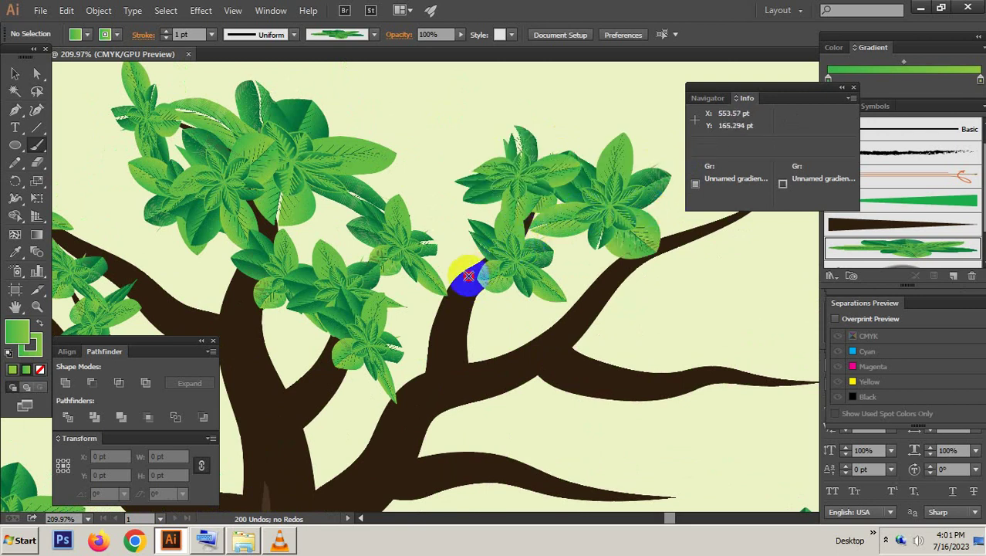
pyautogui.scroll(2, 409, 332)
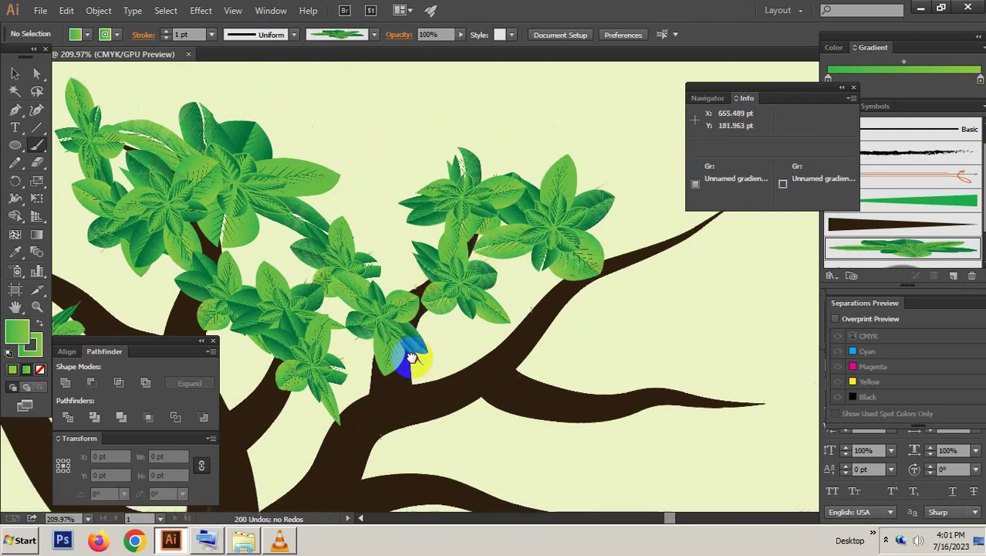
pyautogui.hscroll(5, 407, 343)
pyautogui.moveTo(638, 242)
pyautogui.mouseDown()
pyautogui.moveTo(540, 267)
pyautogui.moveTo(539, 230)
pyautogui.moveTo(463, 309)
pyautogui.moveTo(700, 298)
pyautogui.moveTo(662, 289)
pyautogui.mouseUp()
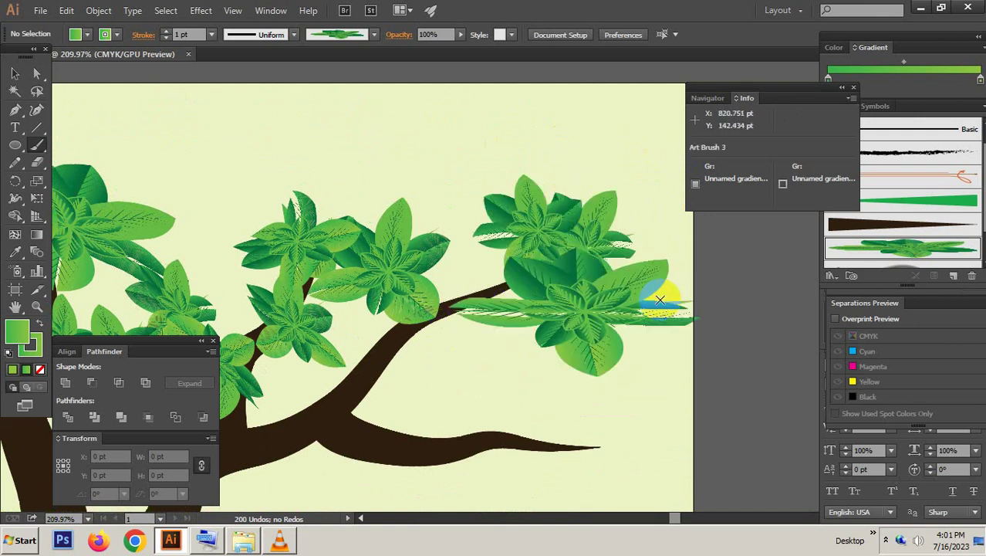
pyautogui.moveTo(388, 350); pyautogui.dragTo(525, 319)
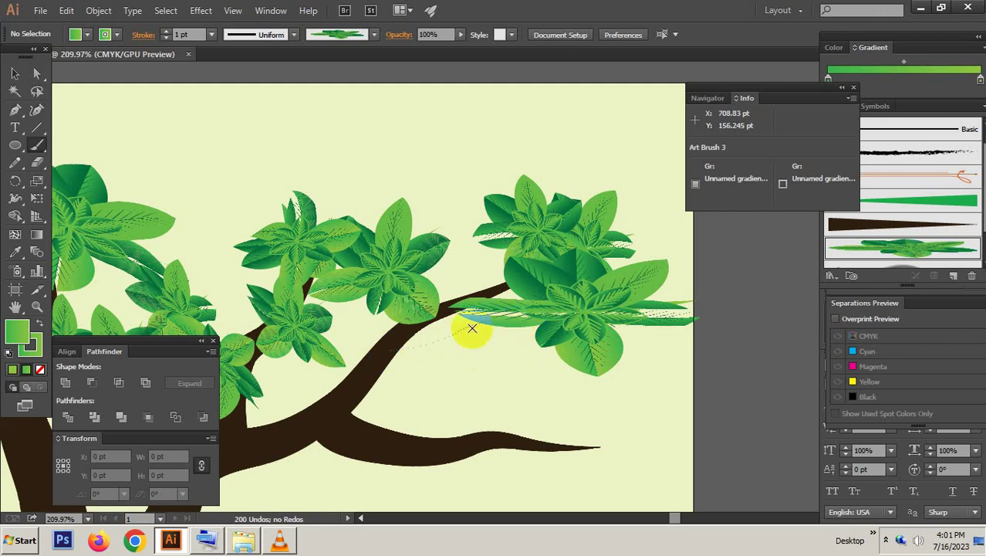
pyautogui.moveTo(455, 308); pyautogui.dragTo(488, 253)
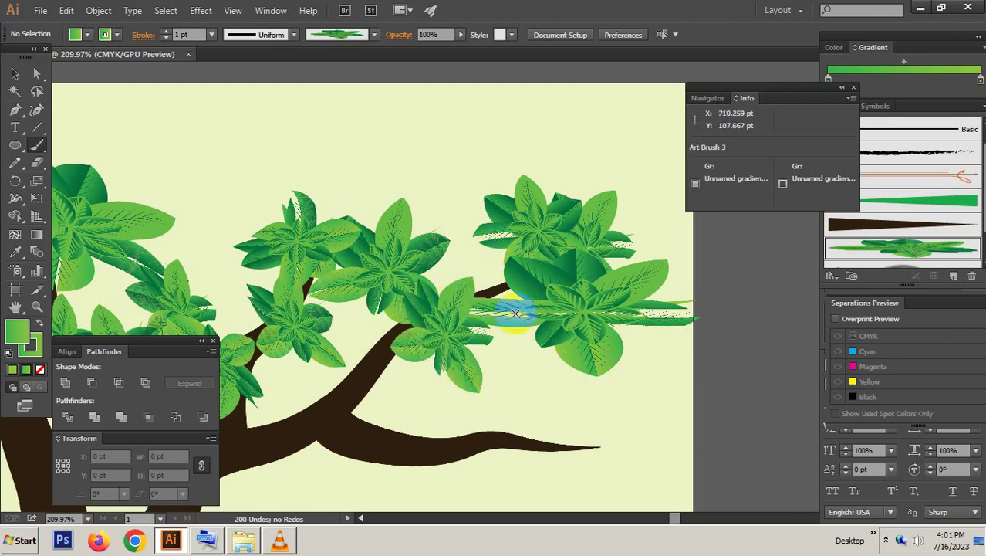
# Step: Paint leaf clusters along the lower branch and just past its tip
pyautogui.scroll(-3, 447, 348)
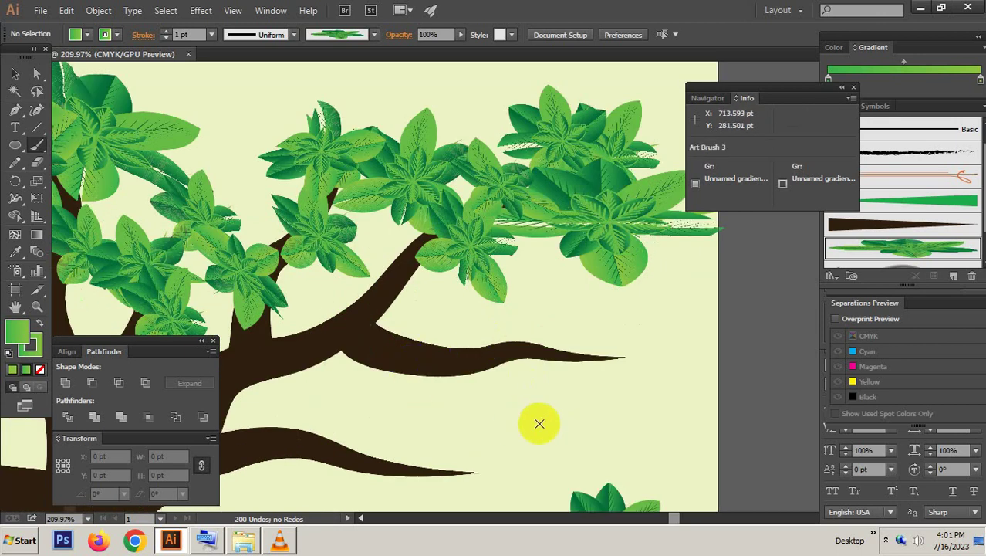
pyautogui.moveTo(554, 421); pyautogui.dragTo(497, 369)
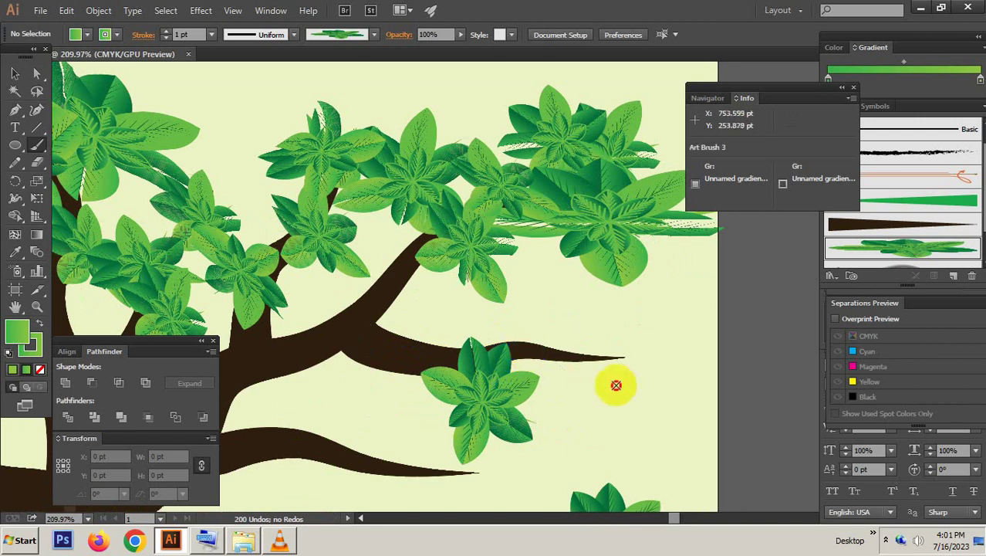
pyautogui.moveTo(596, 357); pyautogui.dragTo(598, 358)
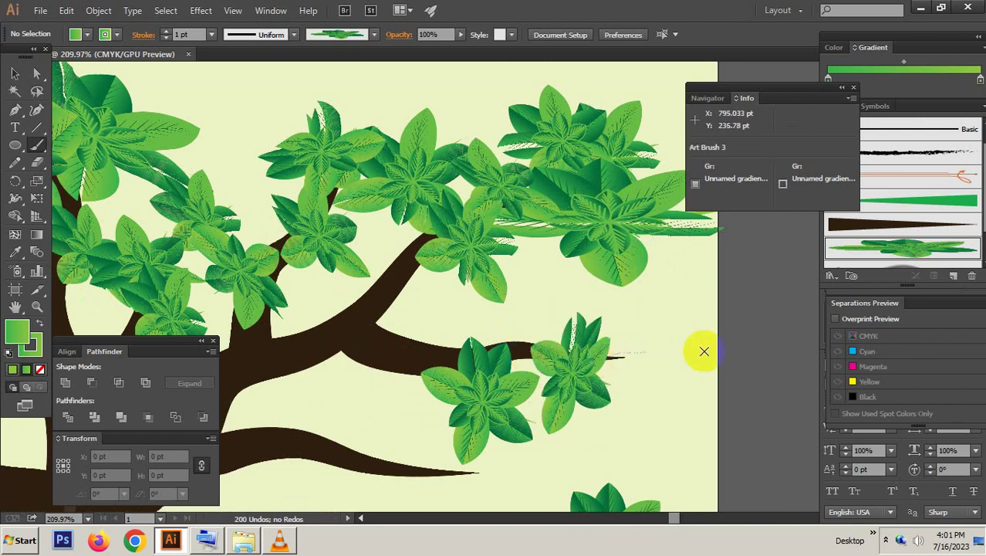
pyautogui.moveTo(734, 346); pyautogui.dragTo(729, 347)
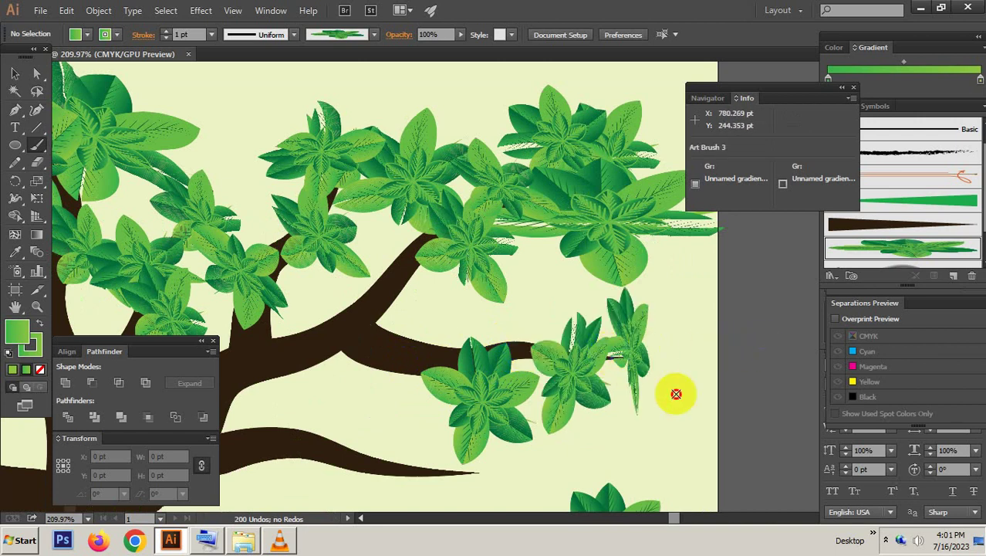
pyautogui.moveTo(617, 421); pyautogui.dragTo(547, 302)
pyautogui.keyDown('alt'); pyautogui.click(445, 318); pyautogui.keyUp('alt')
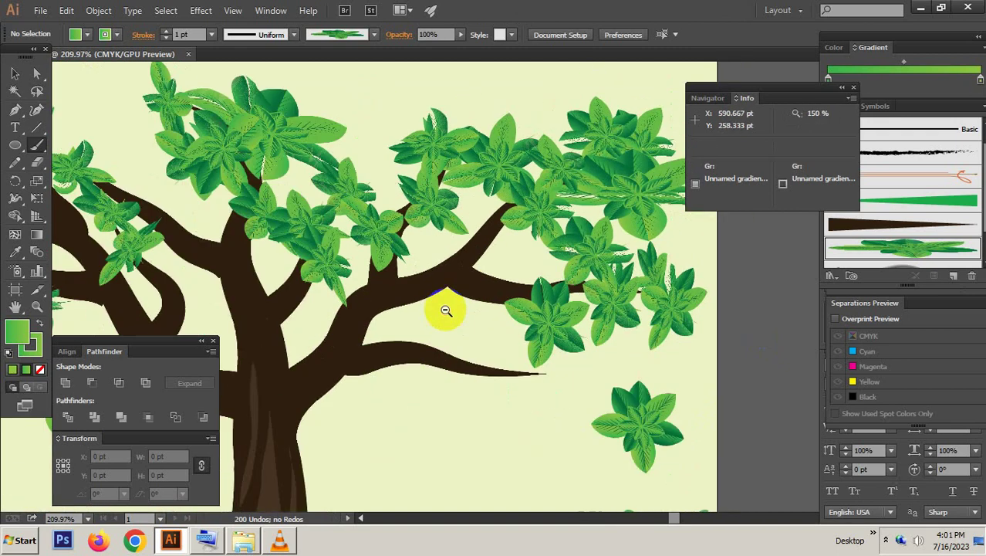
pyautogui.scroll(-2, 573, 325)
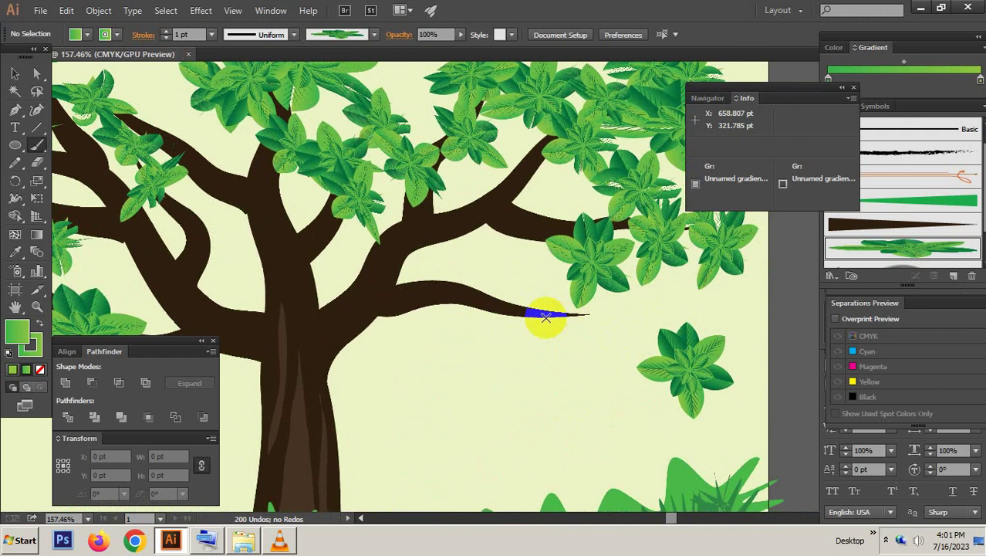
pyautogui.moveTo(532, 320)
pyautogui.mouseDown()
pyautogui.moveTo(674, 370)
pyautogui.moveTo(596, 344)
pyautogui.mouseUp()
pyautogui.moveTo(494, 318)
pyautogui.mouseDown()
pyautogui.moveTo(468, 365)
pyautogui.moveTo(451, 308)
pyautogui.mouseUp()
pyautogui.moveTo(522, 302)
pyautogui.mouseDown()
pyautogui.moveTo(593, 279)
pyautogui.moveTo(441, 292)
pyautogui.moveTo(504, 253)
pyautogui.moveTo(427, 295)
pyautogui.moveTo(445, 299)
pyautogui.mouseUp()
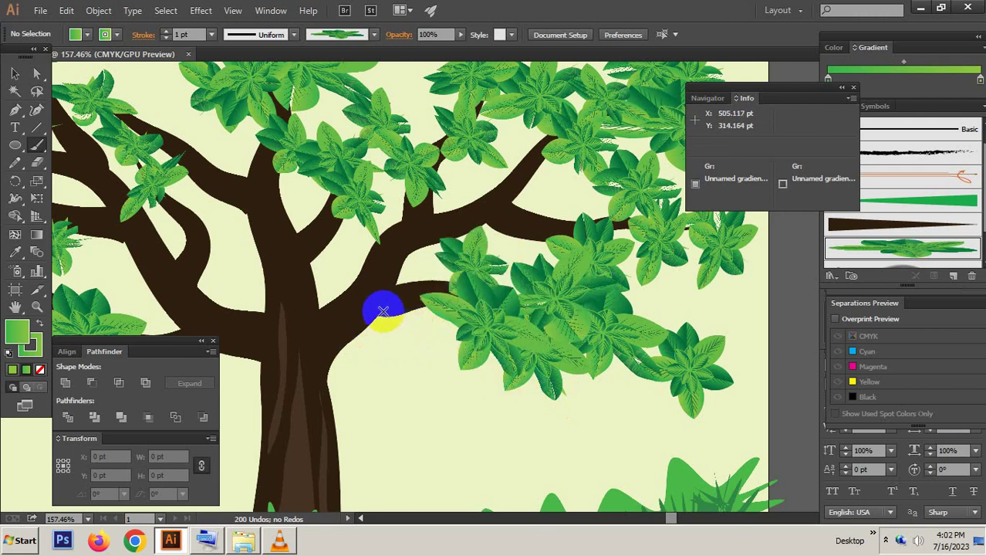
# Step: Add a sprig on the lower right branch, delete the stray cluster at right, and zoom out
pyautogui.moveTo(389, 310); pyautogui.dragTo(486, 411)
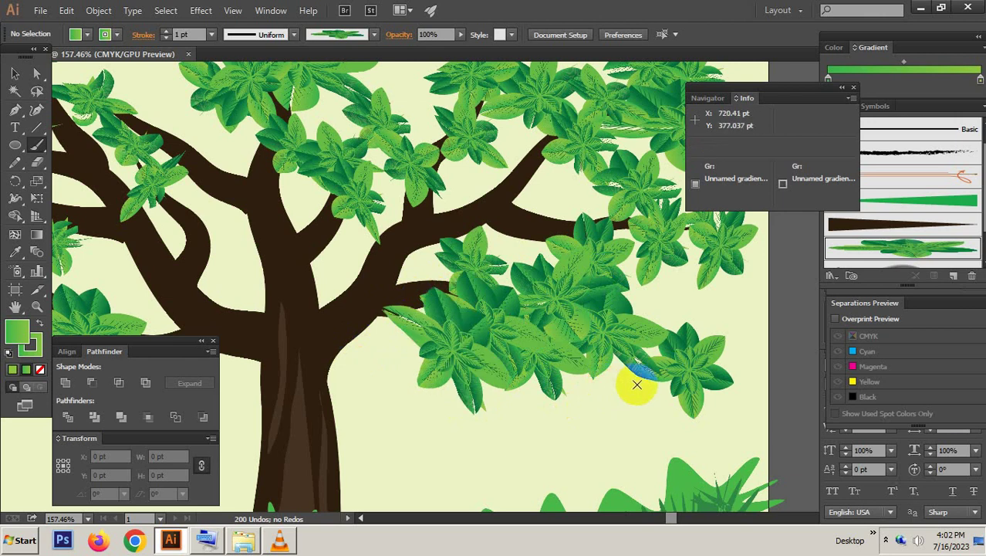
pyautogui.press('v')
pyautogui.click(672, 352)
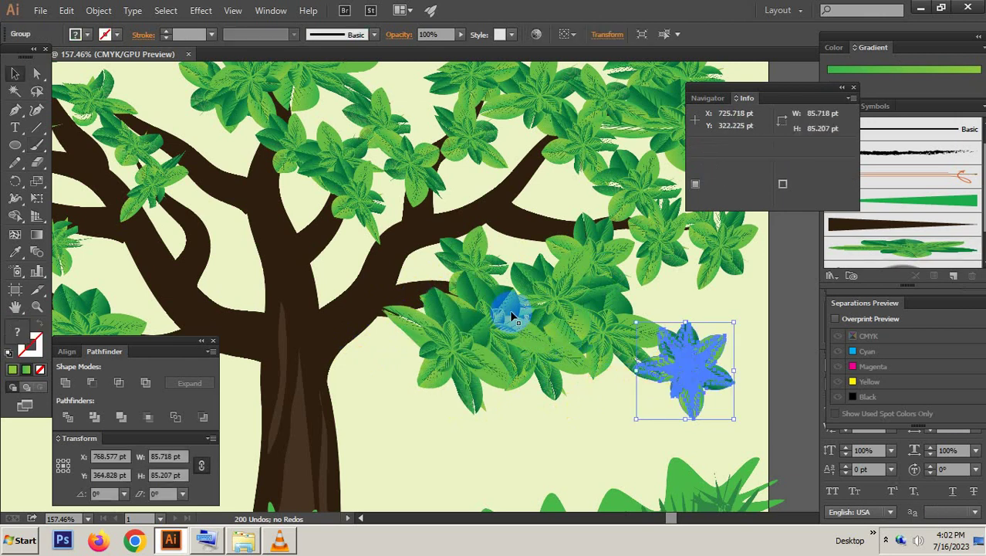
pyautogui.press('Delete')
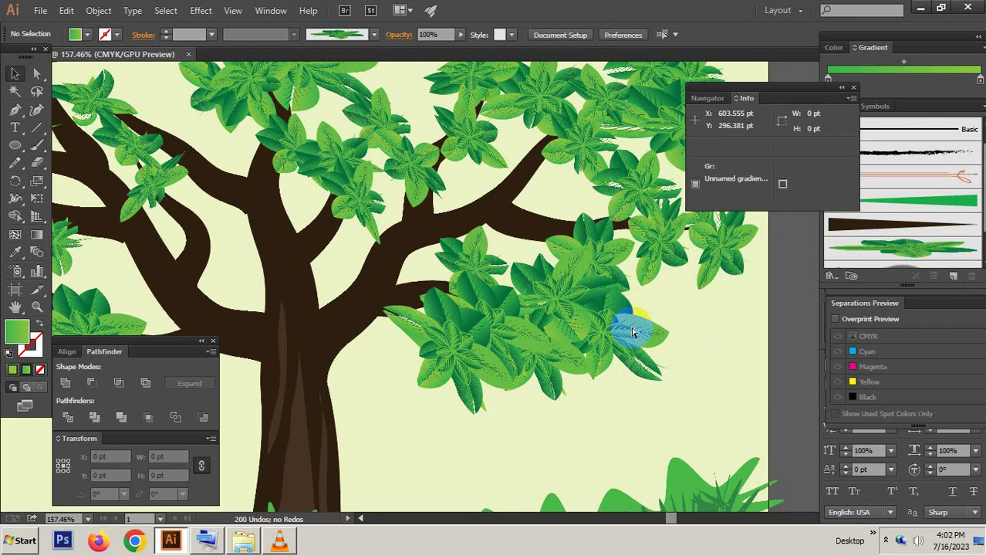
pyautogui.hotkey('ctrl', '-')
pyautogui.hotkey('ctrl', '-')
pyautogui.hotkey('ctrl', '-')
pyautogui.hotkey('ctrl', '-')
pyautogui.hotkey('ctrl', '-')
pyautogui.hotkey('ctrl', '-')
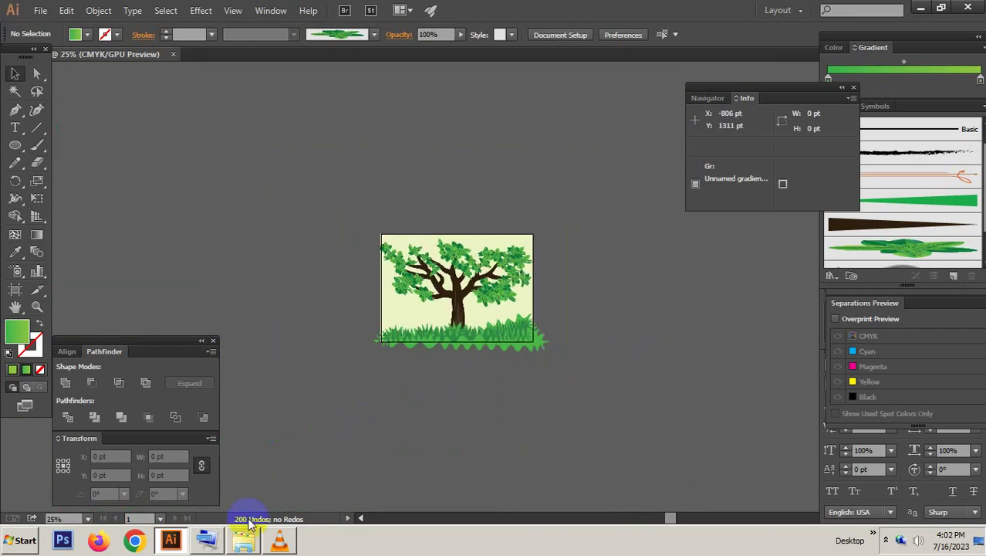
# Step: Zoom in and paint a small Art Brush 3 sprig on the inner branch near the fork
pyautogui.click(280, 541)
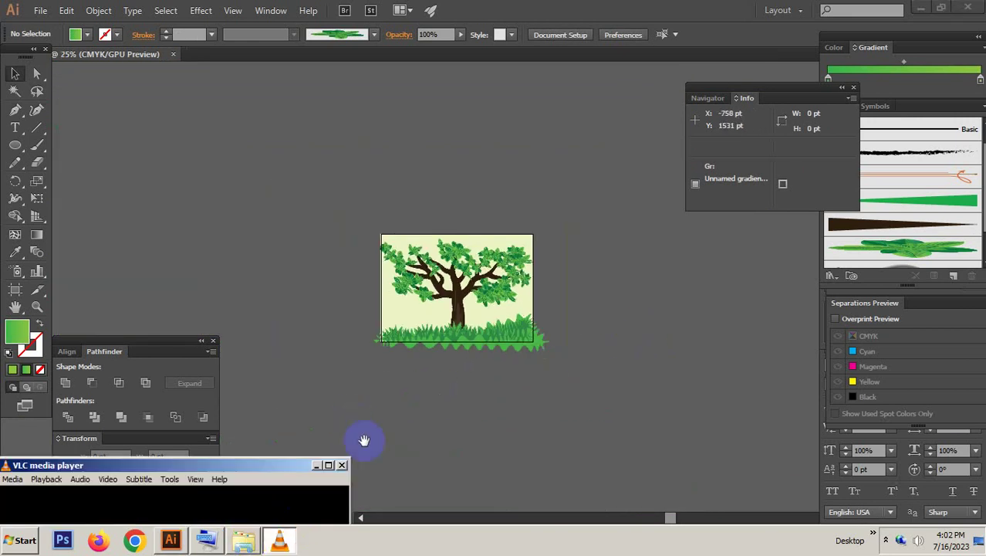
pyautogui.click(318, 465)
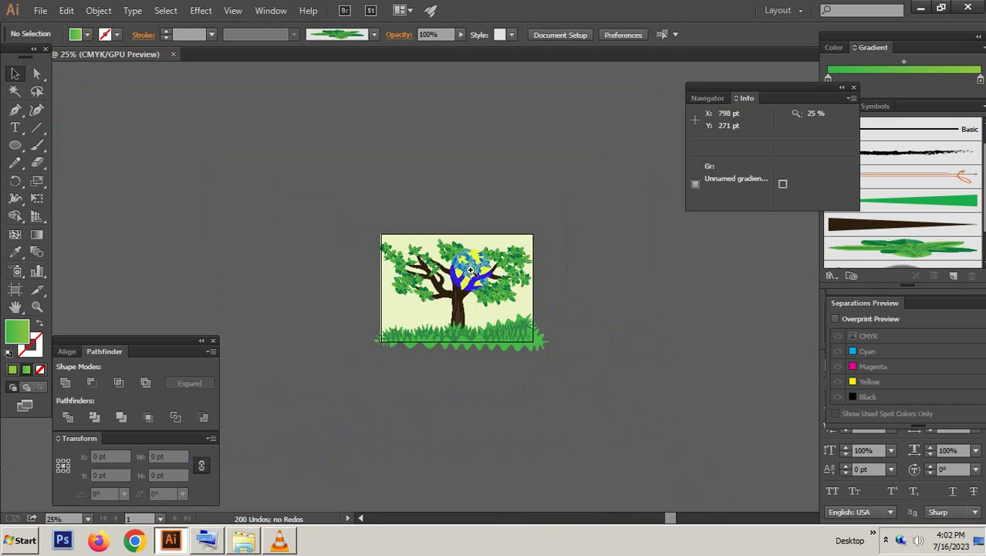
pyautogui.moveTo(470, 269); pyautogui.dragTo(678, 315)
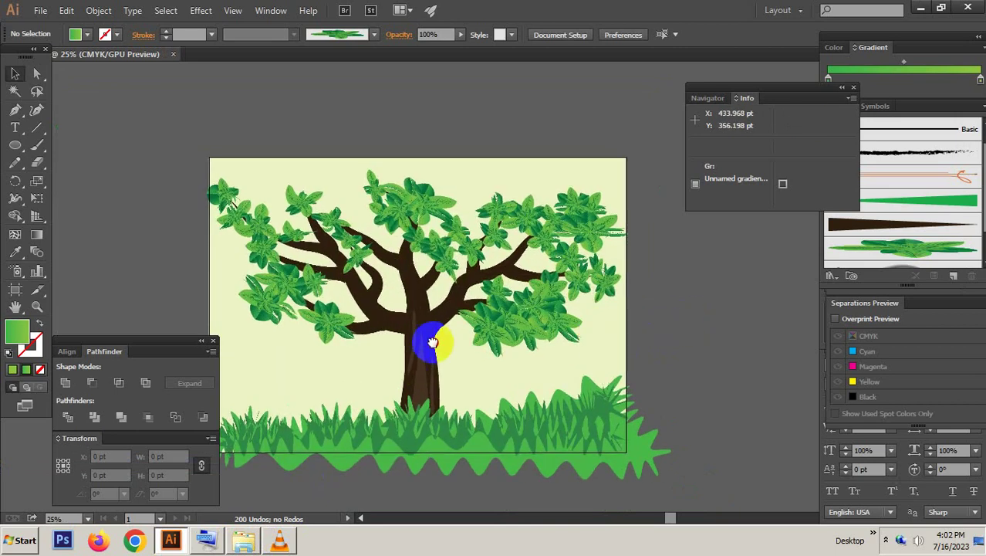
pyautogui.moveTo(433, 342)
pyautogui.mouseDown()
pyautogui.moveTo(445, 367)
pyautogui.moveTo(398, 276)
pyautogui.mouseUp()
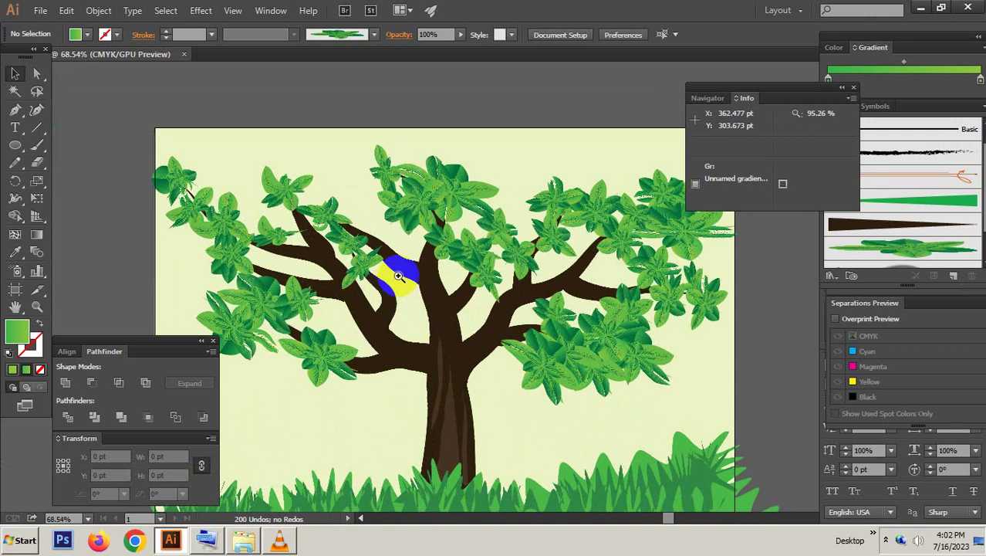
pyautogui.click(44, 143)
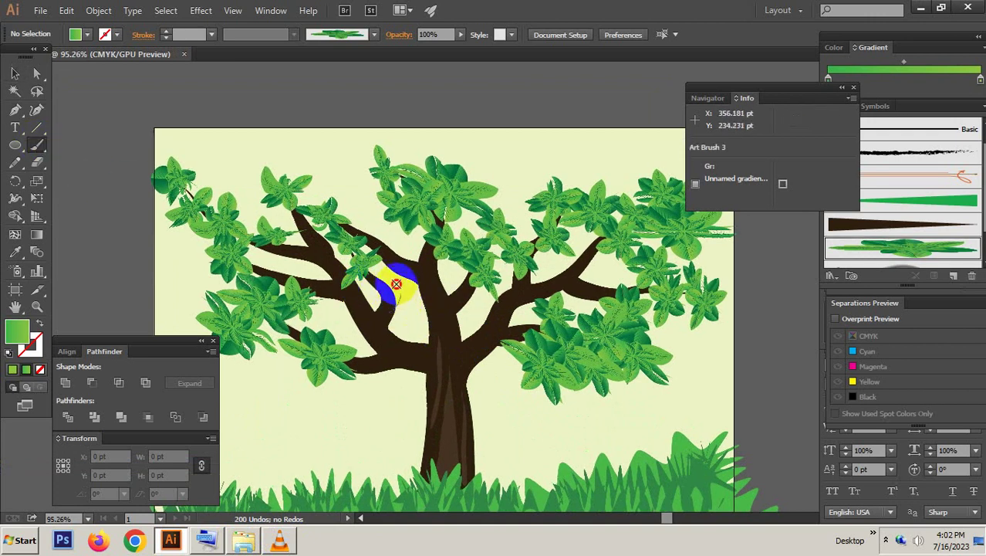
pyautogui.moveTo(405, 274); pyautogui.dragTo(404, 275)
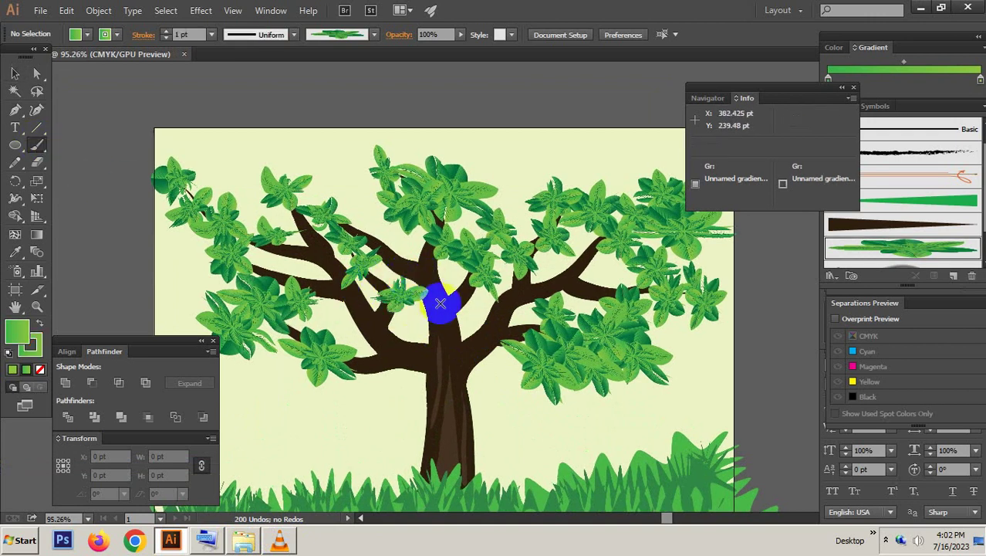
# Step: Paint leaf clusters on the upper branches around the centre of the crown
pyautogui.click(391, 274)
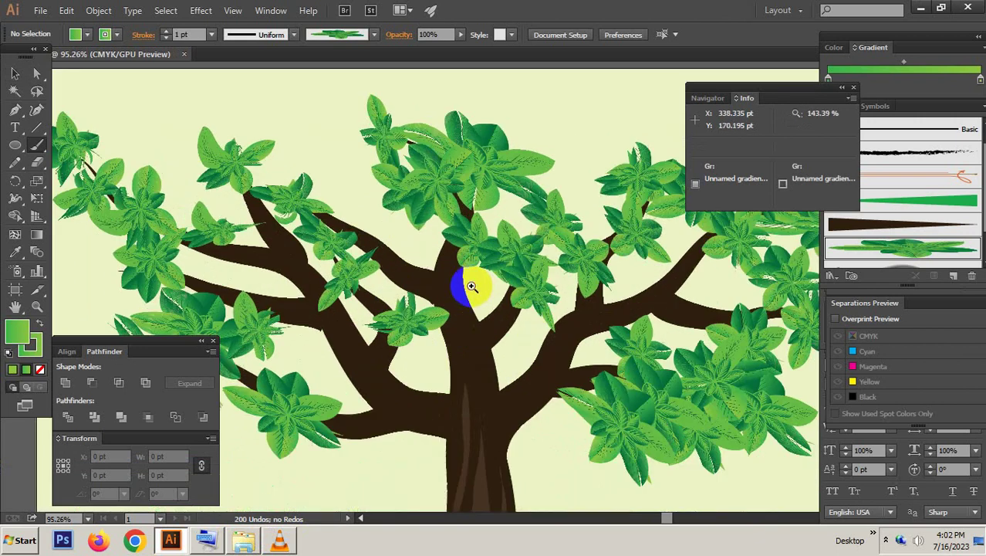
pyautogui.moveTo(405, 269)
pyautogui.mouseDown()
pyautogui.moveTo(371, 201)
pyautogui.moveTo(393, 245)
pyautogui.mouseUp()
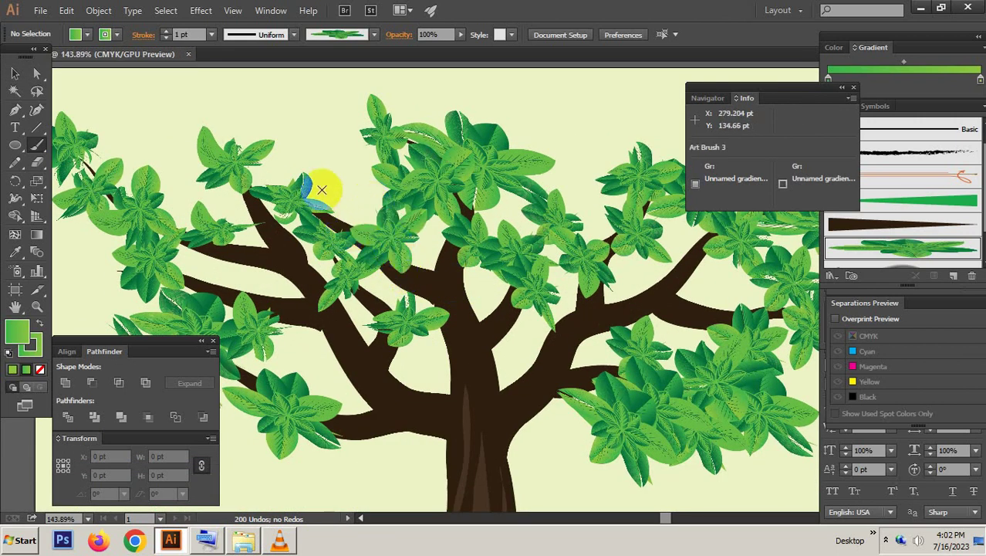
pyautogui.moveTo(615, 357); pyautogui.dragTo(662, 333)
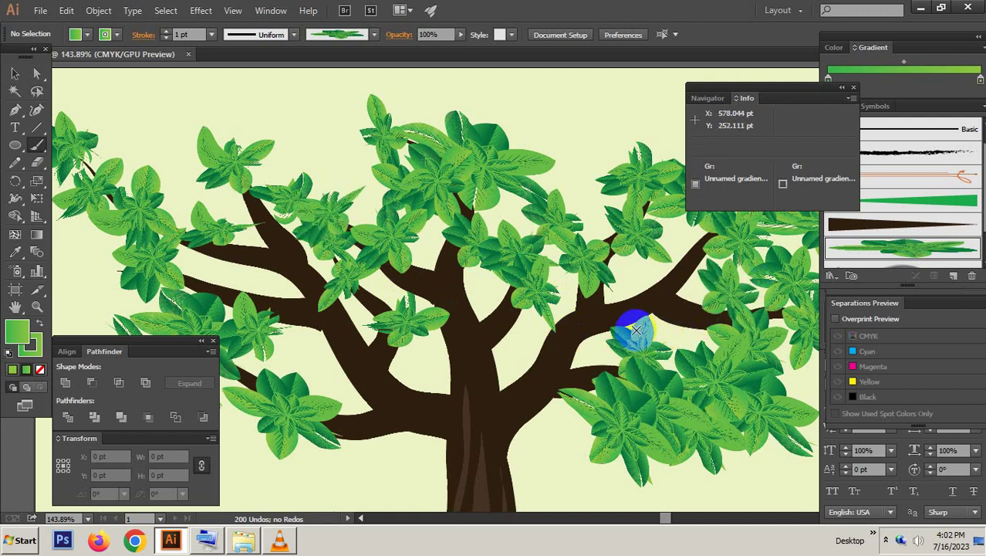
pyautogui.moveTo(634, 328)
pyautogui.mouseDown()
pyautogui.moveTo(524, 419)
pyautogui.moveTo(485, 473)
pyautogui.mouseUp()
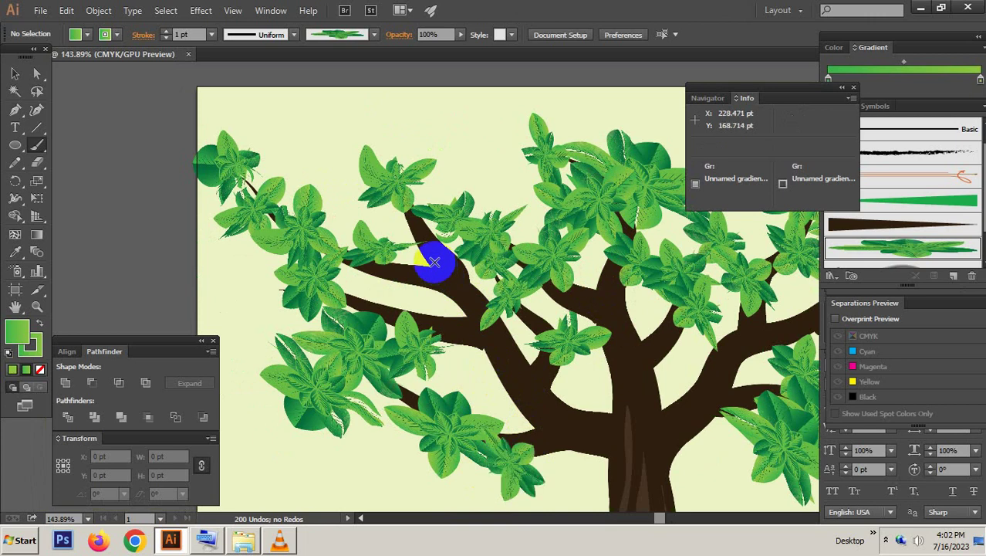
pyautogui.moveTo(434, 262); pyautogui.dragTo(457, 195)
pyautogui.moveTo(428, 246); pyautogui.dragTo(401, 207)
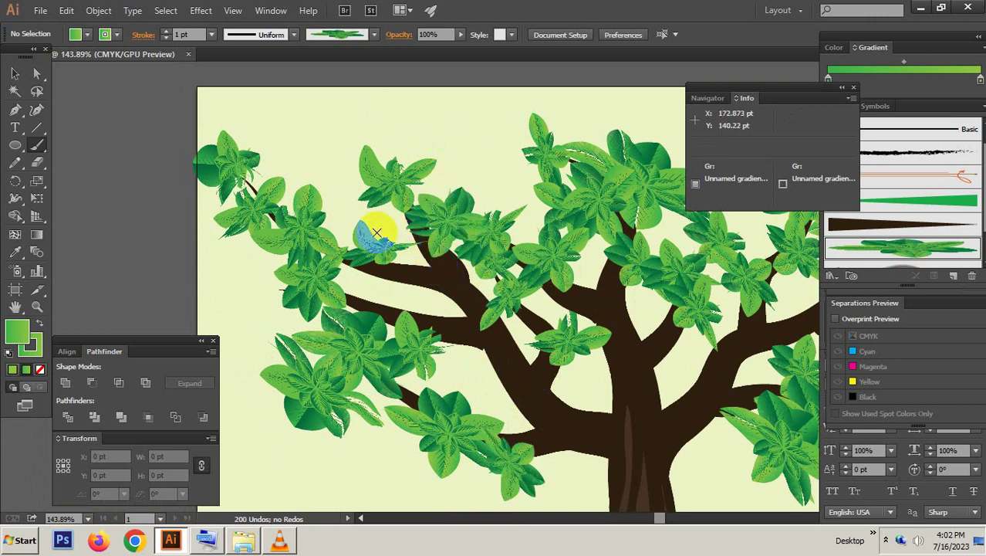
# Step: Paint leaves along the upper-left, far-left and middle branches, then zoom out to the artboard
pyautogui.moveTo(255, 222); pyautogui.dragTo(272, 146)
pyautogui.moveTo(467, 260)
pyautogui.mouseDown()
pyautogui.moveTo(344, 303)
pyautogui.moveTo(260, 297)
pyautogui.mouseUp()
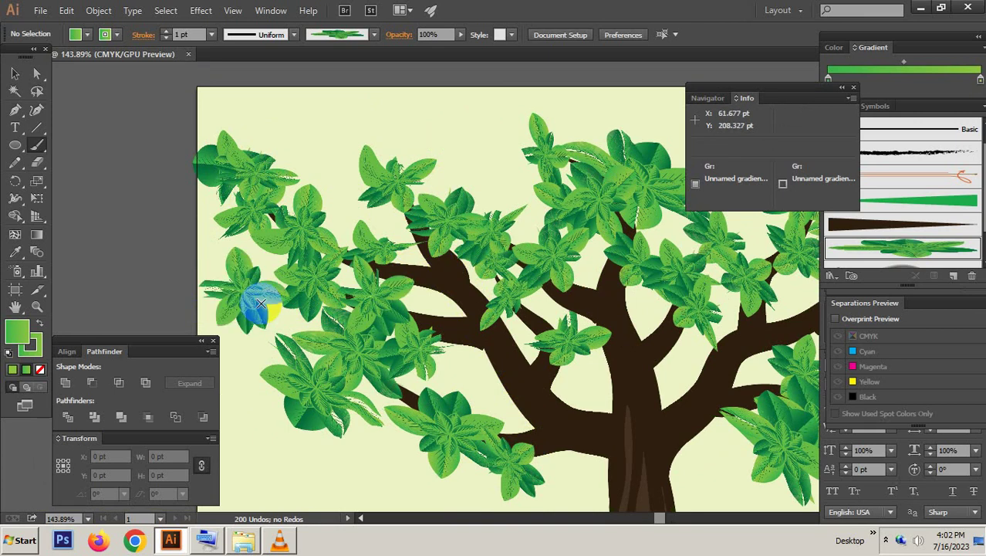
pyautogui.moveTo(412, 309)
pyautogui.mouseDown()
pyautogui.moveTo(286, 311)
pyautogui.moveTo(249, 341)
pyautogui.moveTo(287, 337)
pyautogui.moveTo(379, 414)
pyautogui.moveTo(392, 441)
pyautogui.mouseUp()
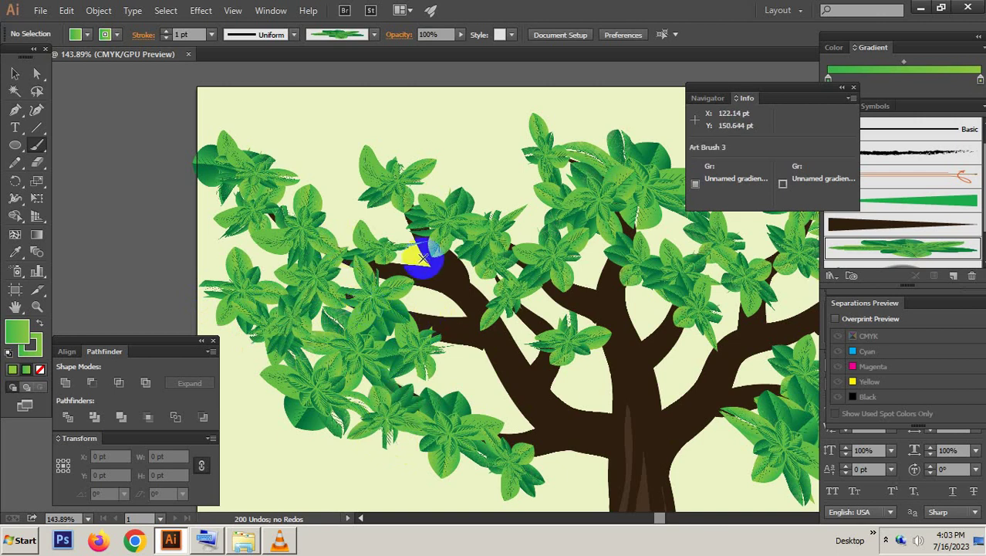
pyautogui.moveTo(418, 256)
pyautogui.mouseDown()
pyautogui.moveTo(379, 227)
pyautogui.moveTo(431, 269)
pyautogui.moveTo(386, 216)
pyautogui.mouseUp()
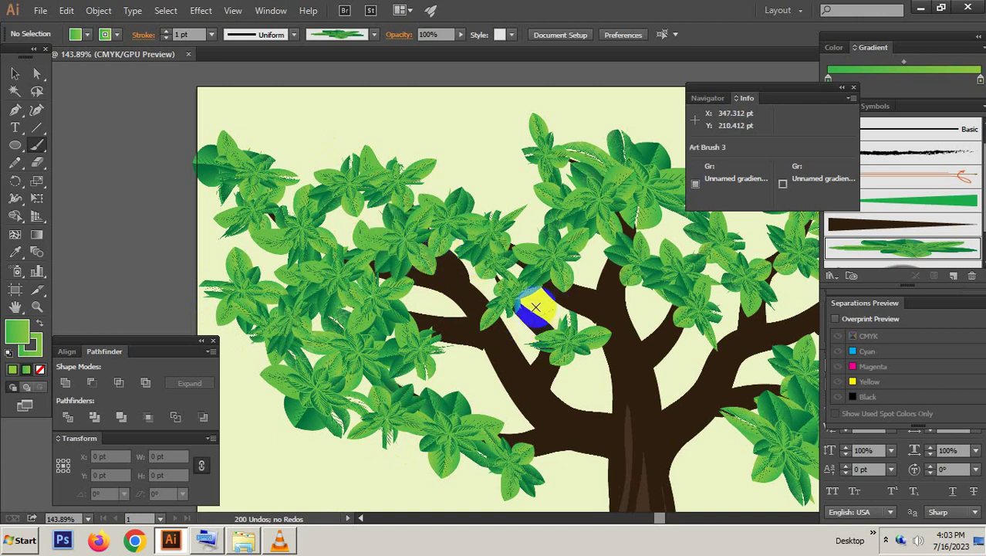
pyautogui.moveTo(503, 287); pyautogui.dragTo(498, 284)
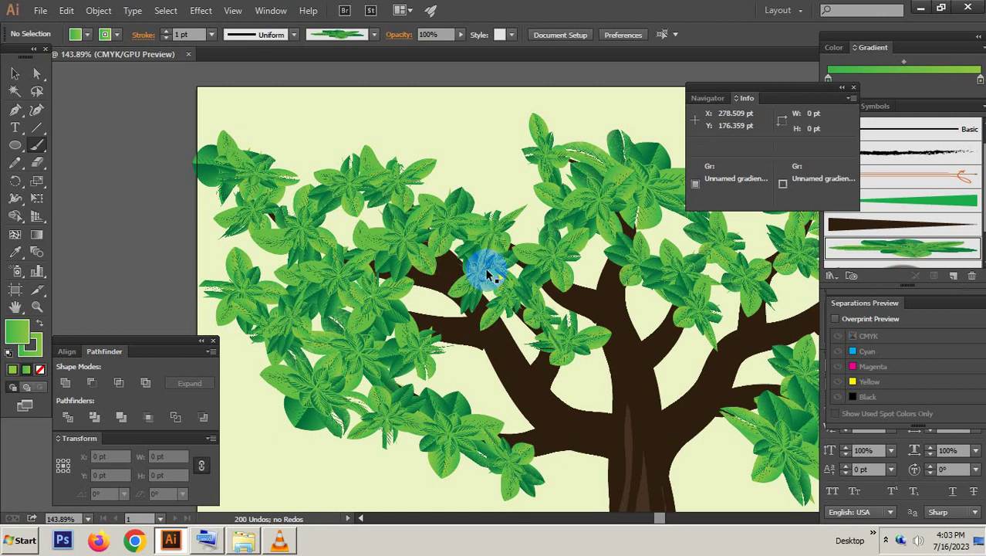
pyautogui.scroll(-1, 488, 274)
pyautogui.scroll(-1, 480, 269)
pyautogui.scroll(-1, 537, 291)
# Step: Zoom in on the canopy, undo the last stroke, and repaint a leaf cluster at the top
pyautogui.scroll(-1, 529, 297)
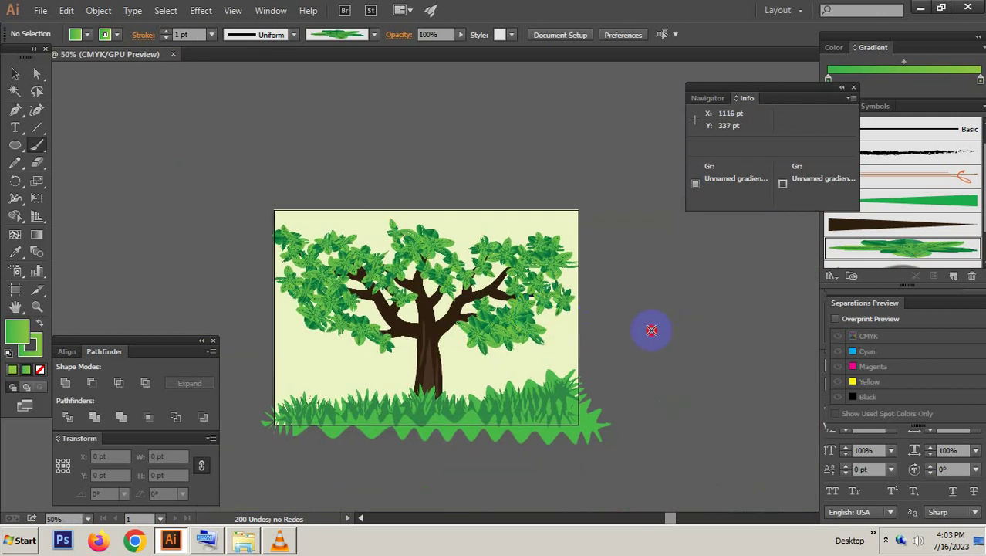
pyautogui.moveTo(511, 276); pyautogui.dragTo(606, 299)
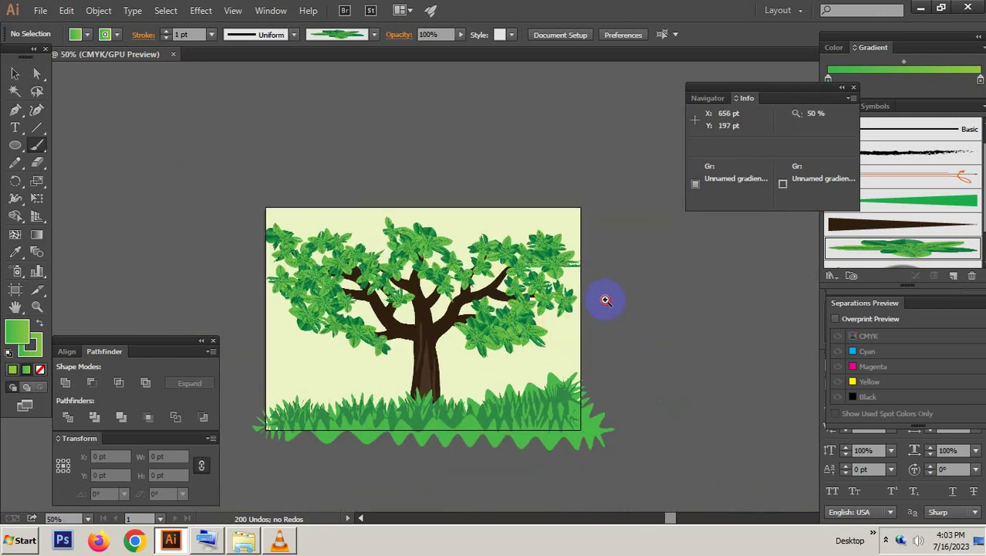
pyautogui.moveTo(434, 326)
pyautogui.mouseDown()
pyautogui.moveTo(506, 331)
pyautogui.moveTo(506, 256)
pyautogui.moveTo(562, 166)
pyautogui.mouseUp()
pyautogui.hotkey('ctrl', 'z')
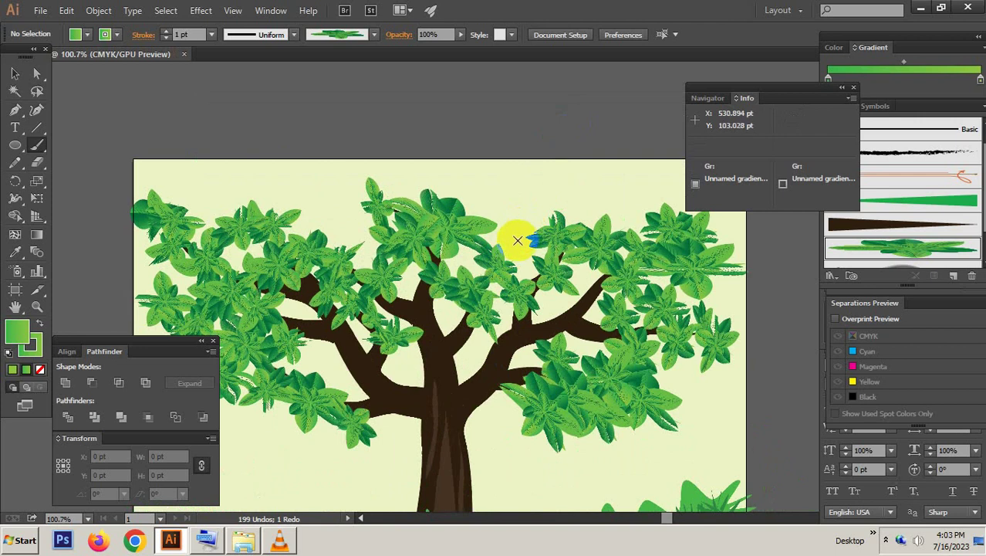
pyautogui.moveTo(510, 249)
pyautogui.mouseDown()
pyautogui.moveTo(528, 145)
pyautogui.moveTo(541, 185)
pyautogui.mouseUp()
# Step: Delete the leaf cluster sticking up above the canopy, after undoing a trial enlargement
pyautogui.press('v')
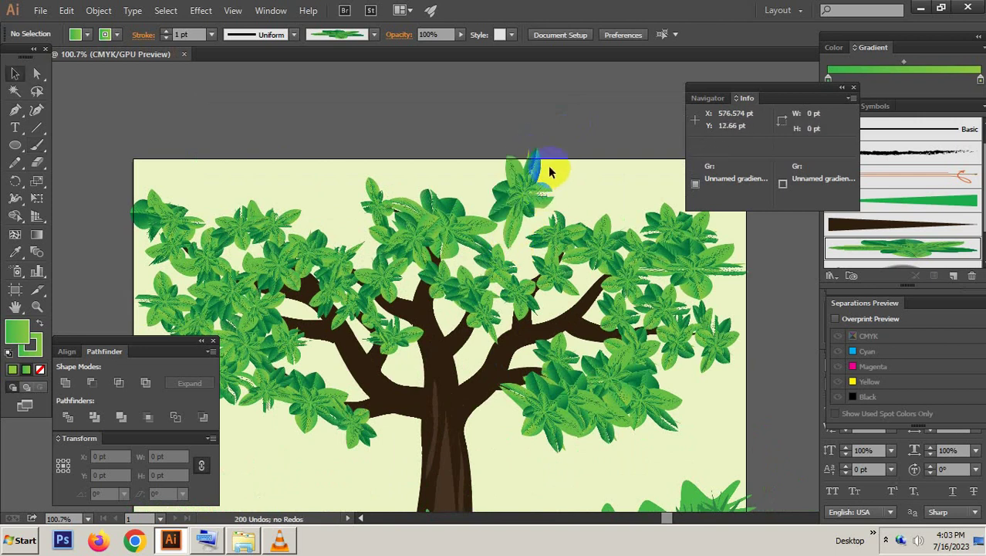
pyautogui.click(553, 163)
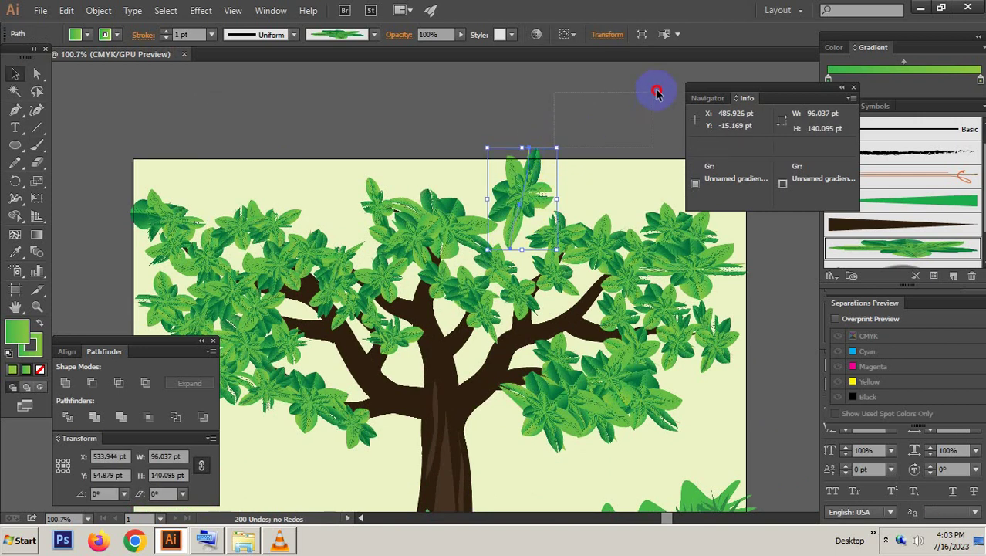
pyautogui.moveTo(555, 148)
pyautogui.mouseDown()
pyautogui.moveTo(540, 199)
pyautogui.moveTo(528, 194)
pyautogui.mouseUp()
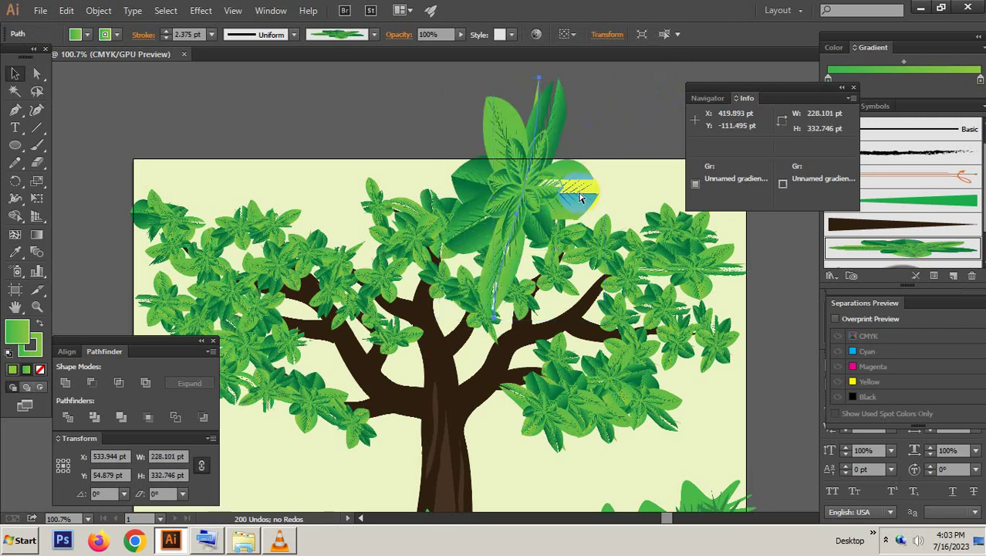
pyautogui.hotkey('ctrl', 'z')
pyautogui.click(572, 136)
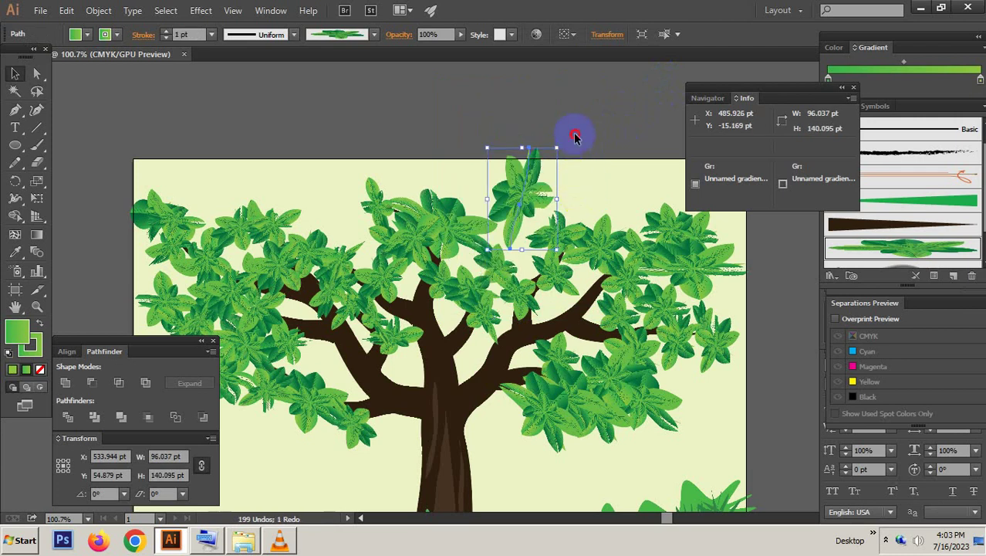
pyautogui.scroll(1, 621, 226)
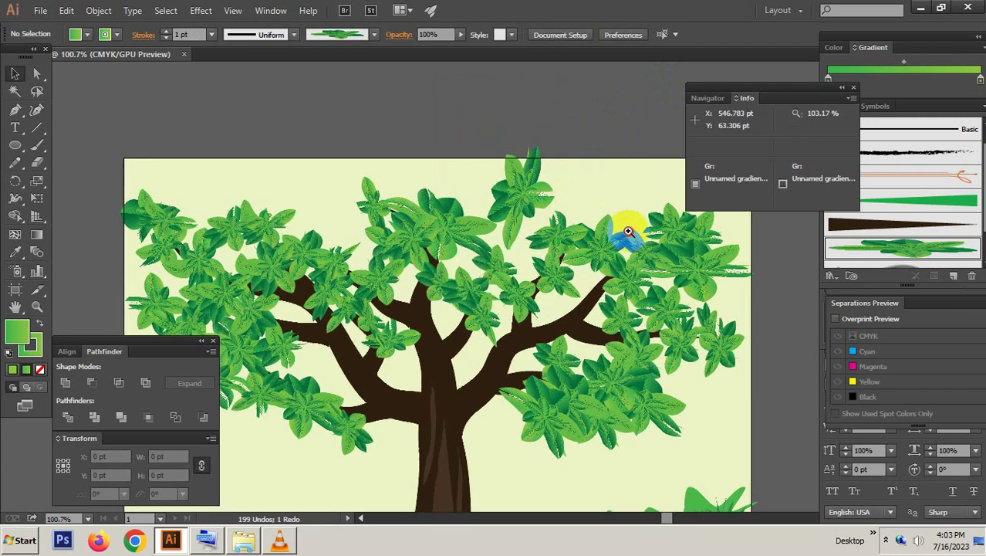
pyautogui.scroll(1, 611, 224)
pyautogui.click(504, 201)
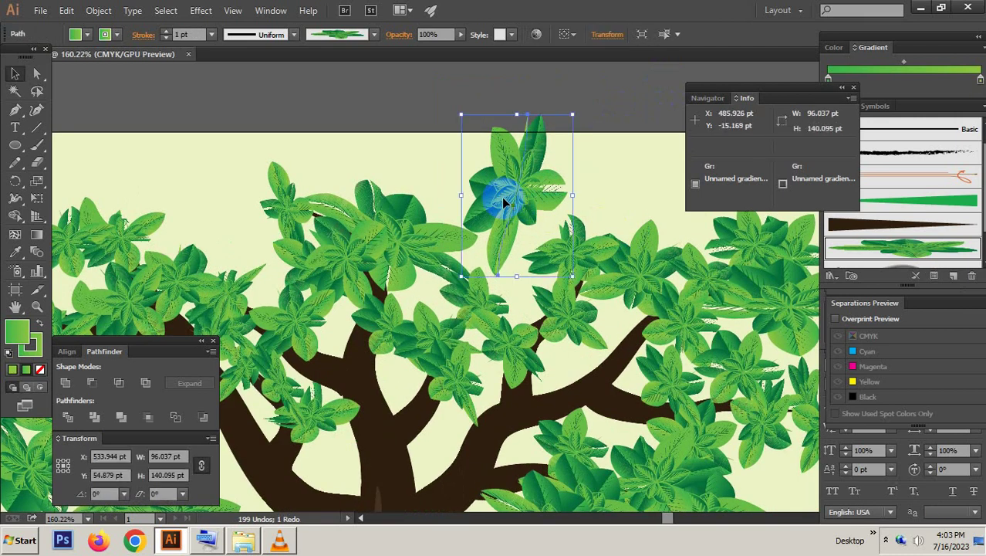
pyautogui.press('Delete')
# Step: Paint leaf clusters over the upper-right, right and bare middle branches
pyautogui.click(36, 144)
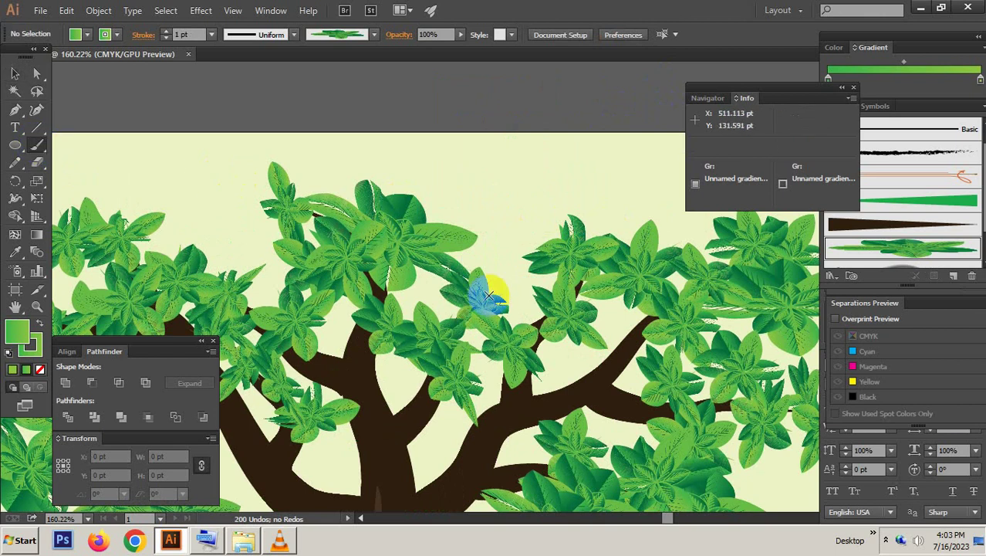
pyautogui.moveTo(488, 296)
pyautogui.mouseDown()
pyautogui.moveTo(531, 339)
pyautogui.moveTo(538, 293)
pyautogui.mouseUp()
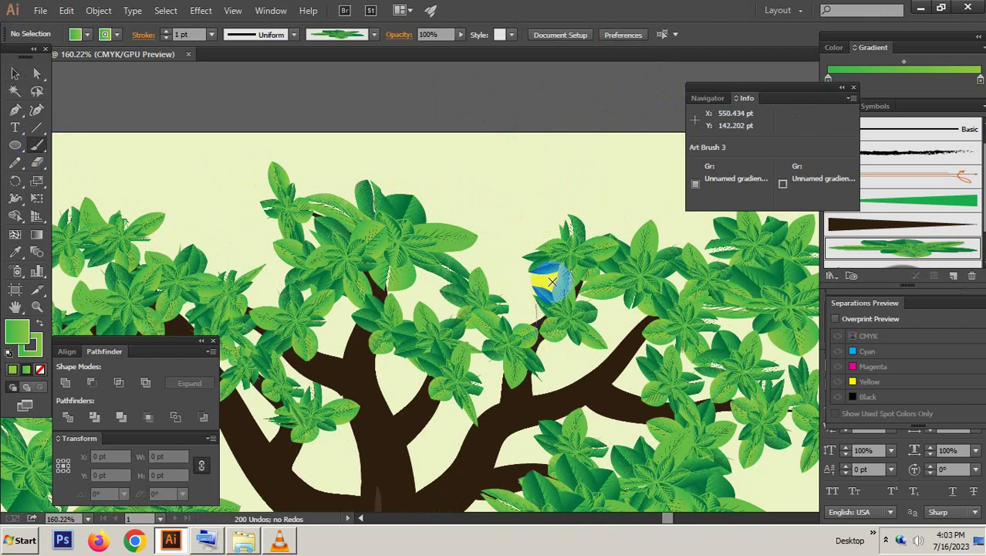
pyautogui.moveTo(609, 328); pyautogui.dragTo(595, 395)
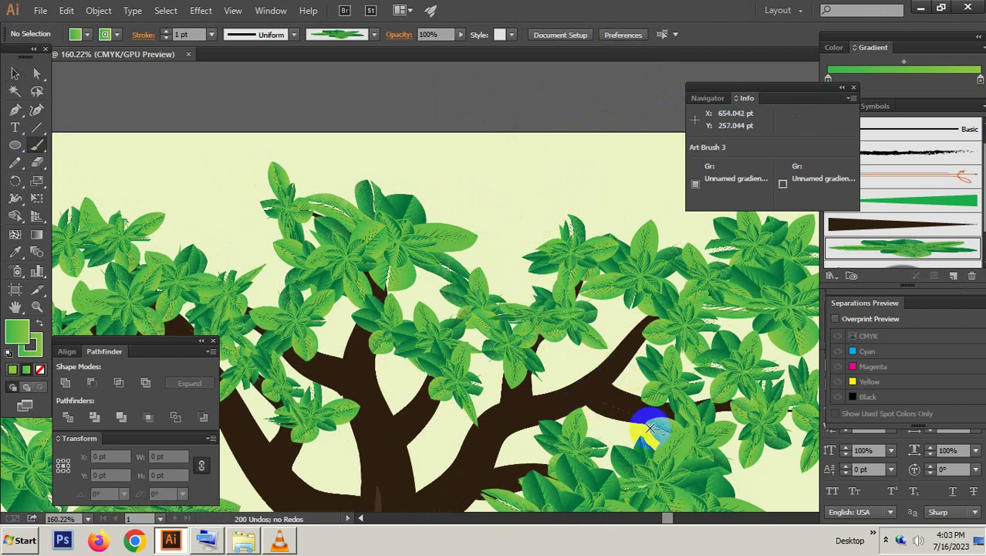
pyautogui.moveTo(651, 427)
pyautogui.mouseDown()
pyautogui.moveTo(631, 418)
pyautogui.moveTo(616, 375)
pyautogui.moveTo(585, 382)
pyautogui.moveTo(622, 355)
pyautogui.moveTo(633, 301)
pyautogui.mouseUp()
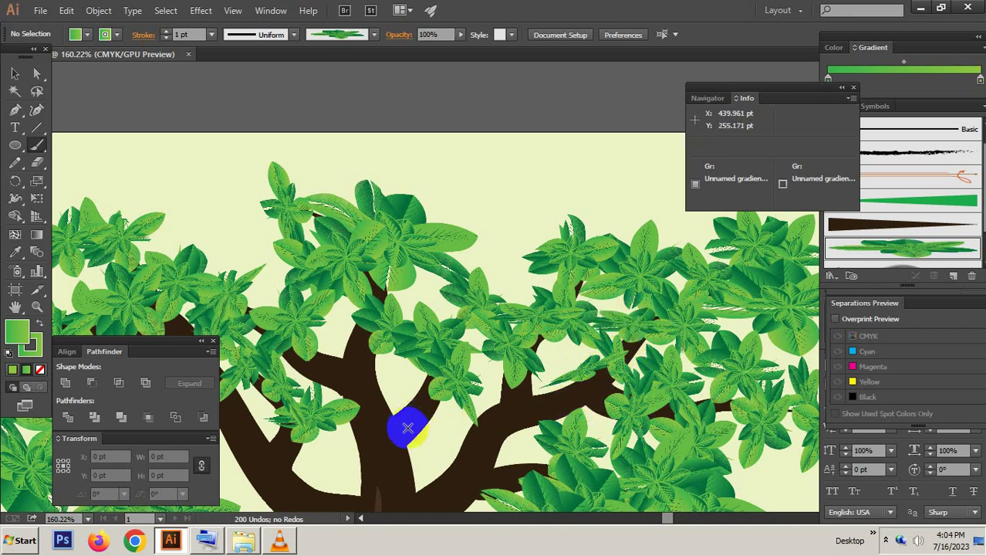
pyautogui.moveTo(447, 425)
pyautogui.mouseDown()
pyautogui.moveTo(389, 416)
pyautogui.moveTo(510, 417)
pyautogui.moveTo(521, 359)
pyautogui.moveTo(391, 416)
pyautogui.moveTo(522, 348)
pyautogui.mouseUp()
# Step: Zoom in and paint leaf clusters on both sides of the trunk and at its fork
pyautogui.hotkey('ctrl', '=')
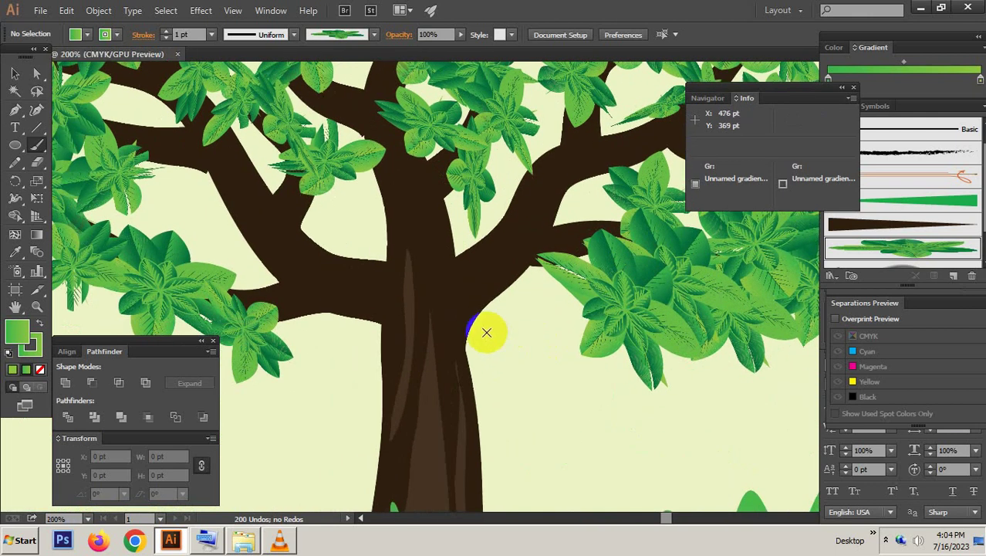
pyautogui.moveTo(470, 305)
pyautogui.mouseDown()
pyautogui.moveTo(570, 306)
pyautogui.moveTo(528, 308)
pyautogui.mouseUp()
pyautogui.moveTo(374, 304)
pyautogui.mouseDown()
pyautogui.moveTo(379, 318)
pyautogui.moveTo(312, 340)
pyautogui.moveTo(324, 328)
pyautogui.mouseUp()
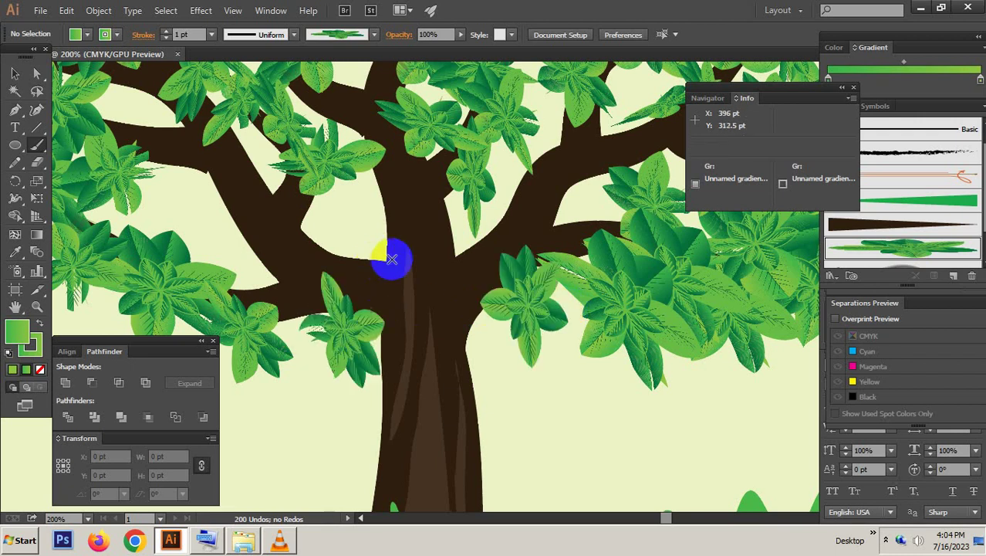
pyautogui.moveTo(399, 257); pyautogui.dragTo(344, 195)
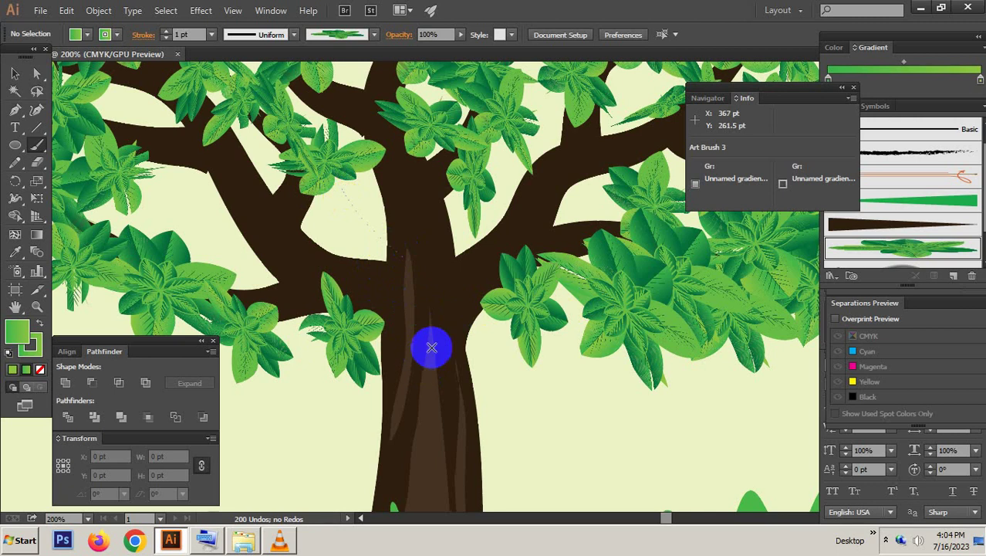
pyautogui.moveTo(500, 248); pyautogui.dragTo(550, 216)
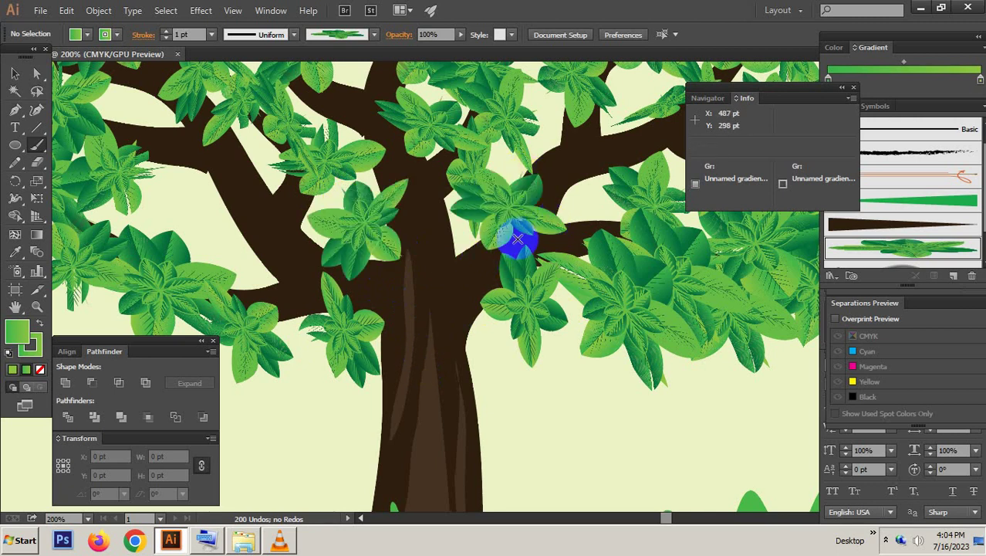
pyautogui.moveTo(182, 208); pyautogui.dragTo(181, 208)
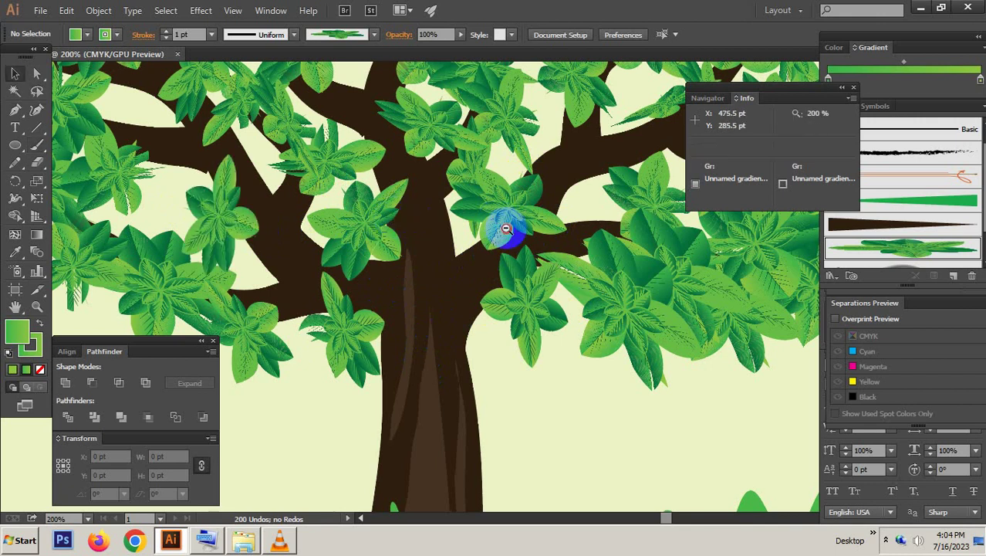
pyautogui.keyDown('ctrl'); pyautogui.keyDown('alt'); pyautogui.click(561, 266); pyautogui.keyUp('alt'); pyautogui.keyUp('ctrl')
pyautogui.keyDown('ctrl'); pyautogui.keyDown('alt'); pyautogui.click(561, 266); pyautogui.keyUp('alt'); pyautogui.keyUp('ctrl')
# Step: Zoom out and centre the whole artboard in the window
pyautogui.keyDown('ctrl'); pyautogui.keyDown('alt'); pyautogui.click(561, 266); pyautogui.keyUp('alt'); pyautogui.keyUp('ctrl')
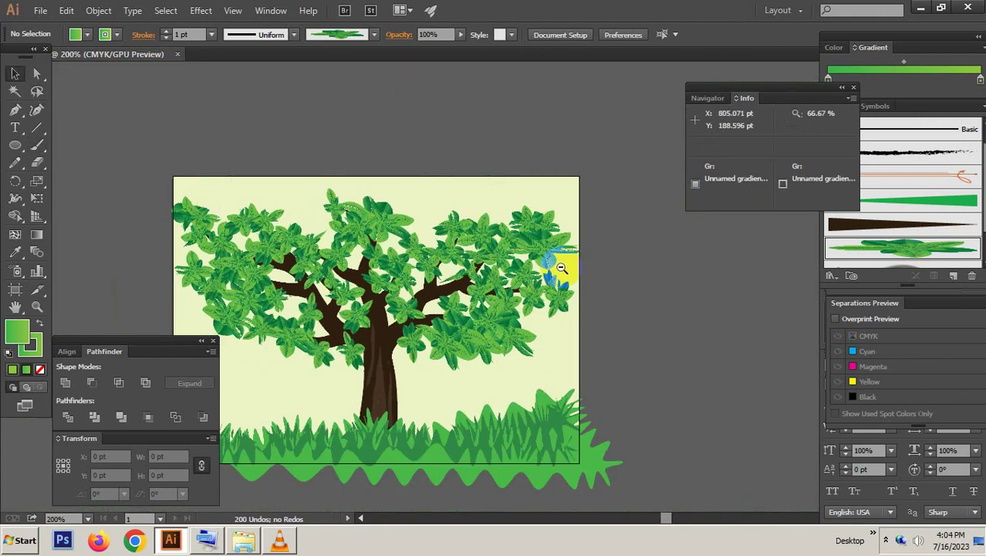
pyautogui.keyDown('ctrl'); pyautogui.keyDown('alt'); pyautogui.click(590, 301); pyautogui.keyUp('alt'); pyautogui.keyUp('ctrl')
pyautogui.moveTo(438, 340); pyautogui.dragTo(652, 335)
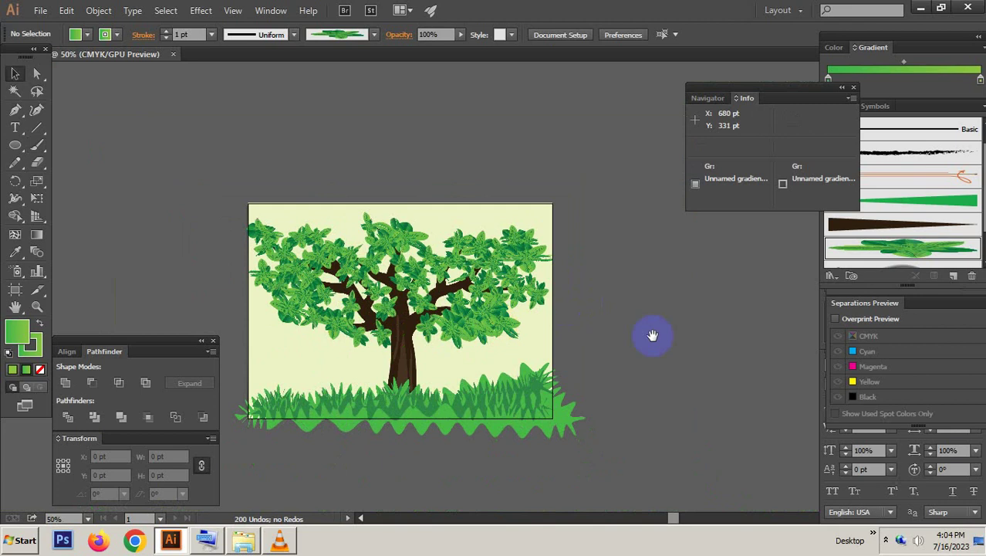
pyautogui.moveTo(576, 354); pyautogui.dragTo(679, 353)
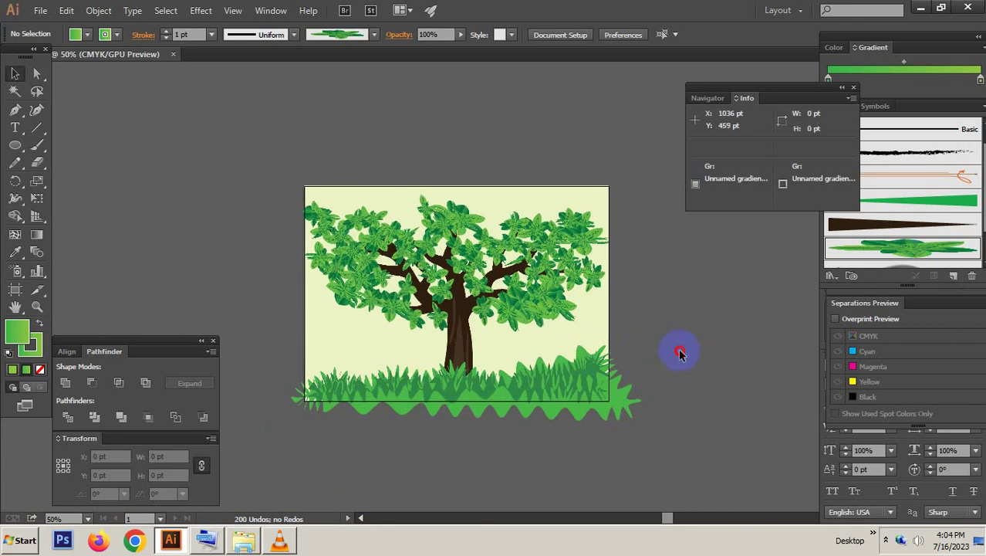
pyautogui.click(617, 312)
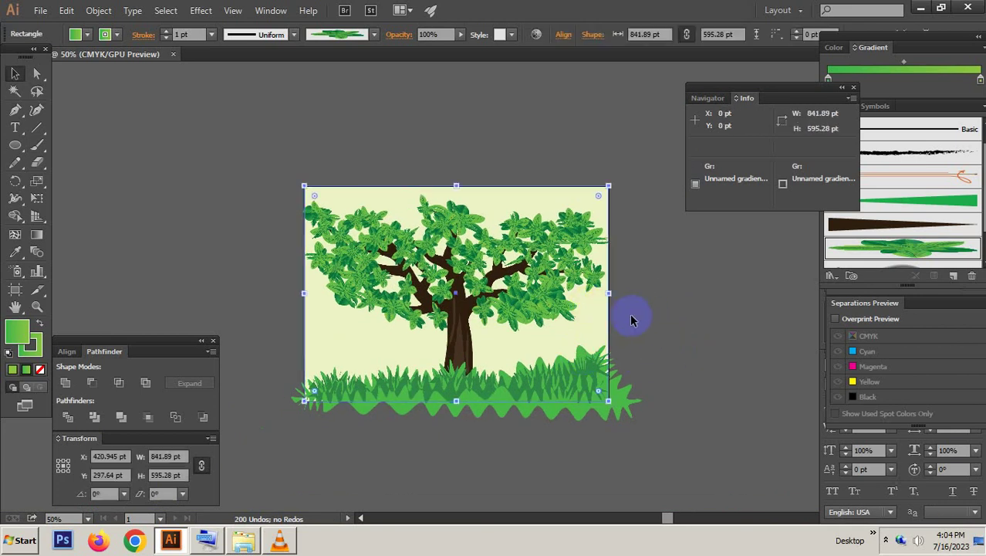
pyautogui.click(594, 304)
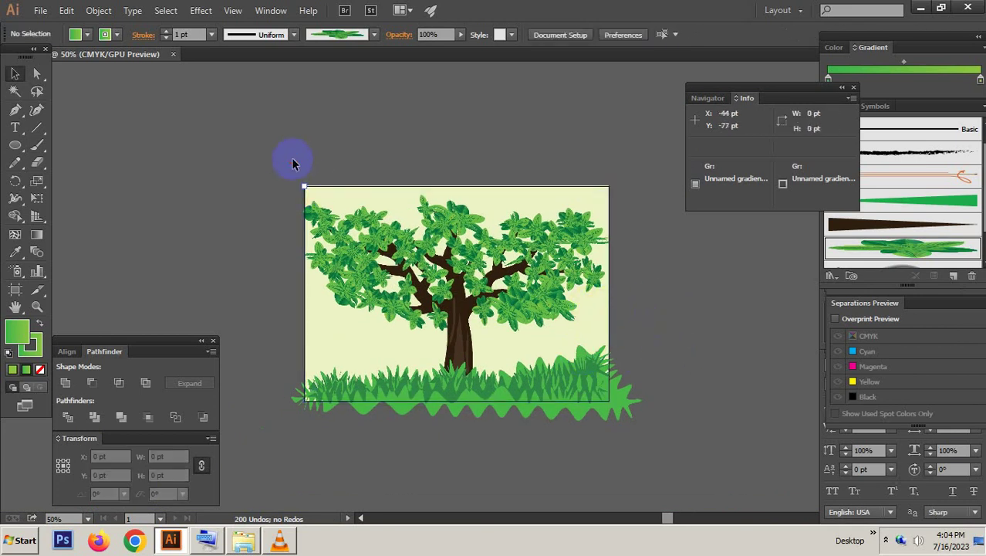
pyautogui.click(342, 197)
pyautogui.click(353, 179)
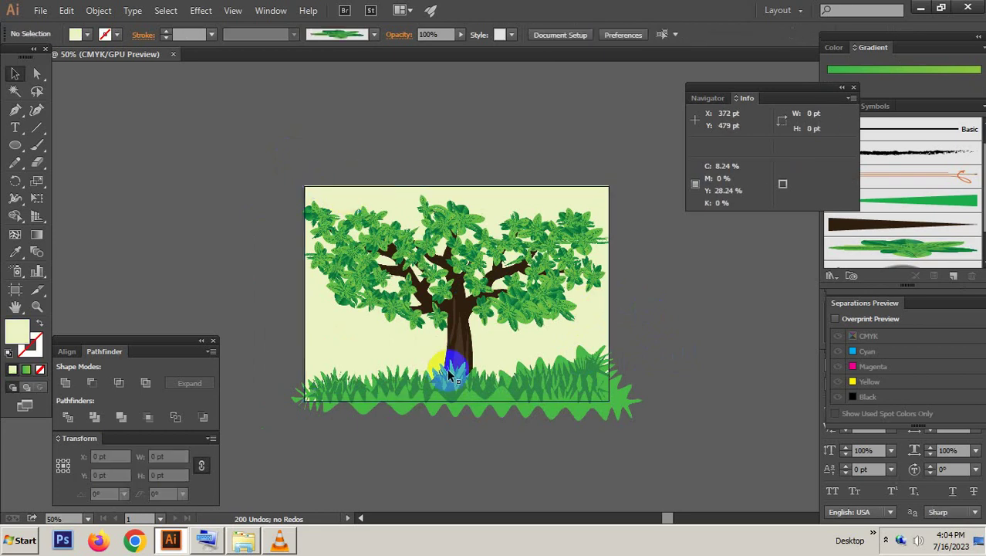
# Step: Lock the grass strip with Object > Lock > Selection and marquee-select the tree
pyautogui.click(444, 390)
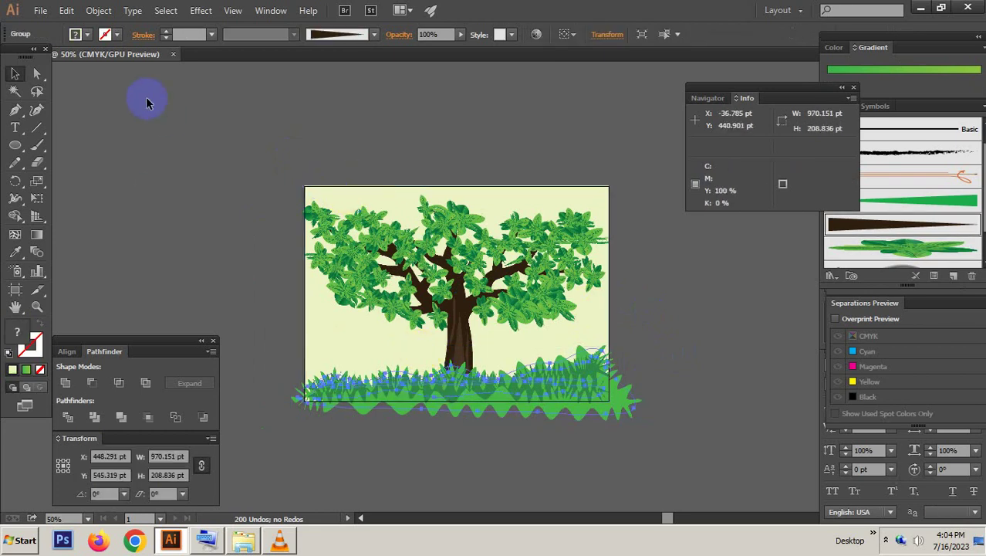
pyautogui.click(99, 11)
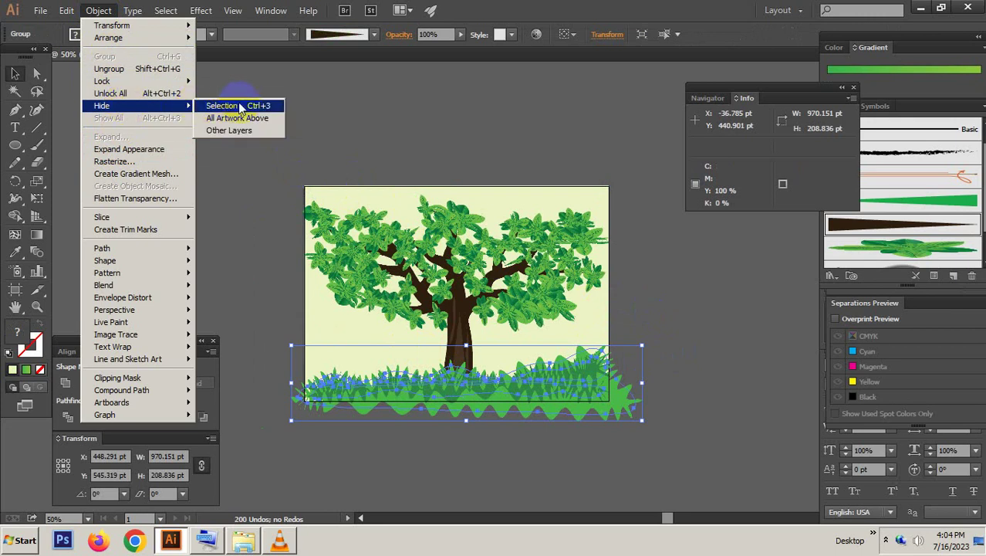
pyautogui.moveTo(103, 81)
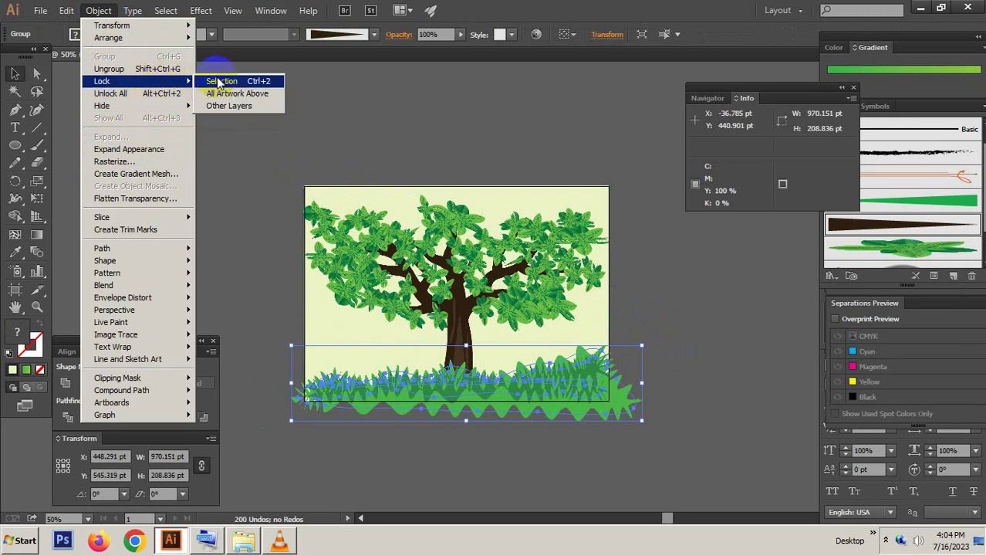
pyautogui.click(219, 81)
pyautogui.moveTo(195, 124); pyautogui.dragTo(620, 345)
# Step: Group the selected trunk, branches and leaves into one tree group
pyautogui.rightClick(472, 270)
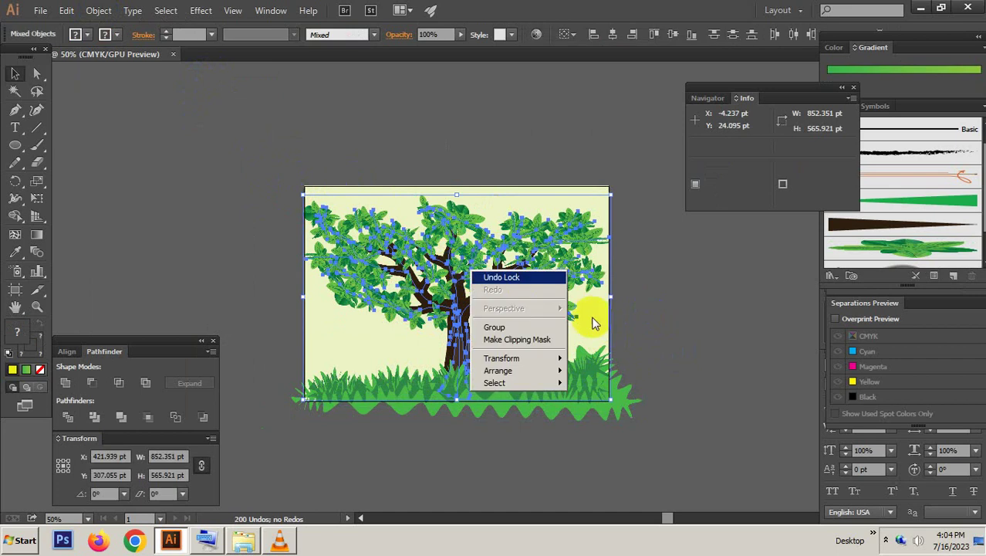
pyautogui.click(523, 327)
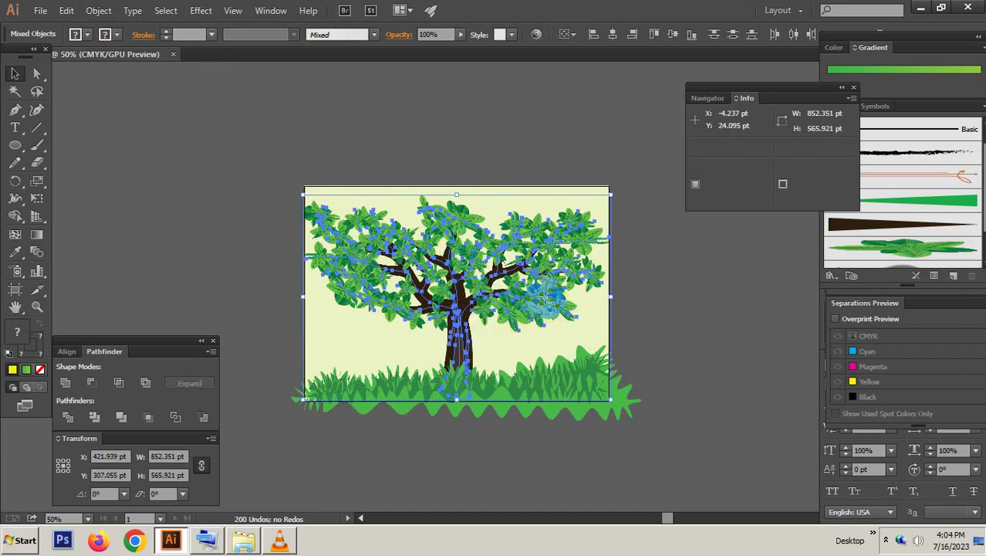
pyautogui.click(565, 309)
pyautogui.moveTo(590, 301); pyautogui.dragTo(582, 340)
pyautogui.click(671, 336)
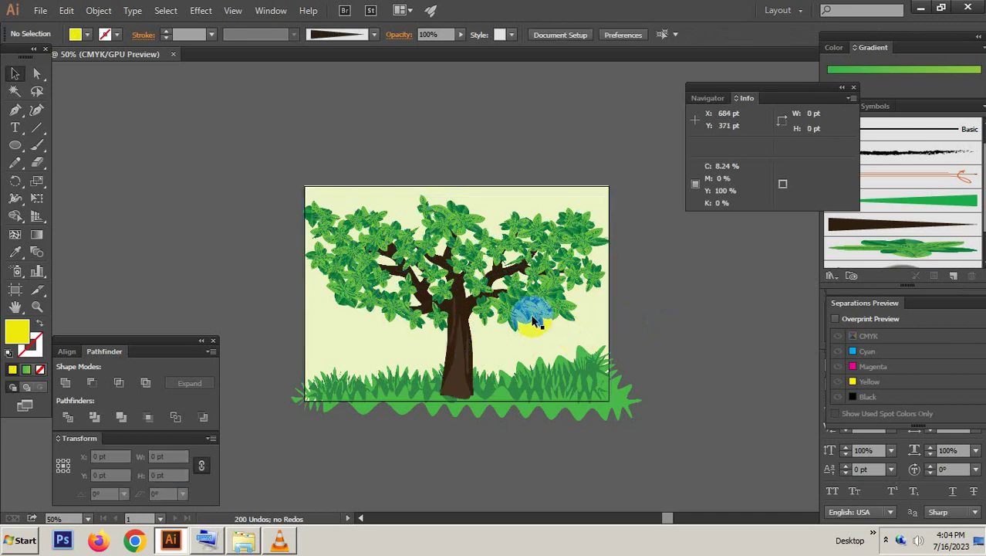
pyautogui.click(532, 307)
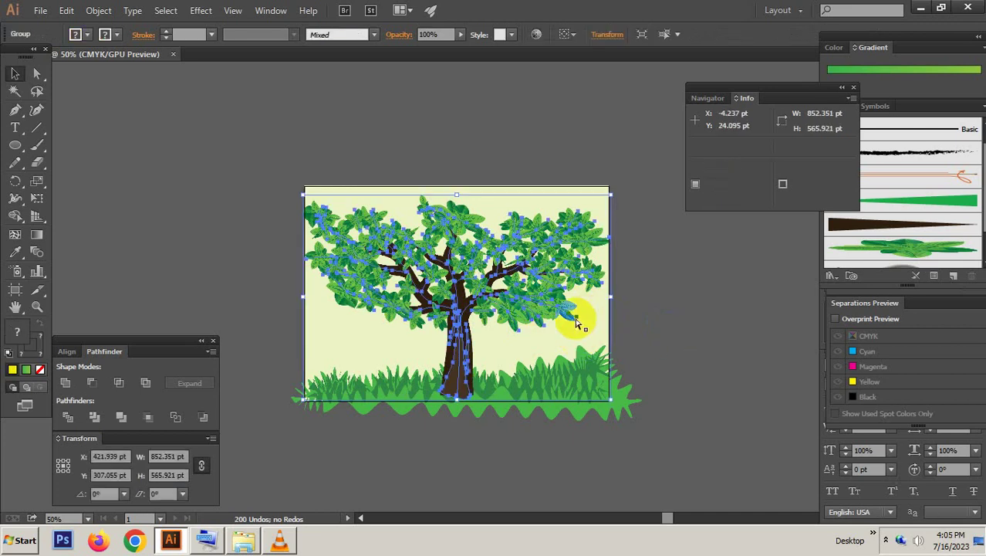
# Step: Cut the tree group and paste it in front of the pale background rectangle
pyautogui.hotkey('ctrl', 'shift', 'b')
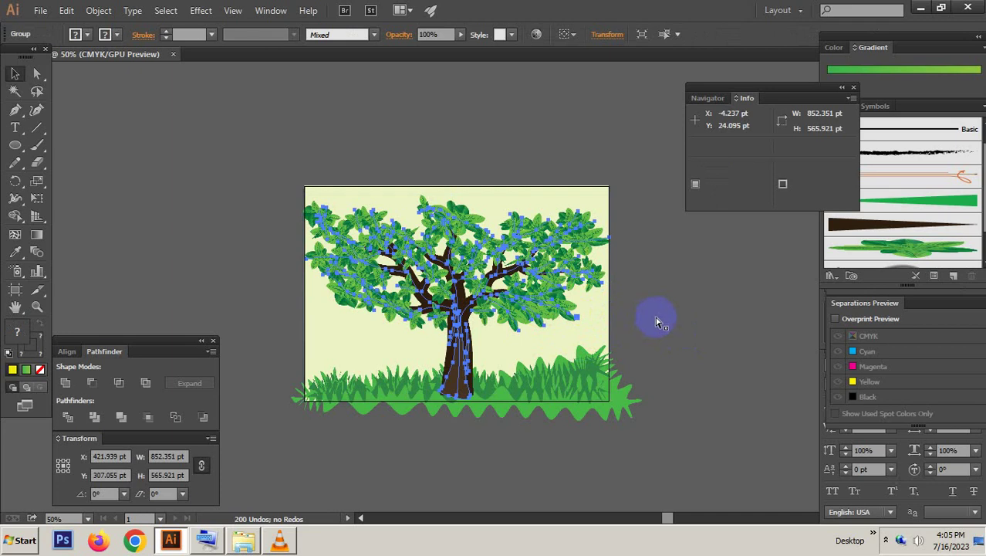
pyautogui.press('Delete')
pyautogui.click(666, 312)
pyautogui.click(564, 287)
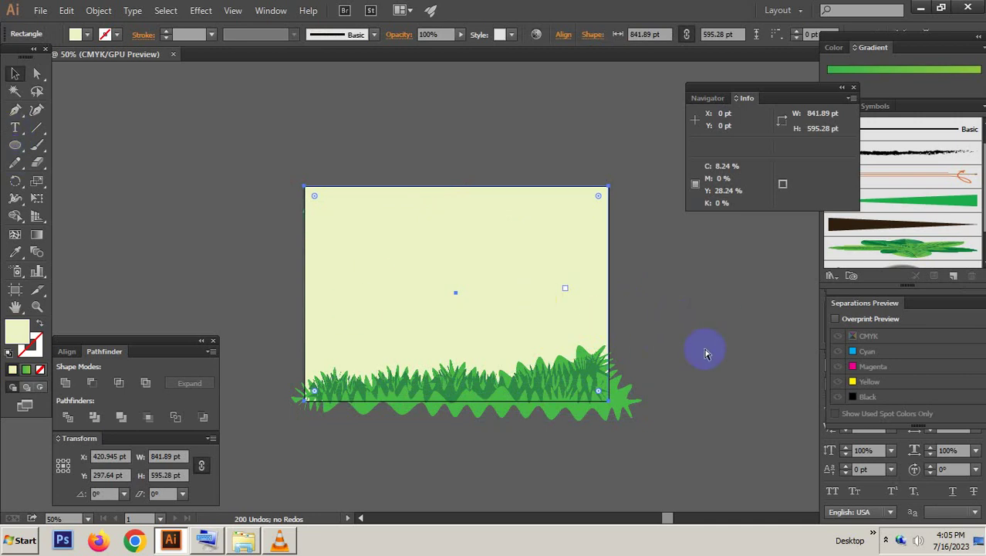
pyautogui.hotkey('ctrl', 'shift', '[')
pyautogui.click(673, 349)
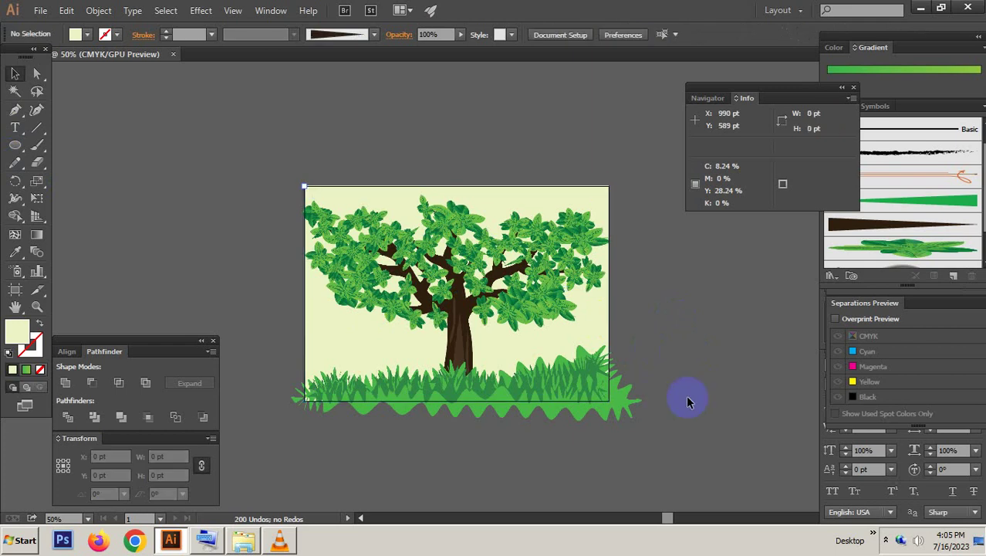
pyautogui.click(335, 334)
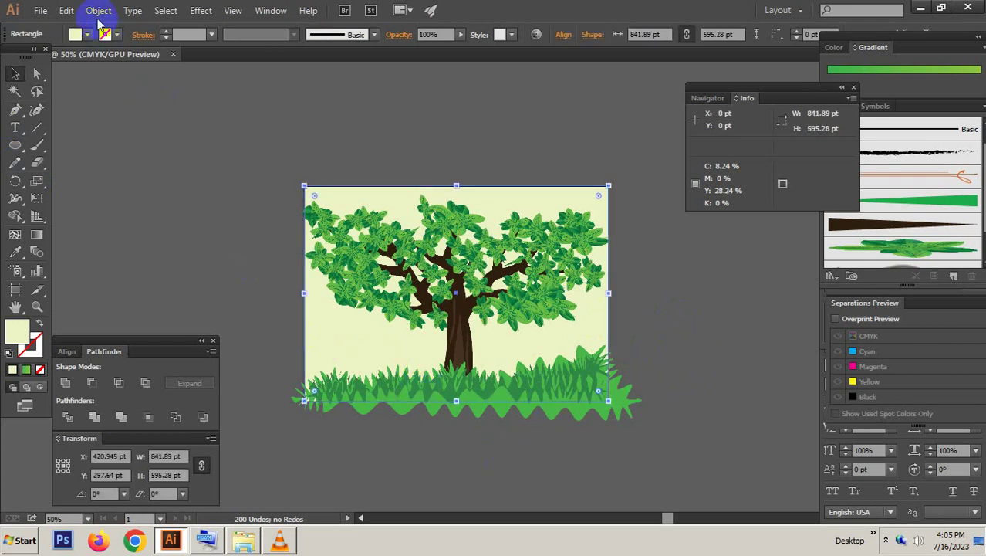
# Step: Paste via the On-Screen Keyboard, leaving a ~94 pt brown circle on the crown, and reselect the background
pyautogui.click(206, 540)
pyautogui.click(402, 511)
pyautogui.keyDown('ctrl'); pyautogui.click(441, 362); pyautogui.keyUp('ctrl')
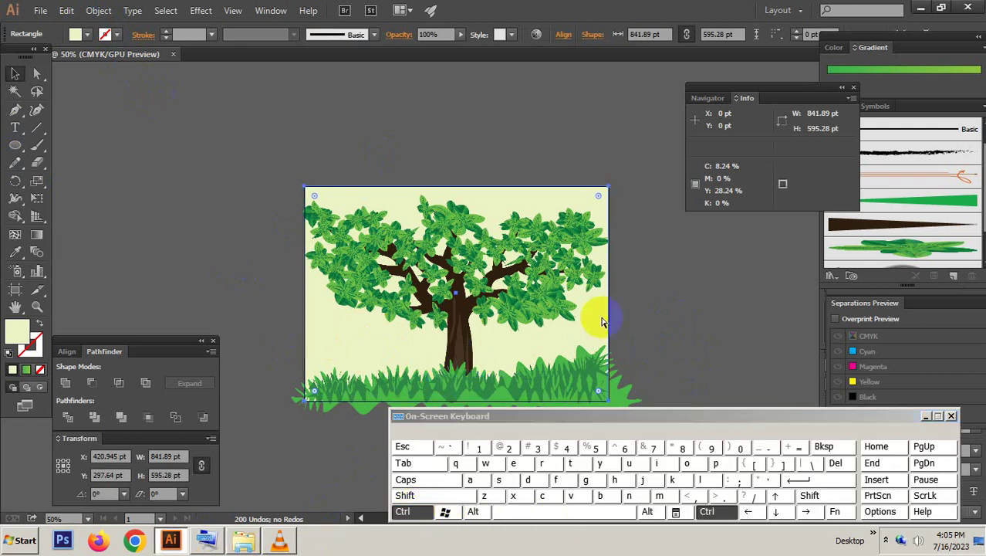
pyautogui.keyDown('shift'); pyautogui.click(600, 339); pyautogui.keyUp('shift')
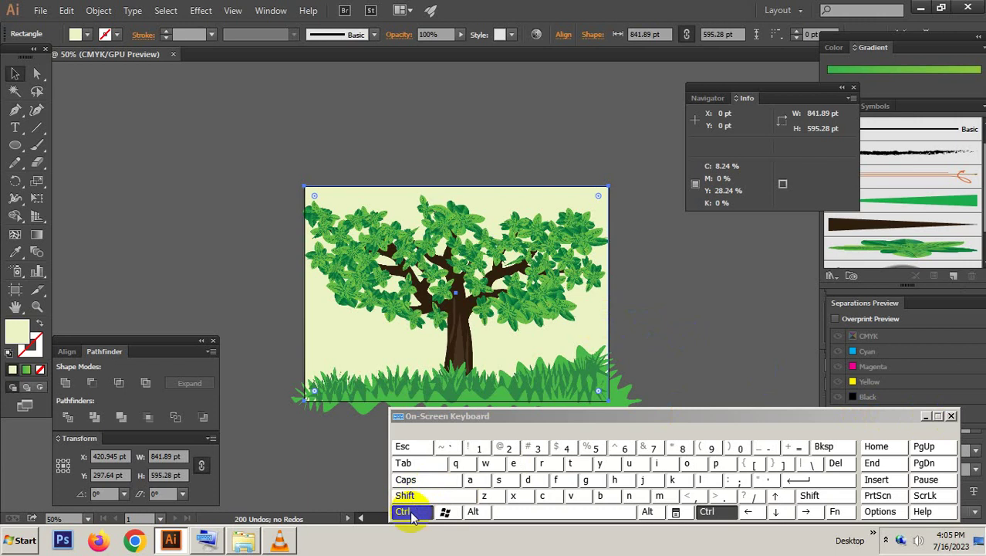
pyautogui.hotkey('ctrl', 'v')
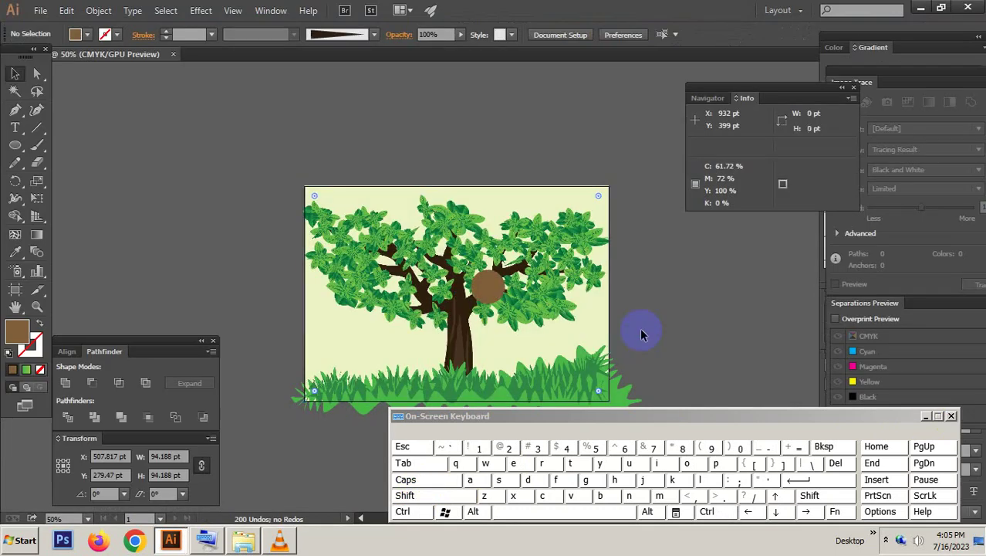
pyautogui.click(606, 324)
pyautogui.click(597, 317)
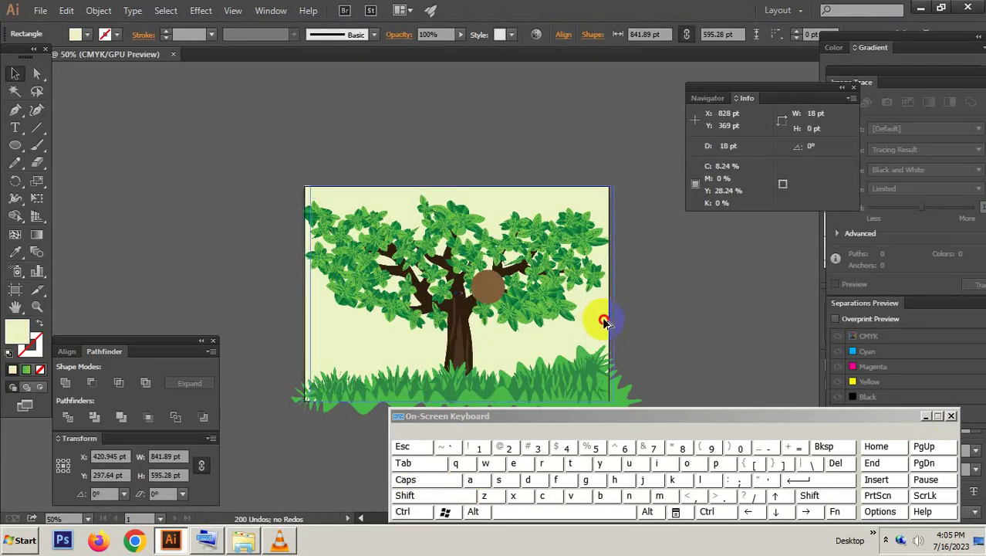
pyautogui.click(937, 416)
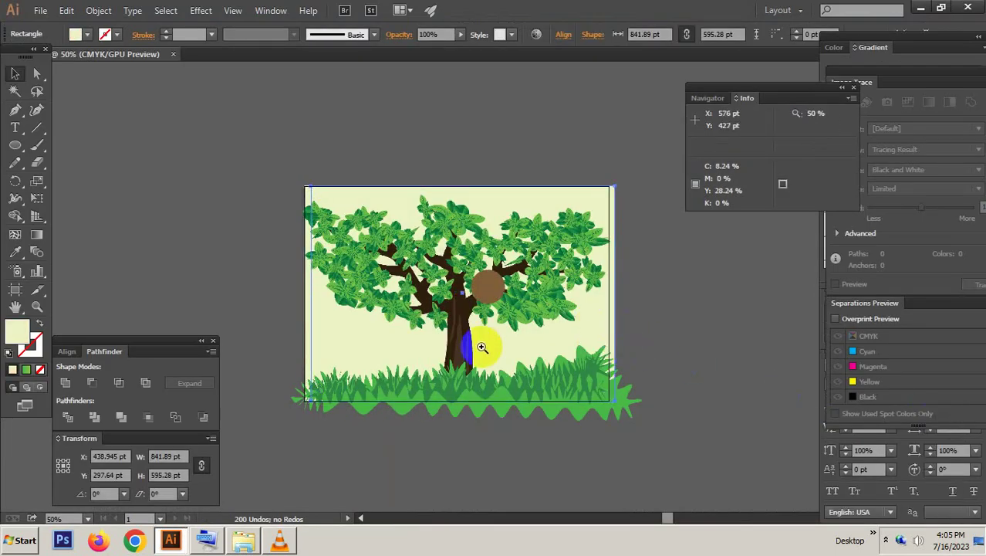
# Step: Delete the stray brown circle from the tree's crown
pyautogui.moveTo(584, 364); pyautogui.dragTo(678, 363)
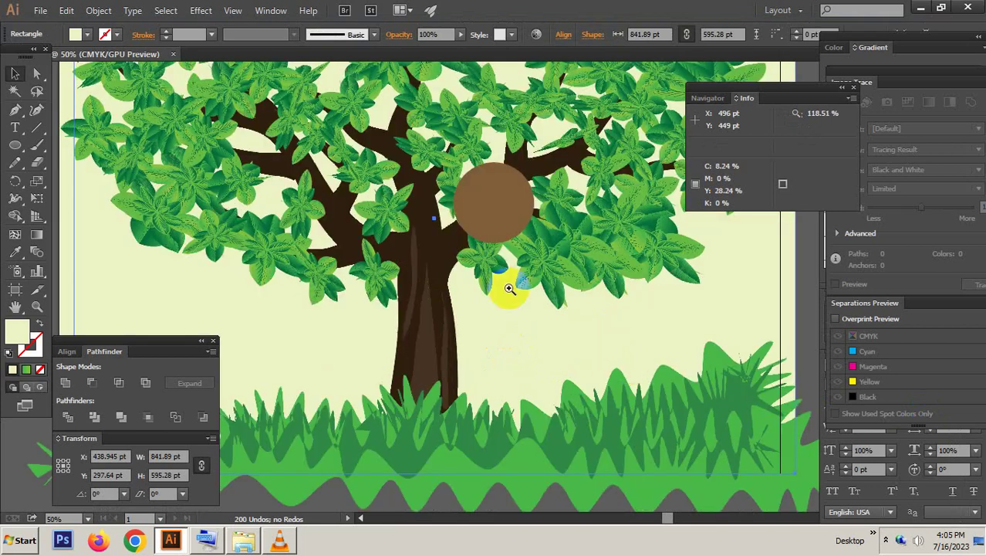
pyautogui.click(477, 216)
pyautogui.press('Delete')
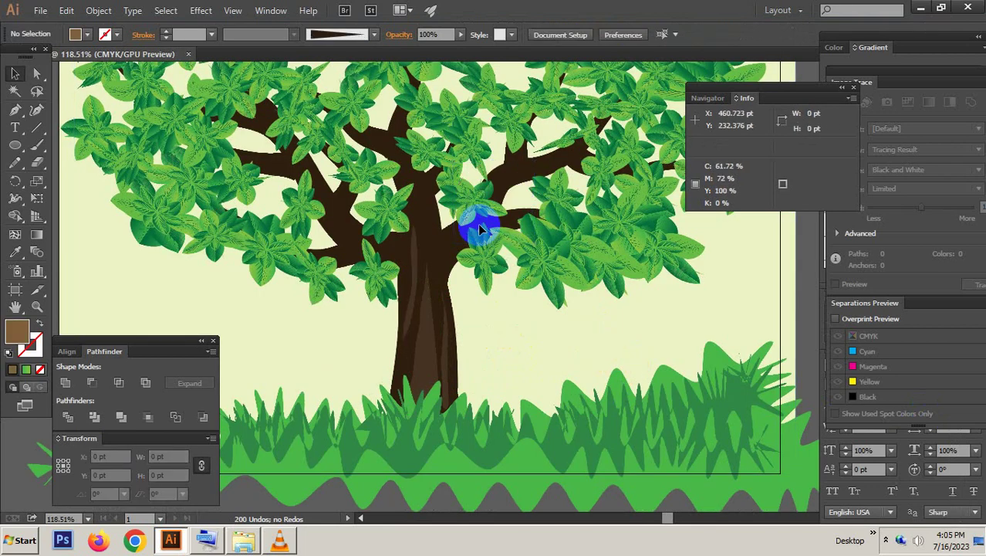
# Step: Stretch the background rectangle to the artboard's left edge and align it left
pyautogui.keyDown('alt'); pyautogui.click(501, 275); pyautogui.keyUp('alt')
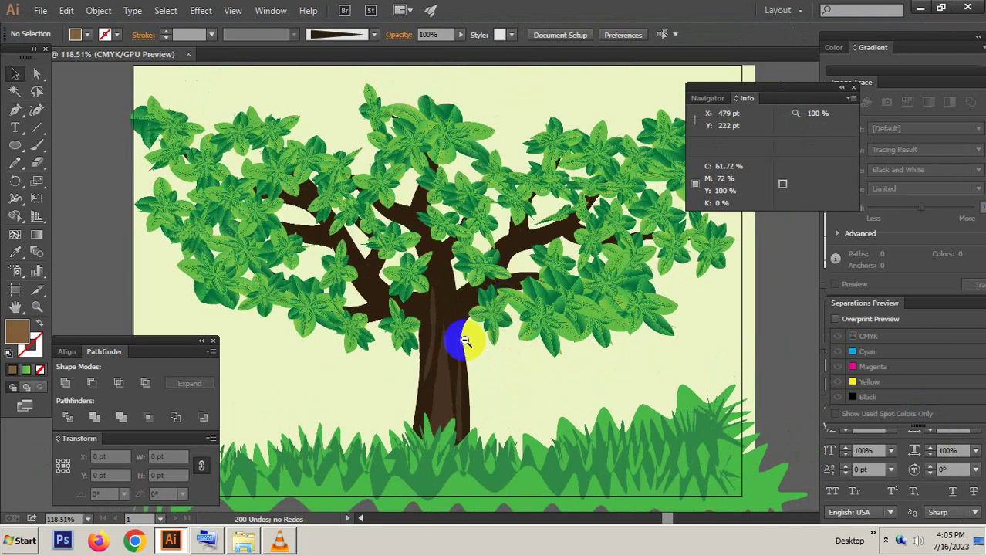
pyautogui.click(463, 341)
pyautogui.moveTo(584, 297); pyautogui.dragTo(518, 332)
pyautogui.scroll(-5, 480, 231)
pyautogui.hscroll(-3, 458, 304)
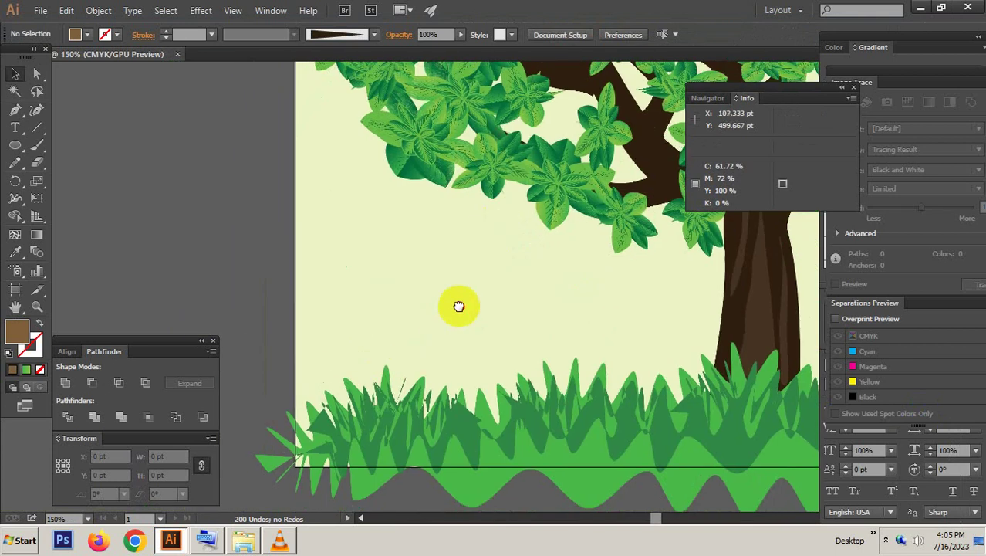
pyautogui.click(400, 284)
pyautogui.moveTo(375, 247); pyautogui.dragTo(357, 233)
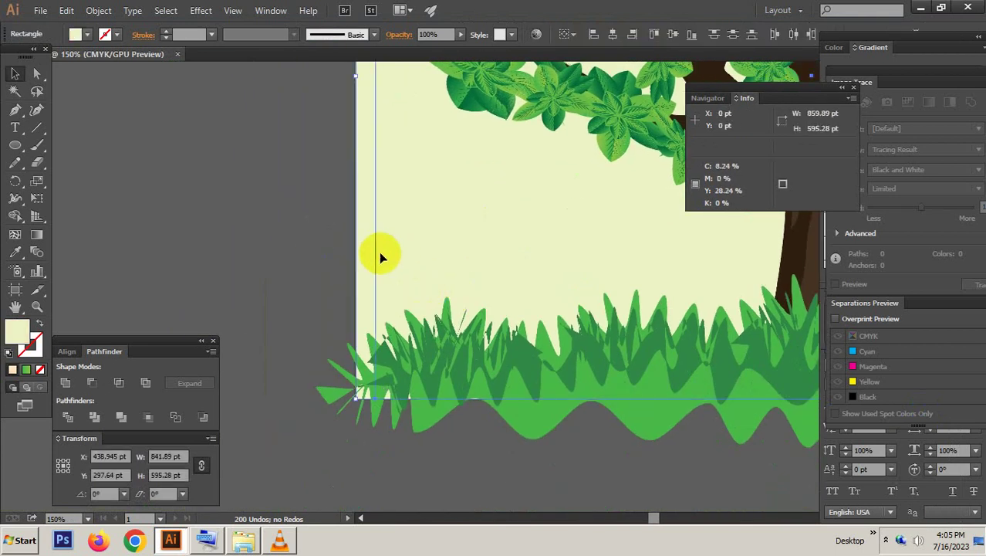
pyautogui.click(594, 35)
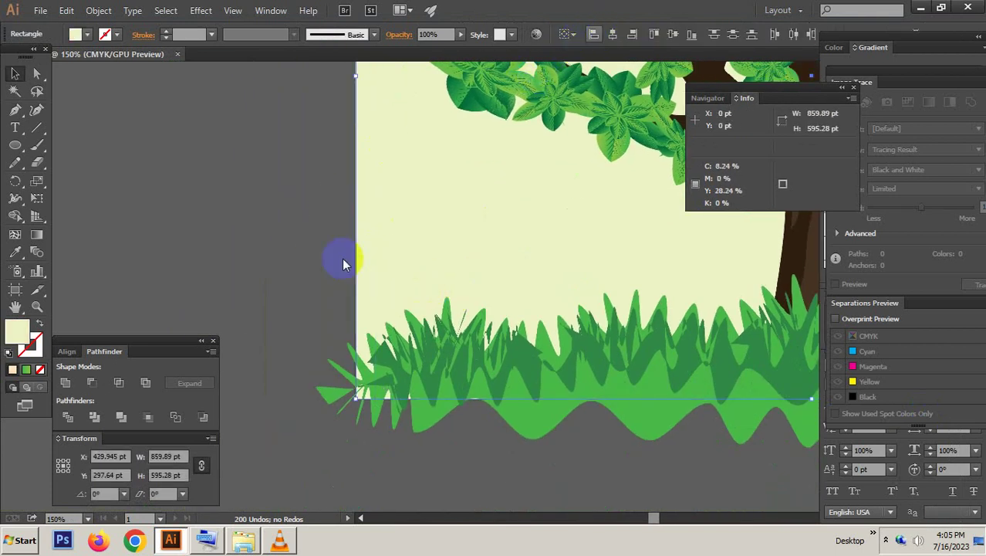
# Step: Zoom out to the whole artboard at 50% and reselect the background rectangle
pyautogui.click(271, 257)
pyautogui.keyDown('ctrl'); pyautogui.keyDown('alt'); pyautogui.click(540, 296); pyautogui.keyUp('alt'); pyautogui.keyUp('ctrl')
pyautogui.keyDown('ctrl'); pyautogui.keyDown('alt'); pyautogui.click(506, 285); pyautogui.keyUp('alt'); pyautogui.keyUp('ctrl')
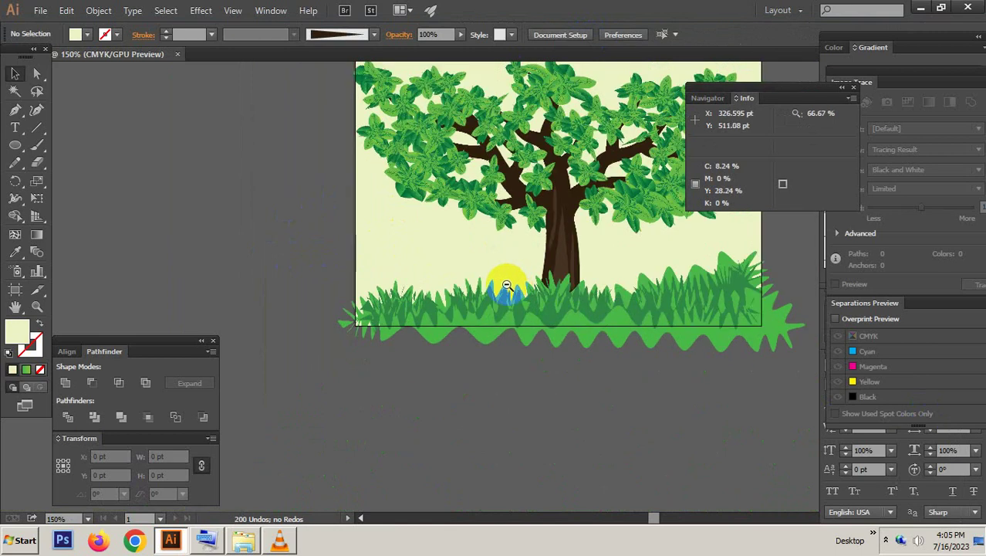
pyautogui.keyDown('ctrl'); pyautogui.keyDown('alt'); pyautogui.click(418, 255); pyautogui.keyUp('alt'); pyautogui.keyUp('ctrl')
pyautogui.click(482, 276)
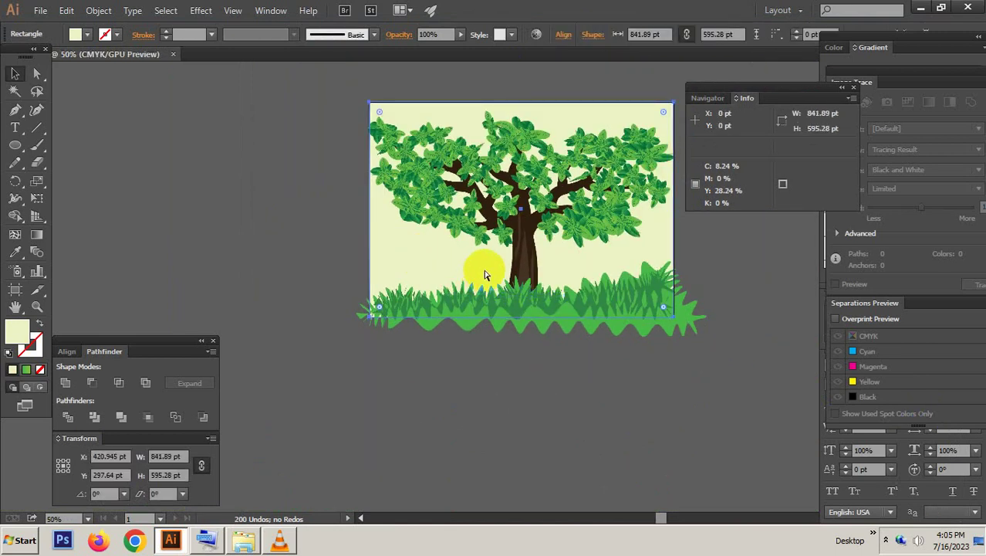
# Step: Bring the background rectangle to the front with Ctrl+Shift+]
pyautogui.click(368, 247)
pyautogui.click(387, 249)
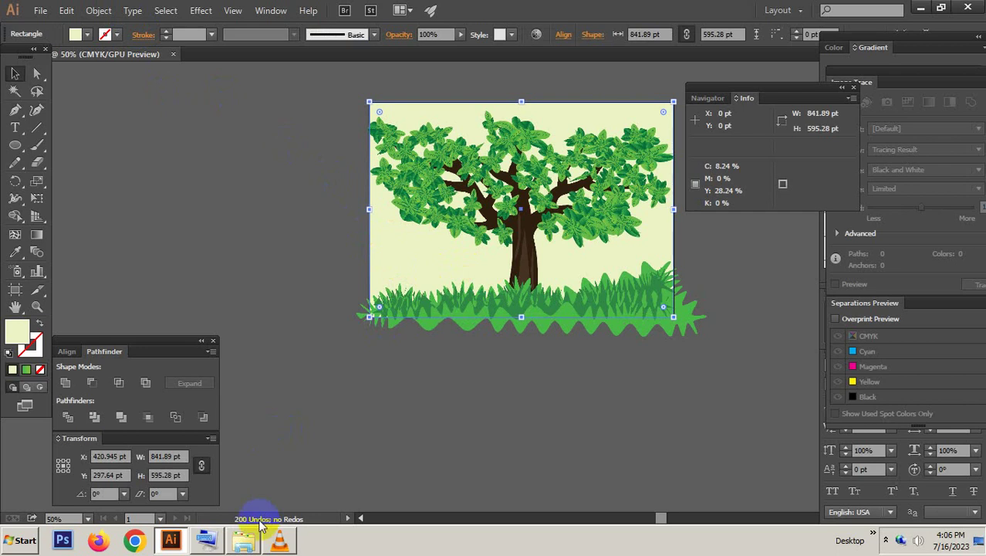
pyautogui.click(205, 540)
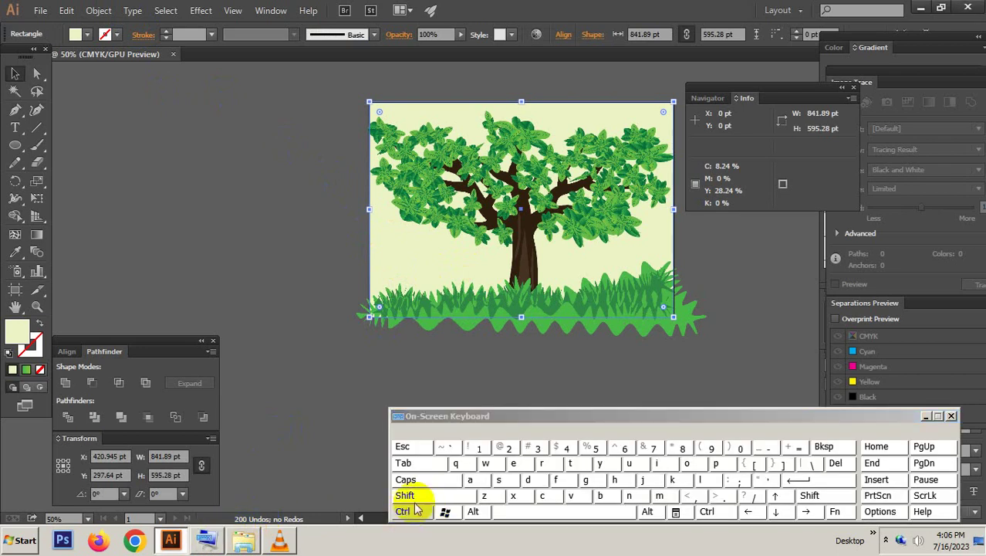
pyautogui.click(403, 510)
pyautogui.click(407, 496)
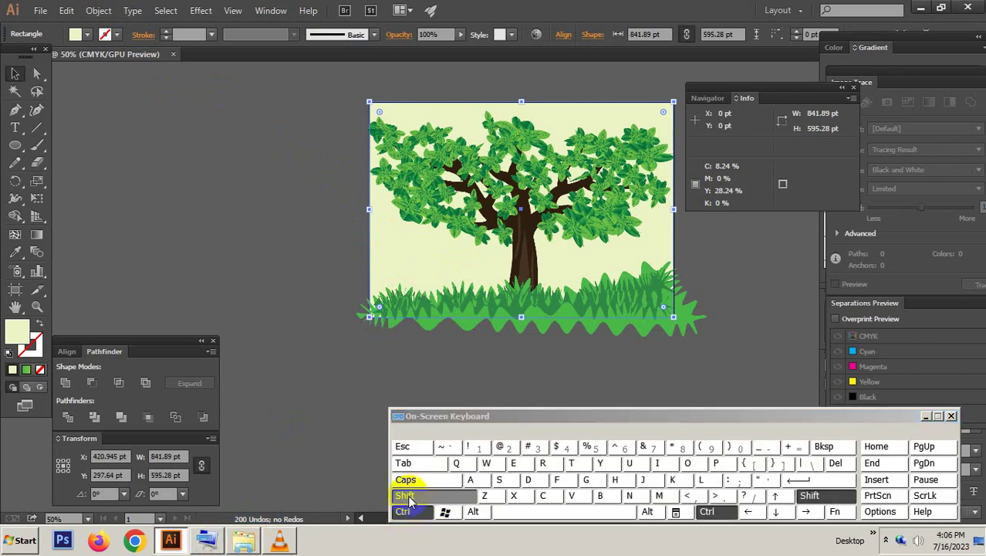
pyautogui.click(775, 465)
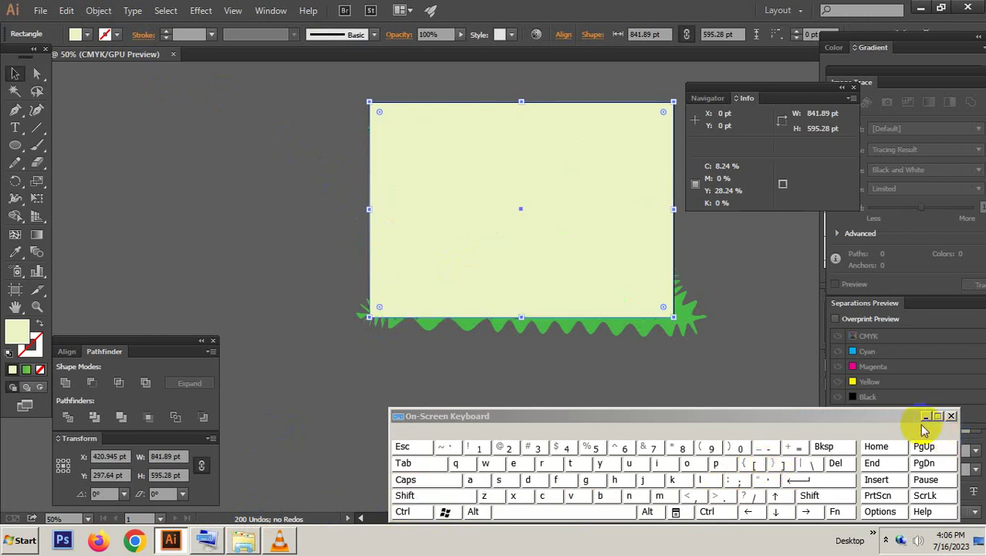
# Step: Select the tree, grass and rectangle, make a clipping mask, then deselect
pyautogui.click(310, 110)
pyautogui.moveTo(733, 369); pyautogui.dragTo(544, 187)
pyautogui.rightClick(510, 223)
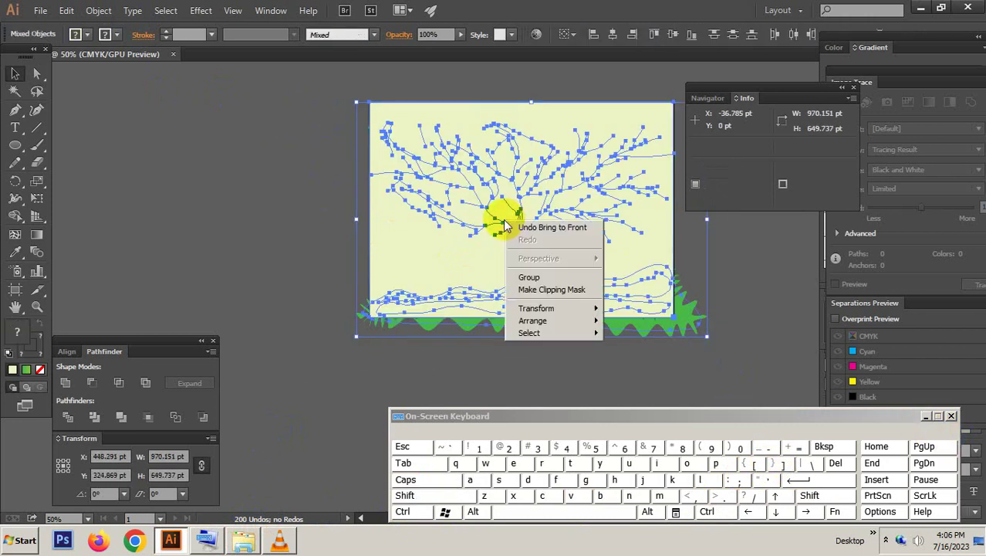
pyautogui.click(572, 291)
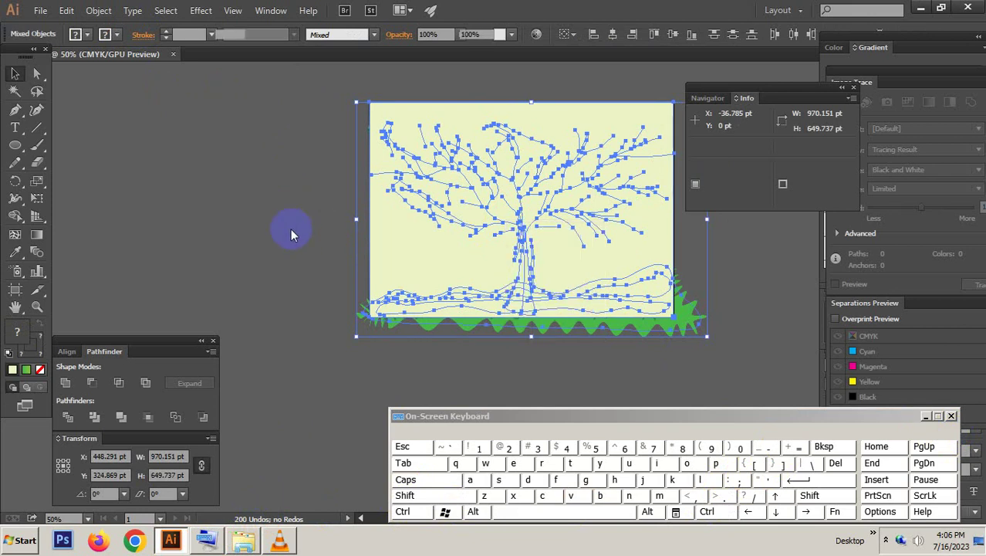
pyautogui.click(290, 229)
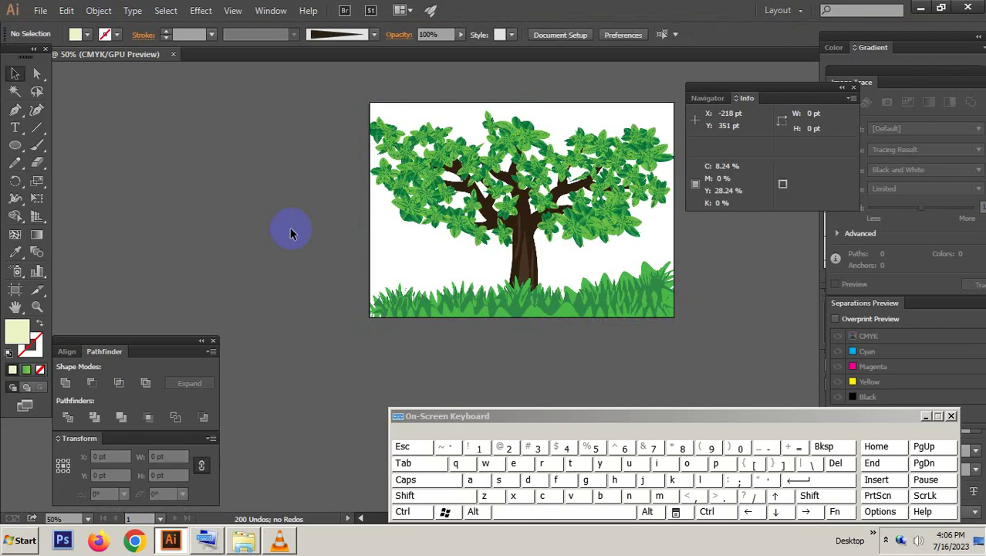
# Step: Place the pale-yellow artboard-sized rectangle behind the clipped tree and grass, then deselect
pyautogui.moveTo(560, 300); pyautogui.dragTo(440, 326)
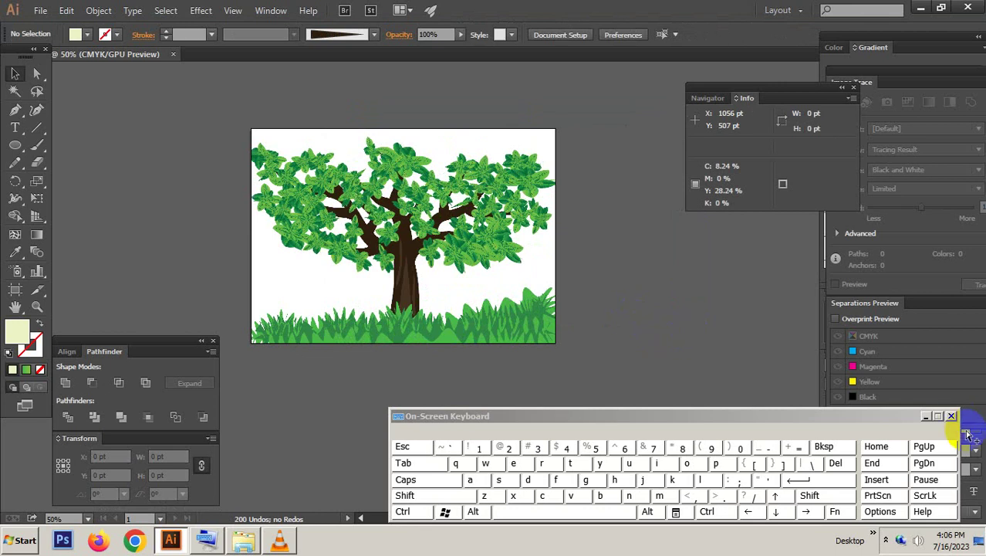
pyautogui.click(927, 418)
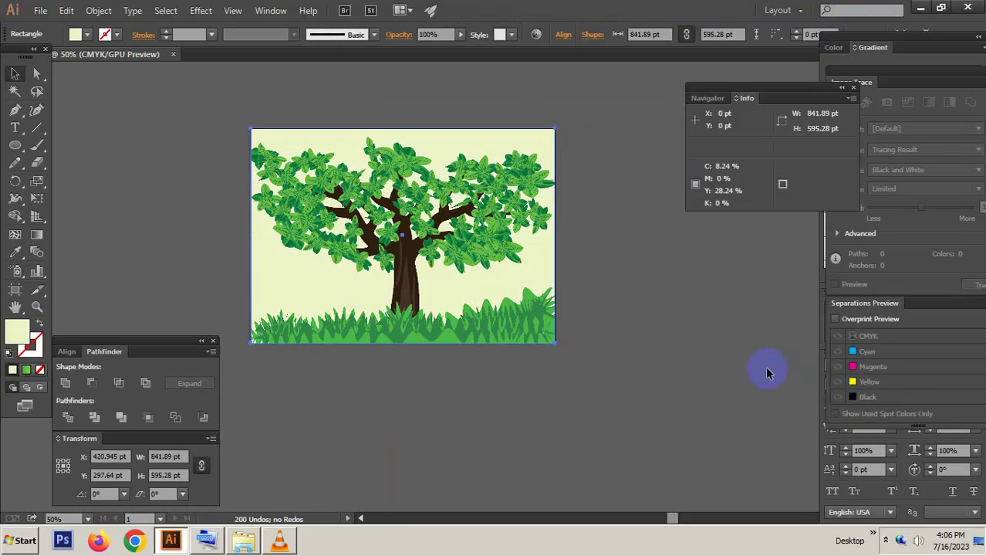
pyautogui.click(767, 373)
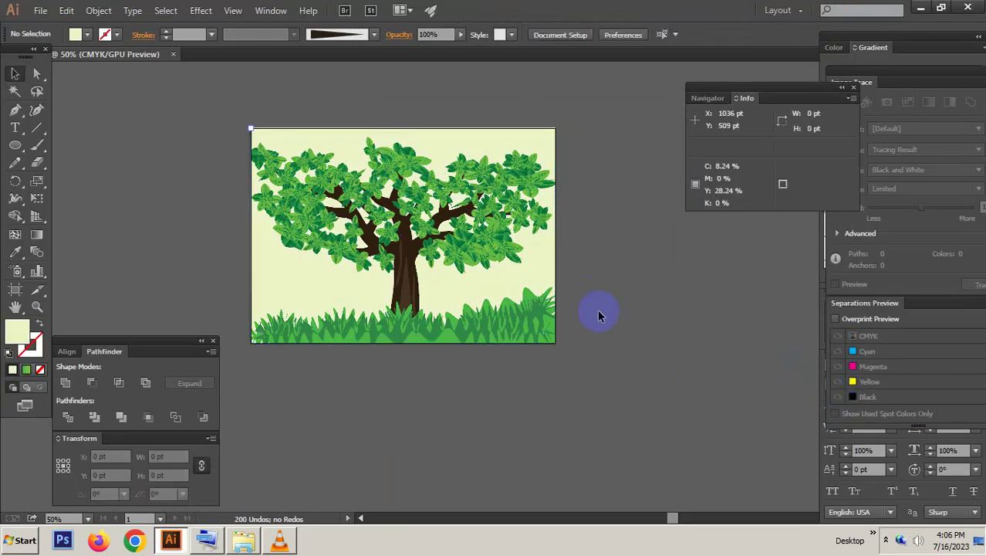